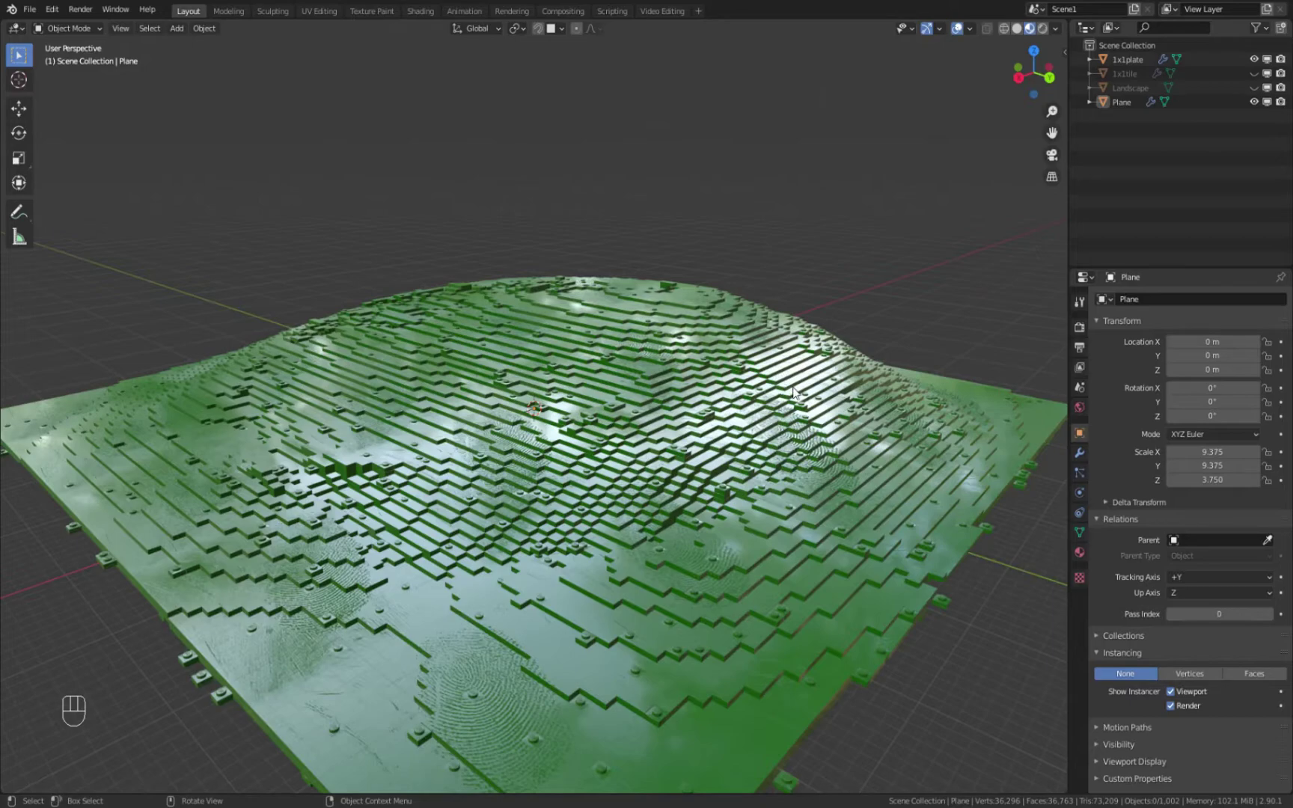
Select the brick-covered terrain plane and switch to the Sculpting workspace
middle_click_drag(759, 389, 603, 404)
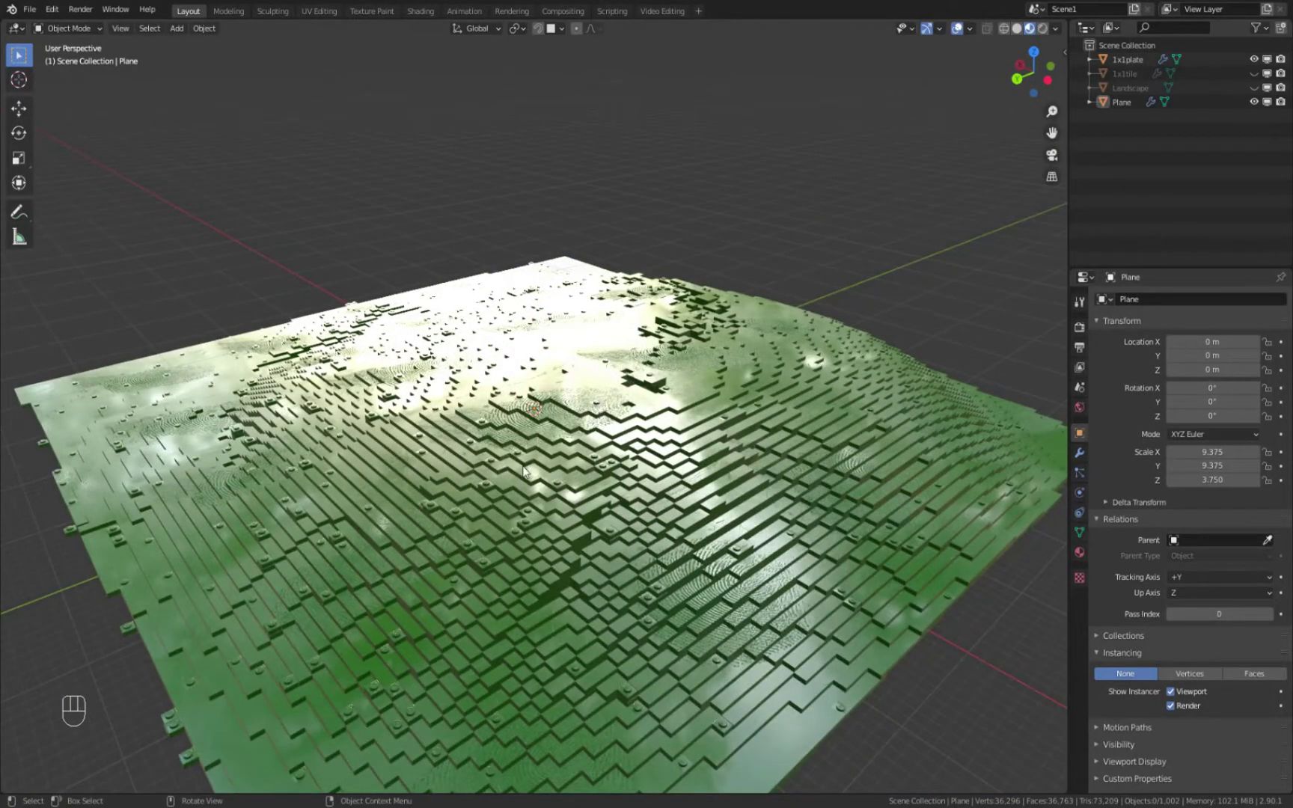
middle_click_drag(514, 478, 570, 355)
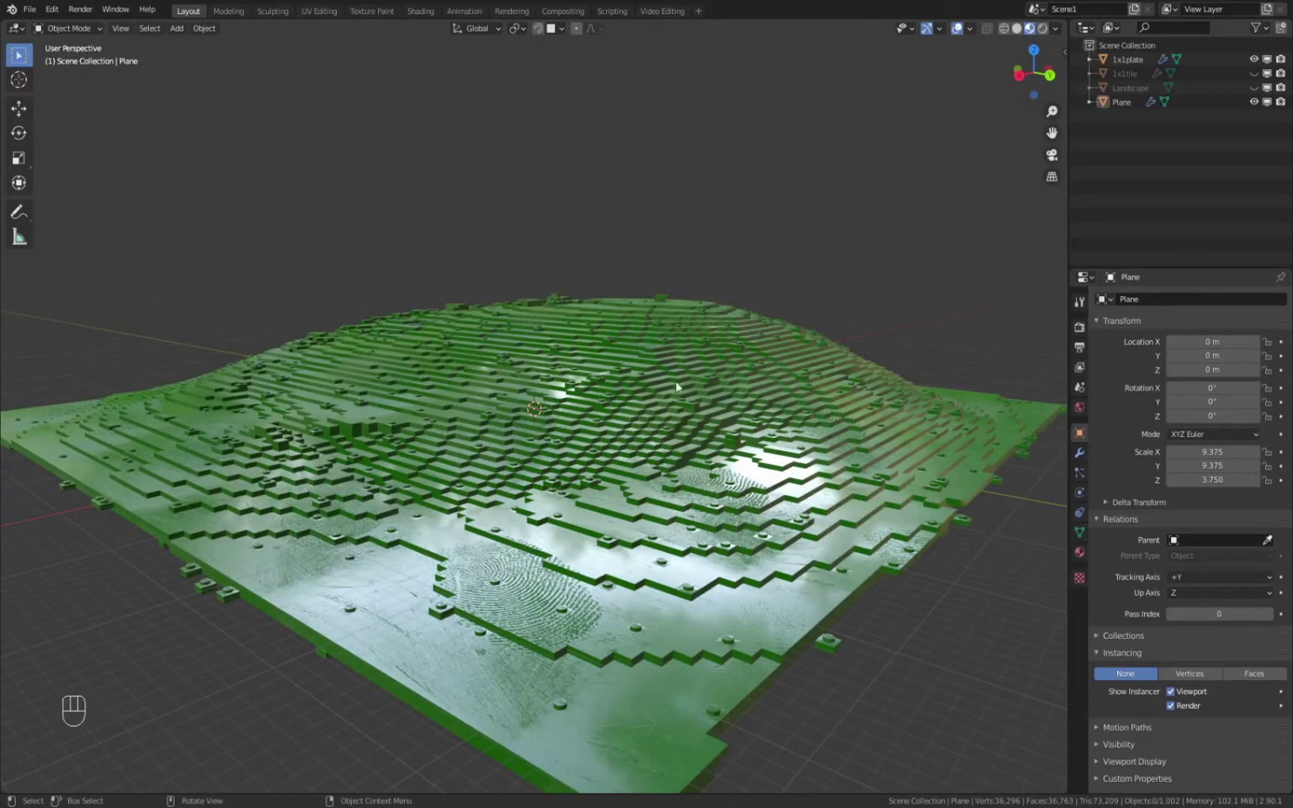
mouse_move(795, 356)
middle_mouse_down()
mouse_move(791, 379)
mouse_move(796, 363)
middle_mouse_up()
left_click(733, 315)
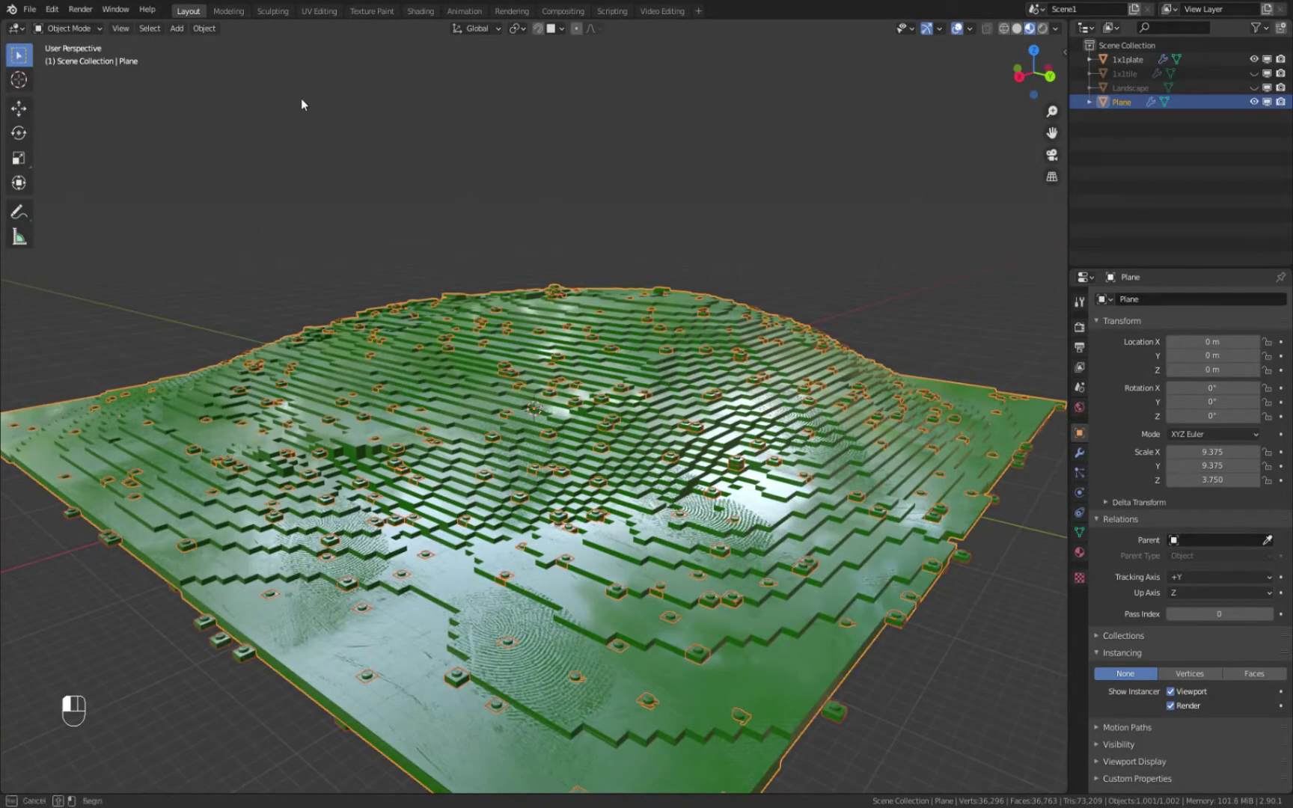
left_click(271, 12)
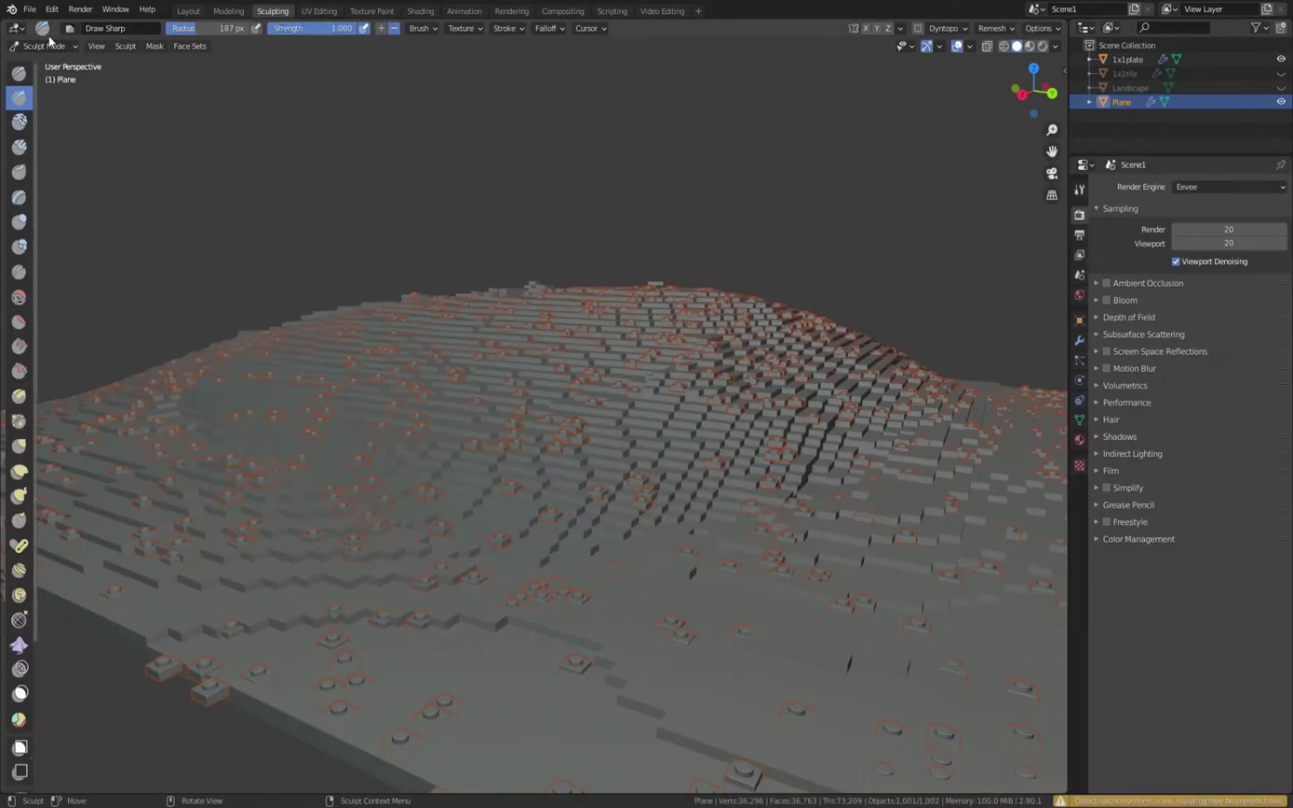
Carve a deep valley into the brick terrain with one subtracting stroke of the Draw Sharp brush
middle_click_drag(514, 255, 461, 404)
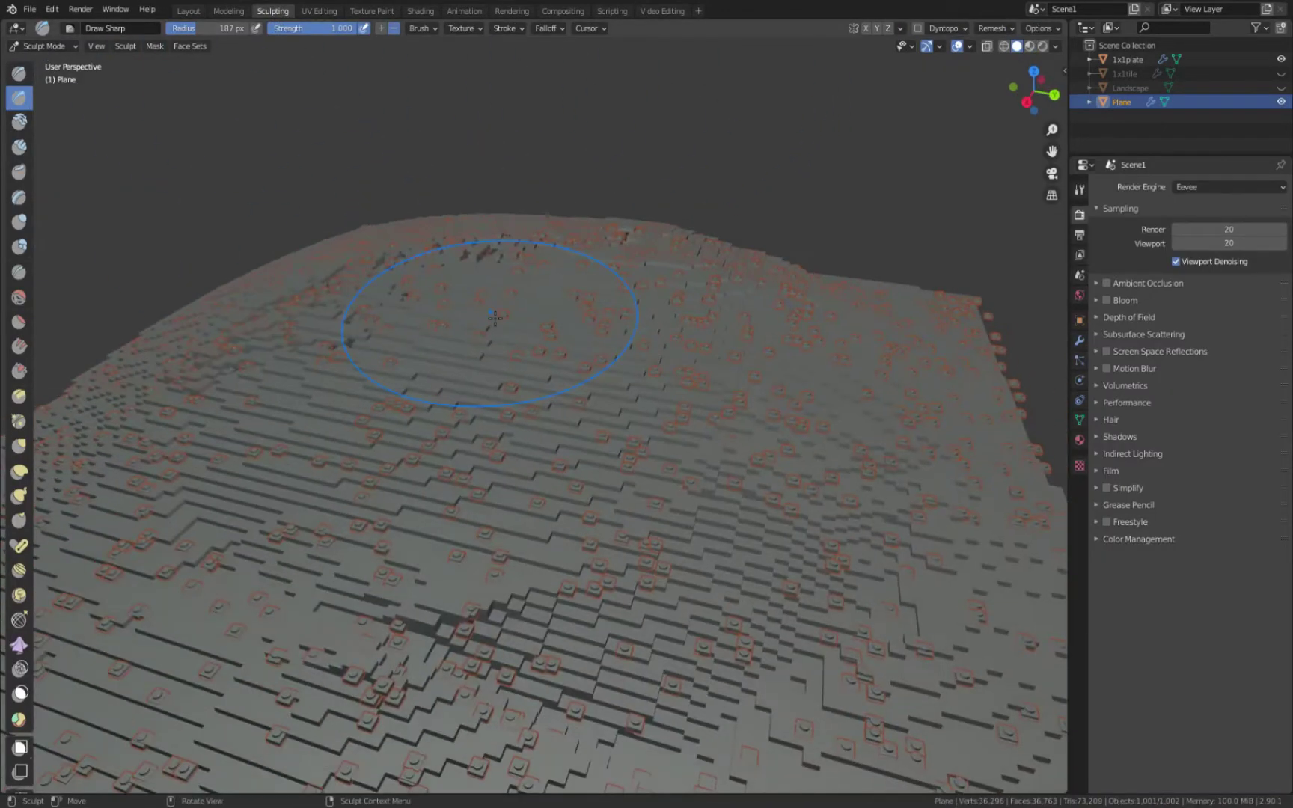
scroll(462, 404, "down", 5)
mouse_move(701, 516)
left_mouse_down()
mouse_move(536, 405)
mouse_move(500, 236)
left_mouse_up()
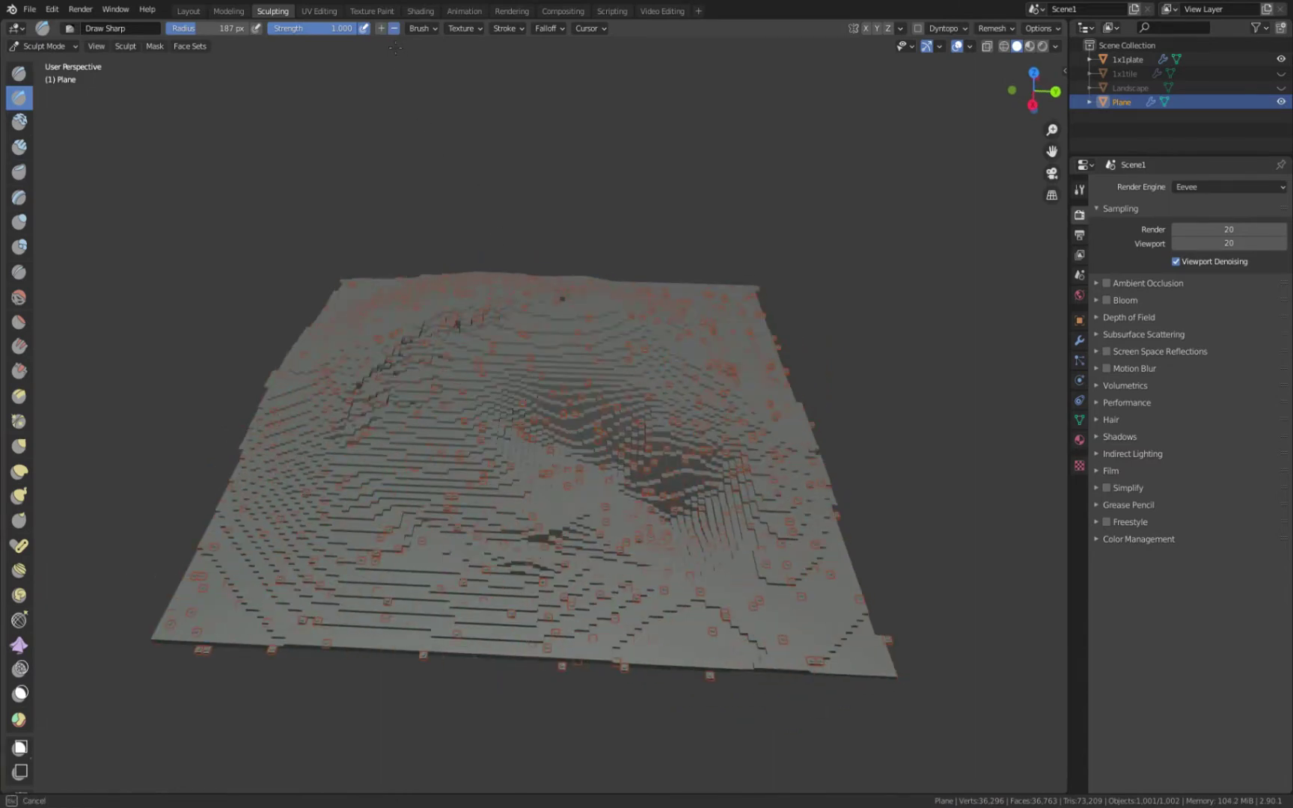
Set the Draw Sharp brush direction to Add and sculpt a raised peak on top of the brick hill
left_click_drag(397, 52, 381, 31)
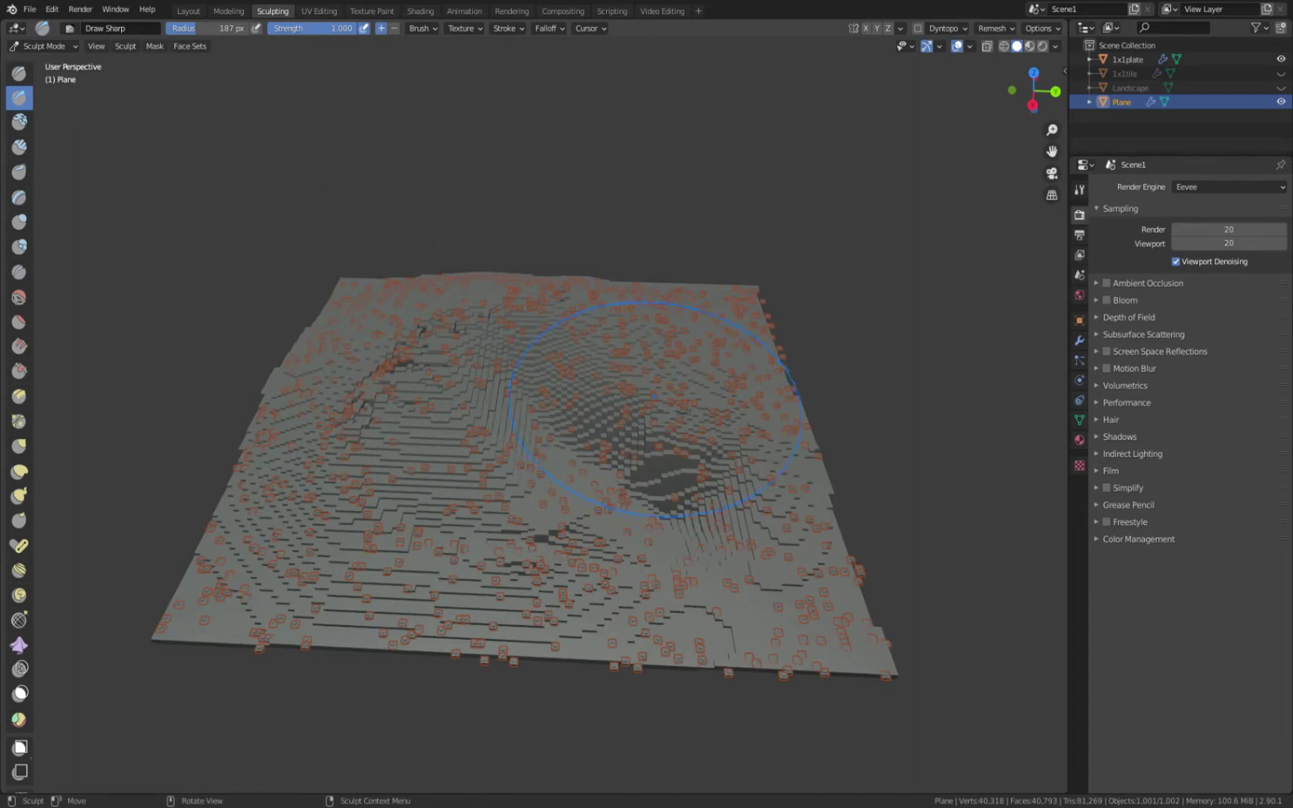
middle_click_drag(657, 404, 569, 374)
scroll(556, 367, "up", 6)
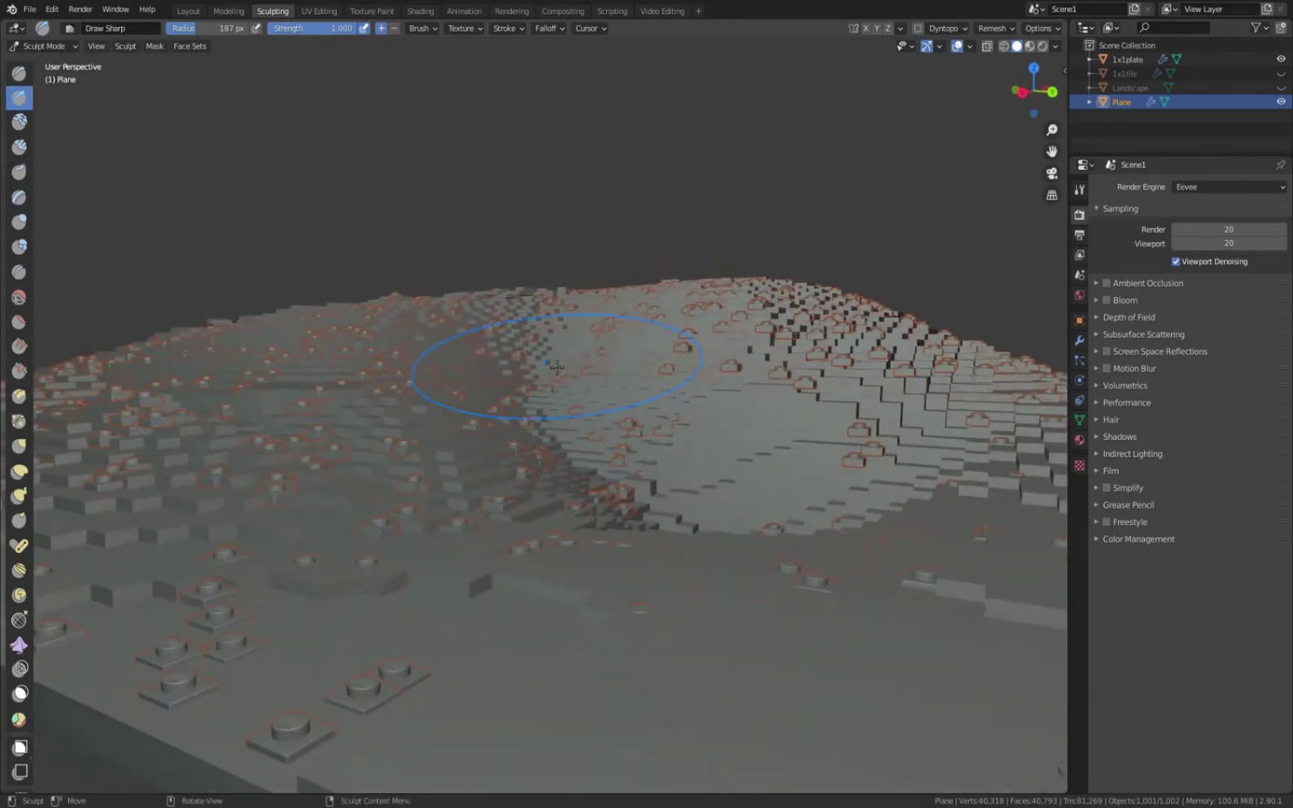
scroll(556, 366, "down", 6)
middle_click_drag(556, 367, 524, 314)
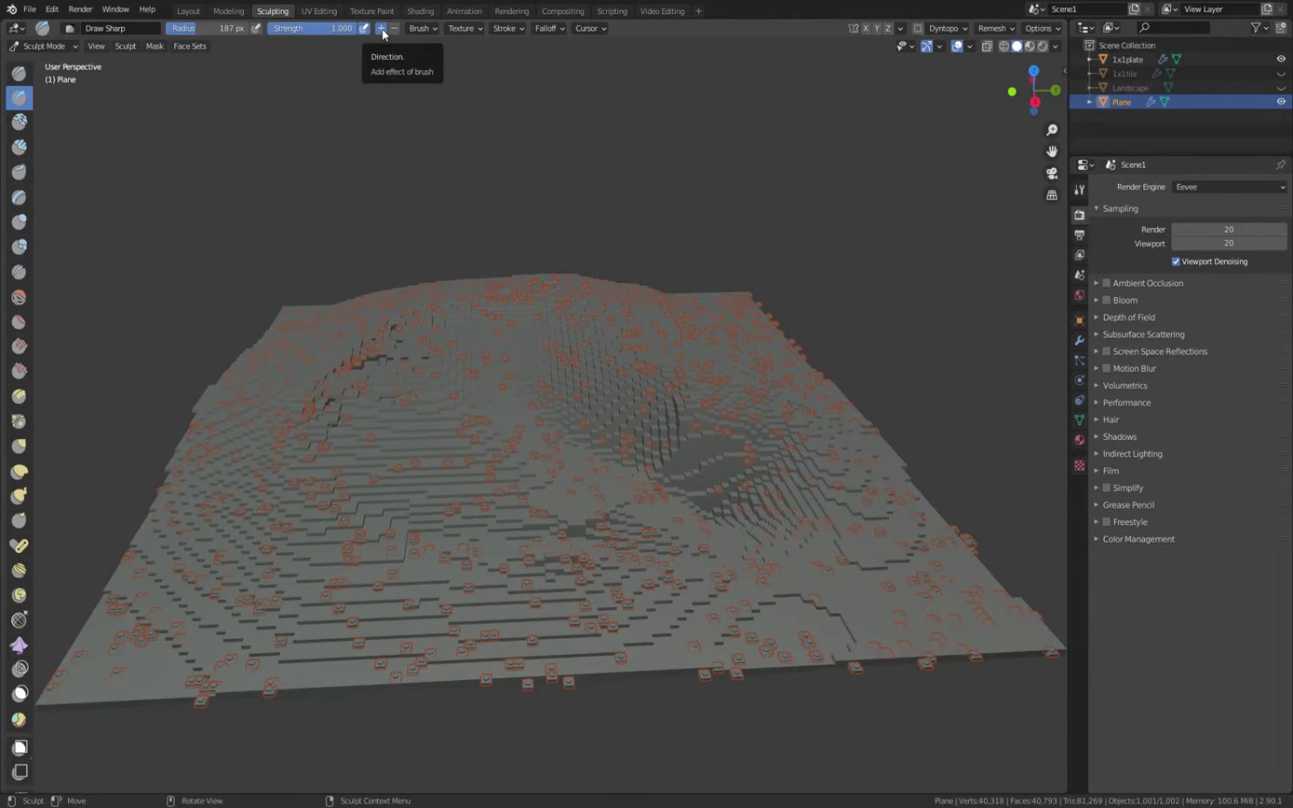
middle_click_drag(527, 307, 645, 408)
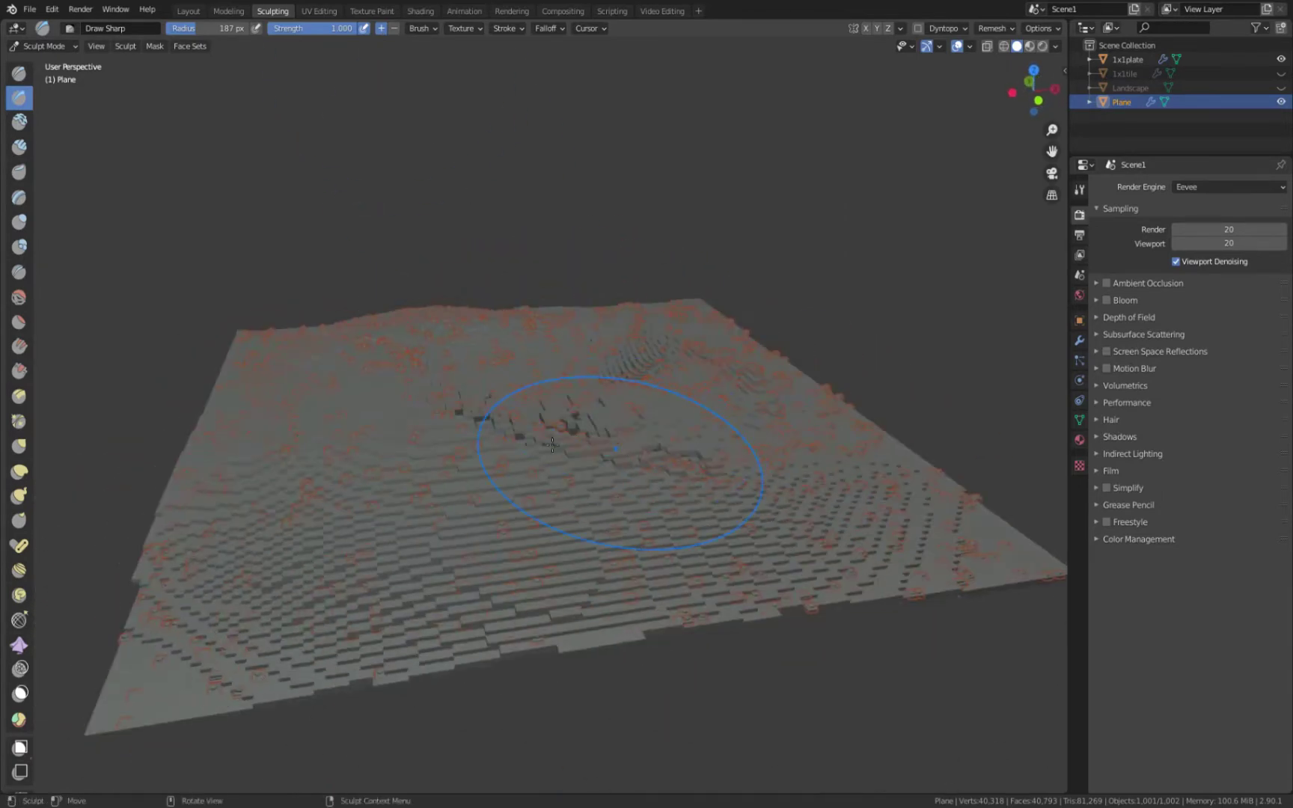
left_click_drag(645, 408, 380, 374)
mouse_move(380, 374)
middle_mouse_down()
mouse_move(630, 367)
mouse_move(524, 270)
middle_mouse_up()
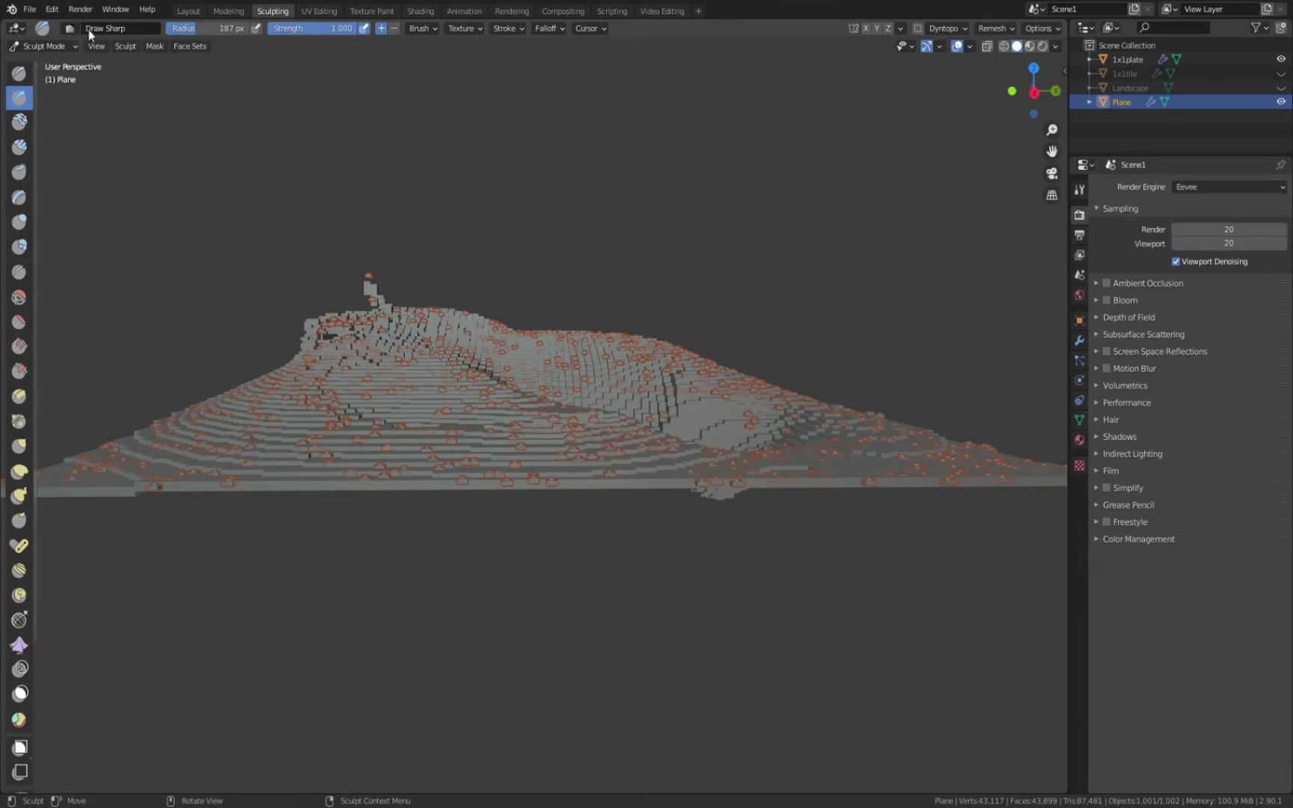
Return to the Layout workspace and examine the sculpted peak and valley up close
key("ctrl+Page_Up")
key("ctrl+Page_Up")
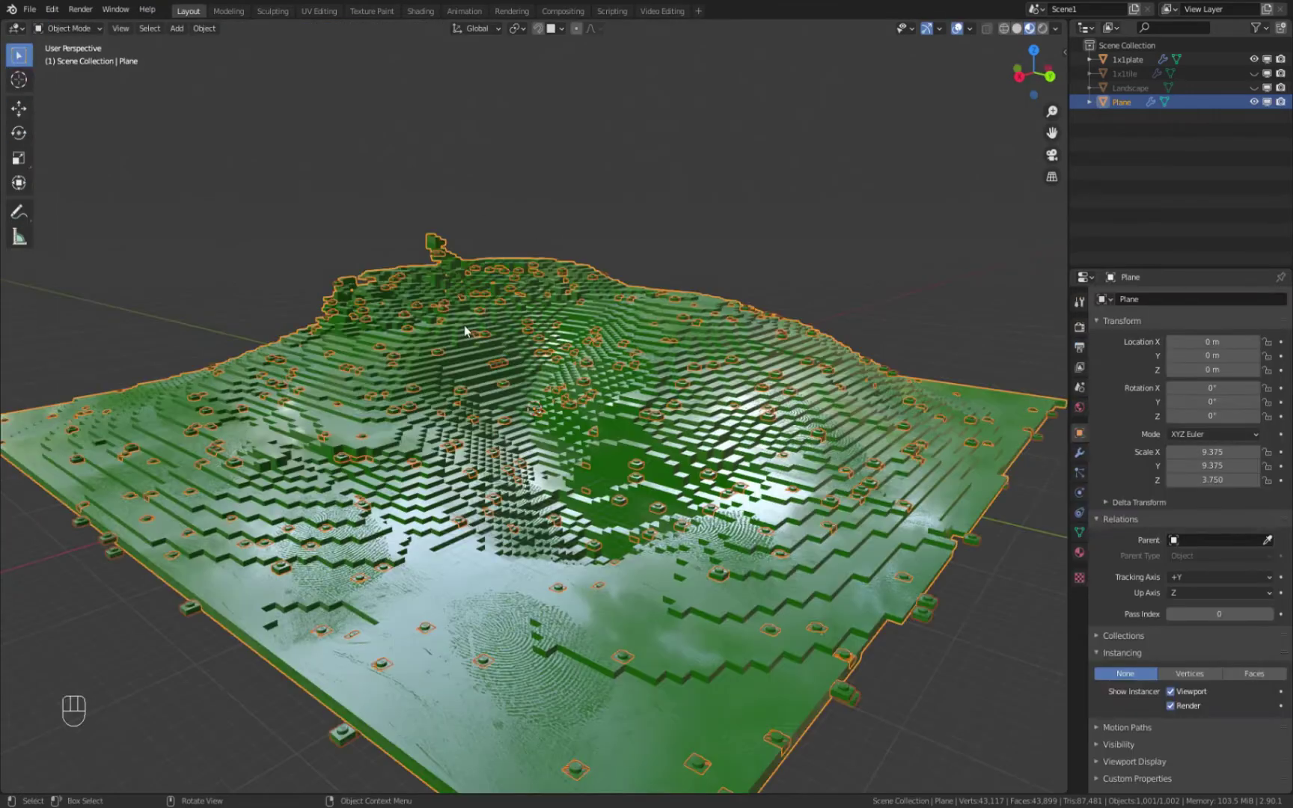
scroll(464, 324, "up", 4)
mouse_move(534, 238)
middle_mouse_down()
mouse_move(506, 251)
mouse_move(597, 240)
middle_mouse_up()
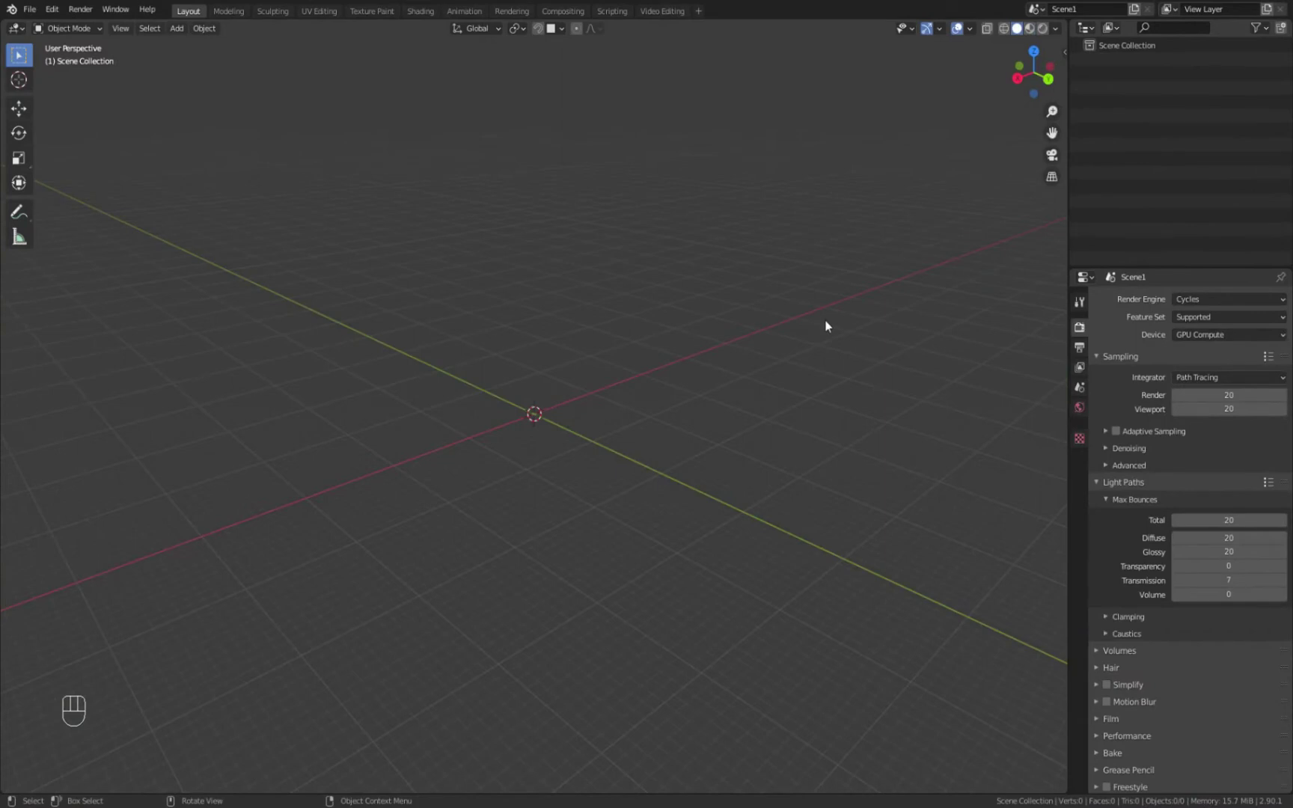
middle_click_drag(728, 240, 655, 276)
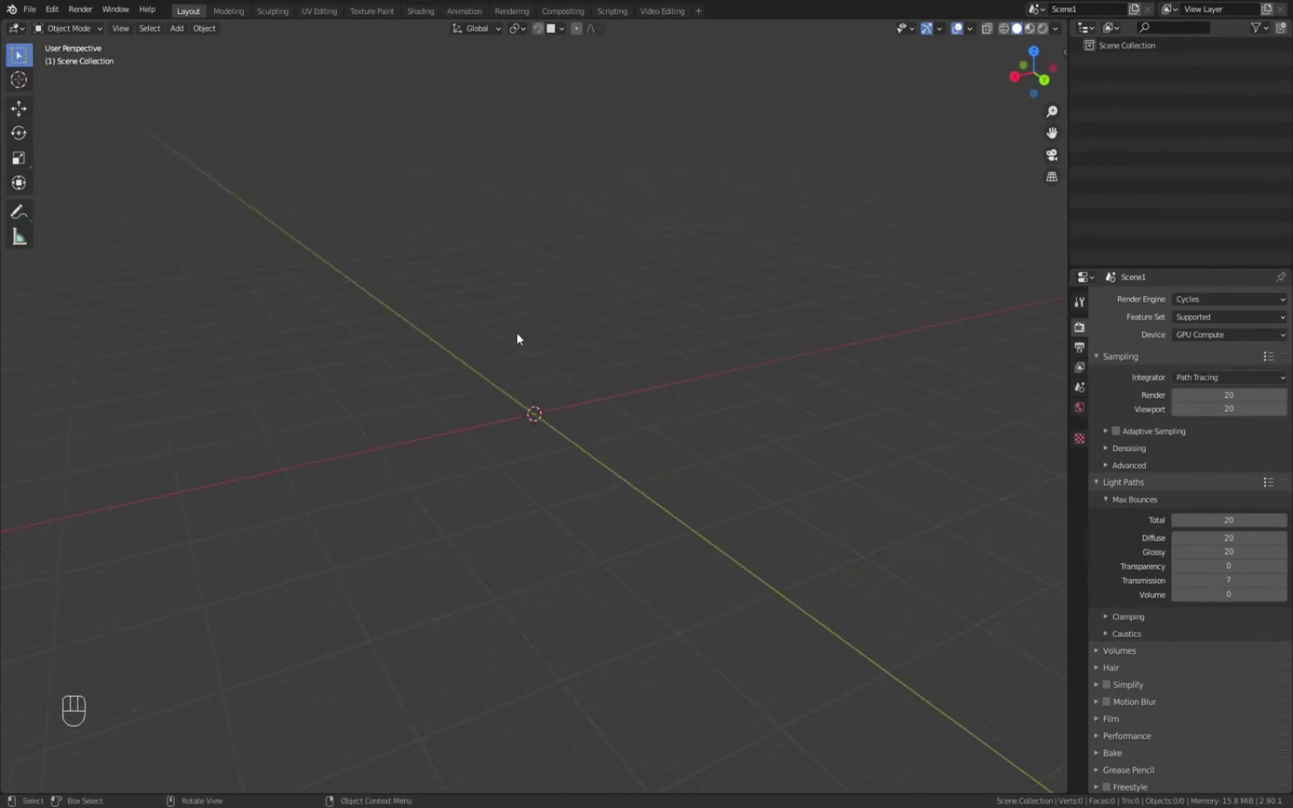
middle_click_drag(549, 365, 559, 374)
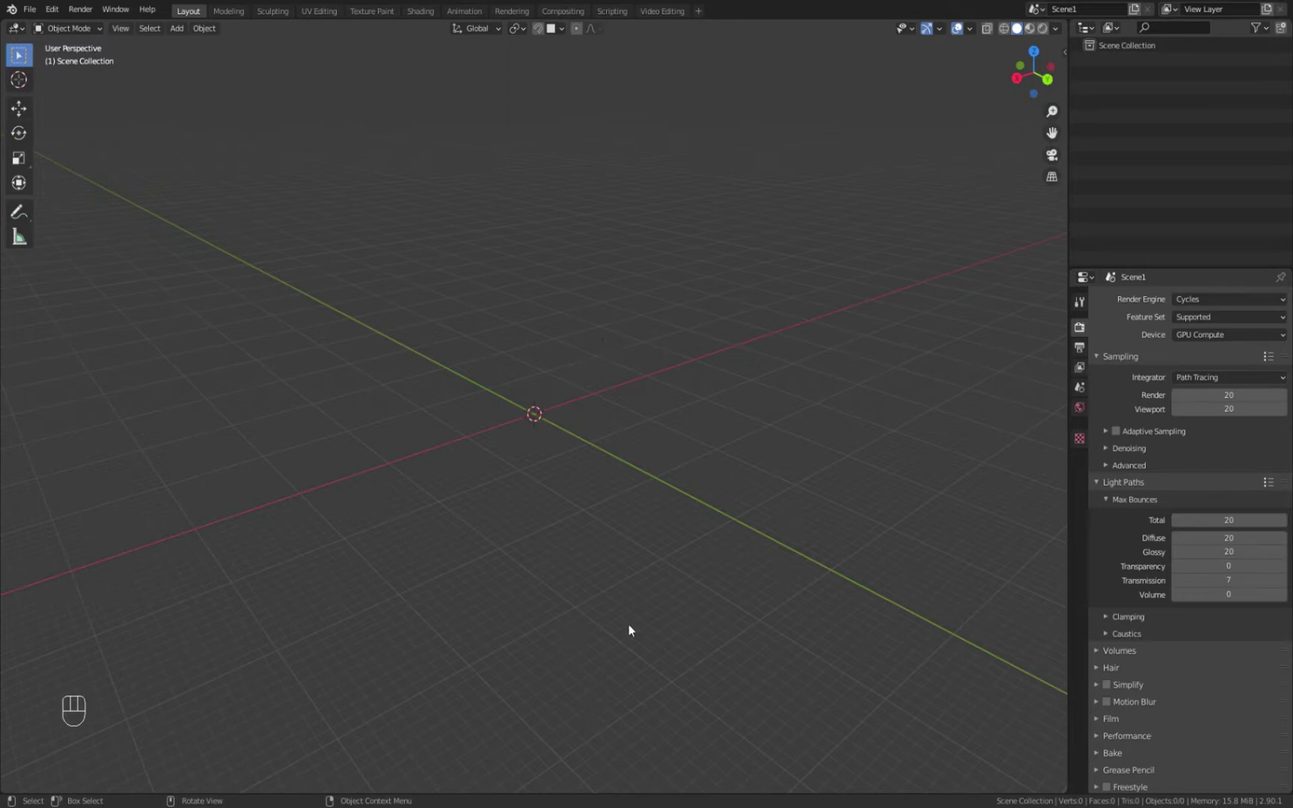
middle_click_drag(572, 453, 614, 460)
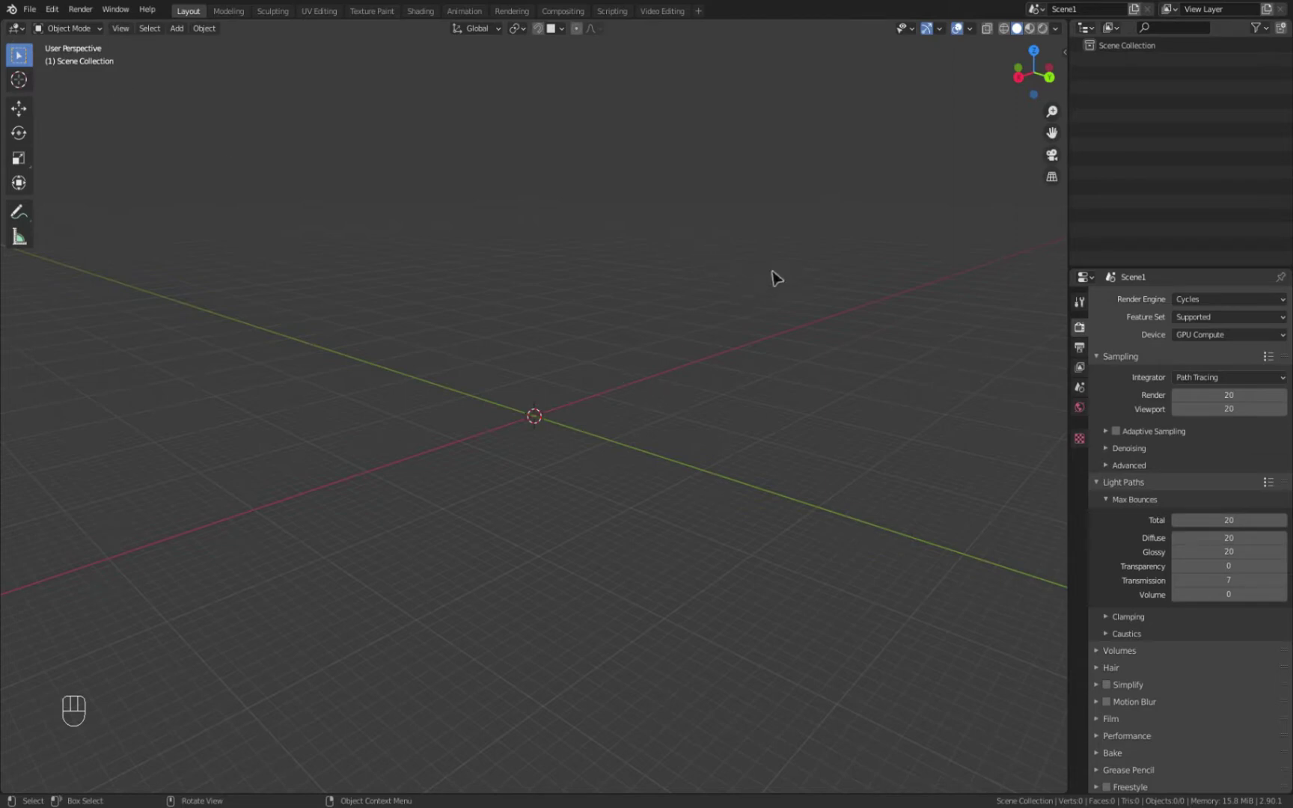
left_click(795, 249)
Import the 1x1 plate.ldr model in LDraw format into the empty scene
left_click(30, 9)
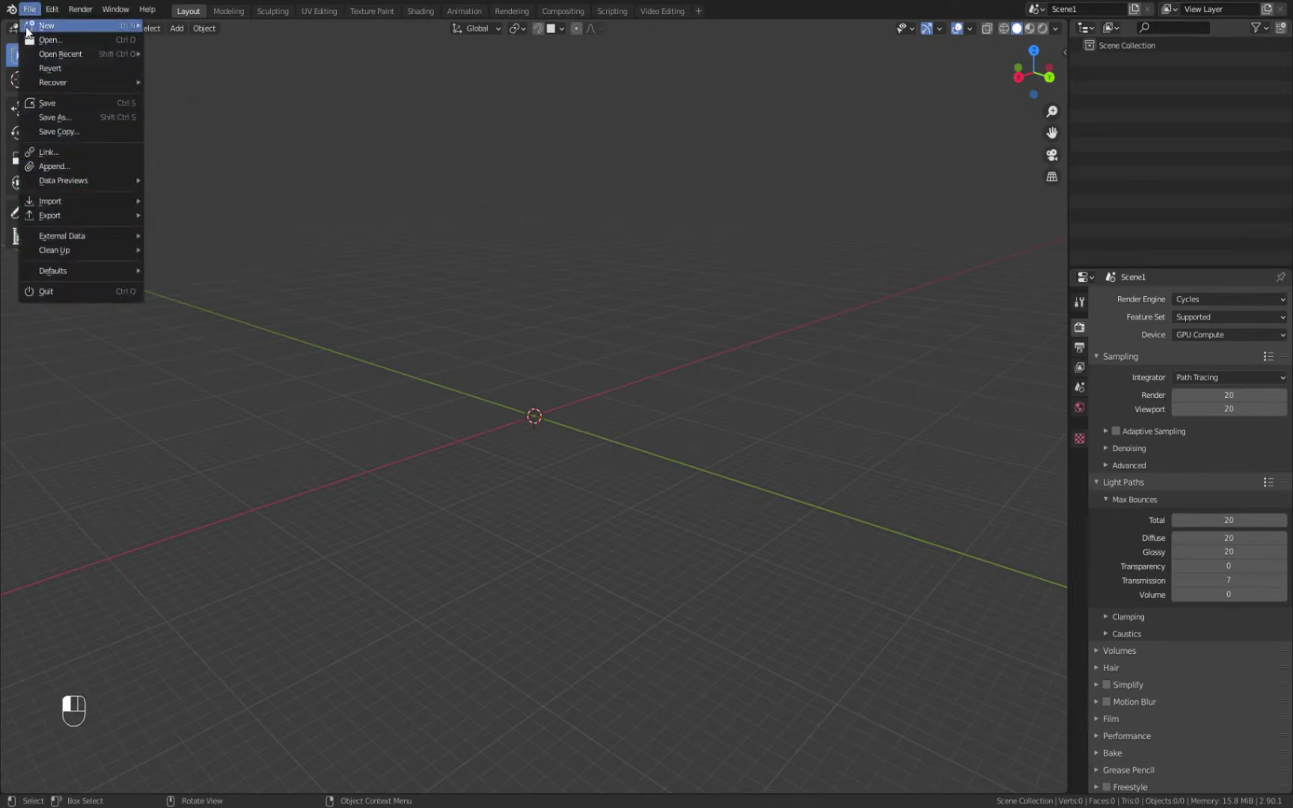
mouse_move(119, 202)
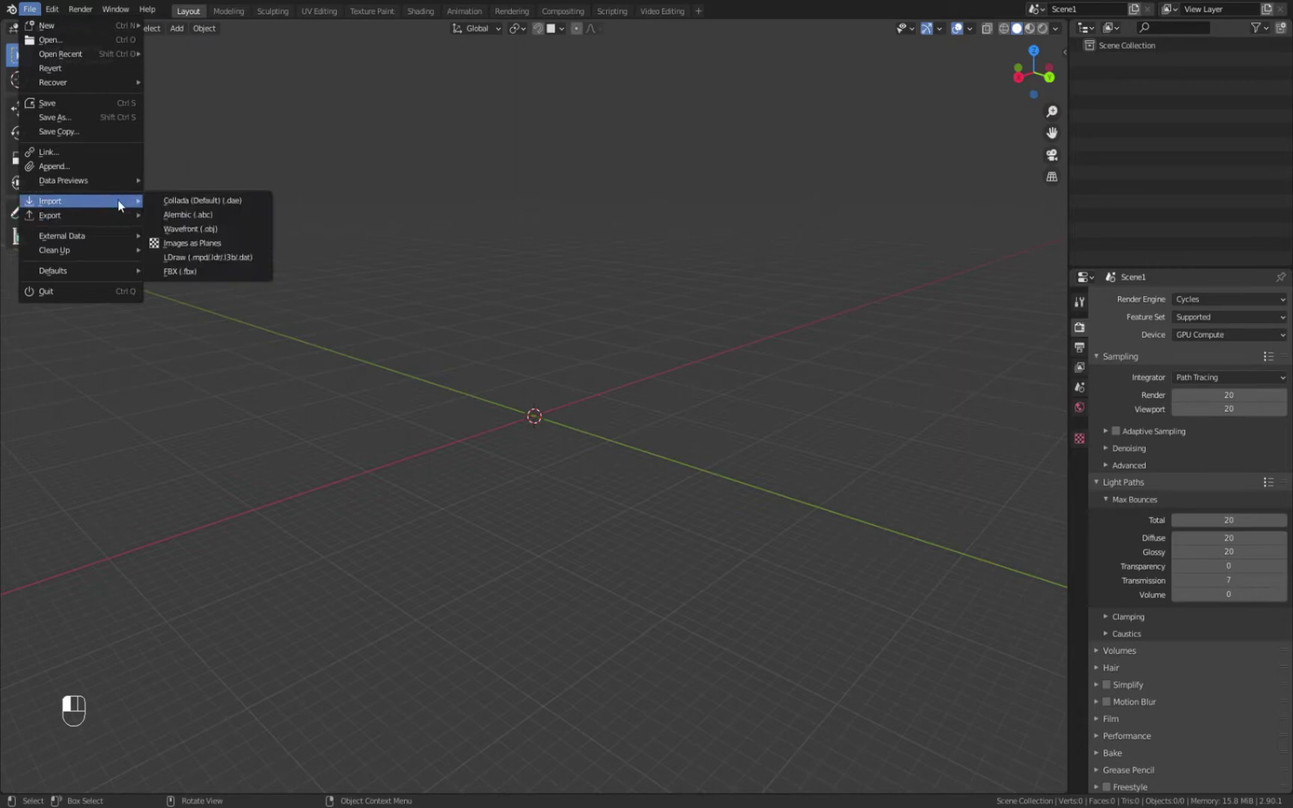
left_click(205, 256)
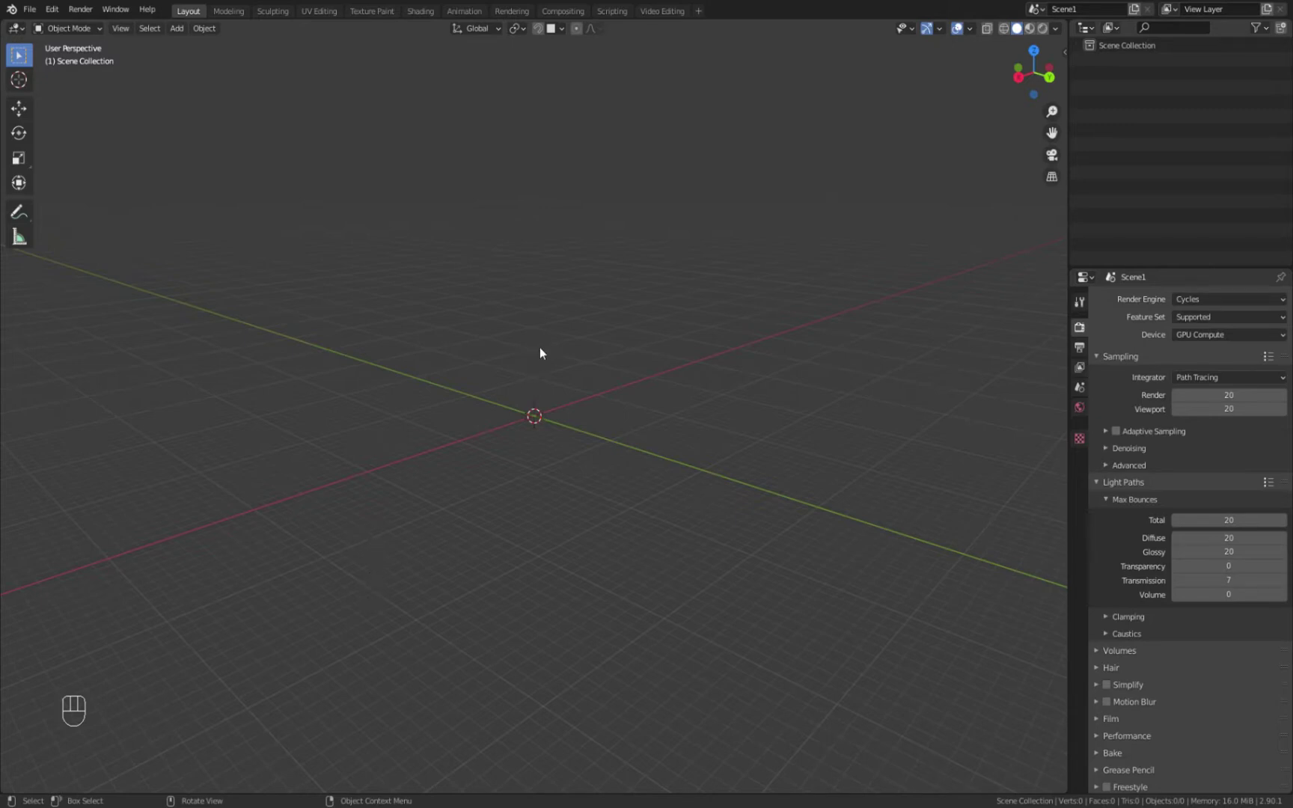
scroll(565, 427, "up", 4)
middle_click_drag(563, 480, 624, 532)
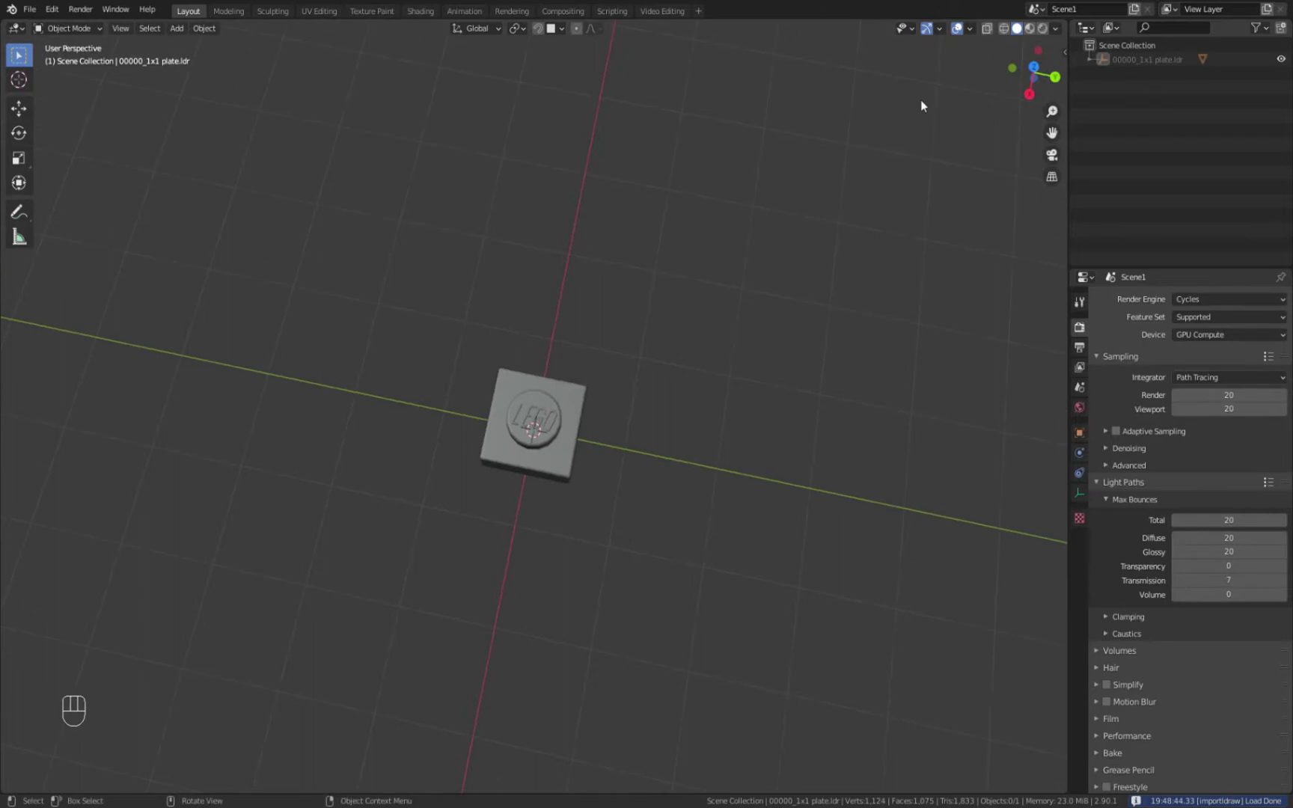
Check the floor grid scale in the viewport overlay settings
left_click(940, 28)
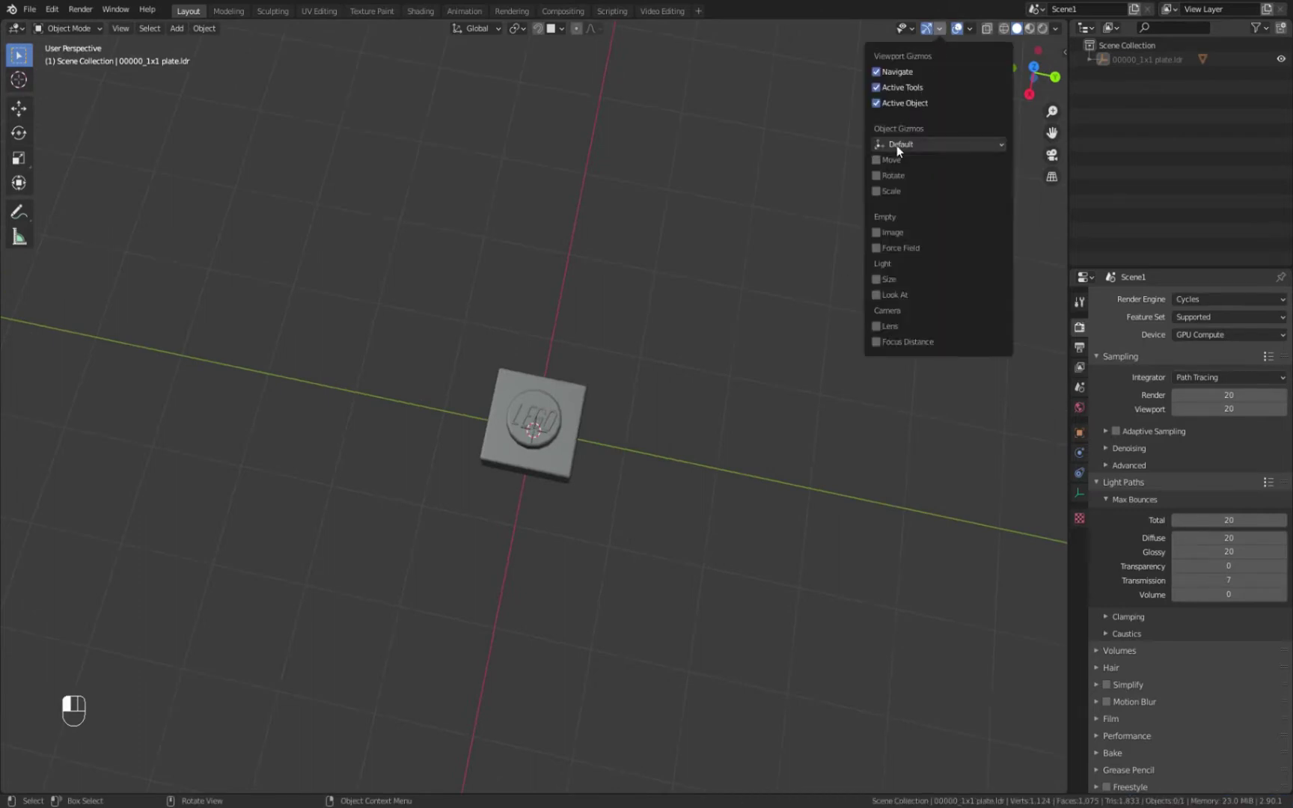
left_click(969, 29)
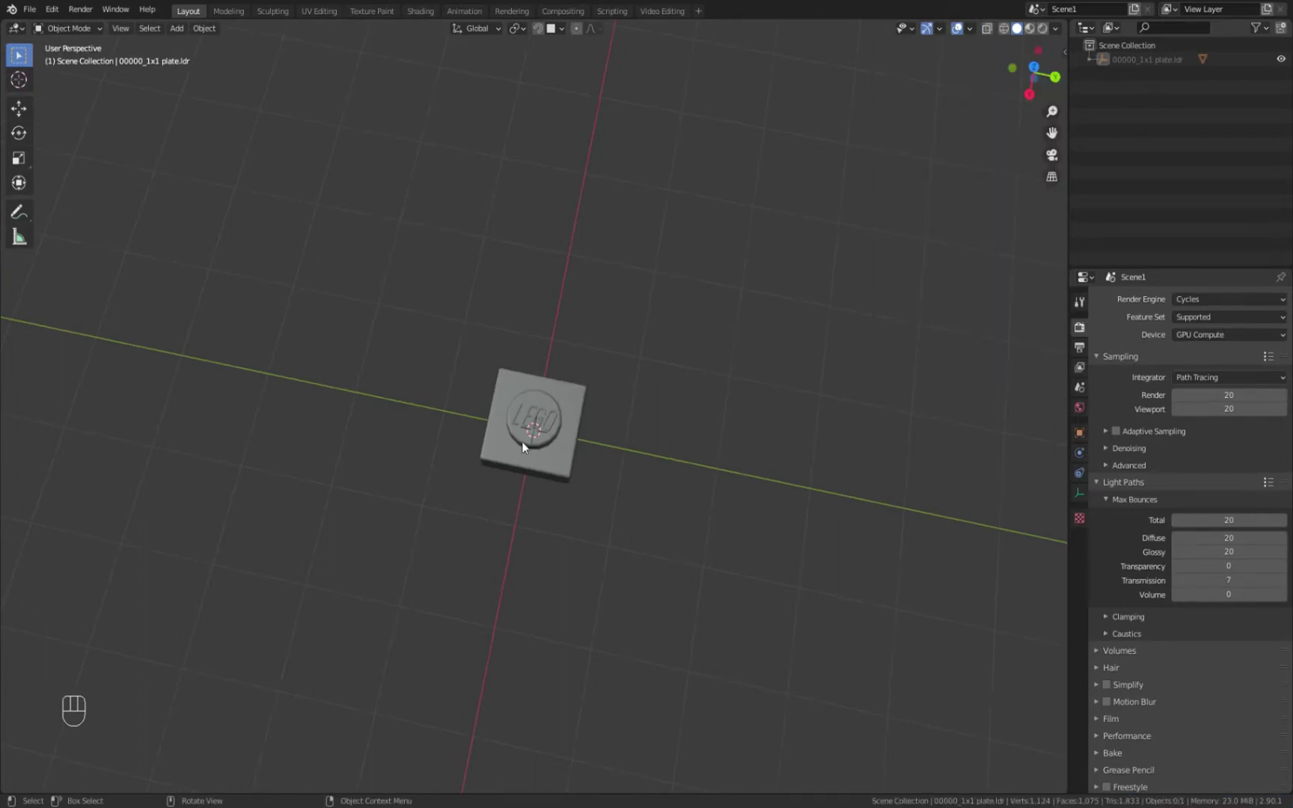
left_click(971, 28)
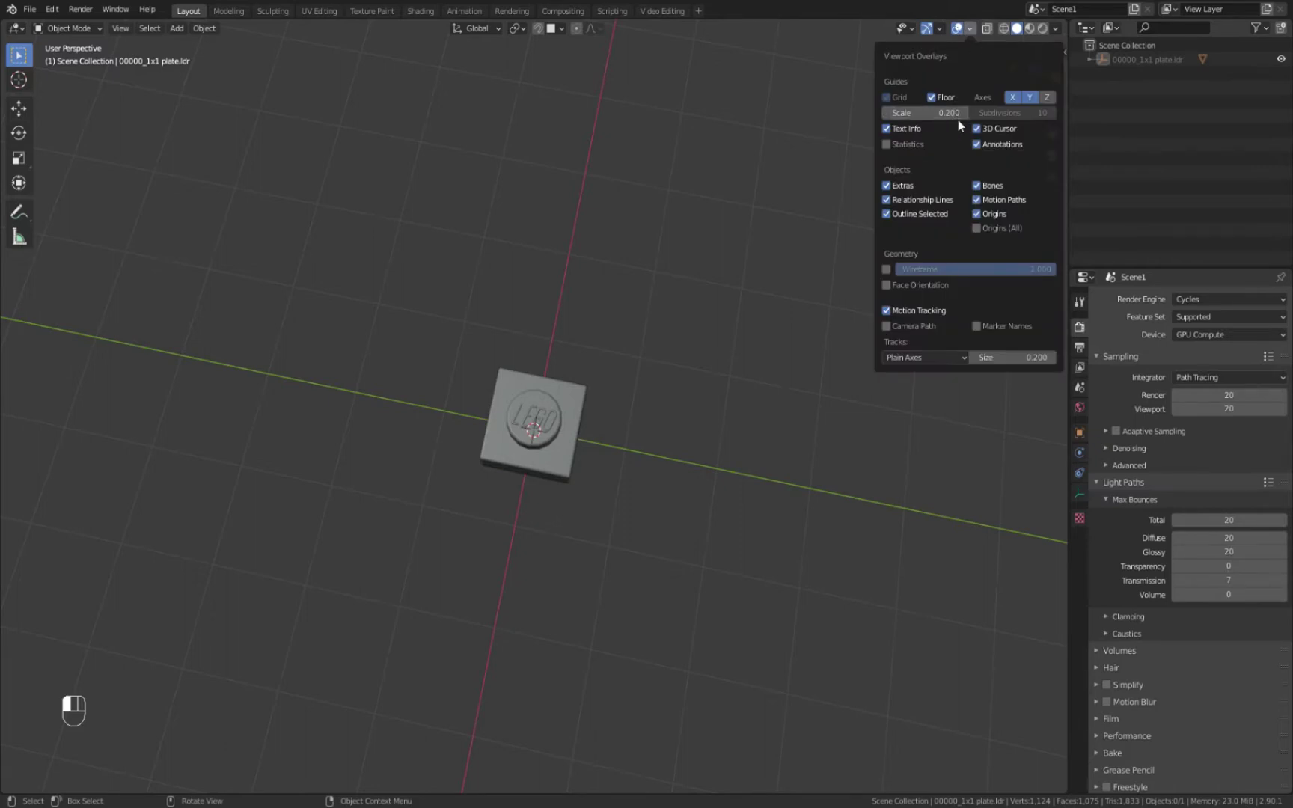
middle_click_drag(683, 380, 636, 310, "alt")
Try moving the 1x1 plate away from the origin while looking at it from directly below
left_click_drag(1032, 75, 892, 203)
key("ctrl+KP_7")
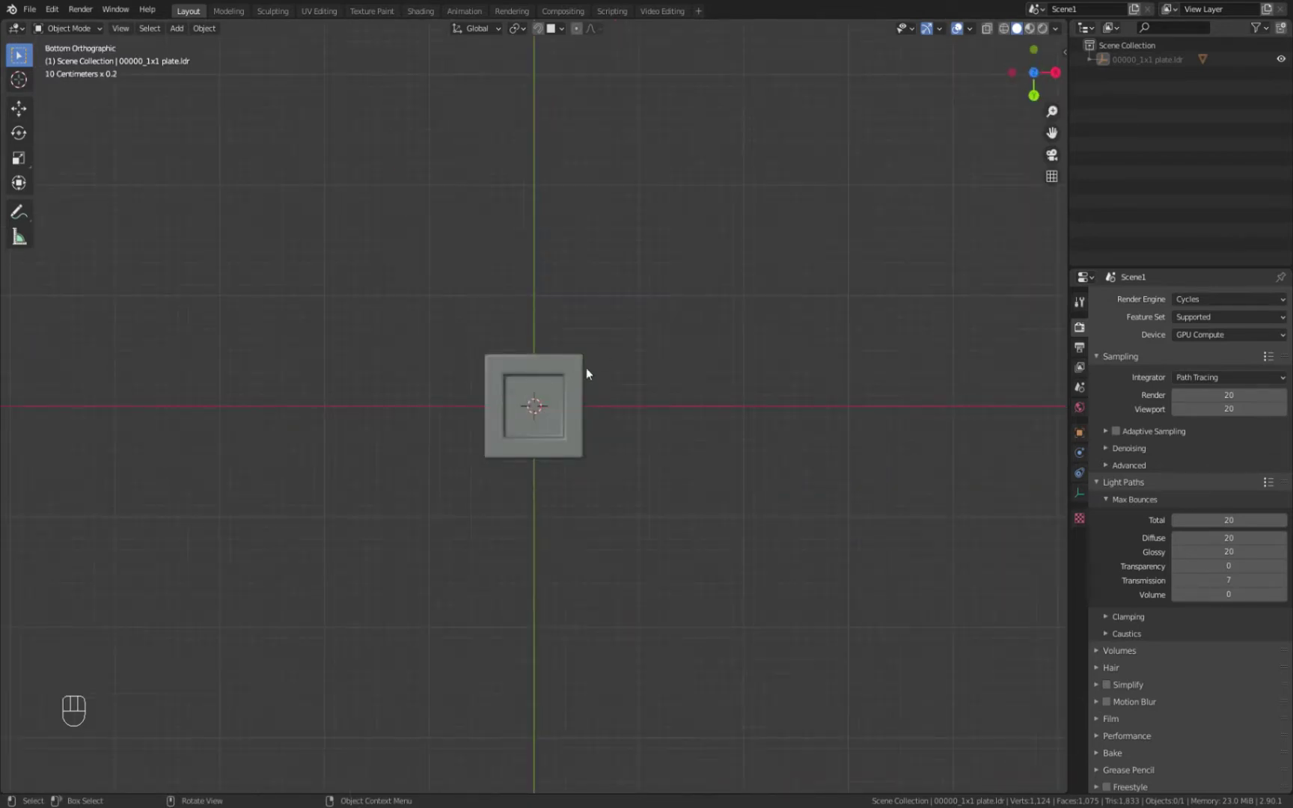
scroll(569, 389, "up", 2)
left_click(580, 400)
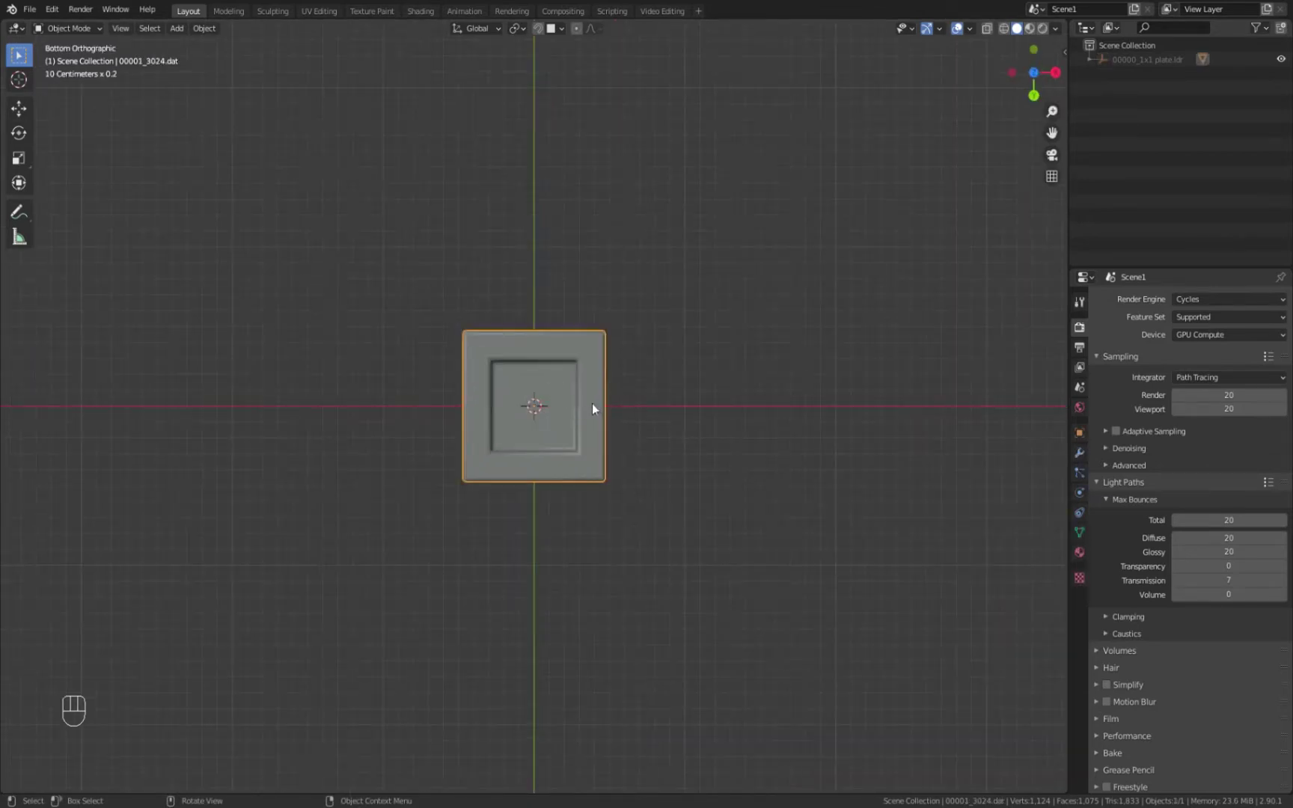
key("g")
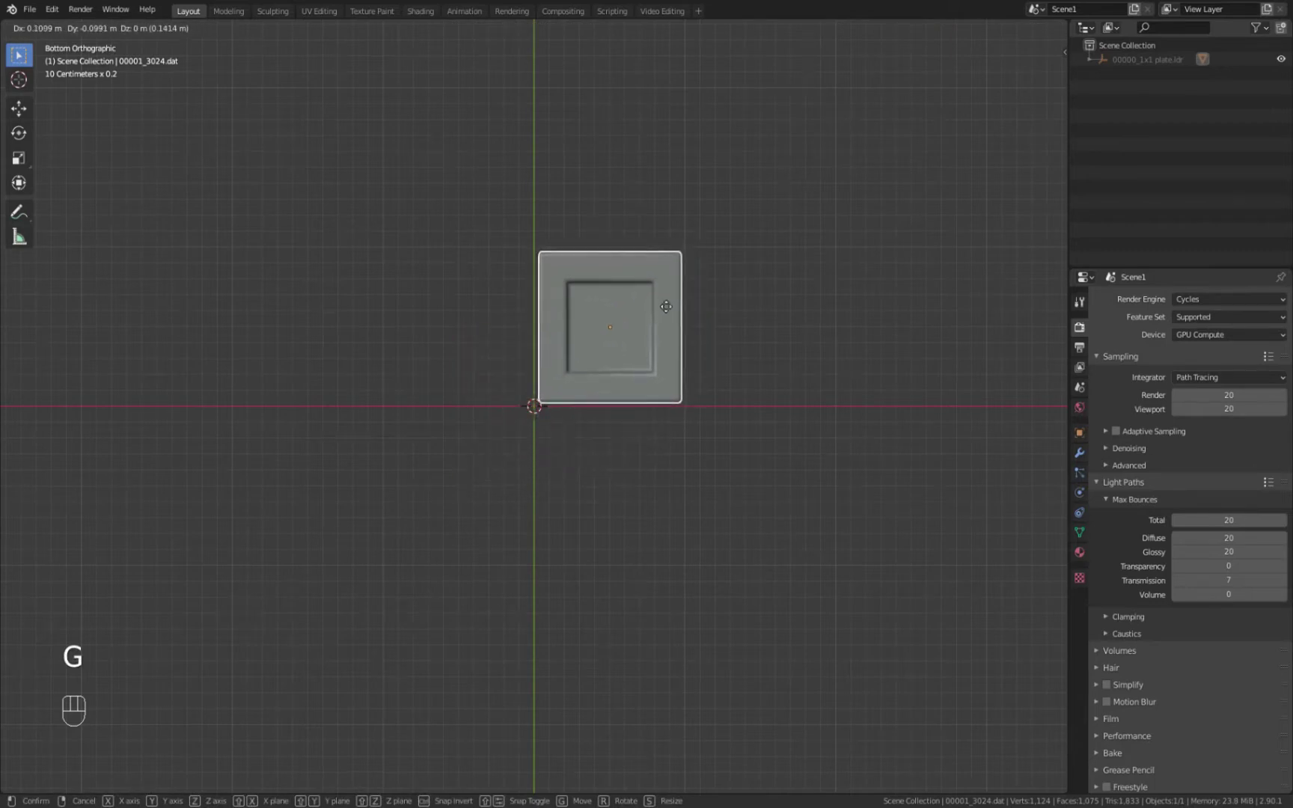
right_click(658, 308)
scroll(672, 359, "down", 1)
middle_click_drag(673, 358, 575, 394)
left_click(649, 378)
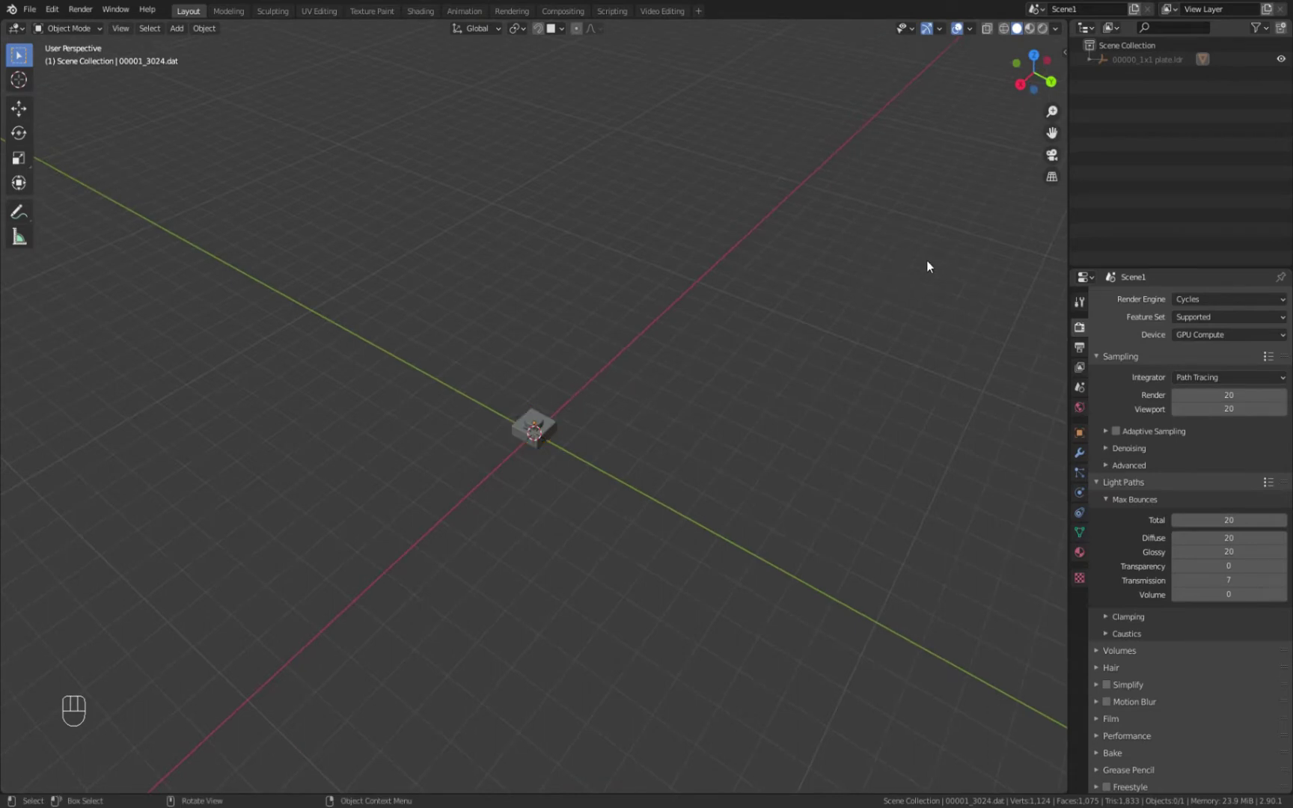
key("n")
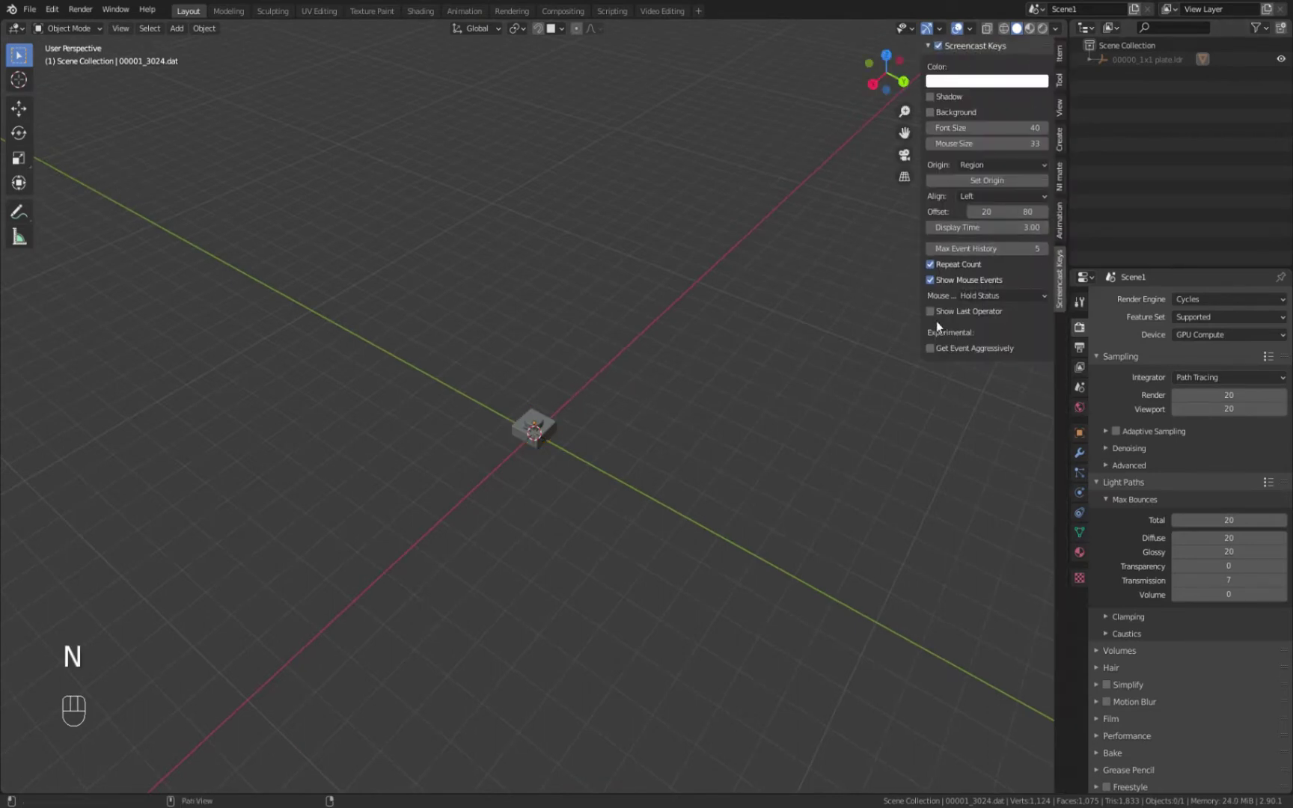
key("n")
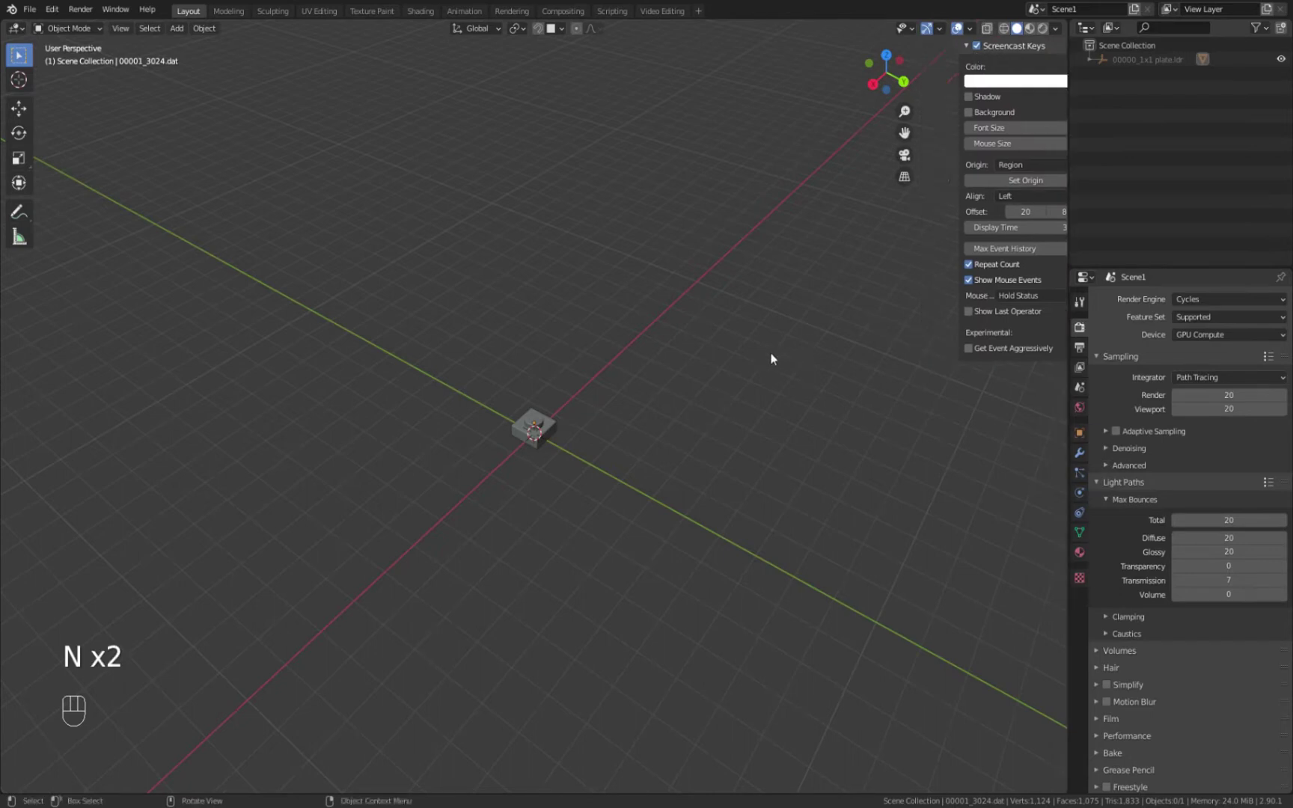
key("Escape")
middle_click_drag(775, 341, 615, 357)
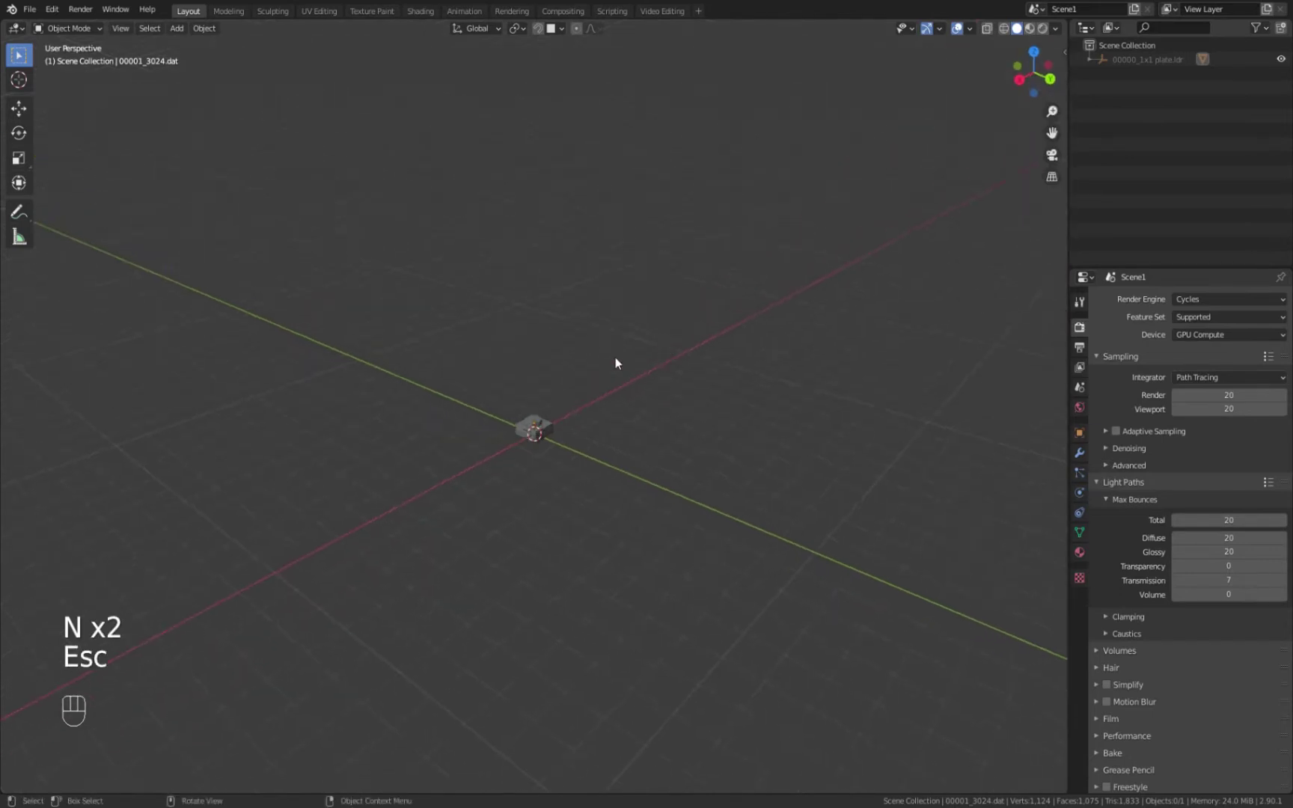
scroll(598, 380, "up", 3)
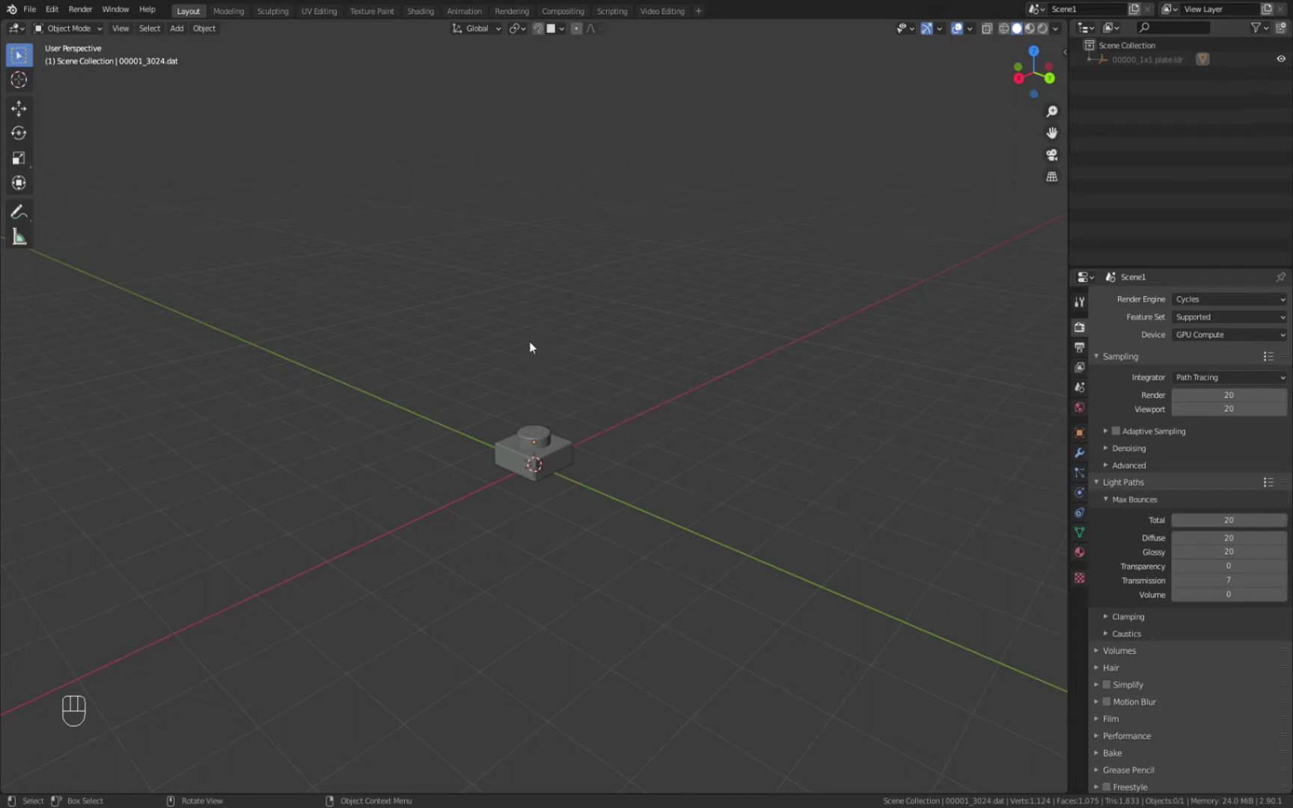
Open the Preferences
left_click(33, 11)
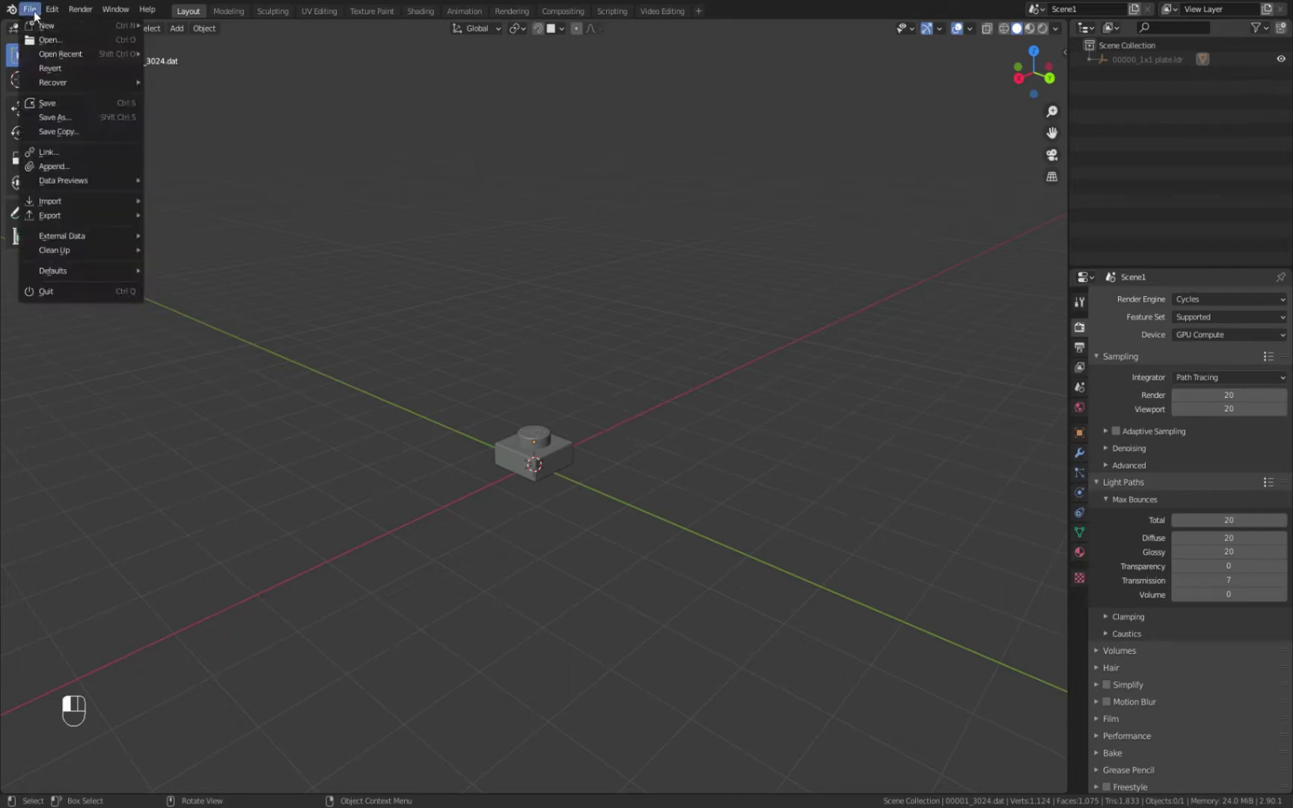
mouse_move(38, 27)
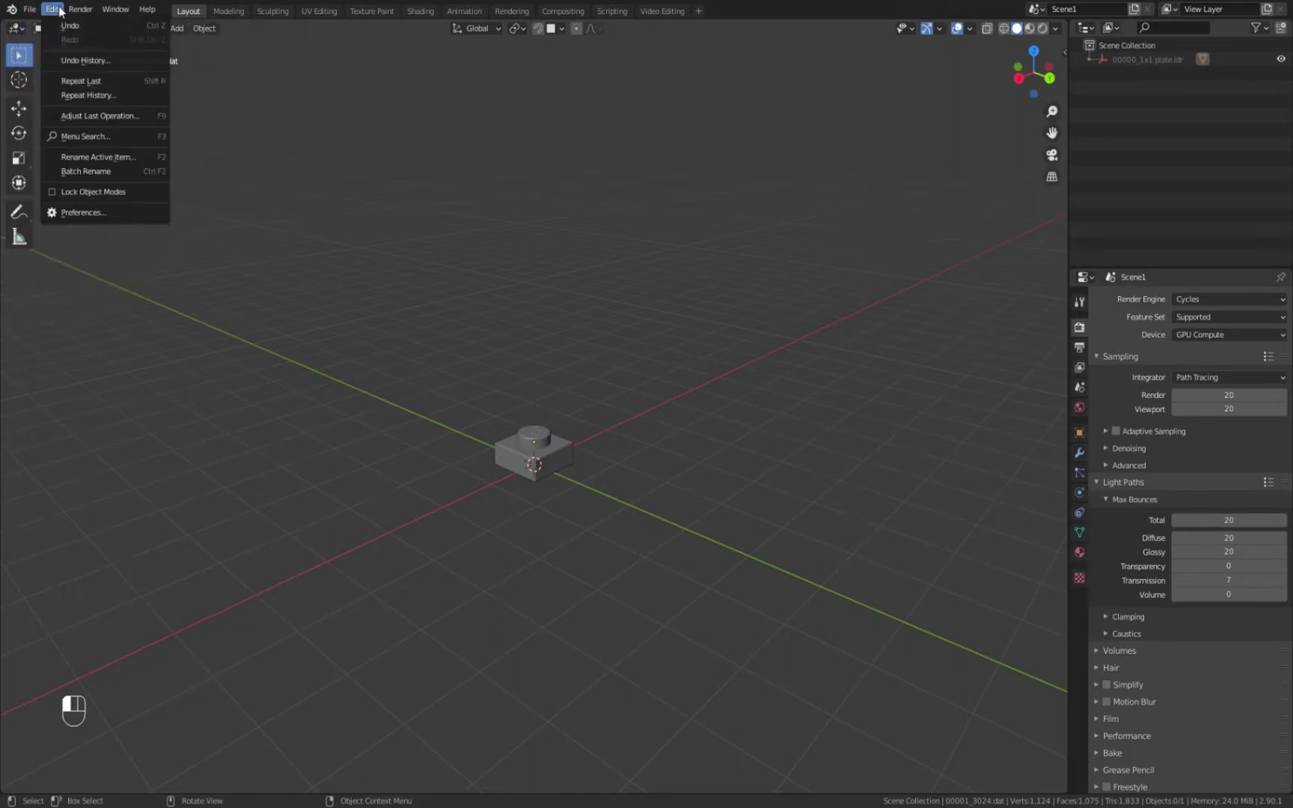
left_click(113, 217)
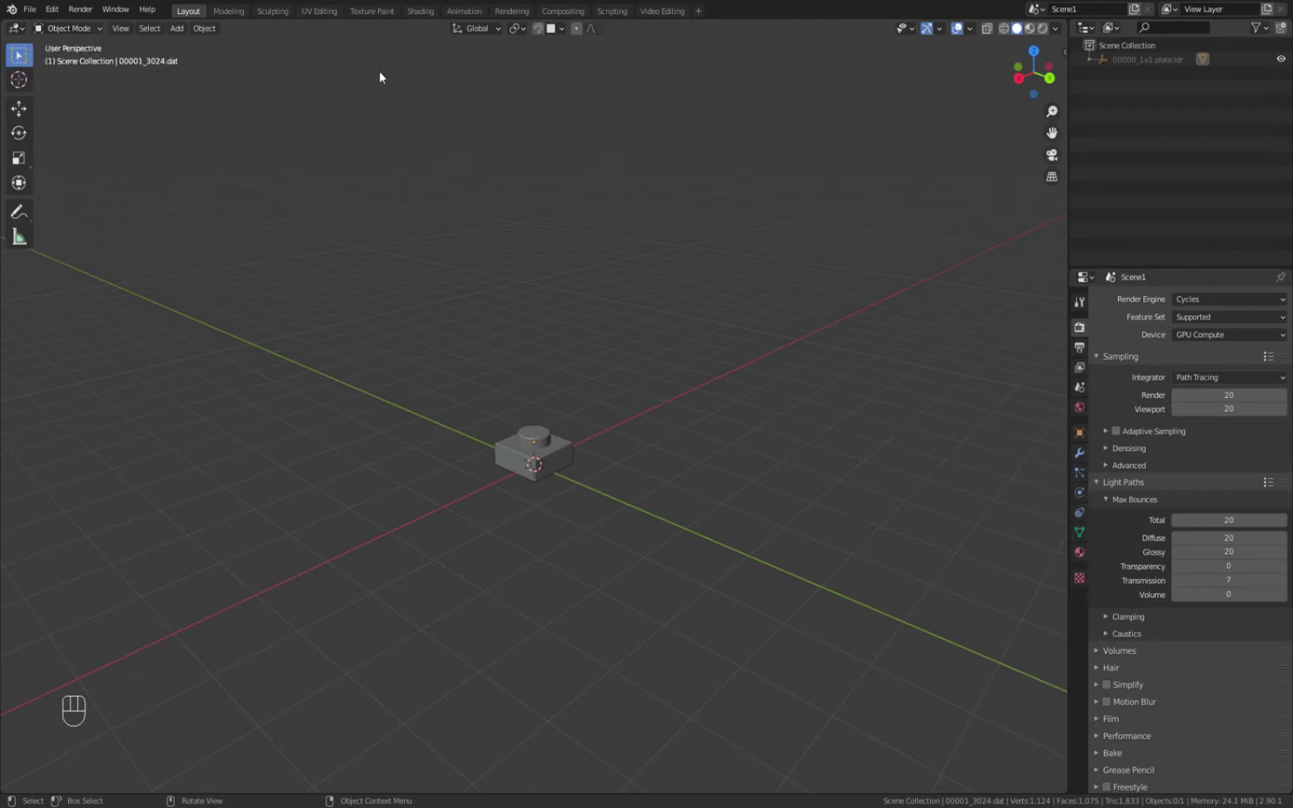
Add a procedural Landscape mesh to the scene at the origin
left_click(178, 30)
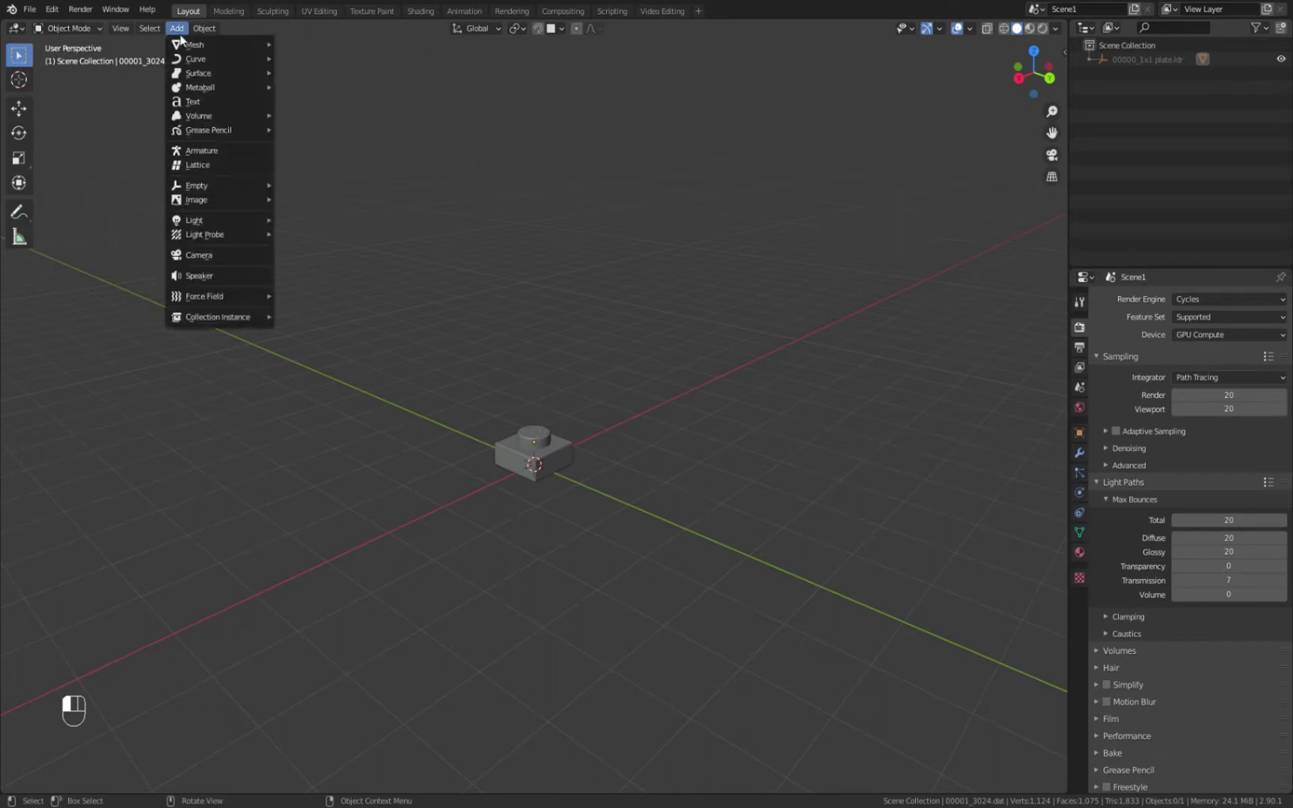
mouse_move(274, 45)
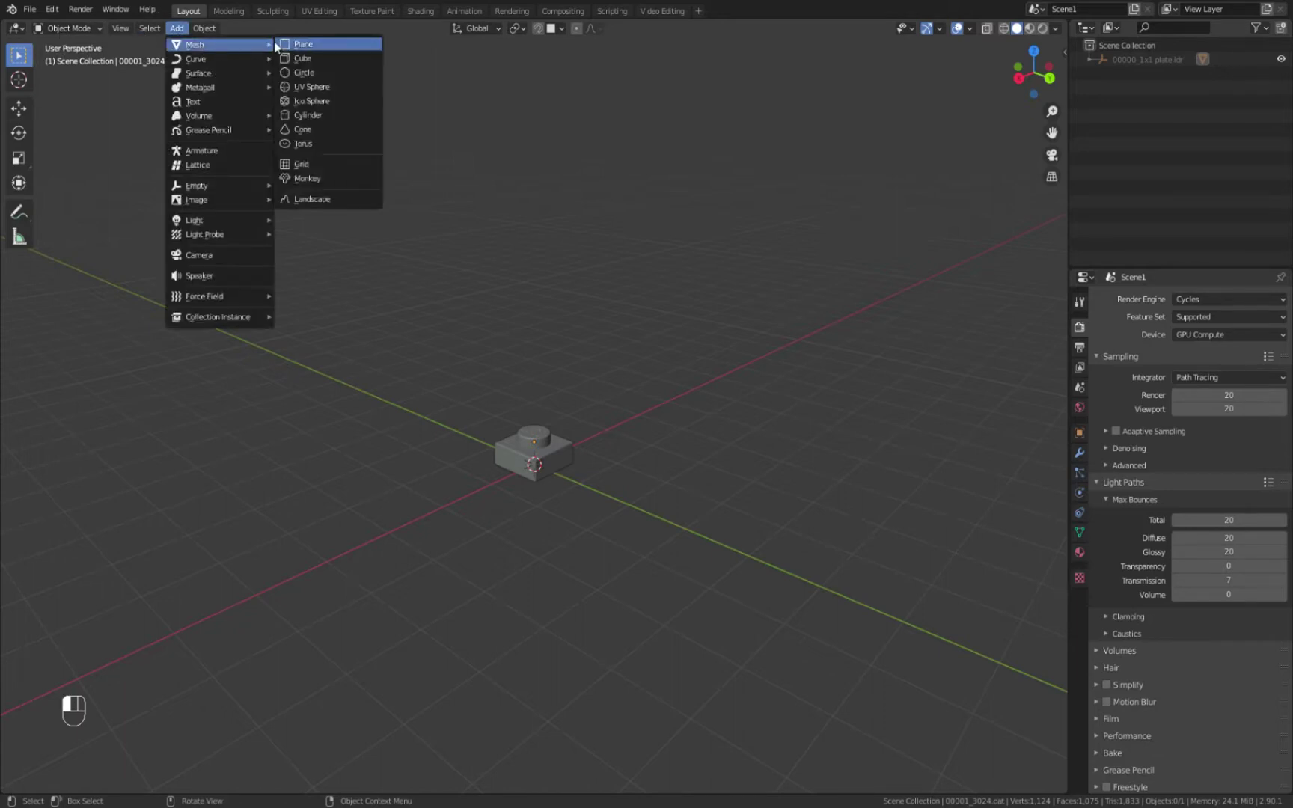
left_click(322, 213)
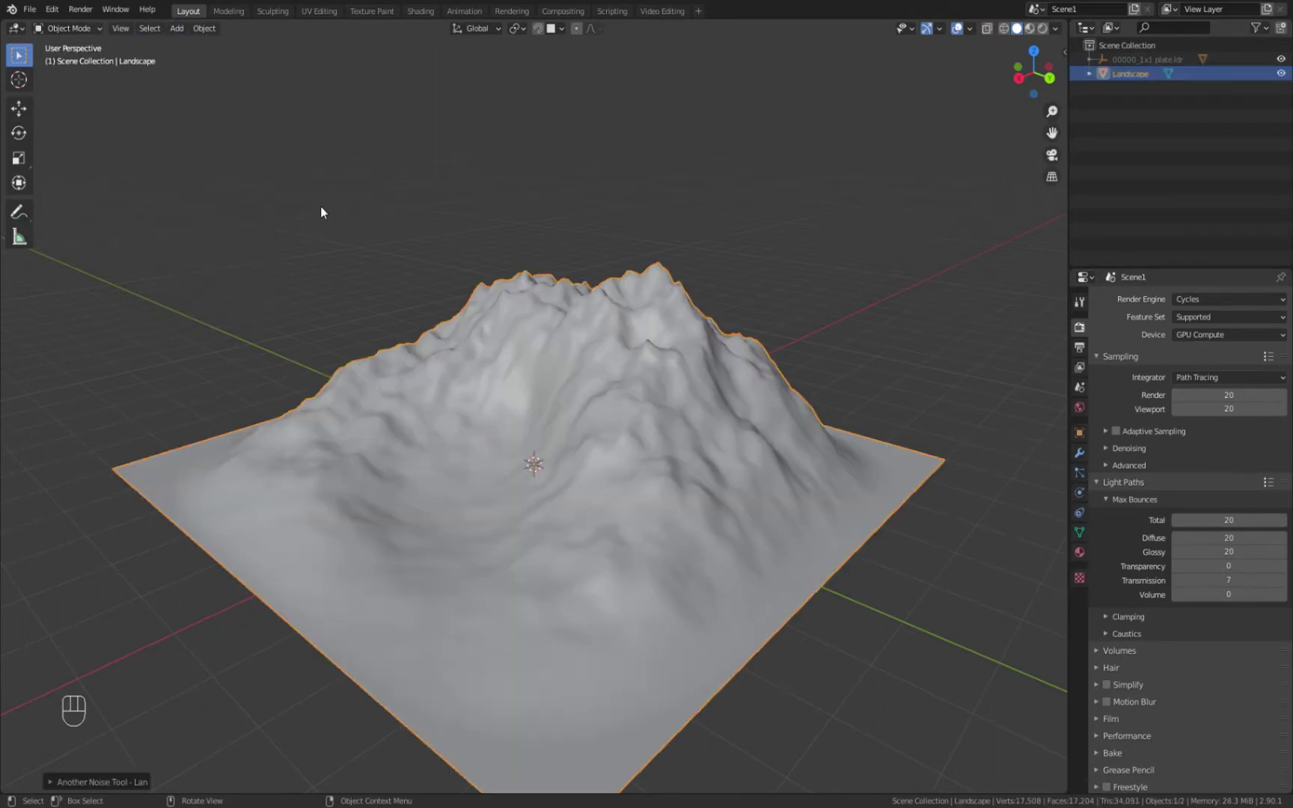
scroll(636, 350, "down", 3)
middle_click_drag(605, 368, 636, 363)
scroll(657, 381, "up", 3)
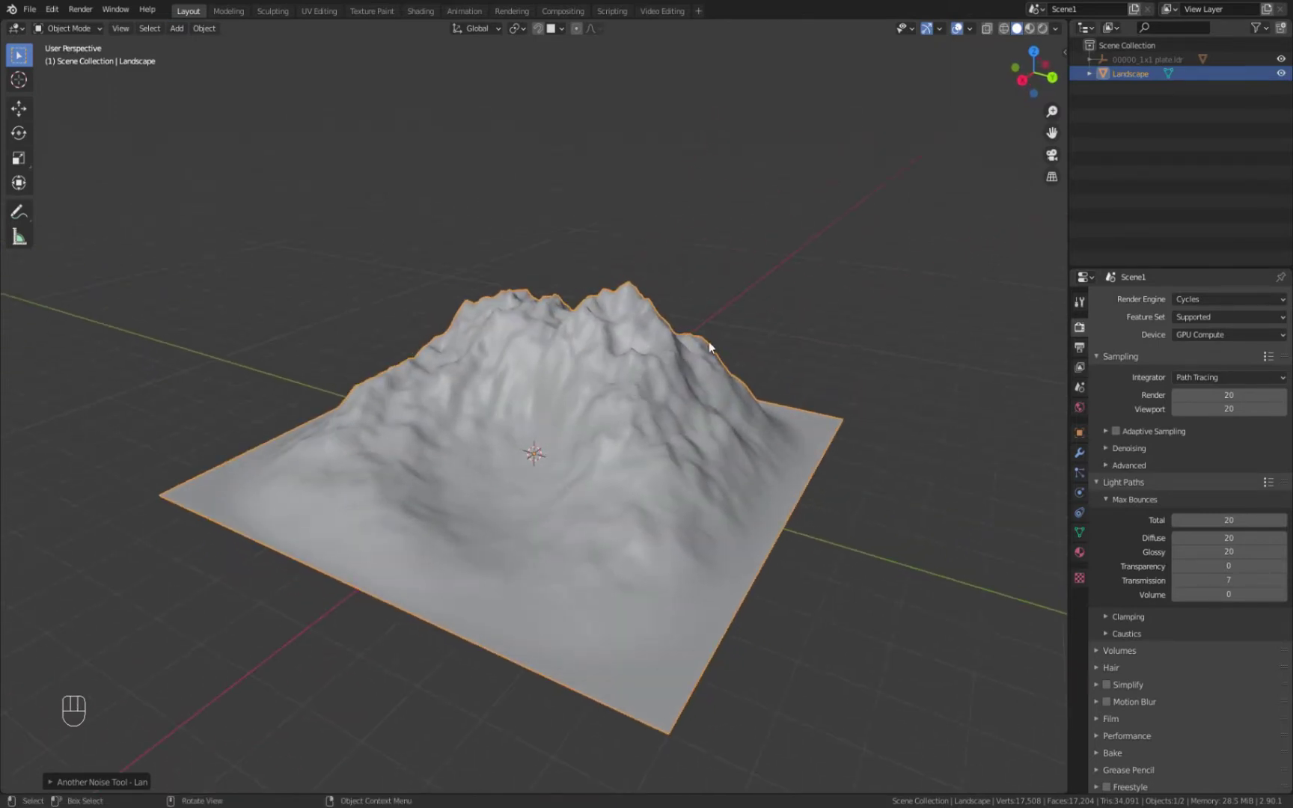
Apply the Canyon operator preset to the new landscape mesh
left_click(53, 782)
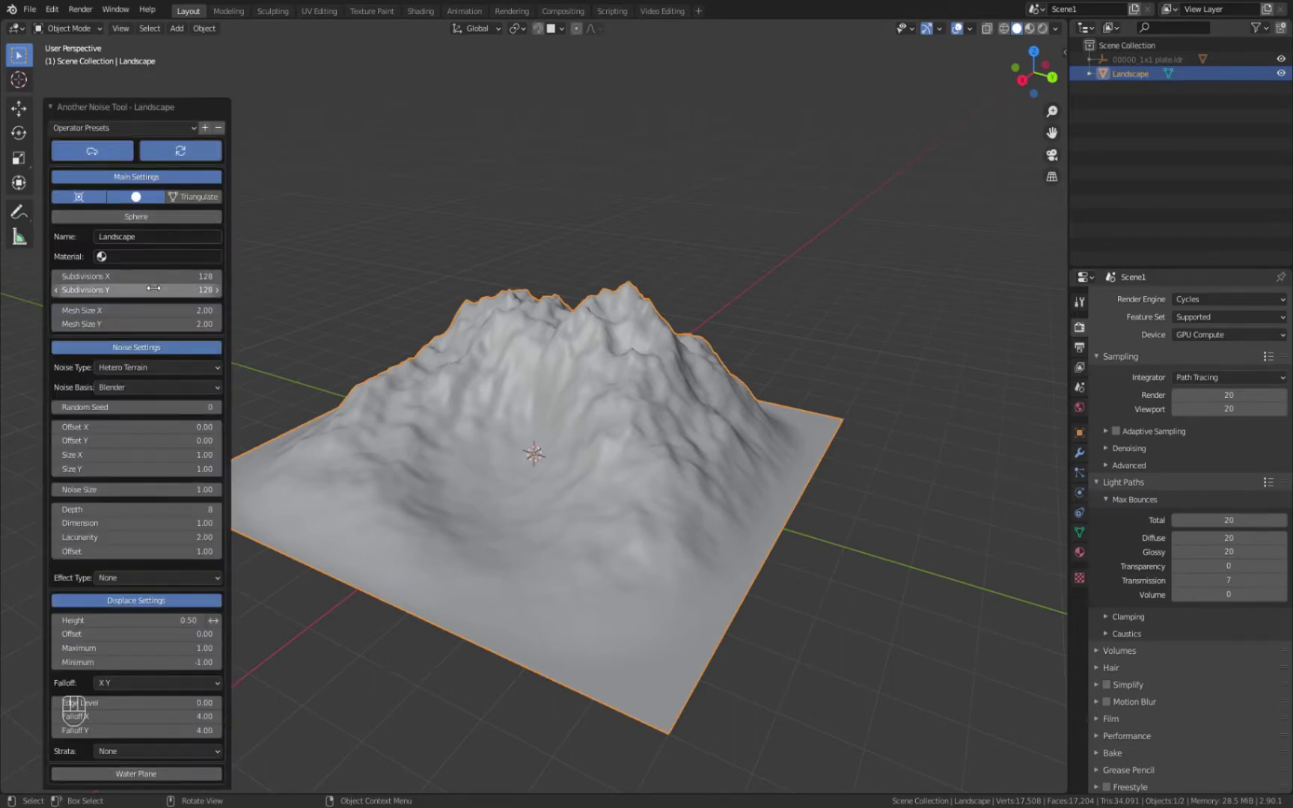
left_click(149, 368)
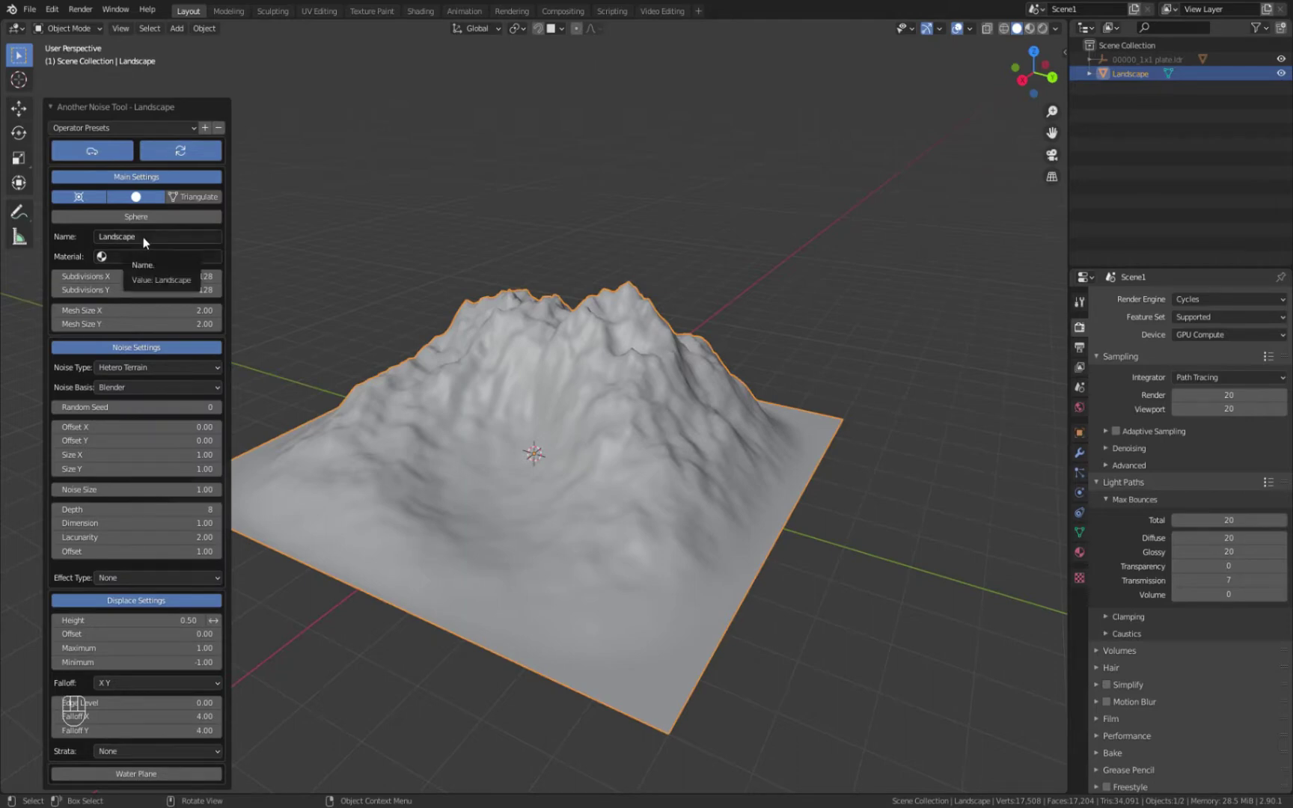
left_click(120, 370)
left_click(174, 128)
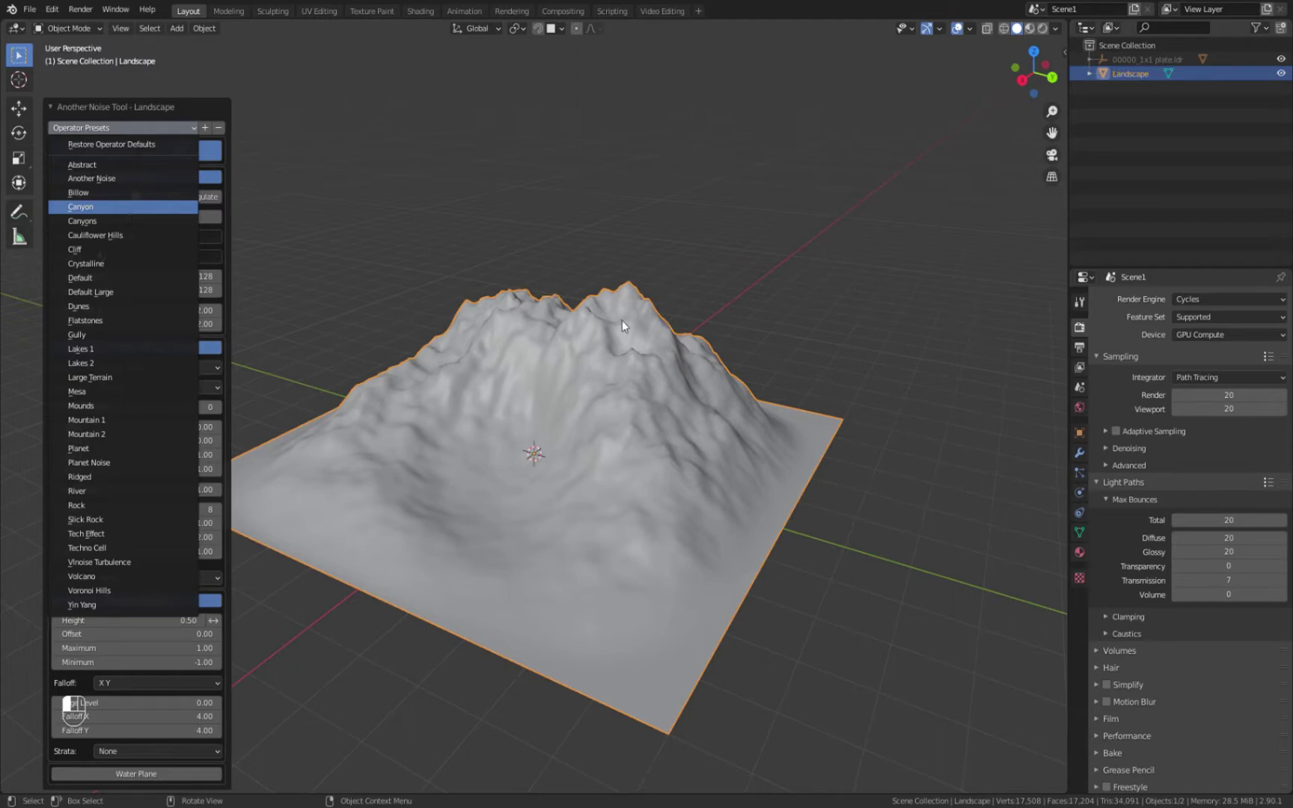
key("Return")
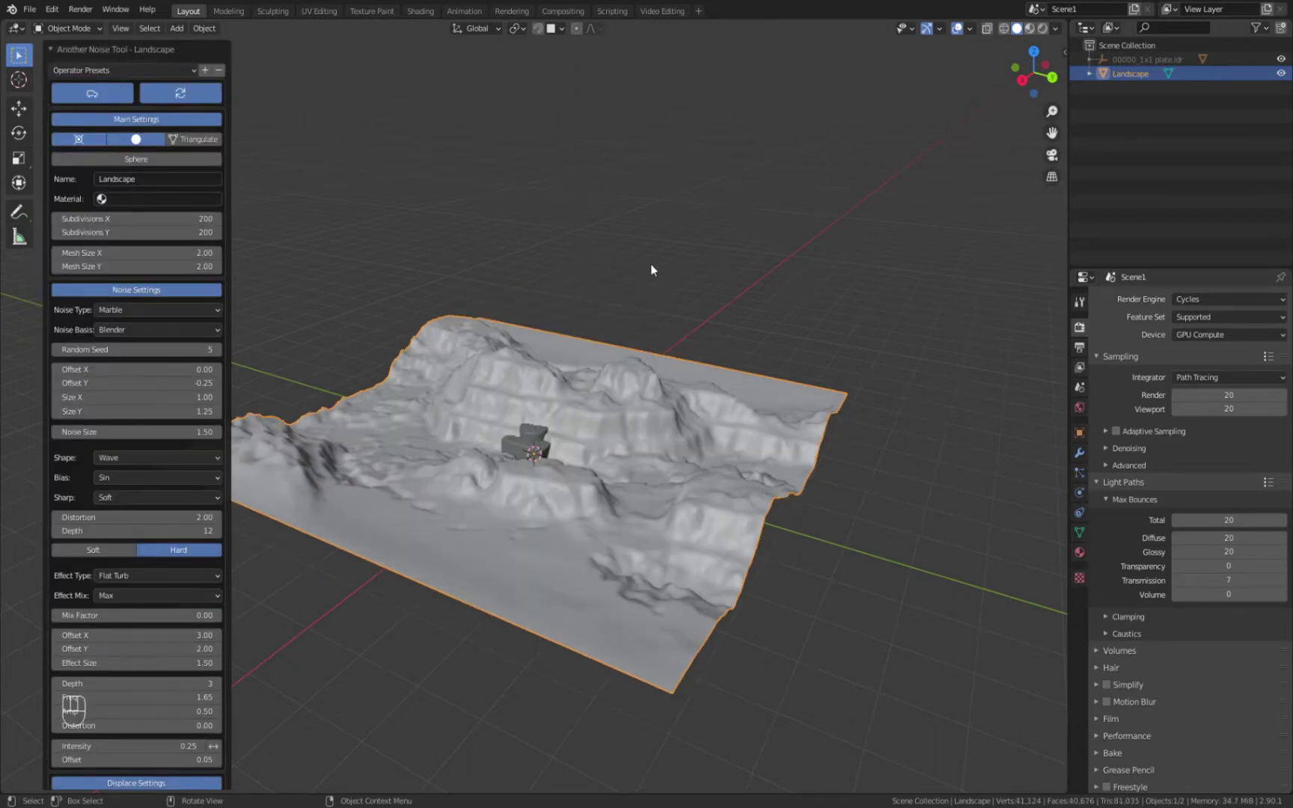
middle_click_drag(651, 269, 620, 244)
left_click(424, 178)
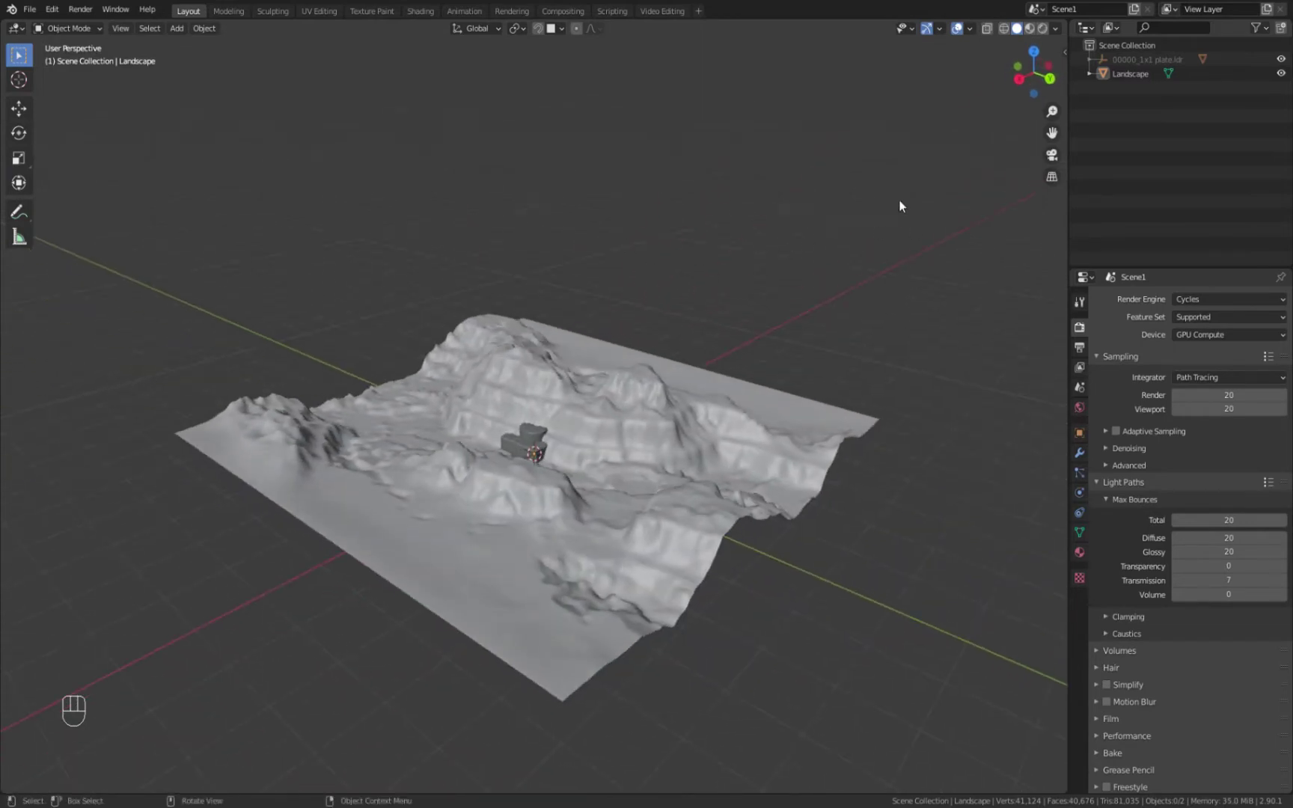
Add a 0.4 m plane at the world origin and hide both the landscape and the plane
middle_click_drag(858, 330, 855, 347)
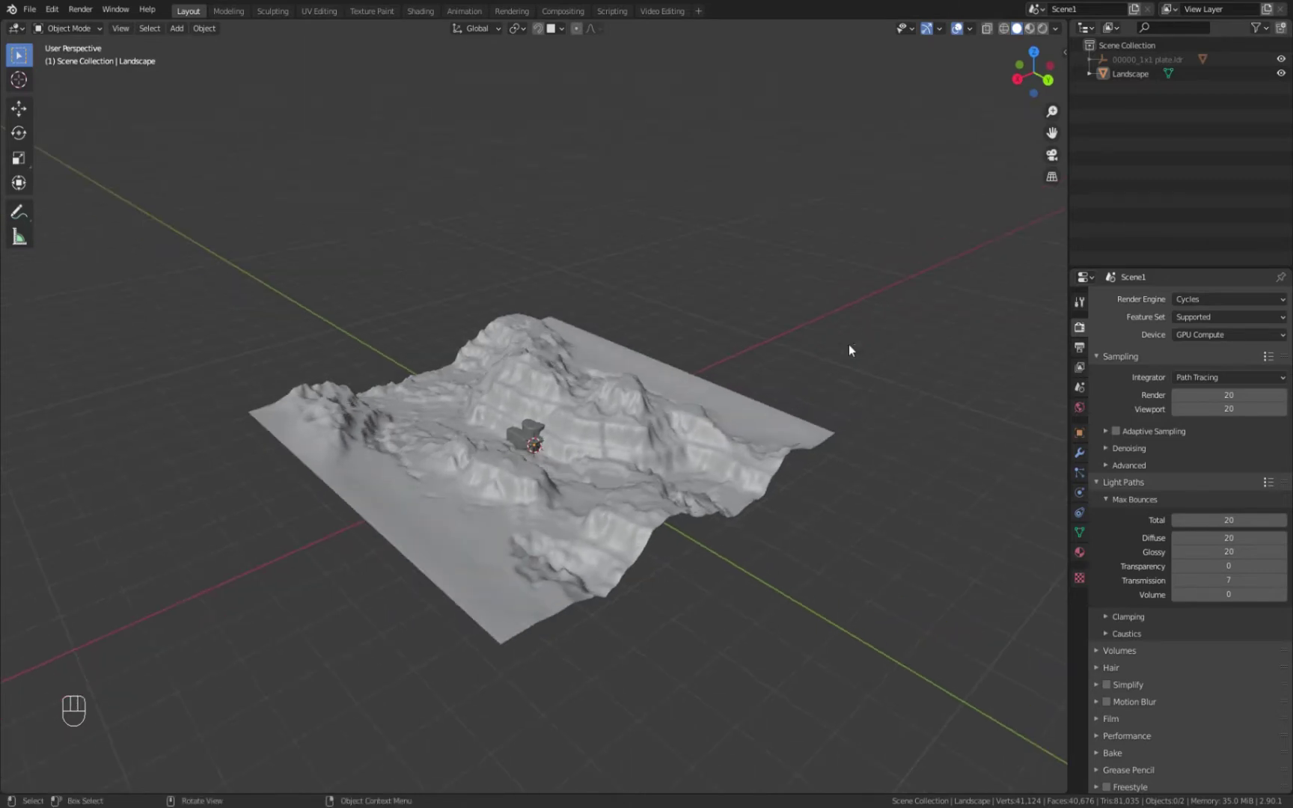
left_click(821, 346)
left_click(177, 30)
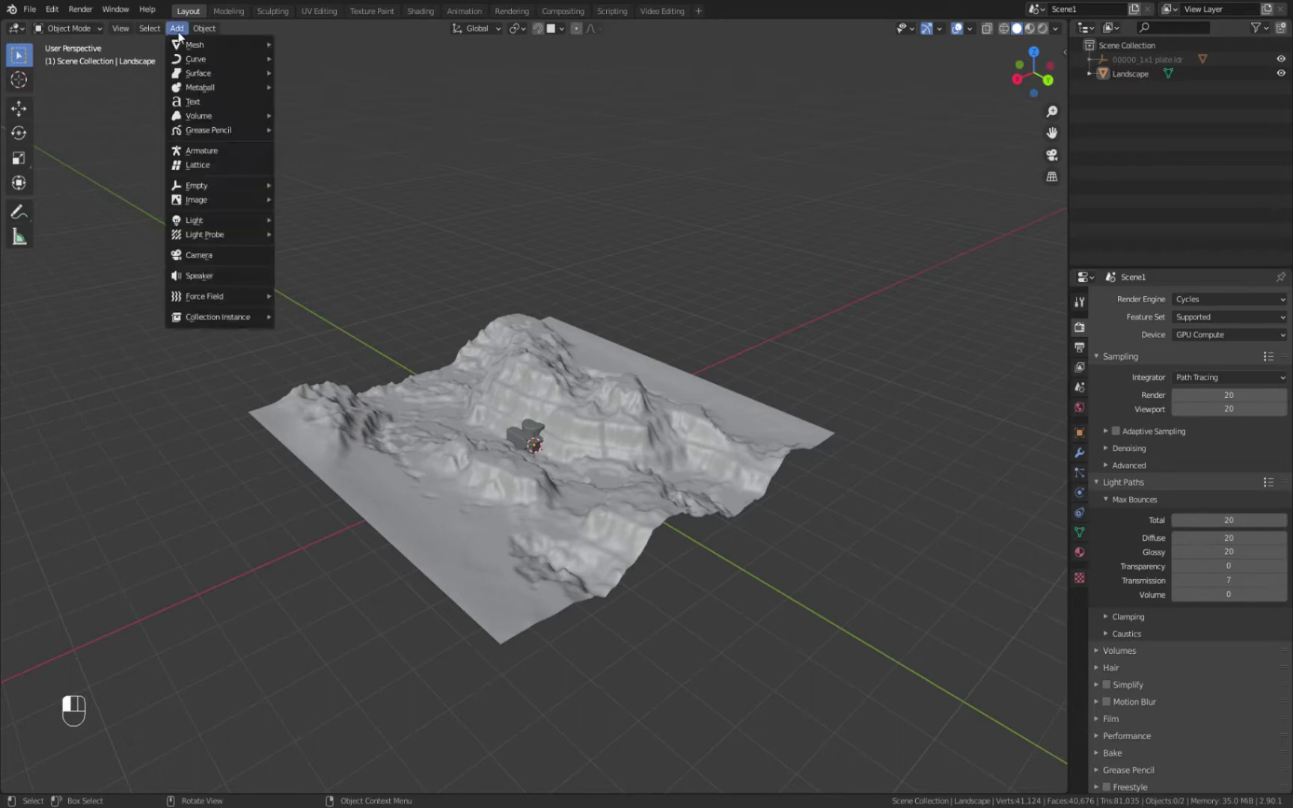
mouse_move(196, 44)
left_click(306, 43)
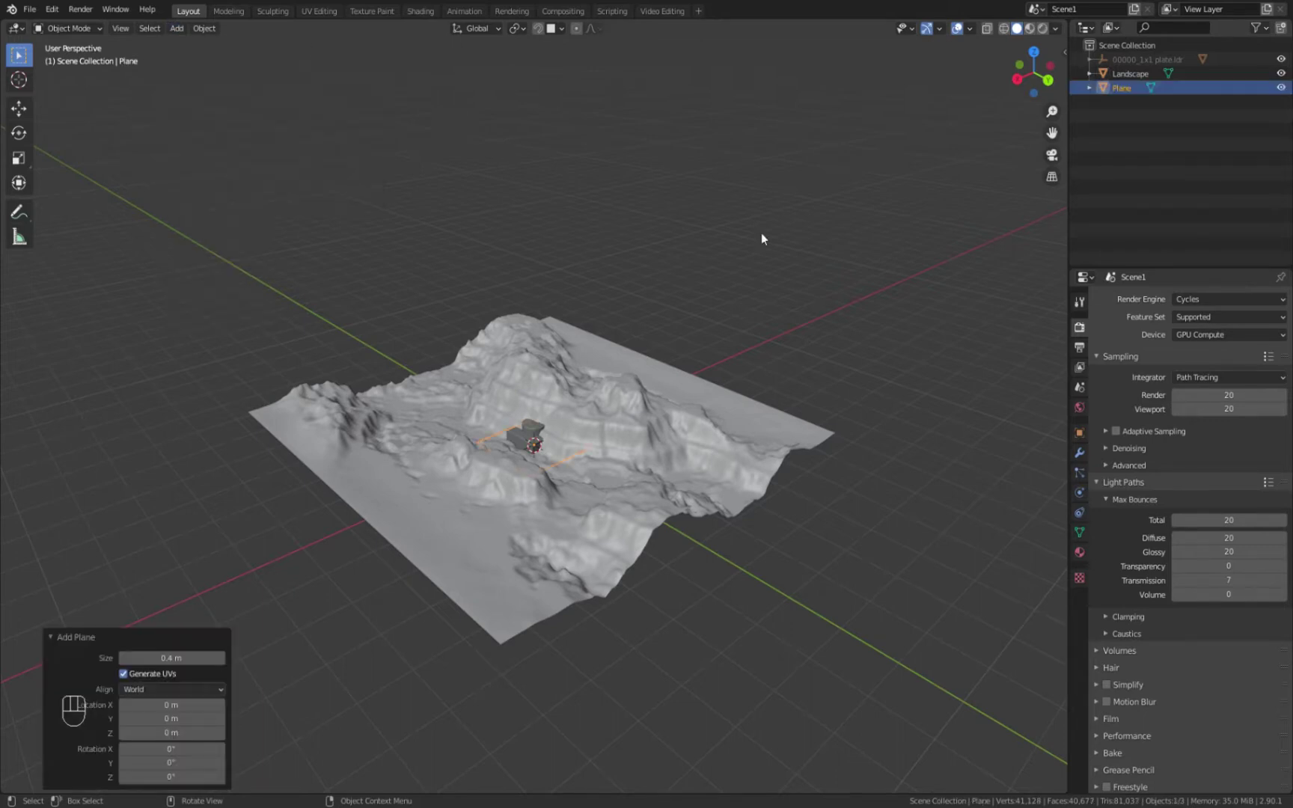
left_click(1282, 73)
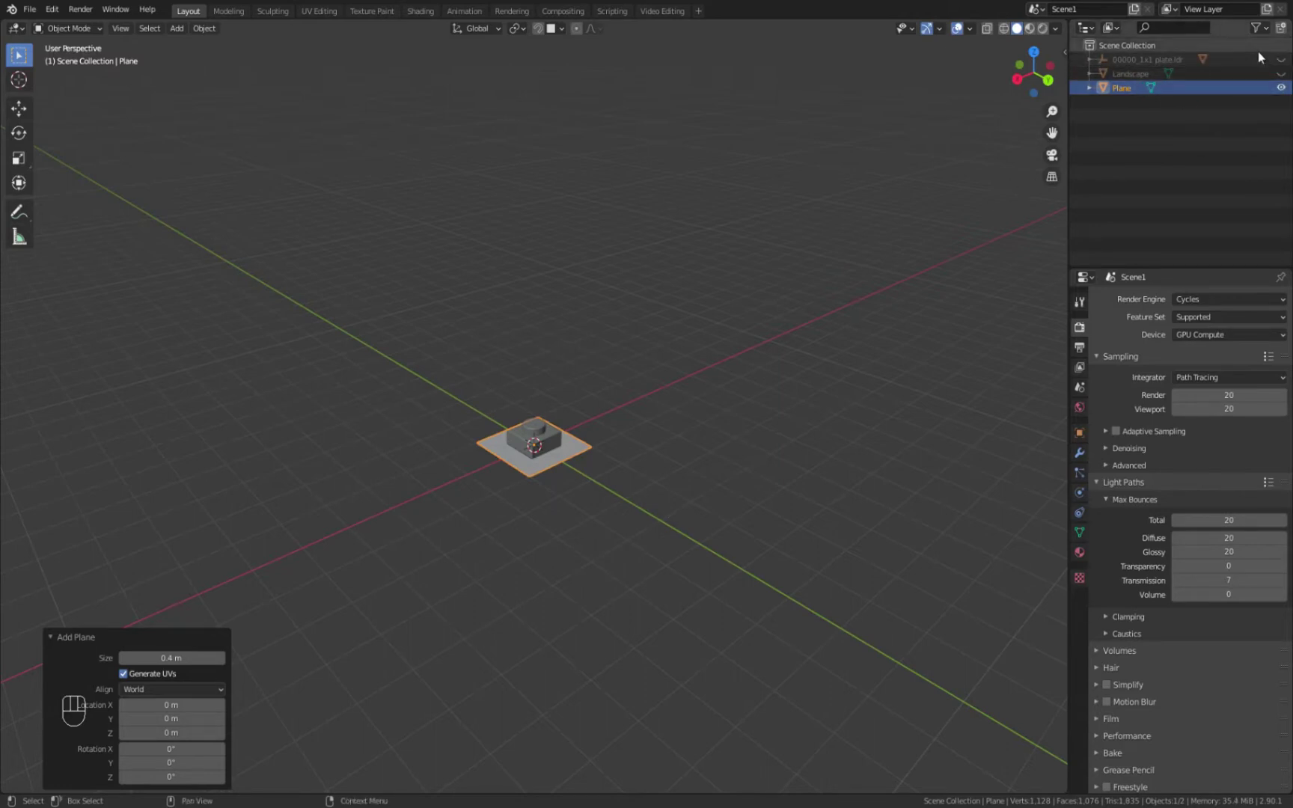
left_click(1282, 88)
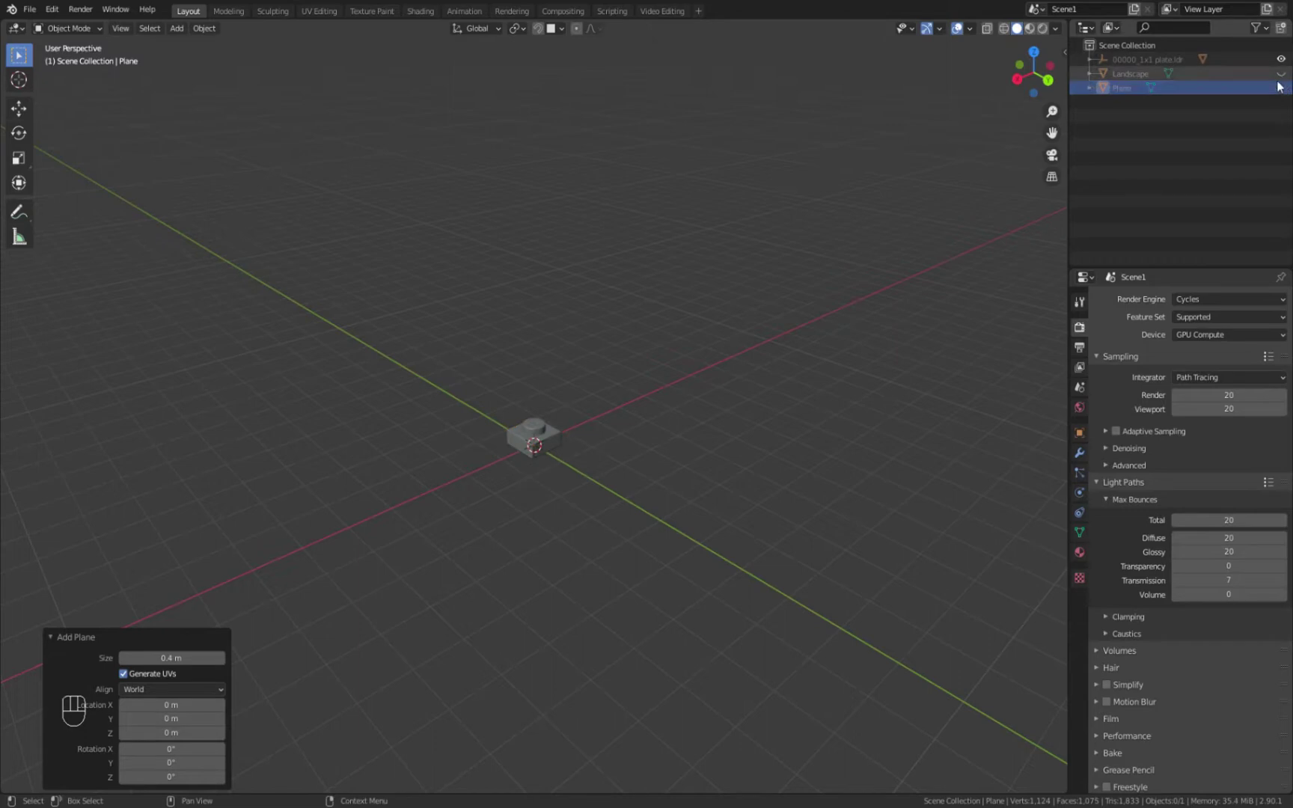
Clear the parent of the 00001_3024.dat brick while keeping its transformation
left_click(1086, 60)
left_click(1170, 73)
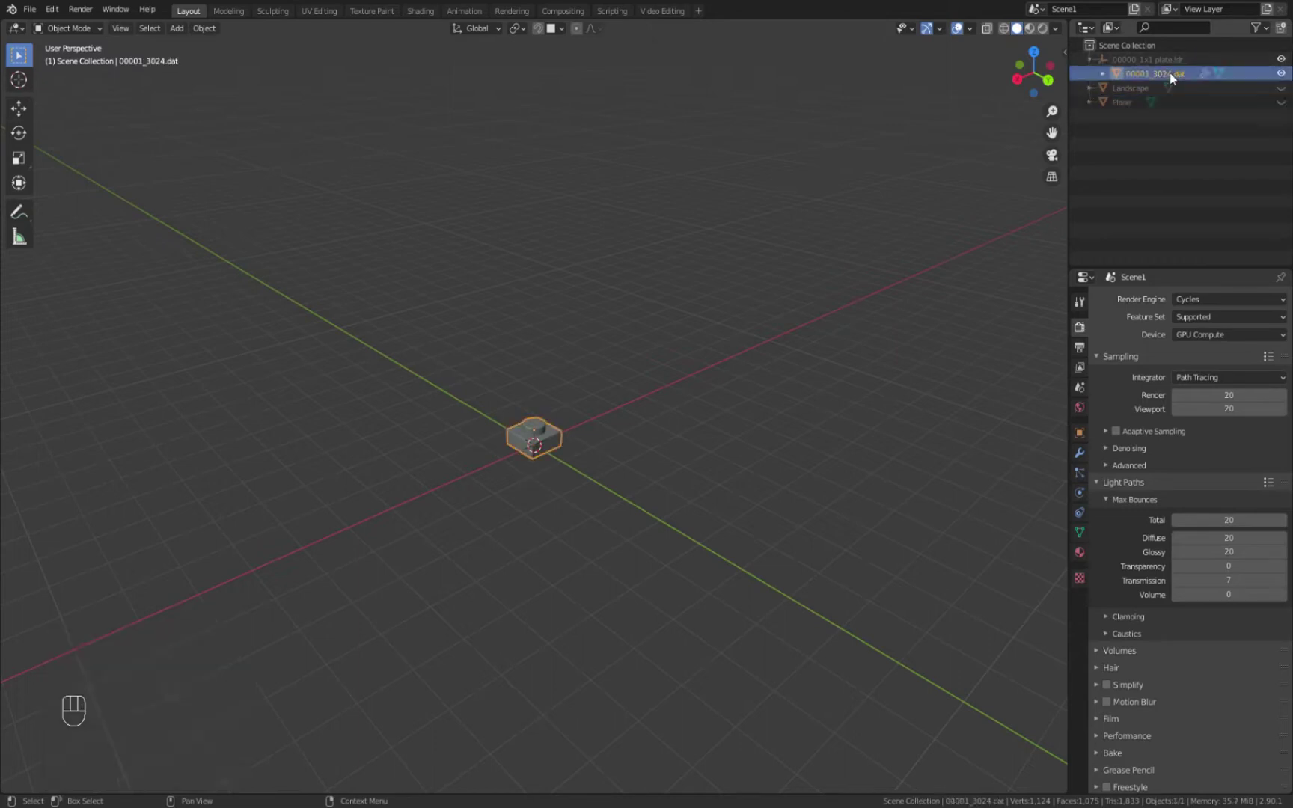
scroll(607, 444, "up", 3)
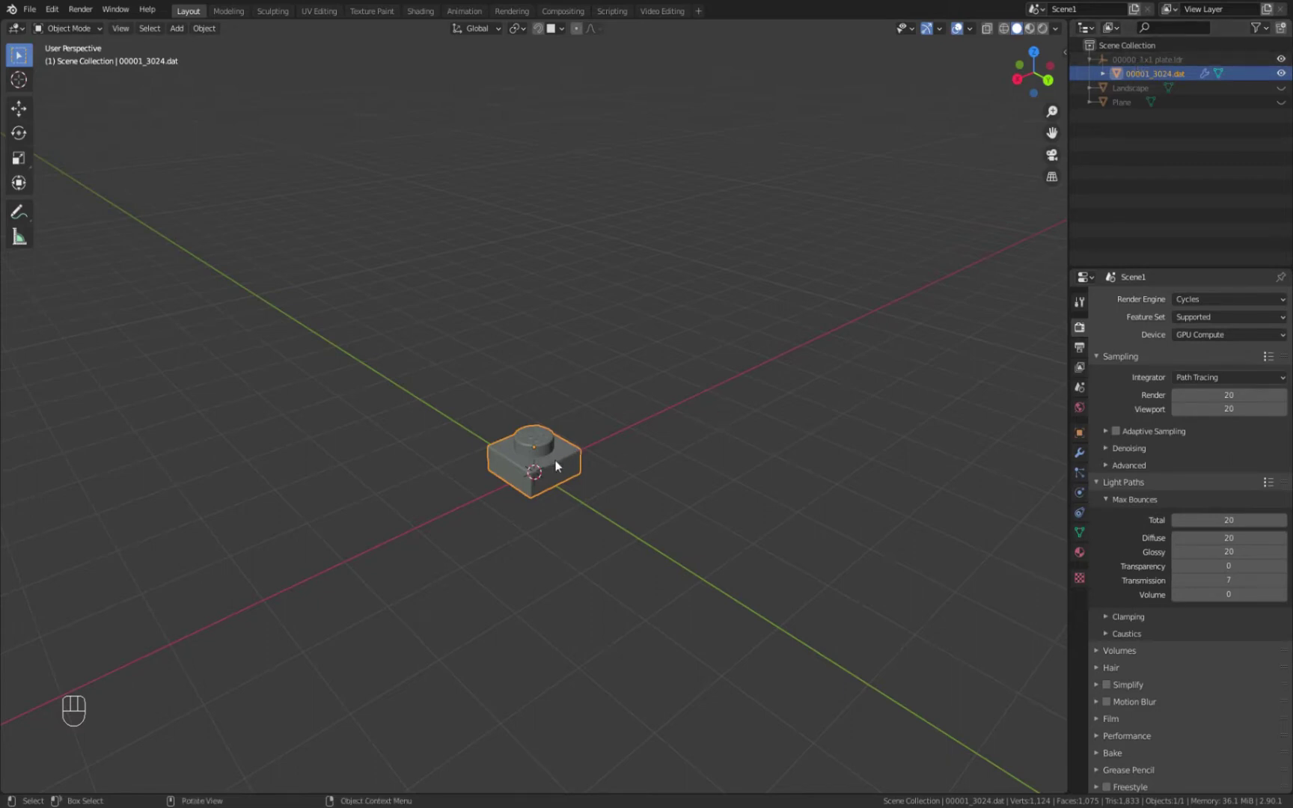
key("alt")
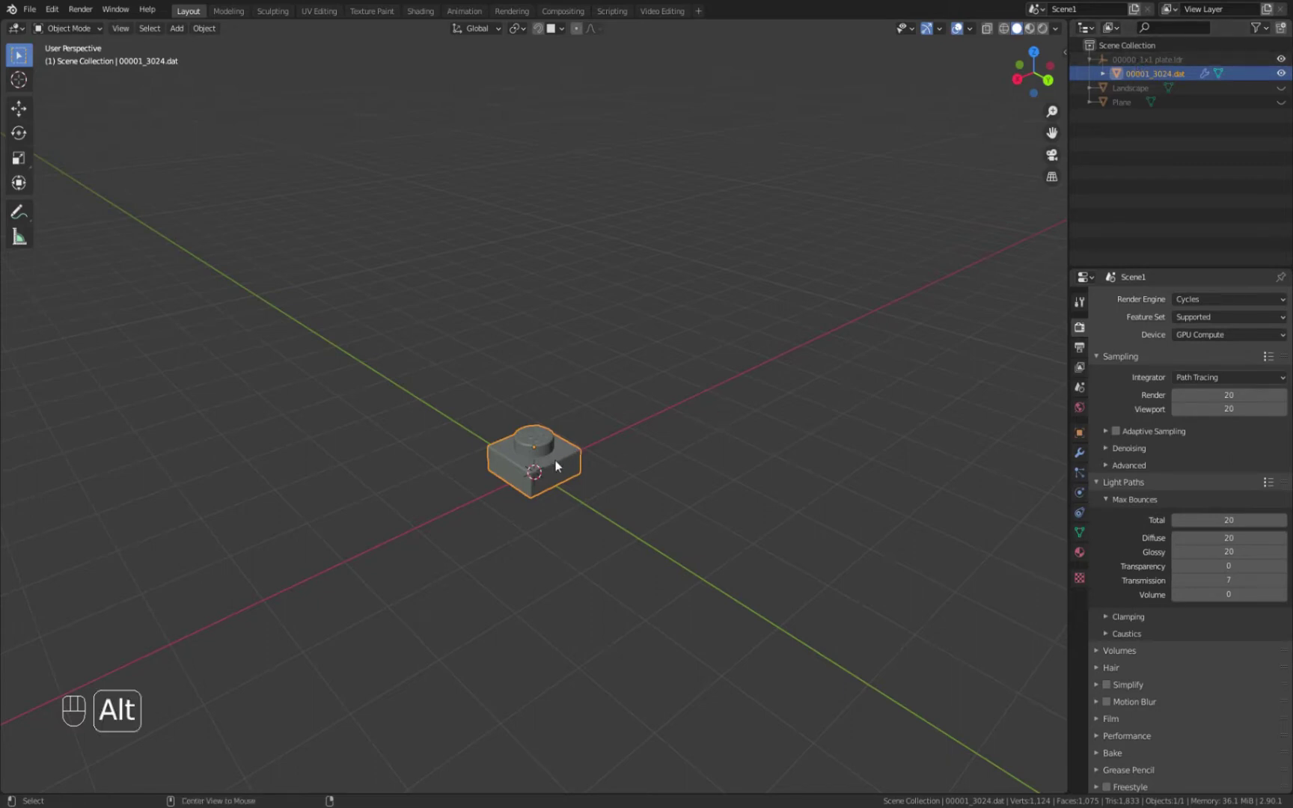
key("alt+p")
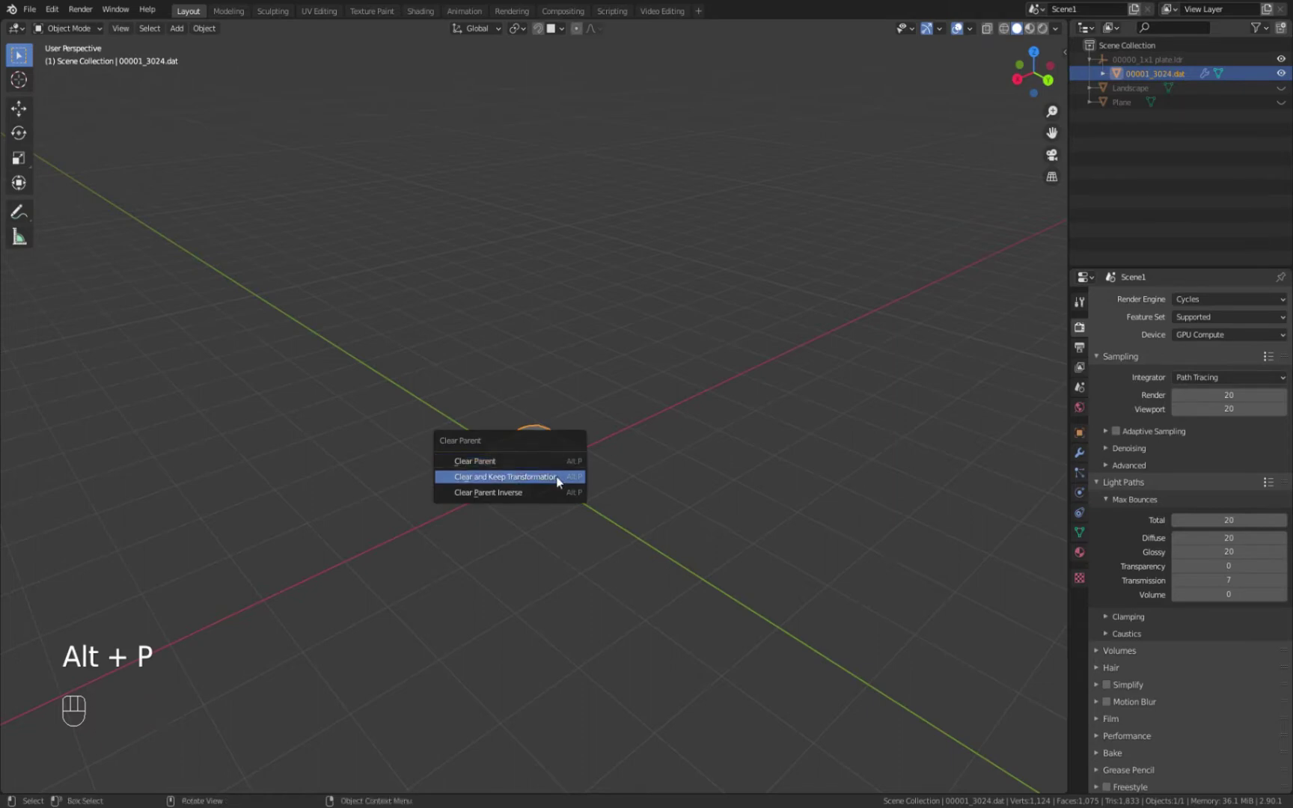
left_click(559, 479)
left_click(763, 433)
Delete the leftover 00000_1x1 plate.ldr empty from the scene
left_click(1145, 60)
right_click(1127, 74)
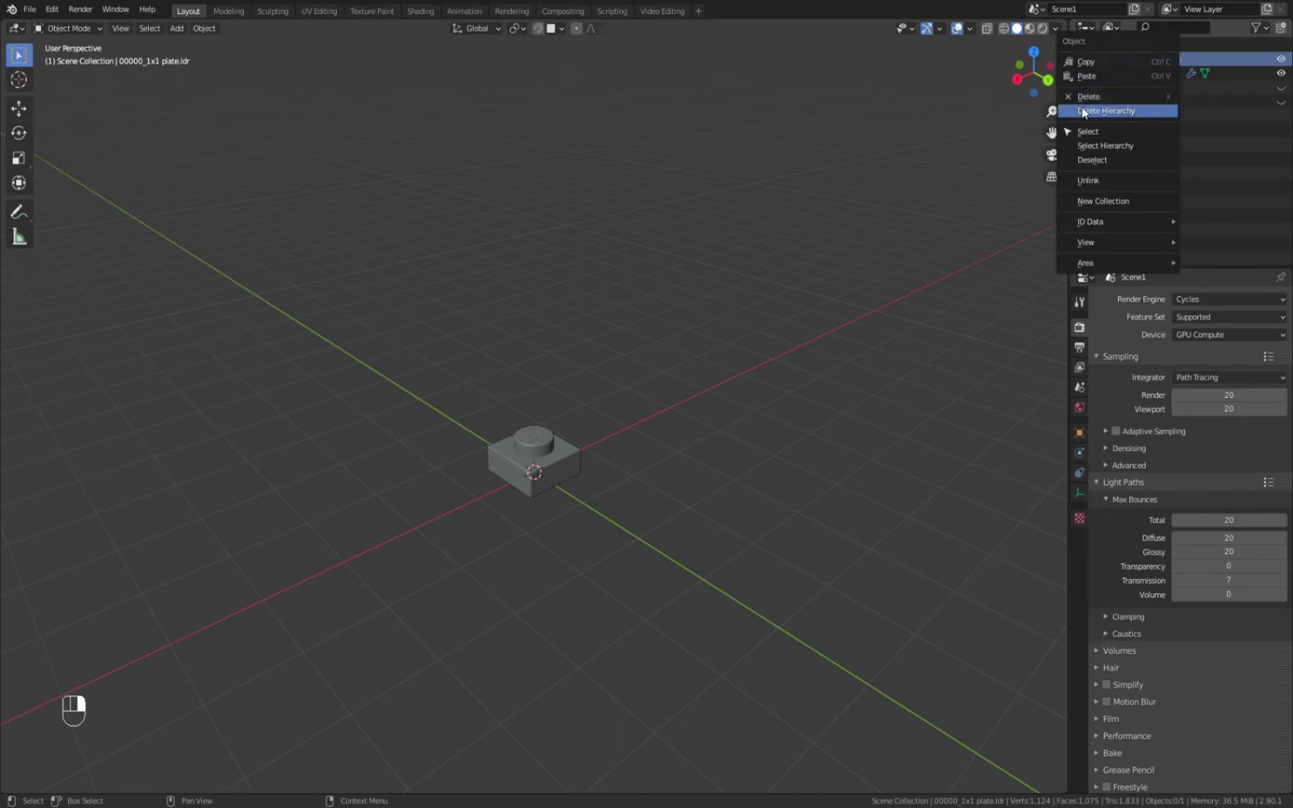
left_click(1131, 97)
Rename the brick object 00001_3024.dat as 1x1plate
left_click(1134, 58)
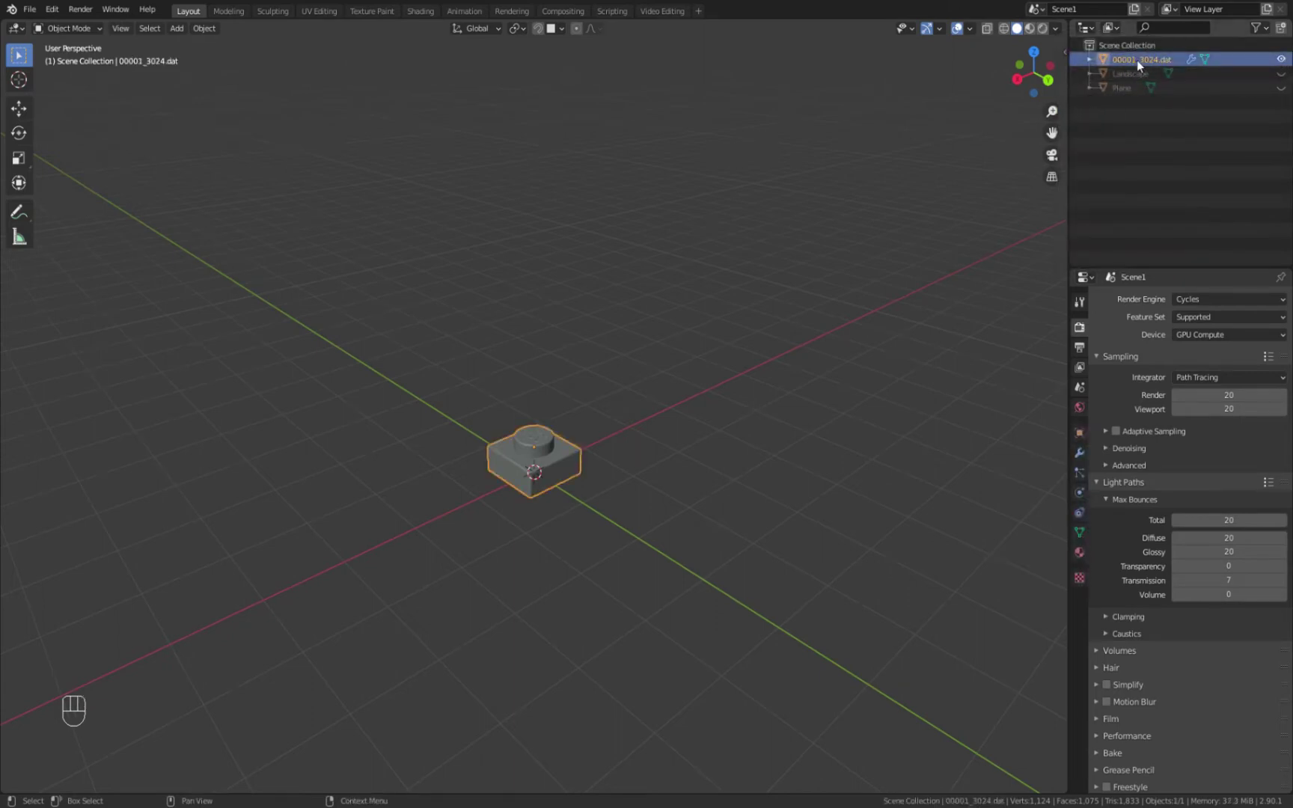
key("F2")
type("1")
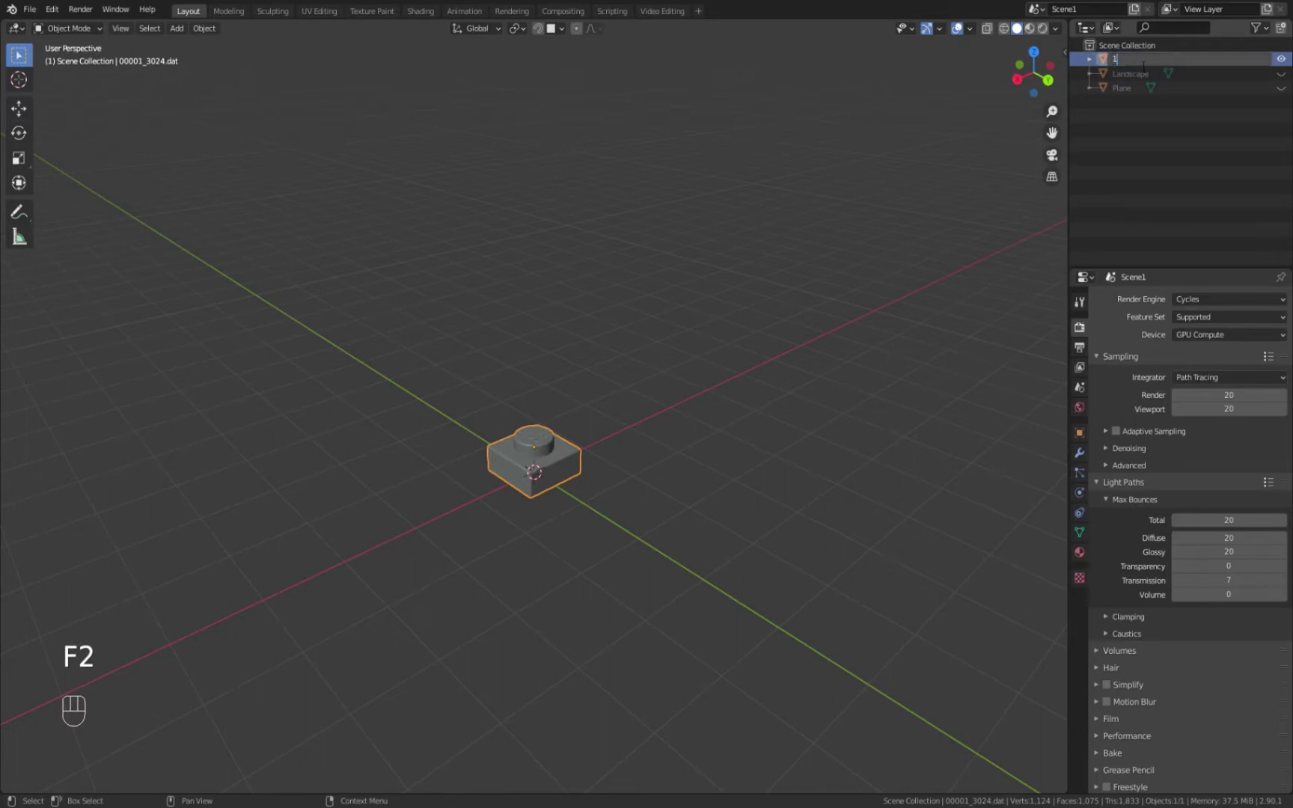
type("x1plate")
key("Return")
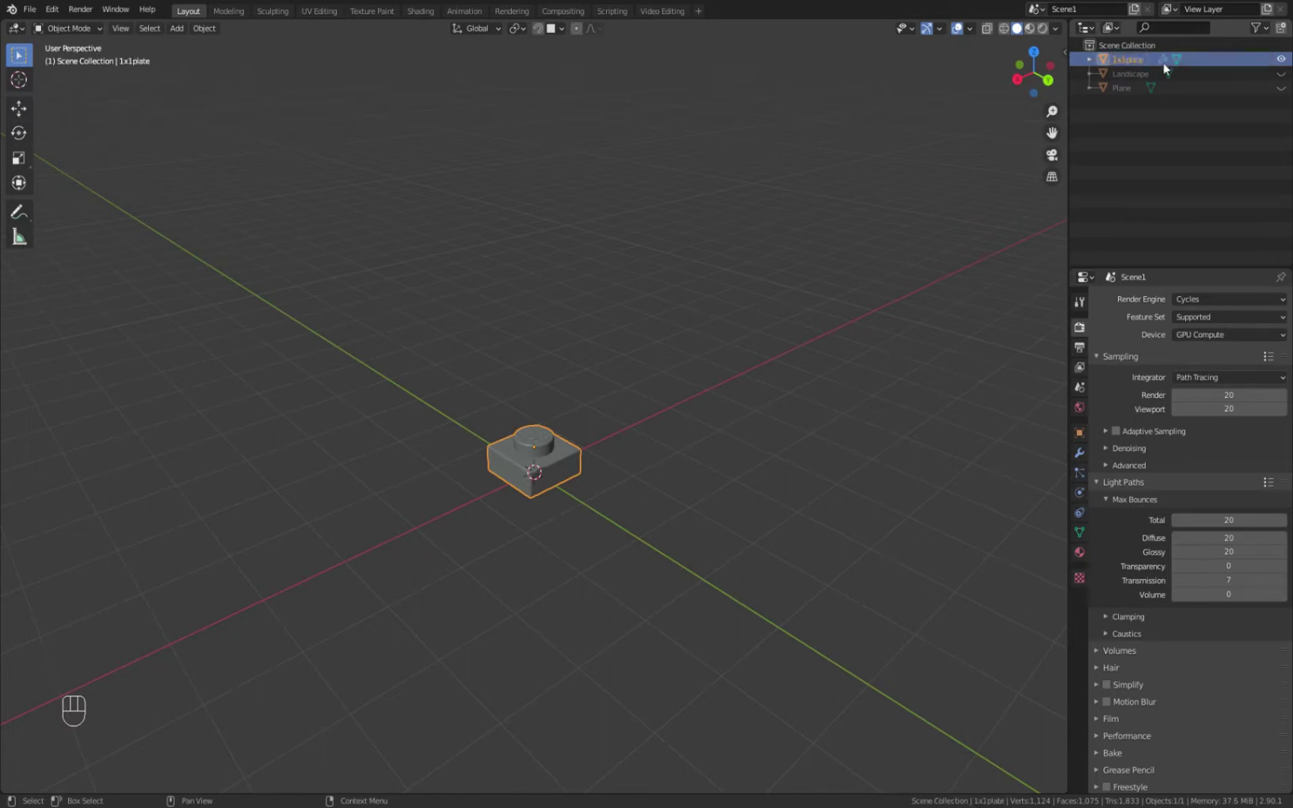
Hide the 1x1plate brick, unhide the plane and select it in the viewport
left_click(1281, 58)
left_click(1282, 87)
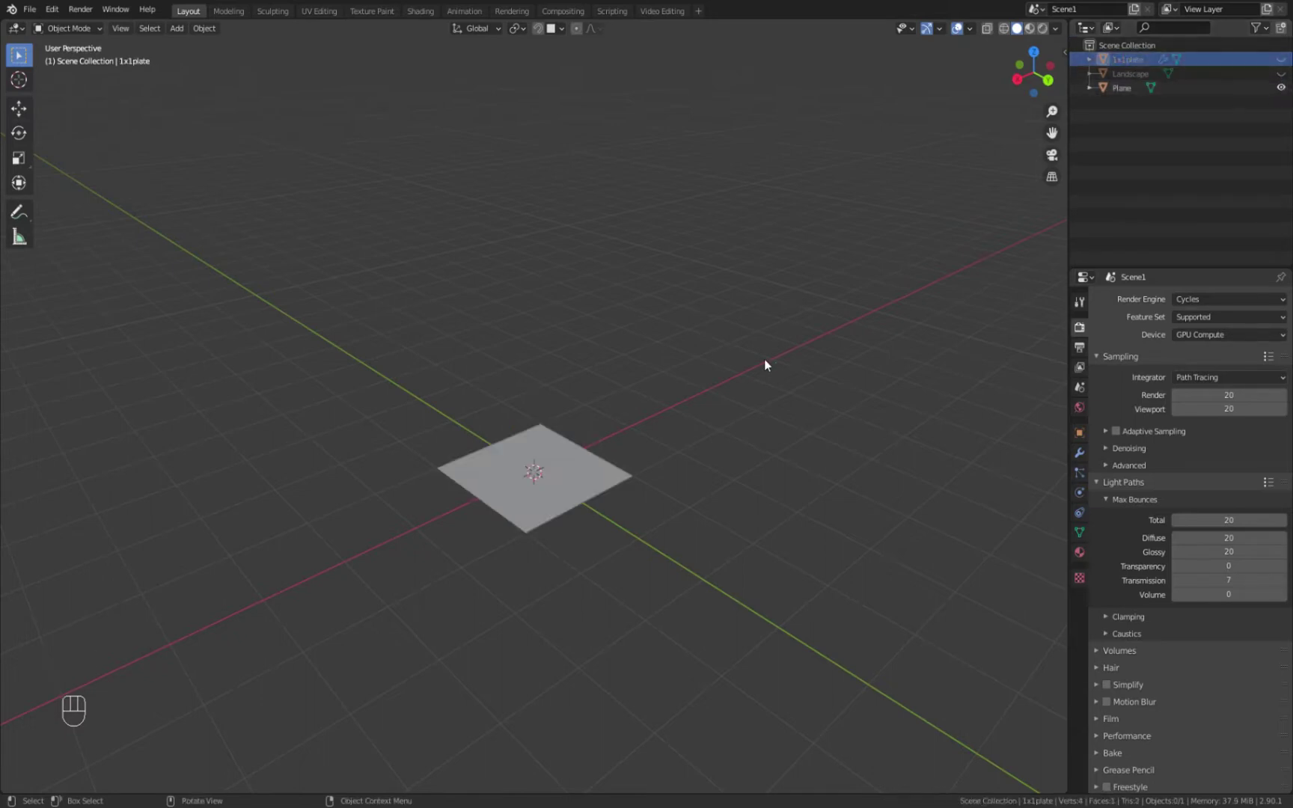
scroll(764, 360, "down", 3)
left_click(566, 448)
scroll(690, 425, "up", 3)
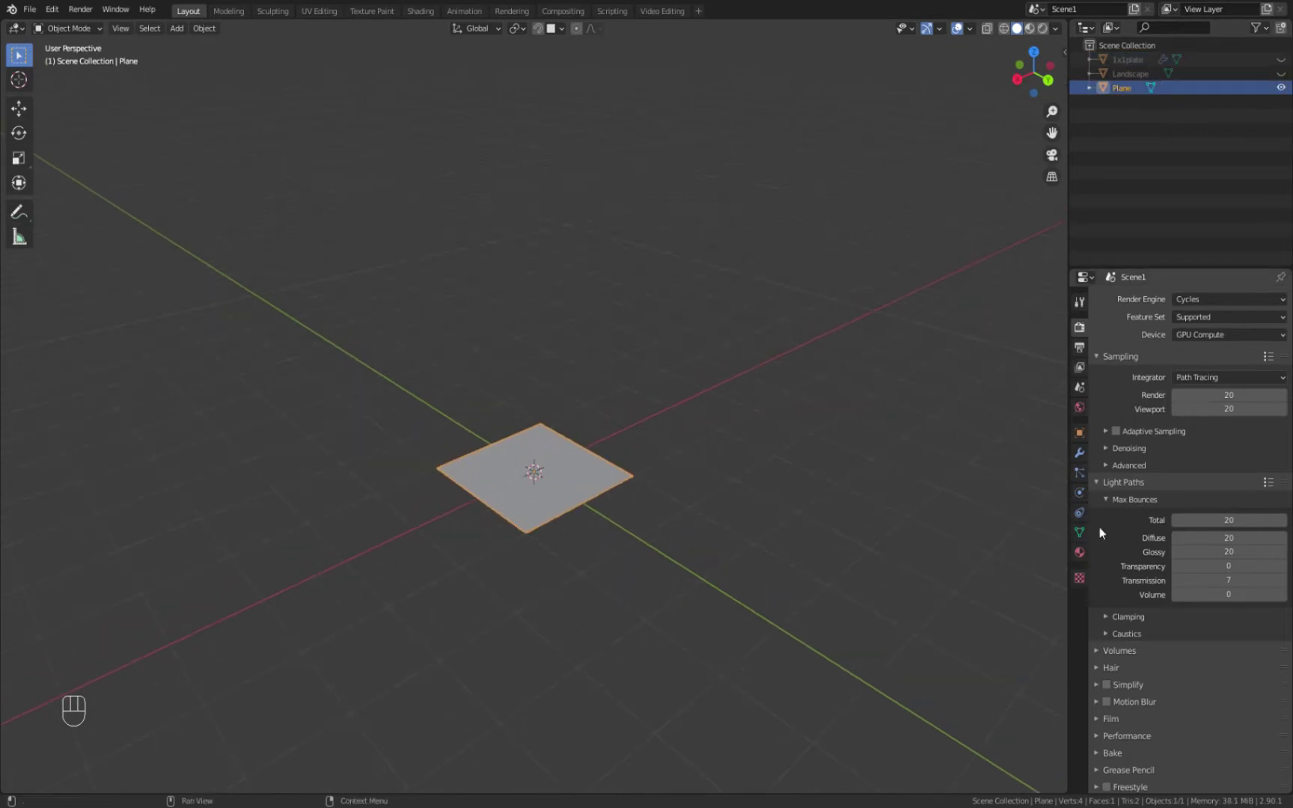
Set the plane's X and Y scale to 9.375 and leave its Z scale at 1
left_click(1079, 433)
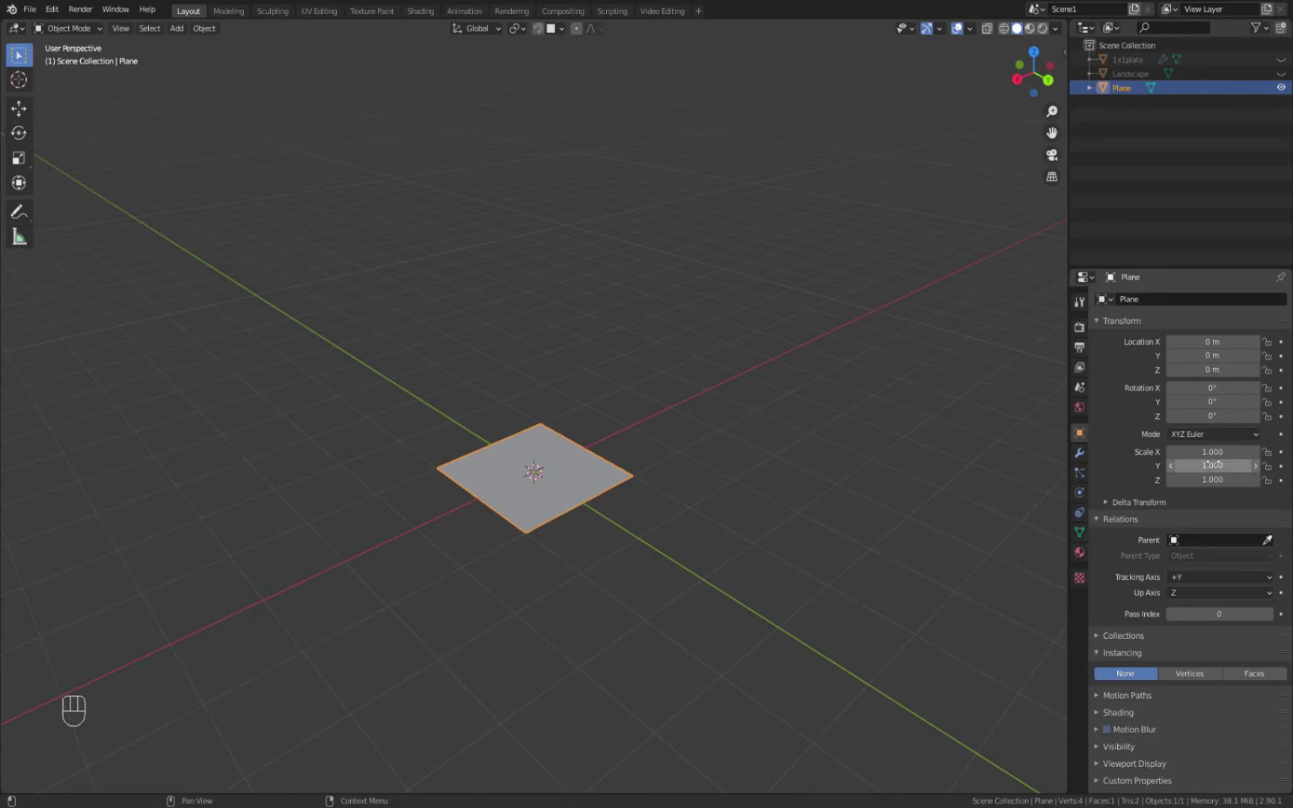
left_click(1224, 456)
type("9.375")
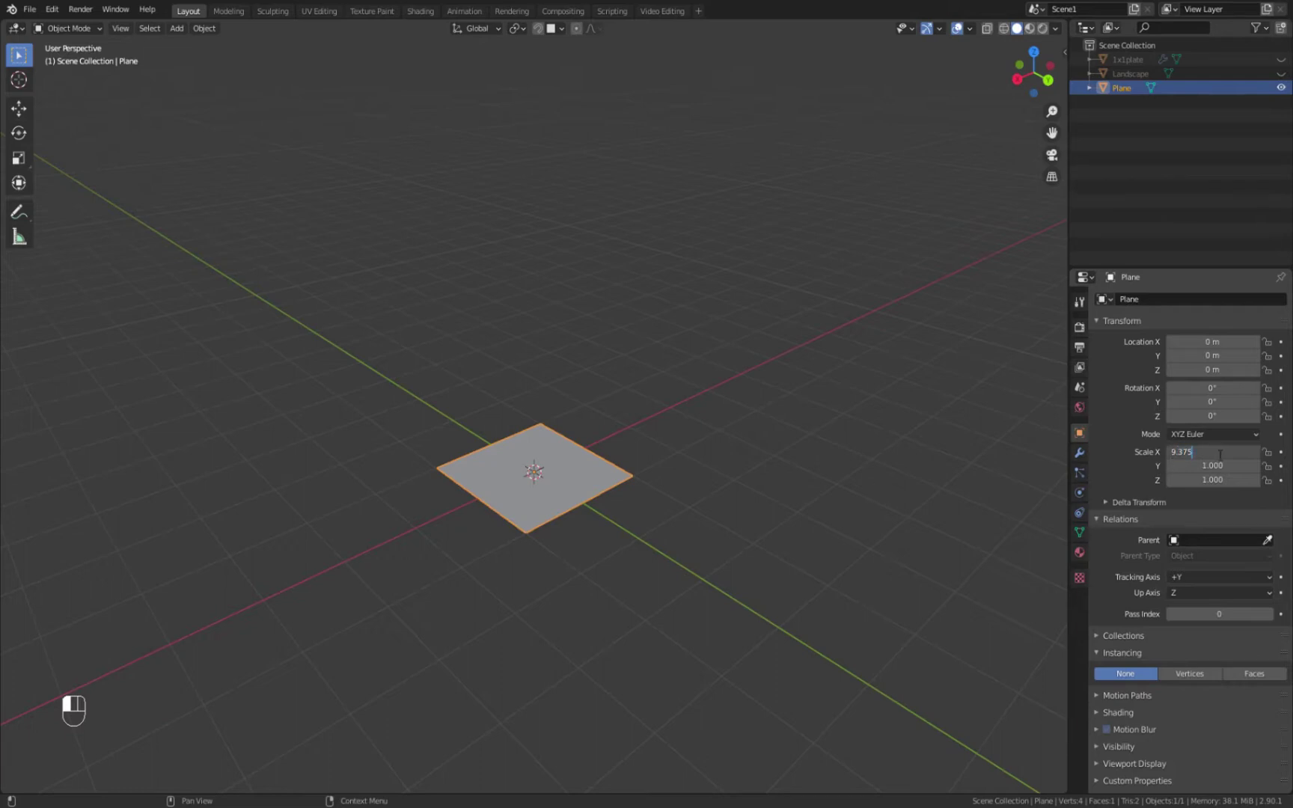
key("Return")
left_click(1219, 469)
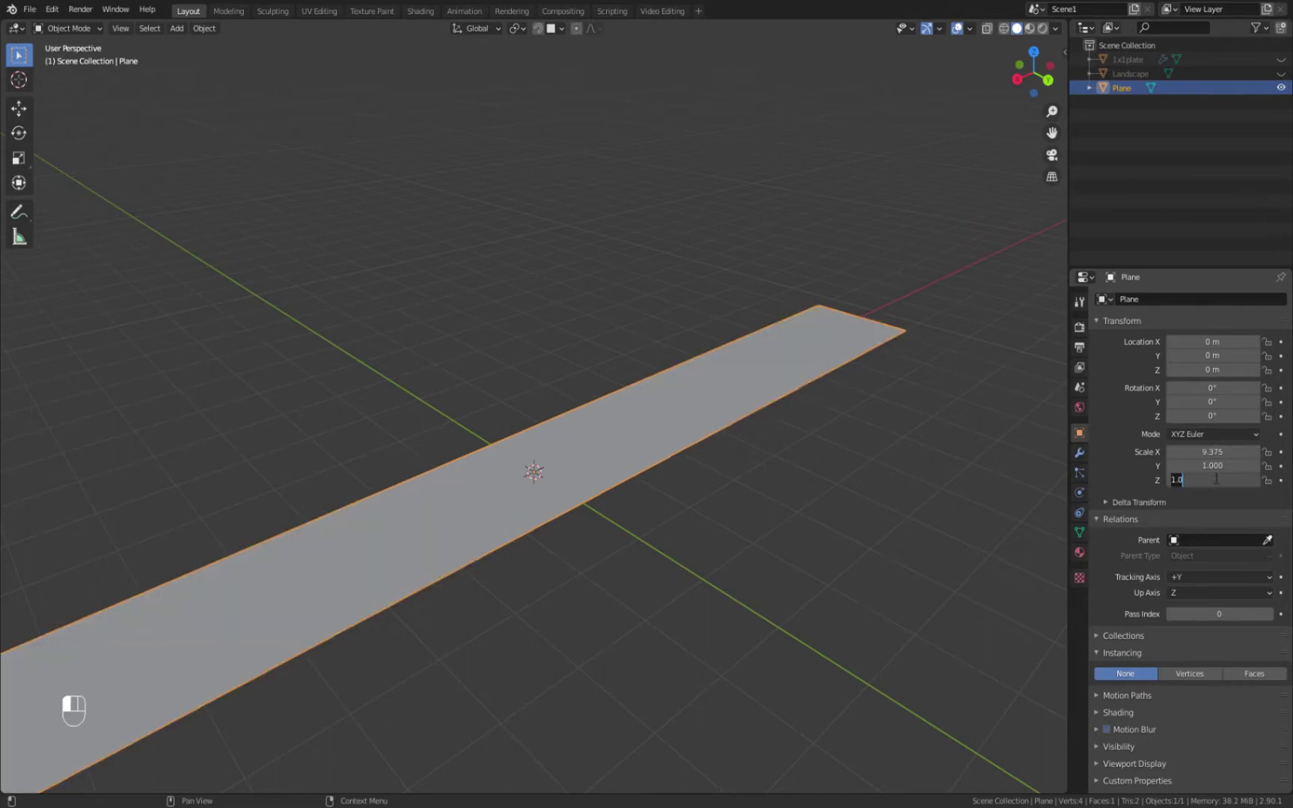
type("9.375")
key("Return")
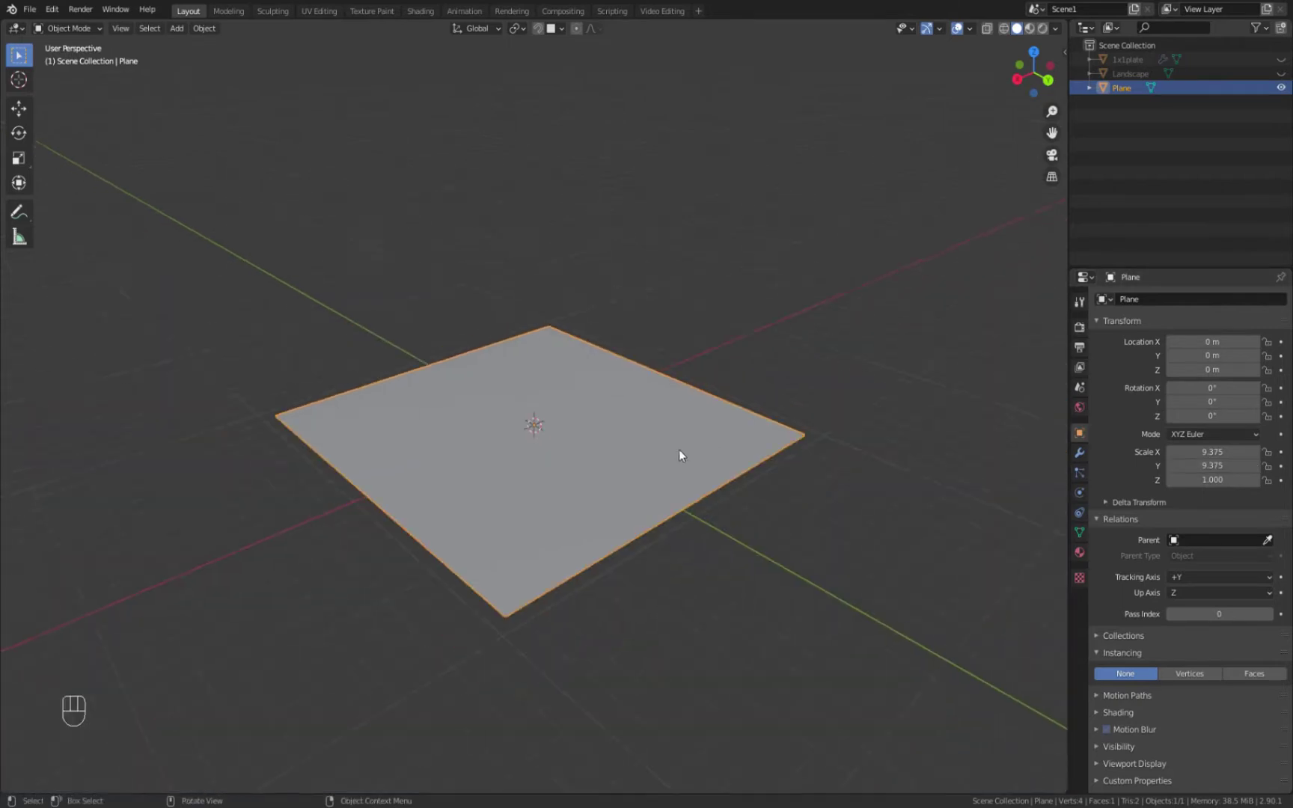
mouse_move(679, 450)
middle_mouse_down()
mouse_move(600, 469)
mouse_move(606, 486)
mouse_move(652, 464)
mouse_move(647, 437)
mouse_move(658, 435)
middle_mouse_up()
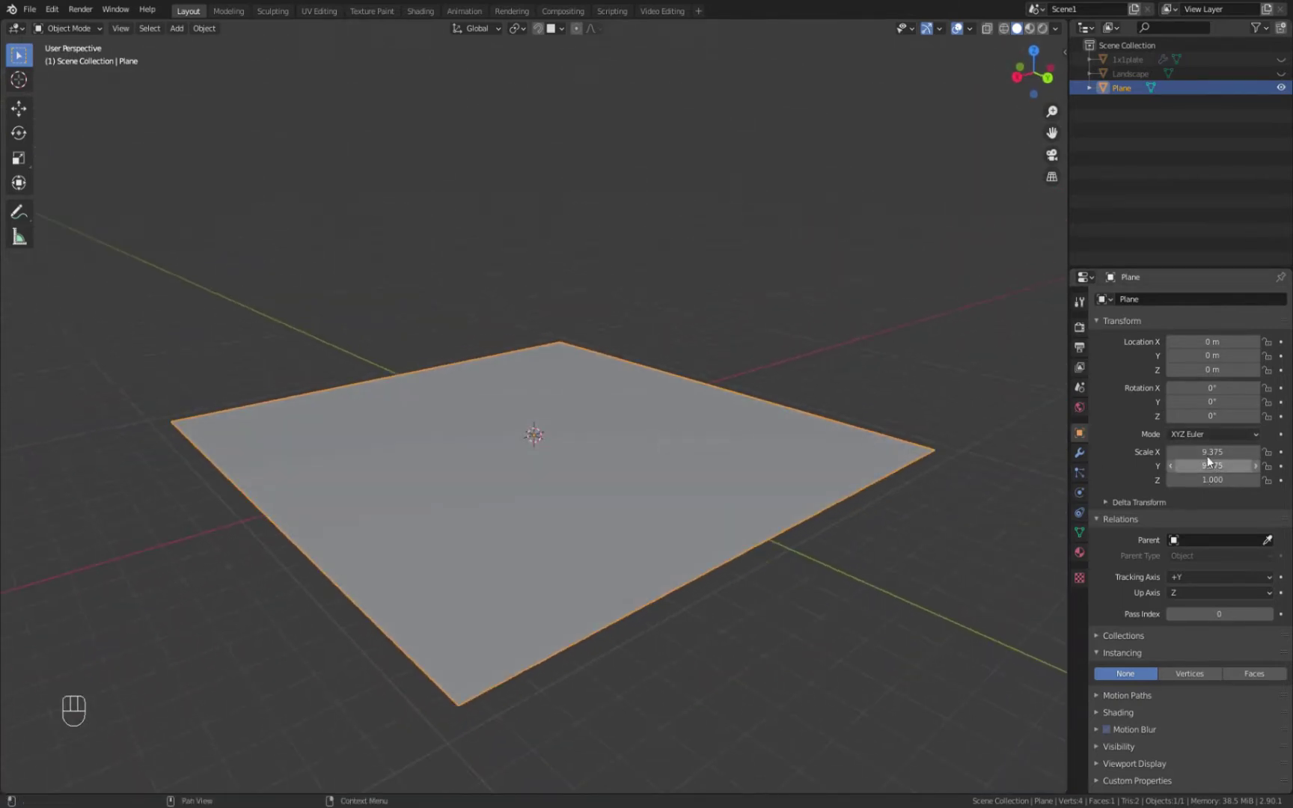
left_click(1227, 481)
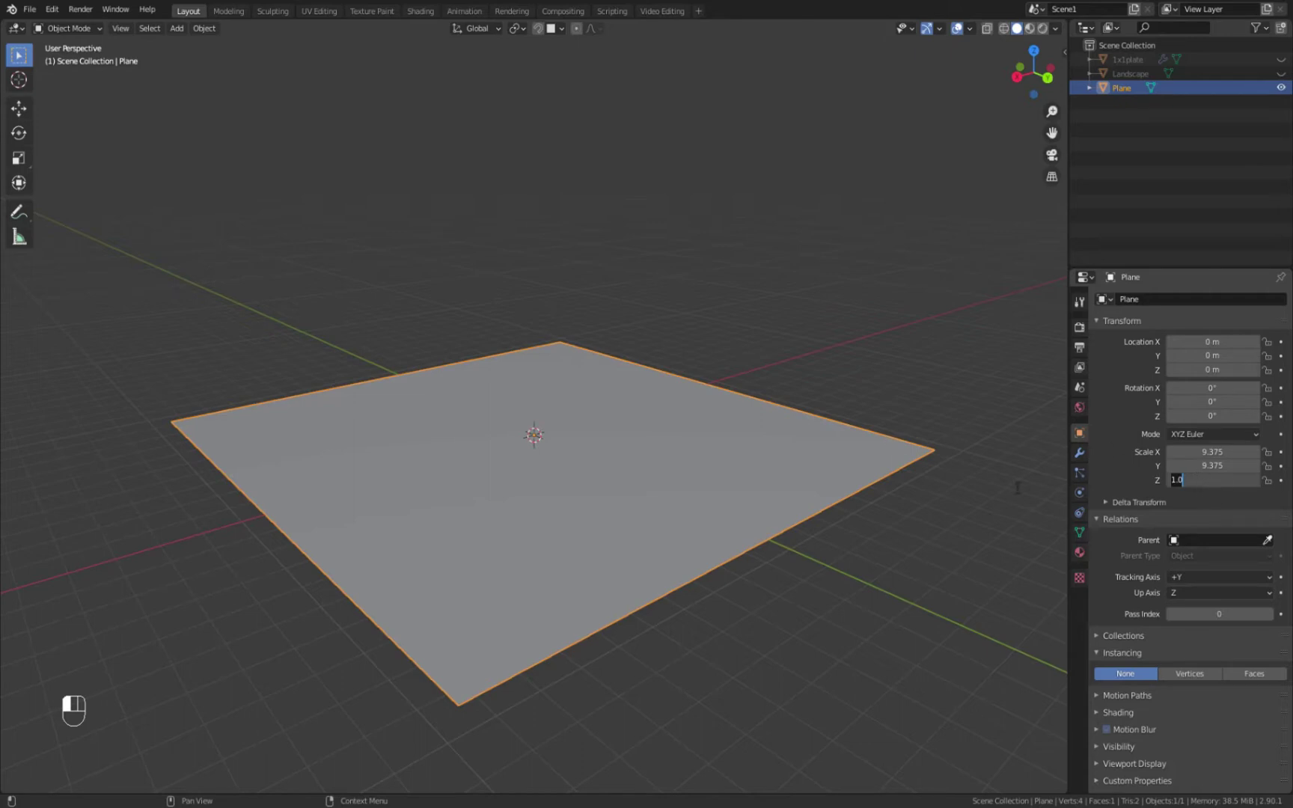
key("Return")
Hide the plane, unhide and select the 1x1plate brick, and inspect it from several sides
middle_click_drag(976, 503, 918, 476)
scroll(974, 486, "up", 2)
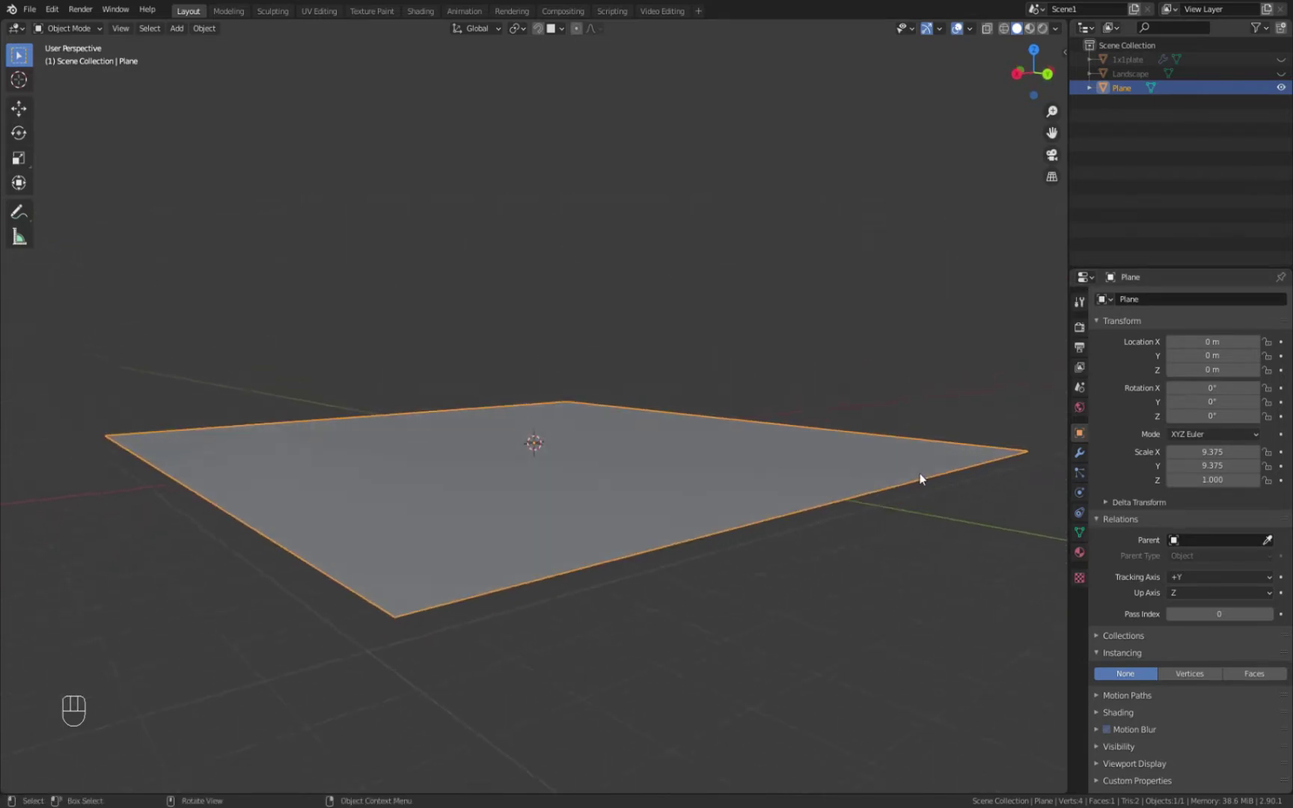
left_click(1281, 87)
left_click(1281, 59)
middle_click_drag(646, 405, 569, 541)
scroll(591, 520, "up", 2)
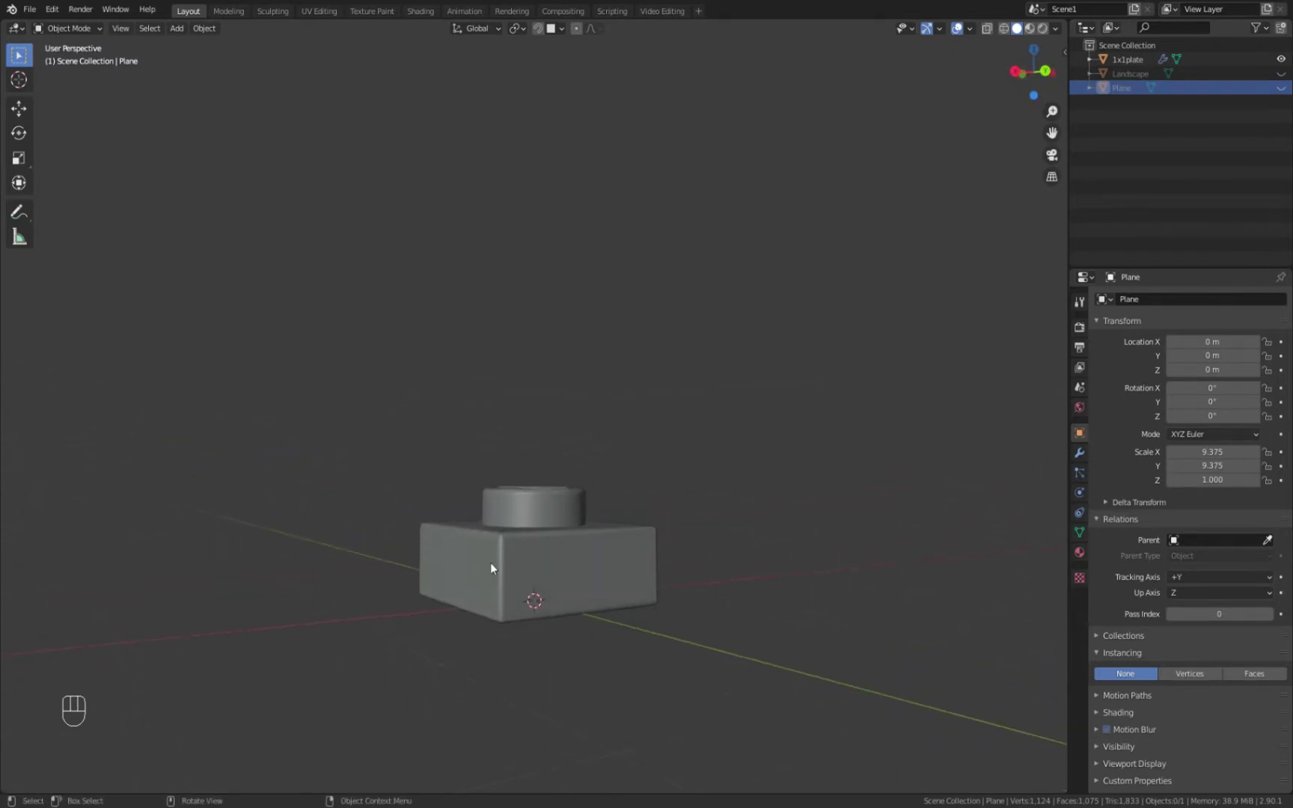
middle_click_drag(491, 559, 530, 580)
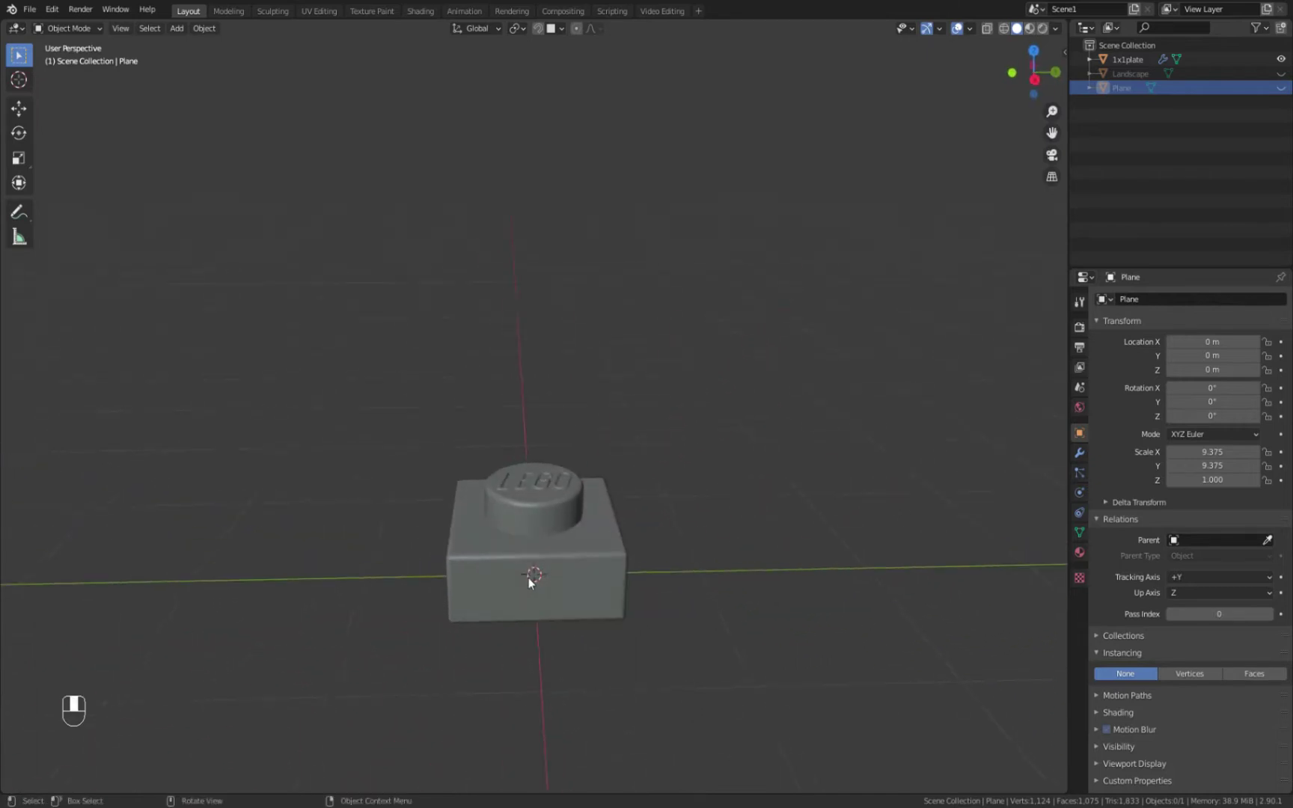
left_click(618, 568)
middle_click_drag(619, 570, 542, 586)
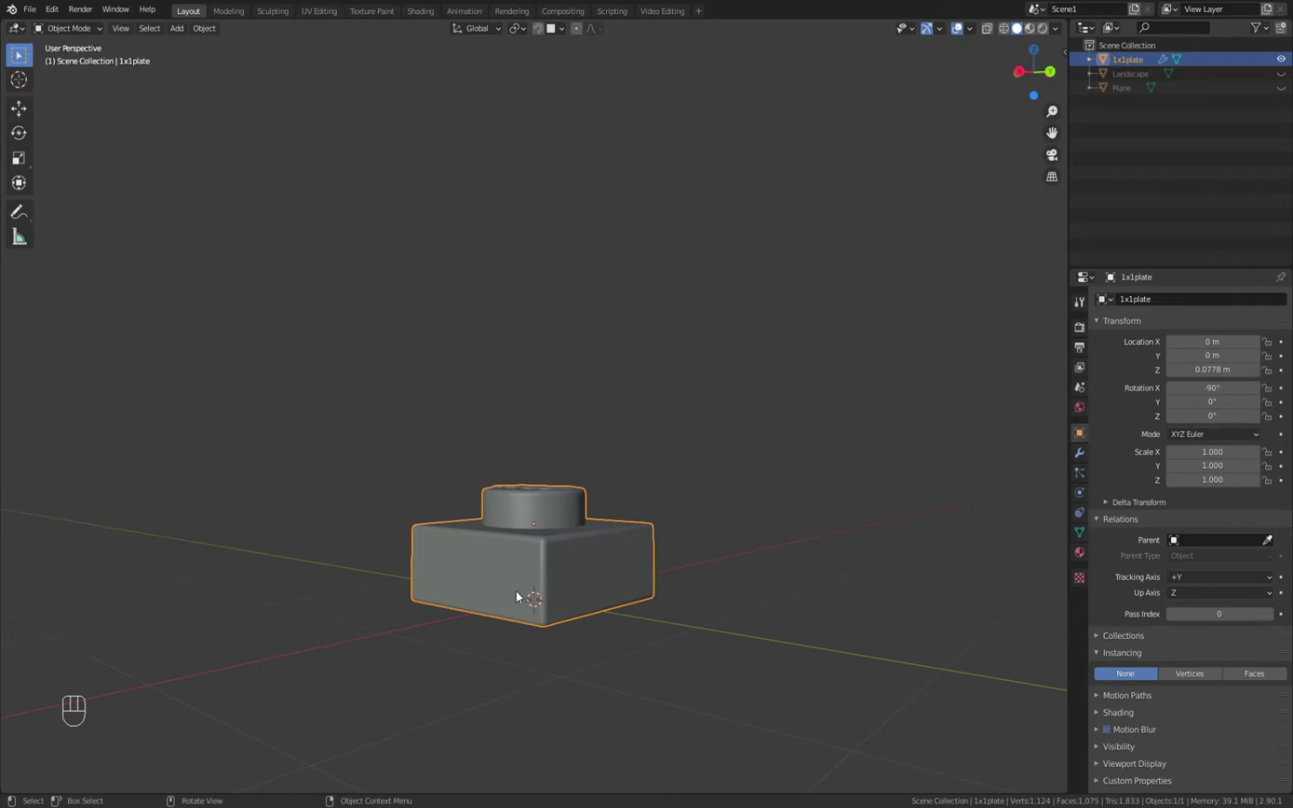
middle_click_drag(536, 533, 468, 553)
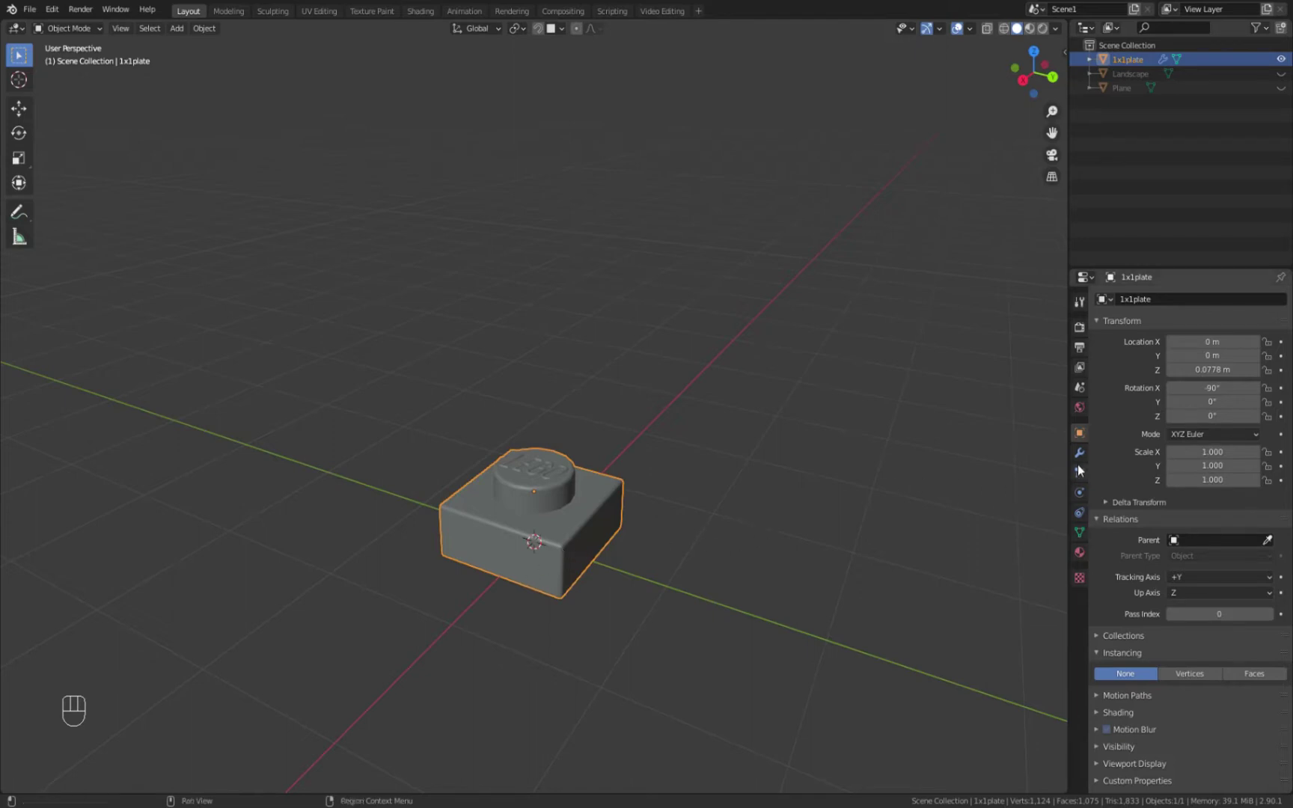
Unhide the plane, select it and set its Z scale to 9.375*0.4
left_click(1281, 88)
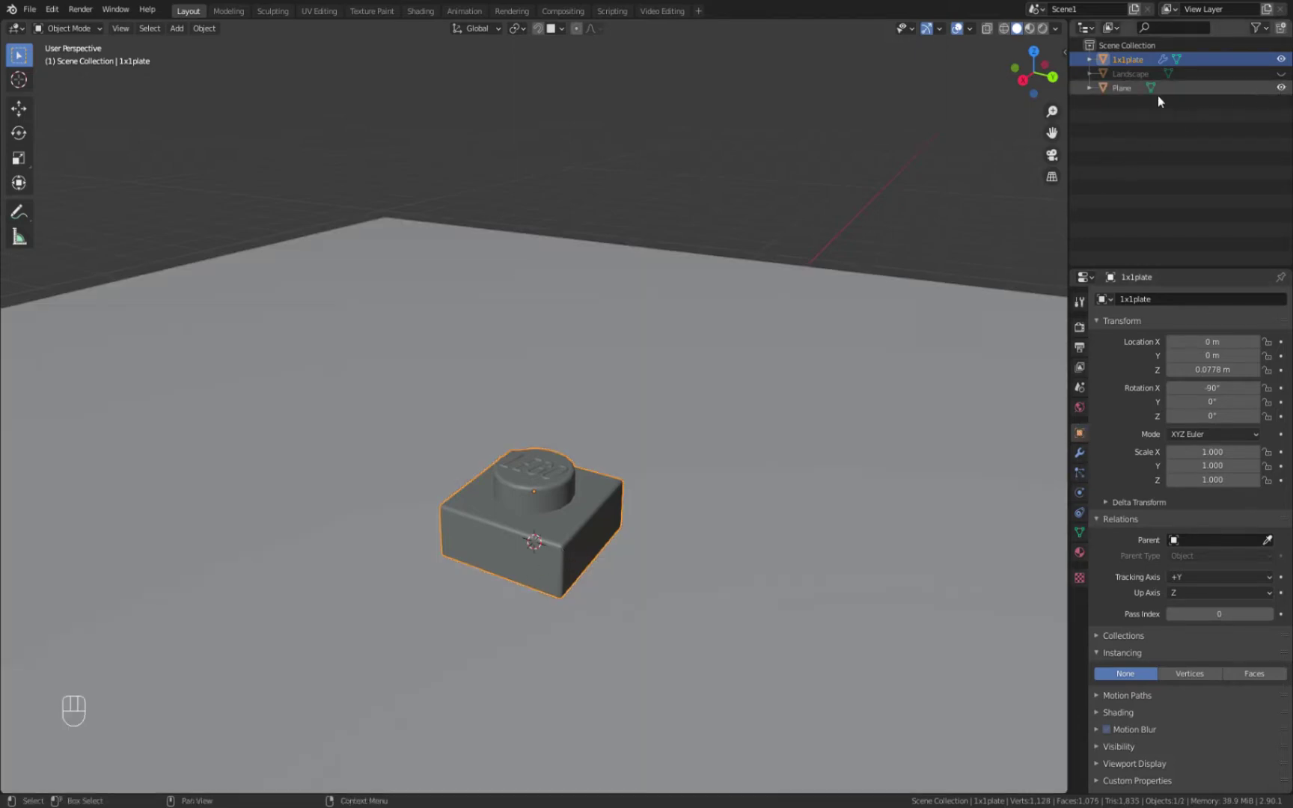
scroll(673, 517, "down", 6)
scroll(586, 496, "up", 2)
left_click(1224, 485)
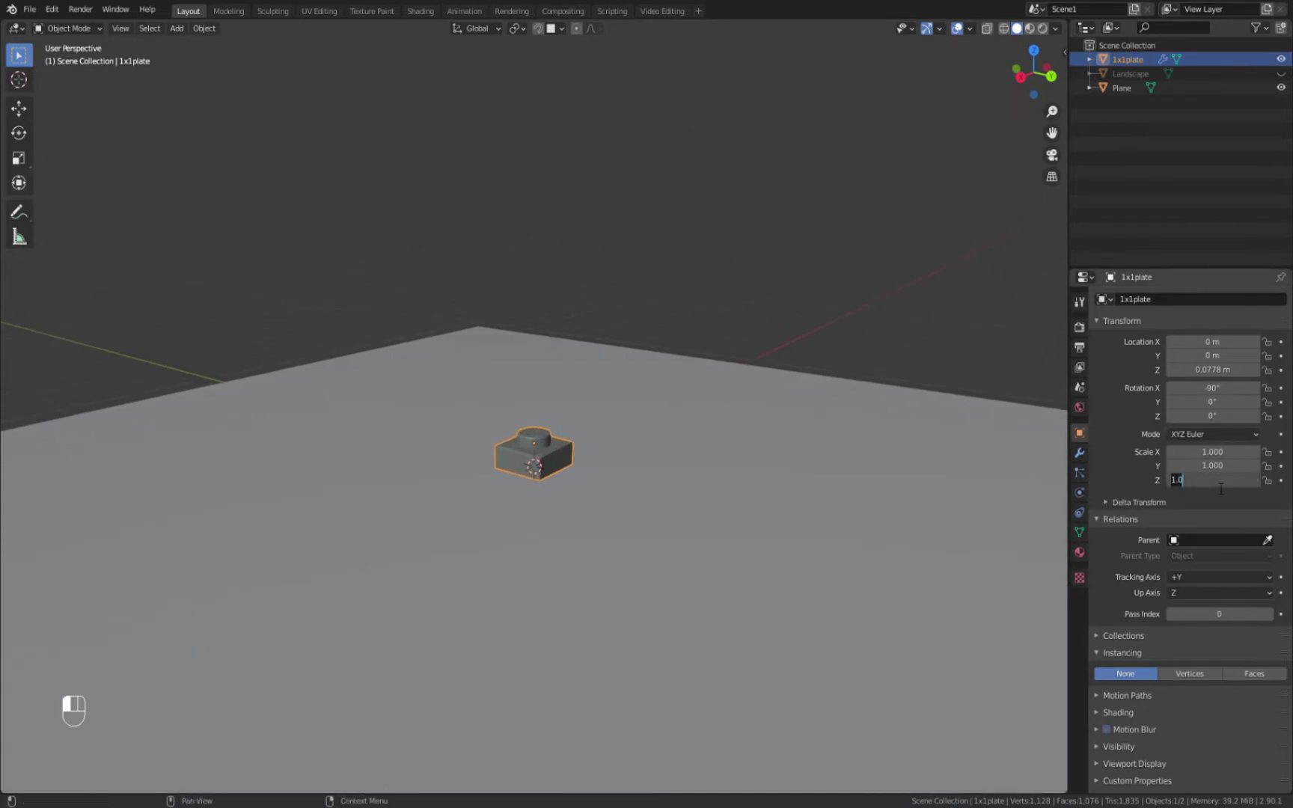
key("Return")
scroll(778, 554, "down", 5)
left_click(698, 482)
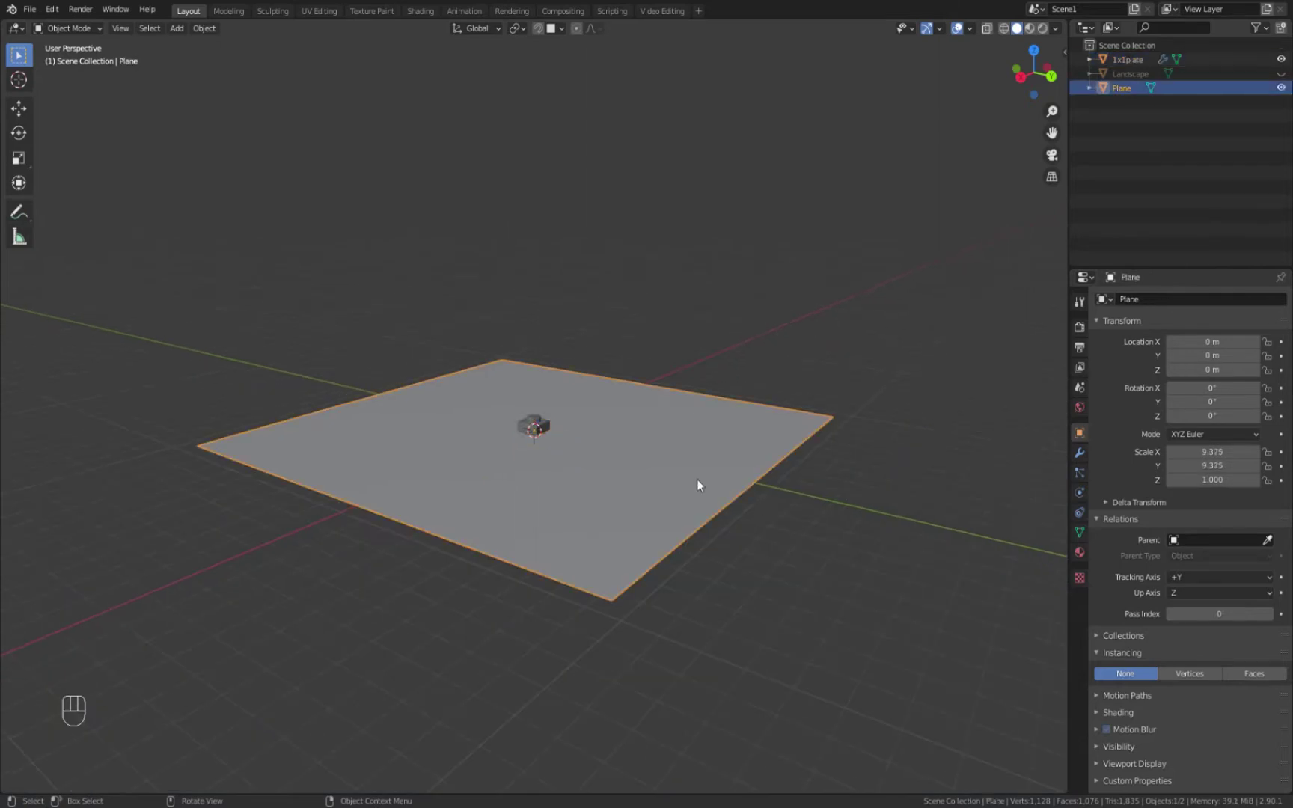
scroll(698, 482, "up", 5)
left_click(1231, 483)
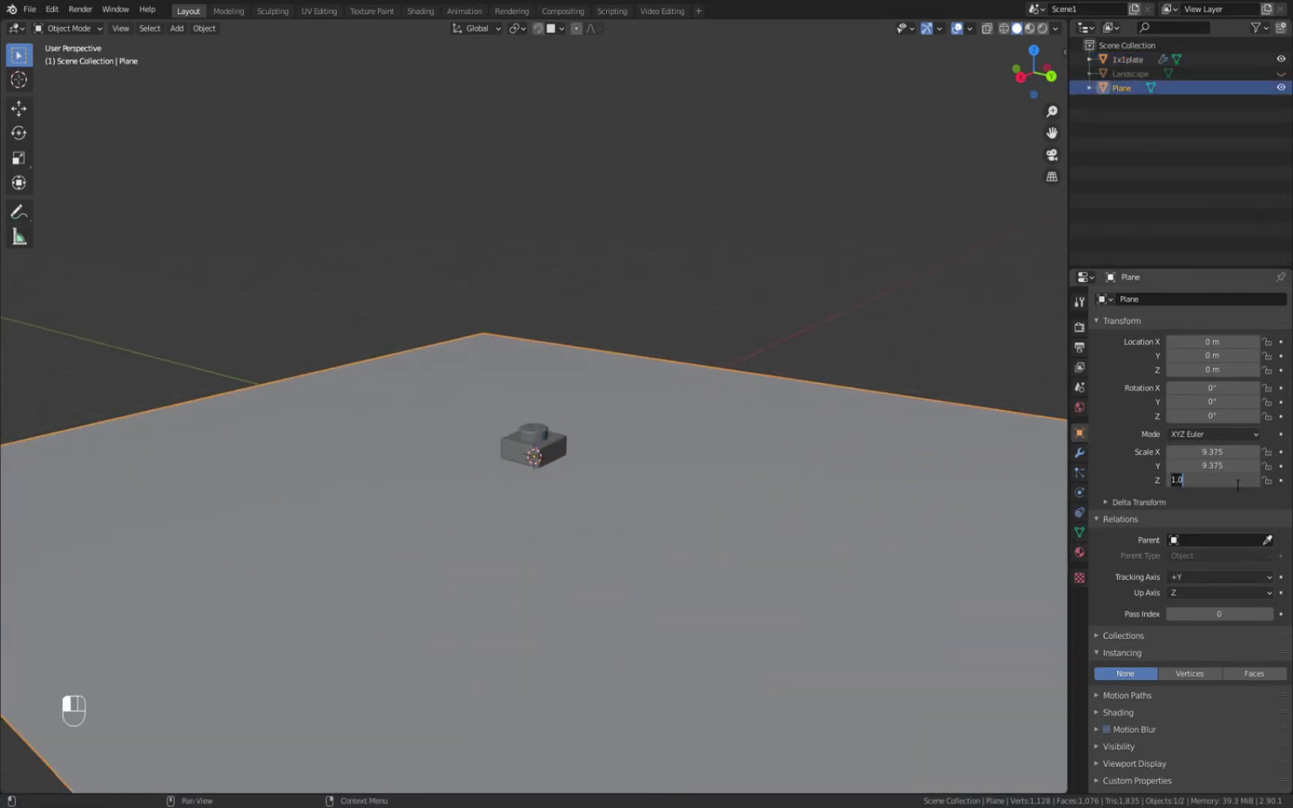
type("9.375*0.4")
key("Return")
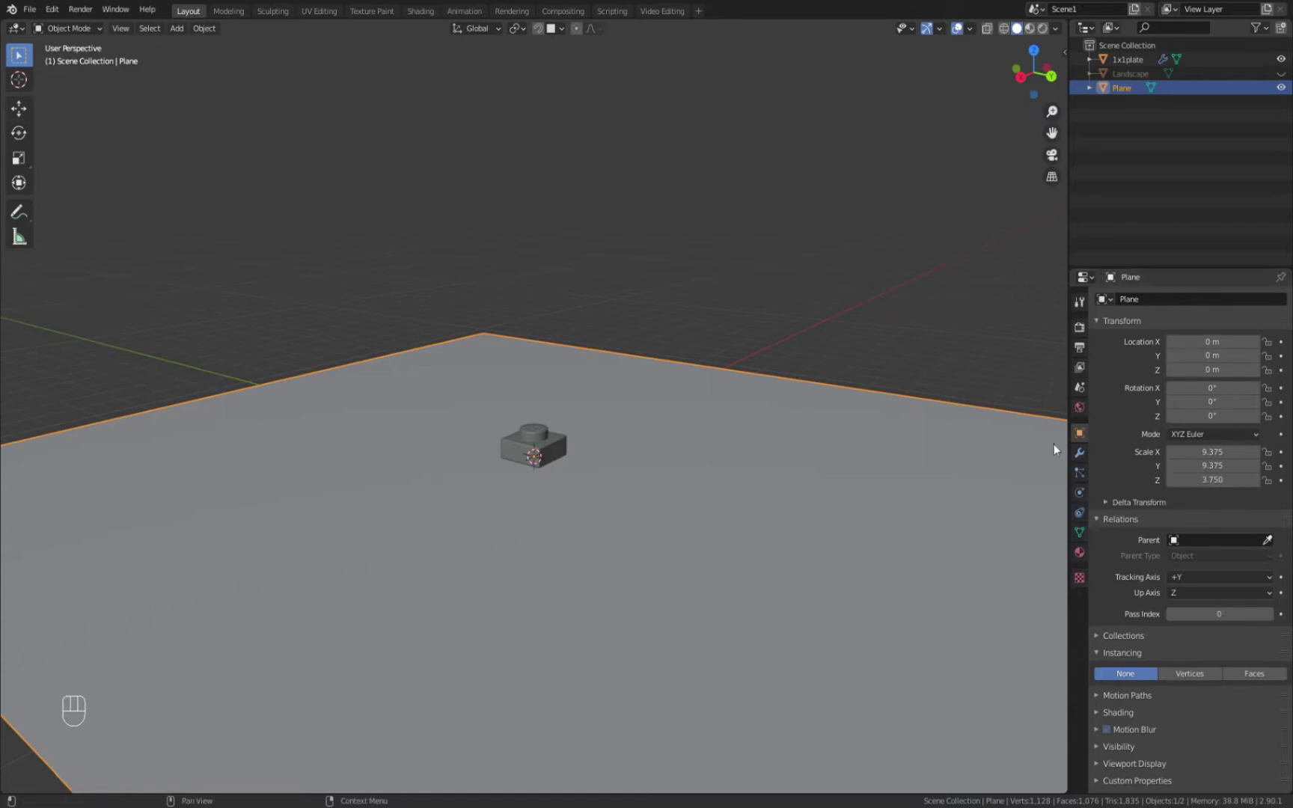
Add a Solidify modifier to the plane
scroll(903, 428, "down", 3)
middle_click_drag(902, 422, 681, 470)
scroll(698, 463, "up", 4)
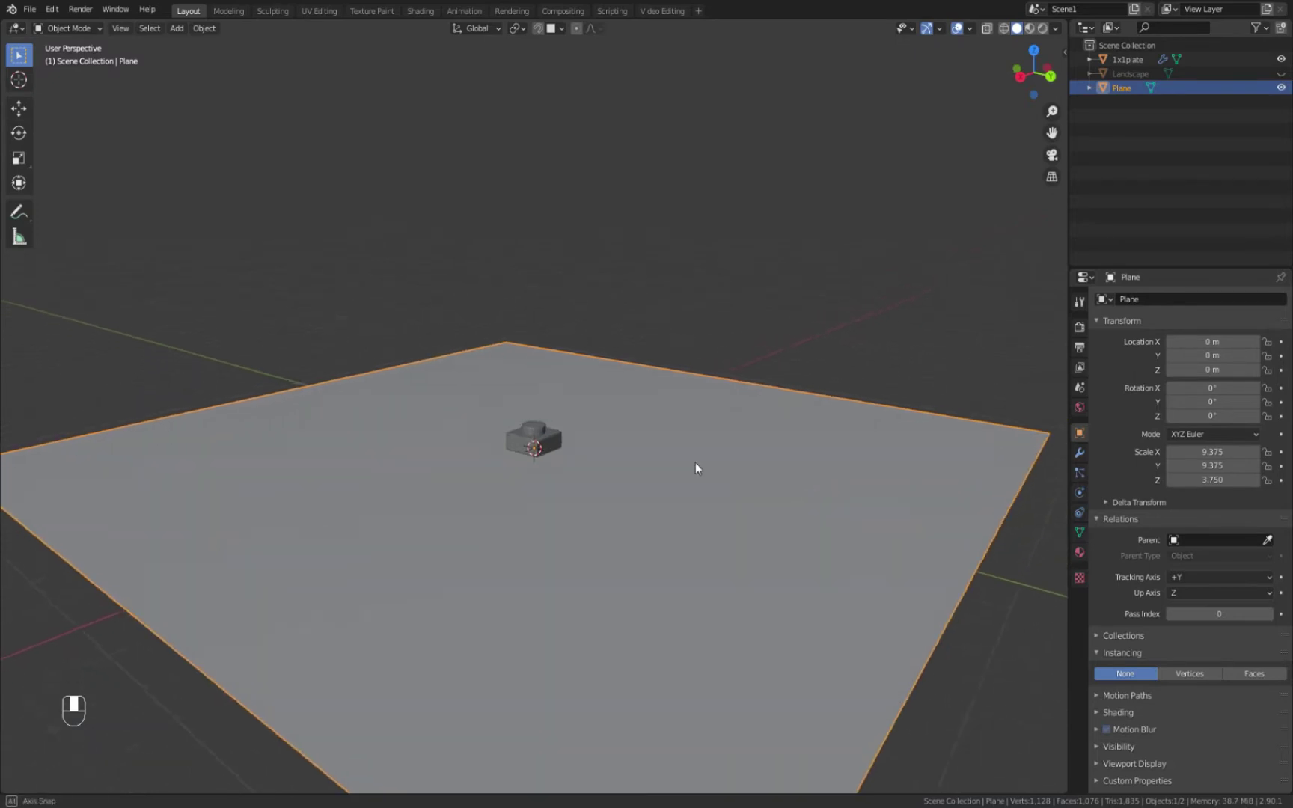
scroll(683, 451, "down", 2)
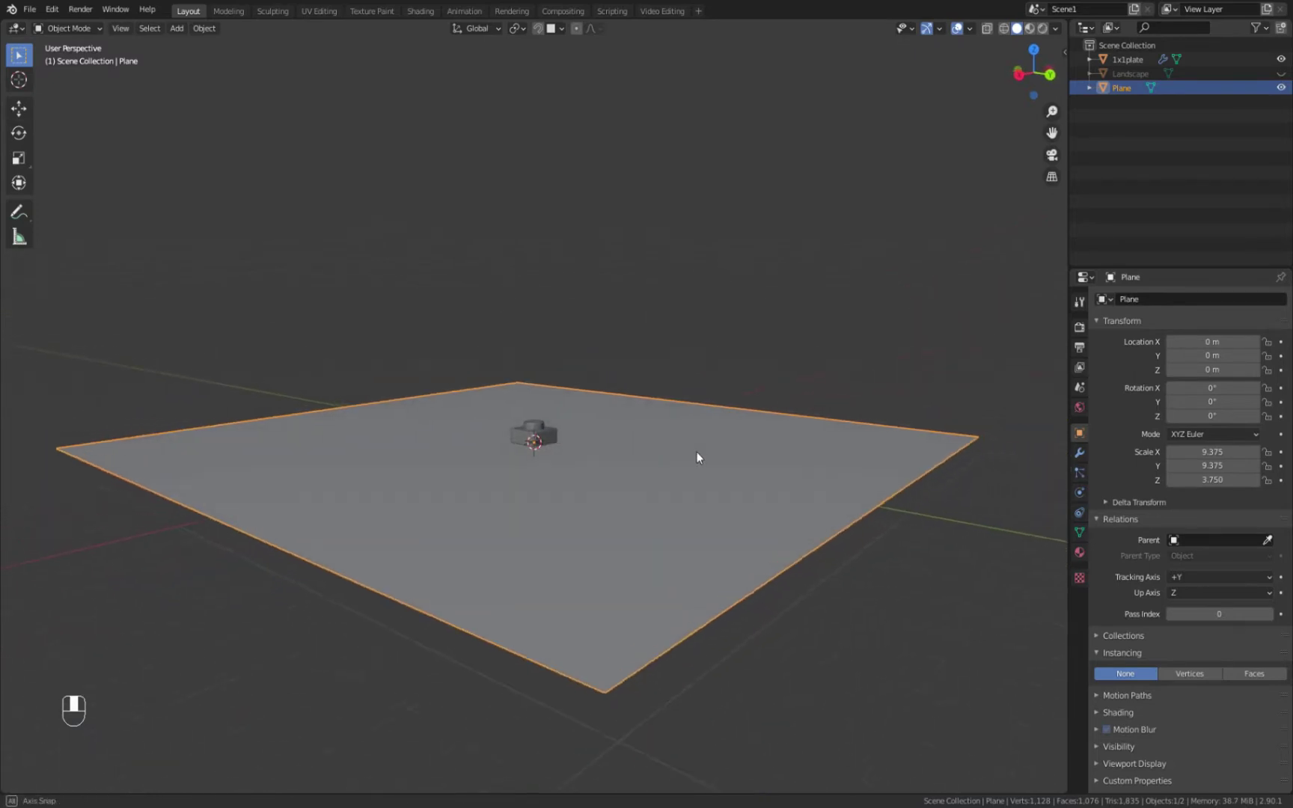
left_click(1079, 452)
left_click(1120, 299)
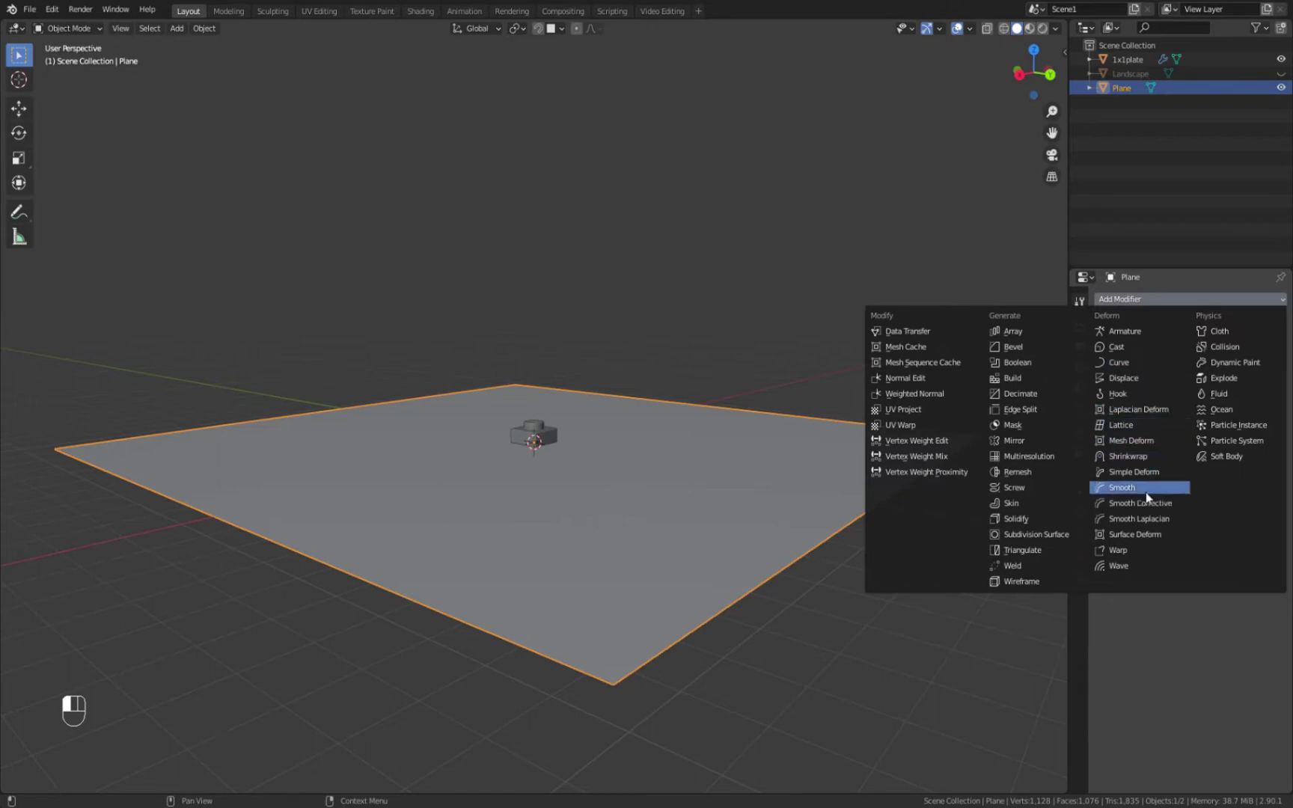
left_click(1016, 519)
Set the plane's Solidify thickness to 0.04 m
scroll(734, 547, "up", 2)
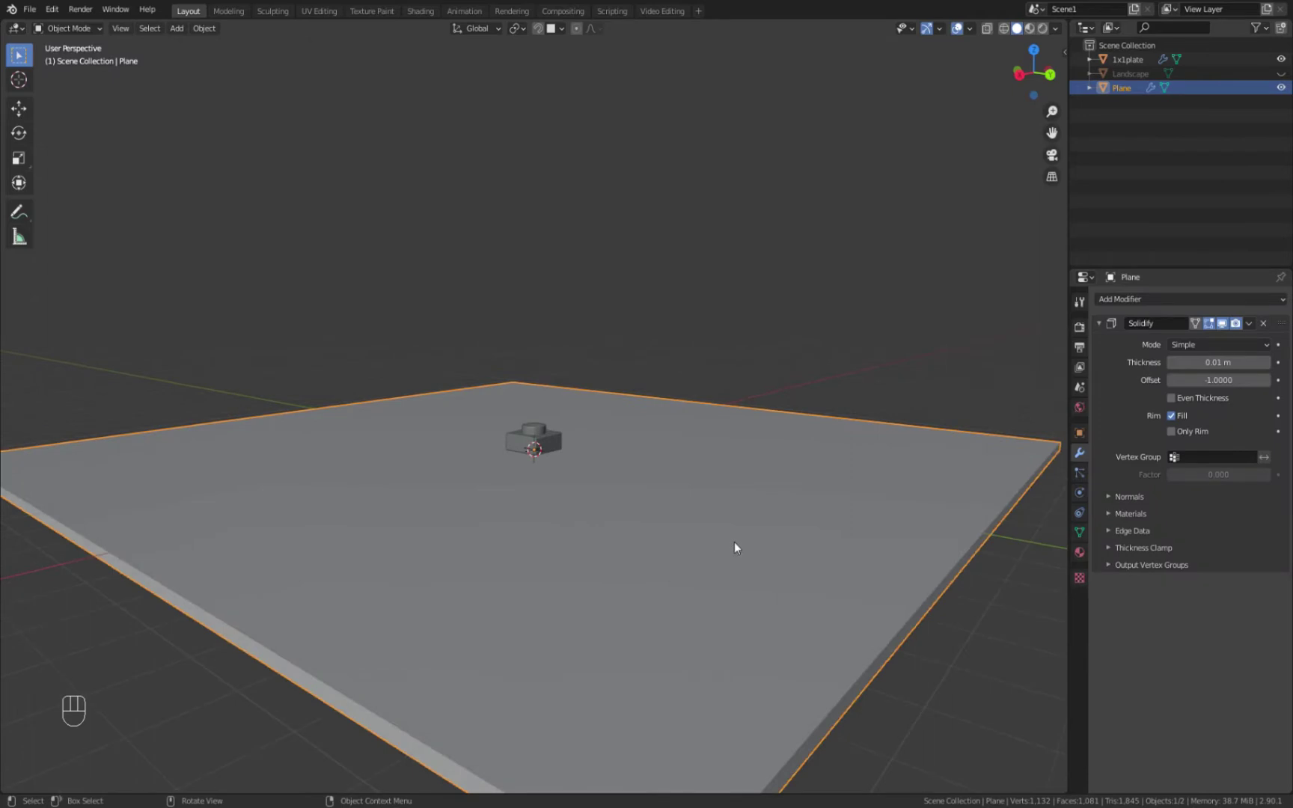
scroll(734, 542, "down", 1)
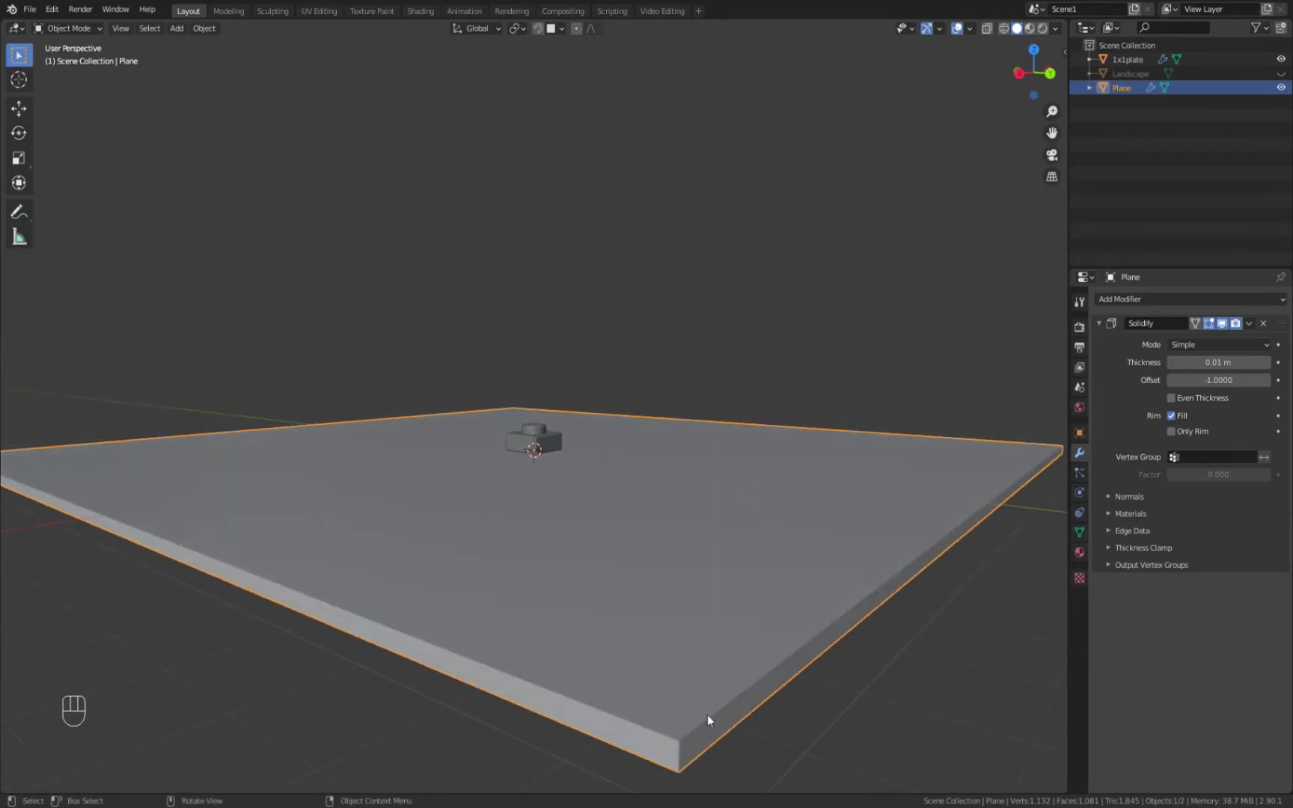
scroll(711, 565, "down", 2)
mouse_move(782, 502)
middle_mouse_down()
mouse_move(907, 452)
mouse_move(802, 511)
middle_mouse_up()
left_click(1218, 363)
key("BackSpace")
key("BackSpace")
key("BackSpace")
key("BackSpace")
key("BackSpace")
key("BackSpace")
type("0.04")
key("Return")
Hide every object except the plane and keep the plane selected
middle_click_drag(758, 565, 661, 551)
scroll(658, 545, "up", 4)
scroll(663, 555, "down", 3)
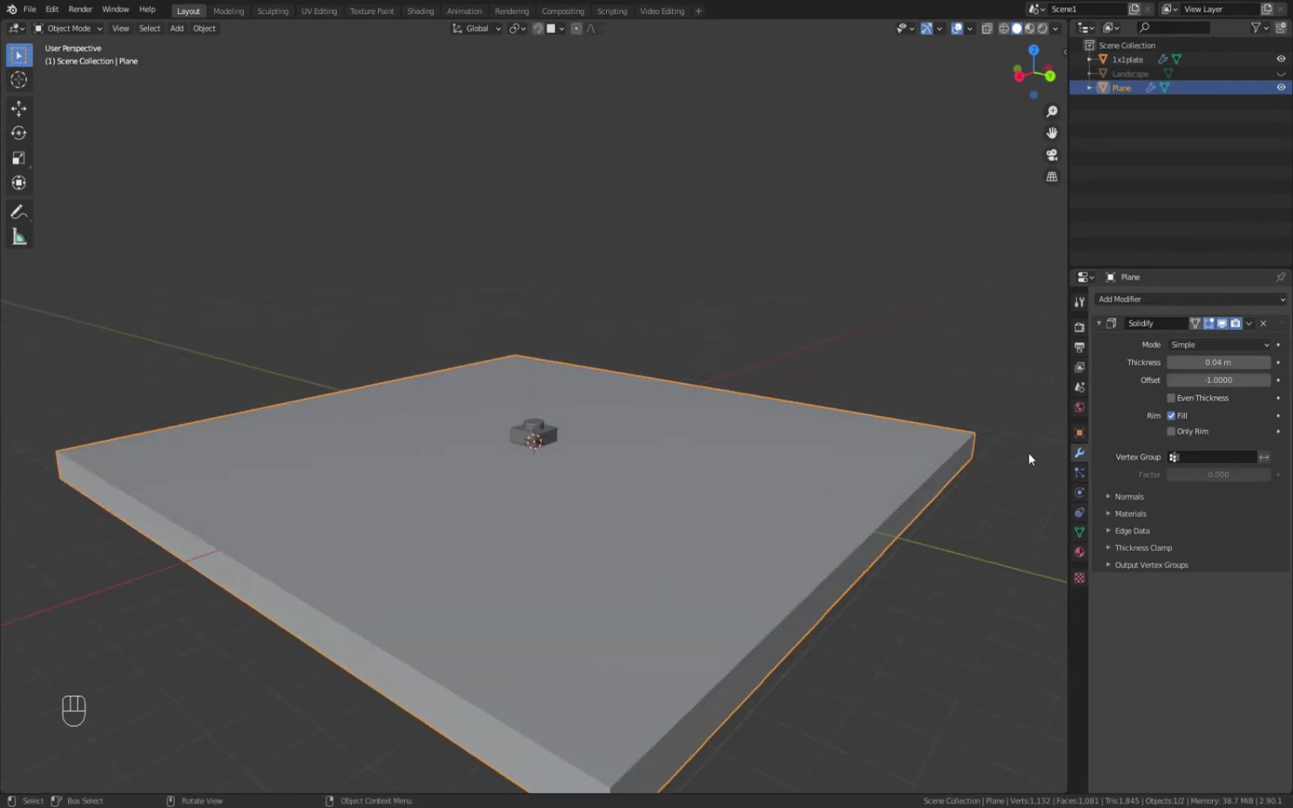
scroll(852, 452, "down", 1)
middle_click_drag(838, 464, 834, 472)
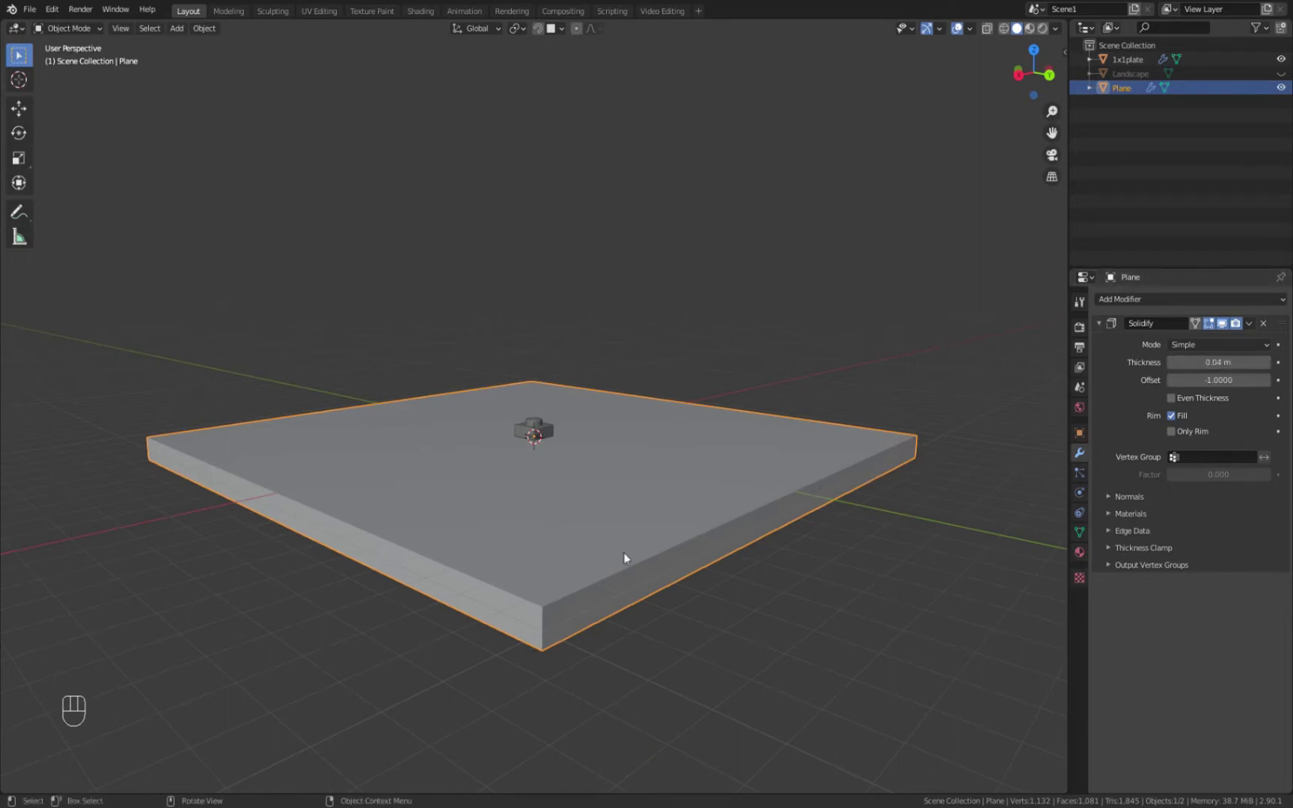
middle_click_drag(629, 450, 680, 482)
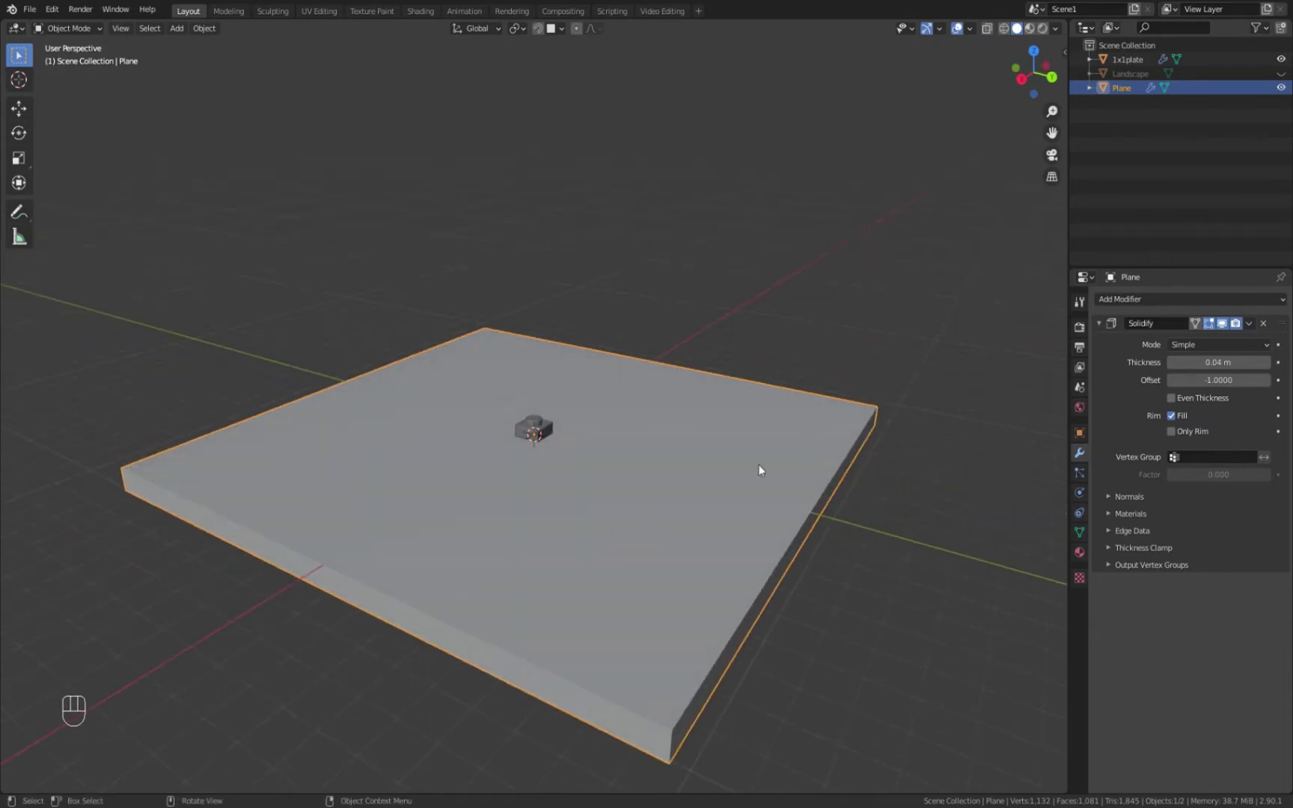
key("shift+h")
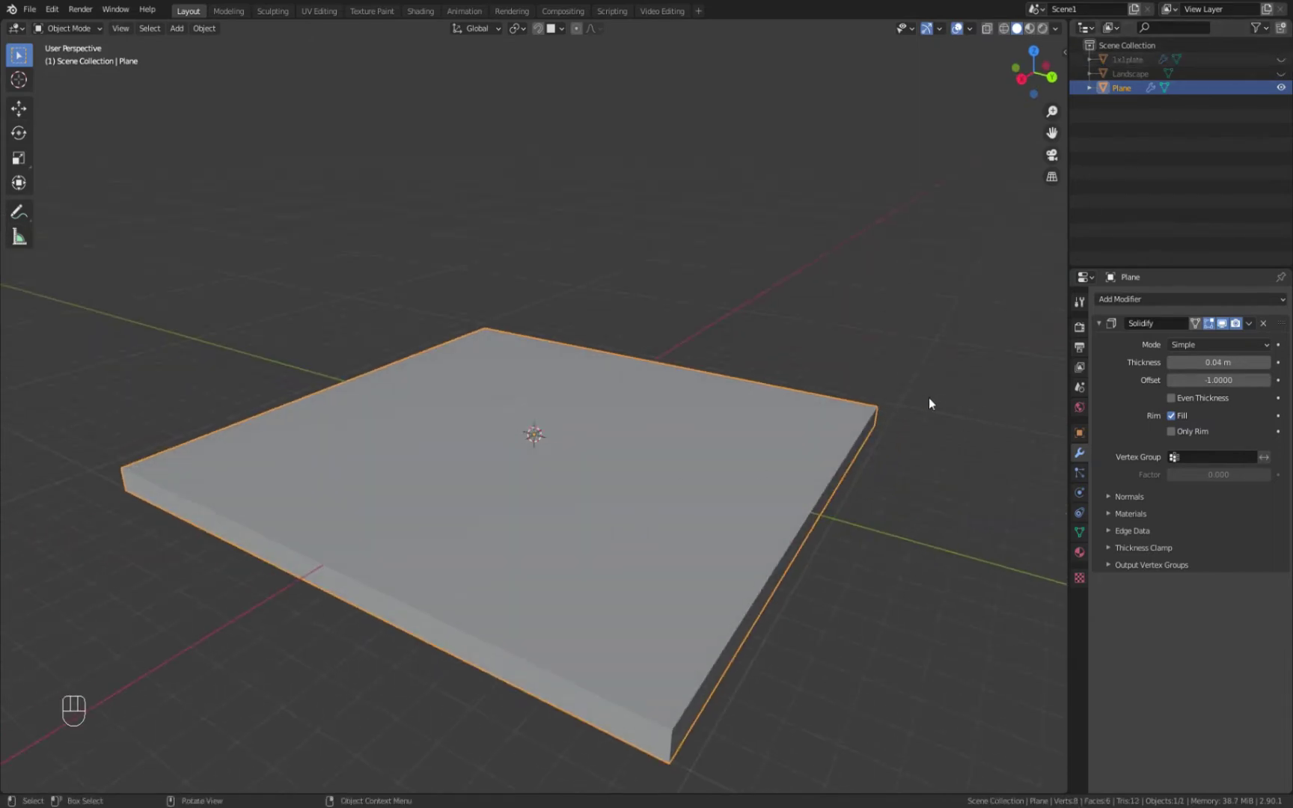
left_click(888, 428)
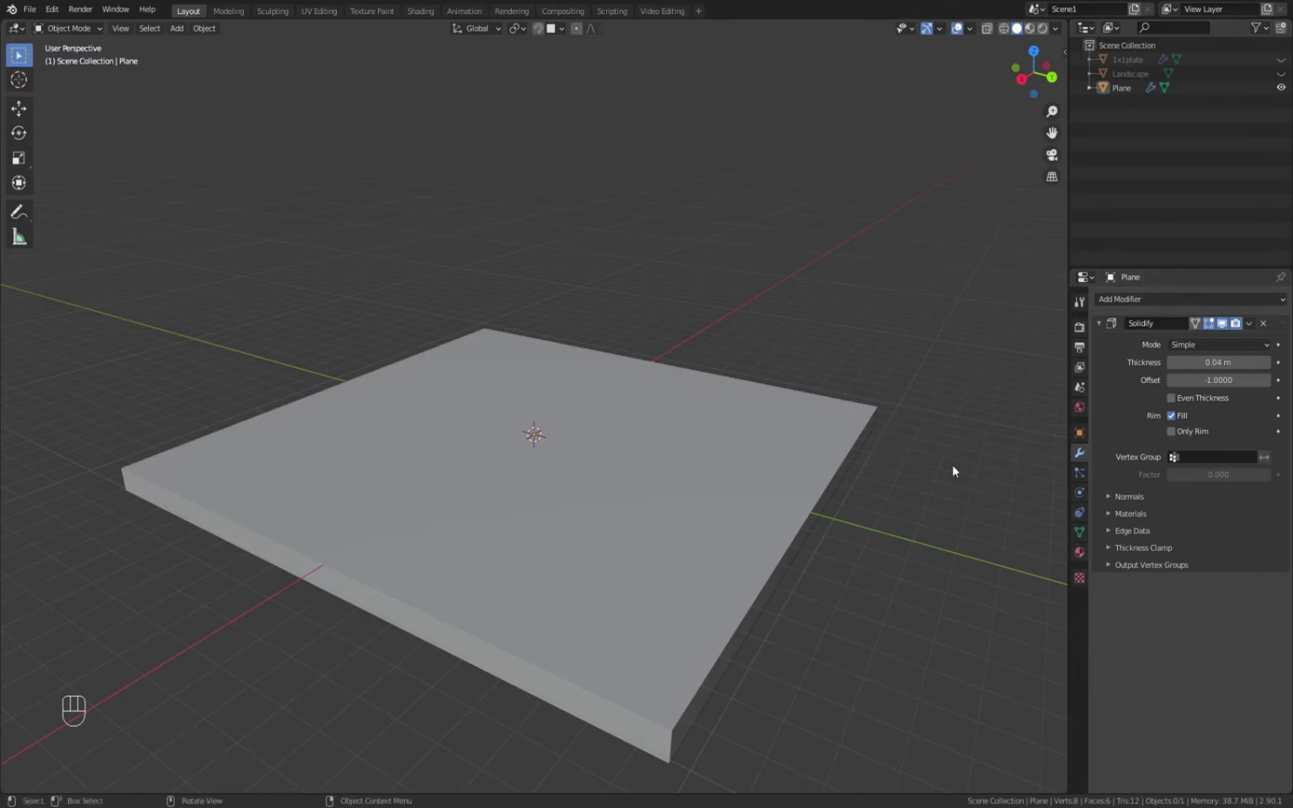
left_click(798, 486)
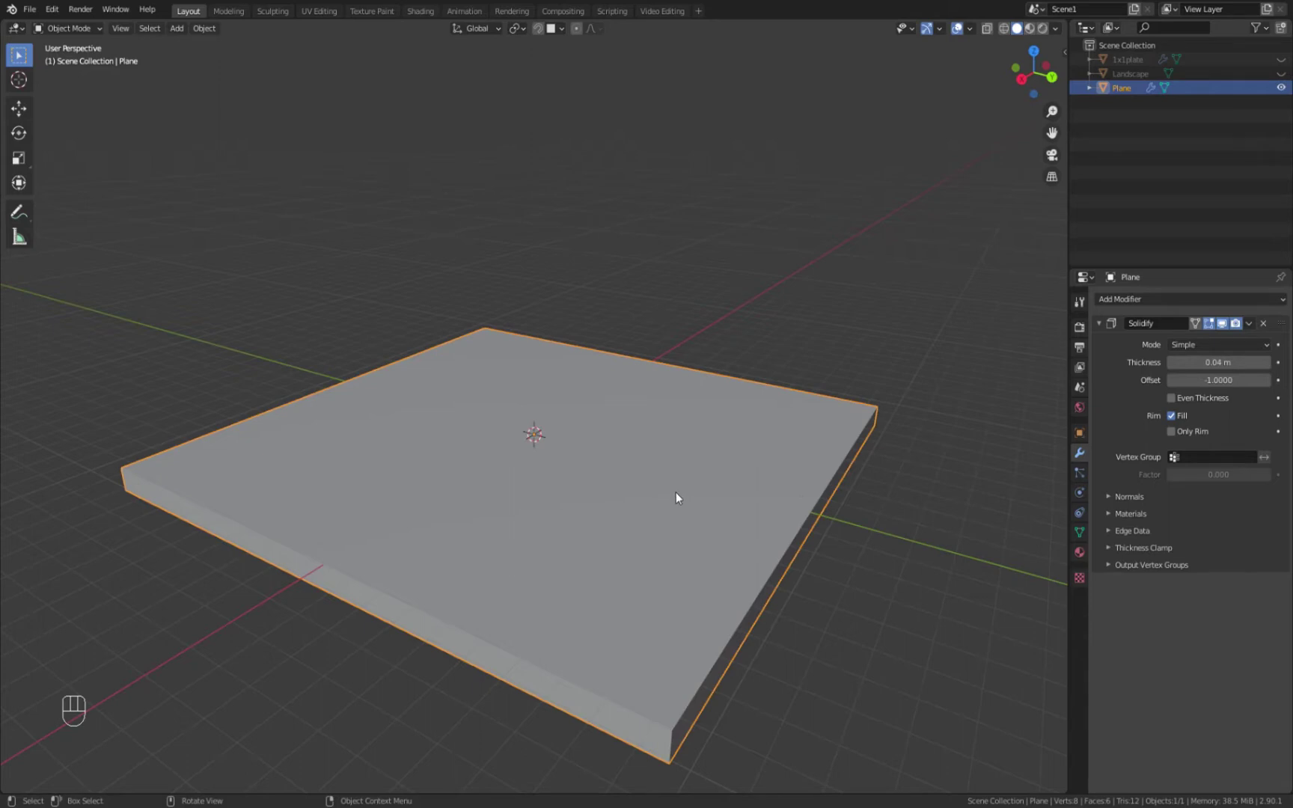
In Edit Mode with edge selection, select the plane's entire mesh and subdivide it six times with one cut each
key("Tab")
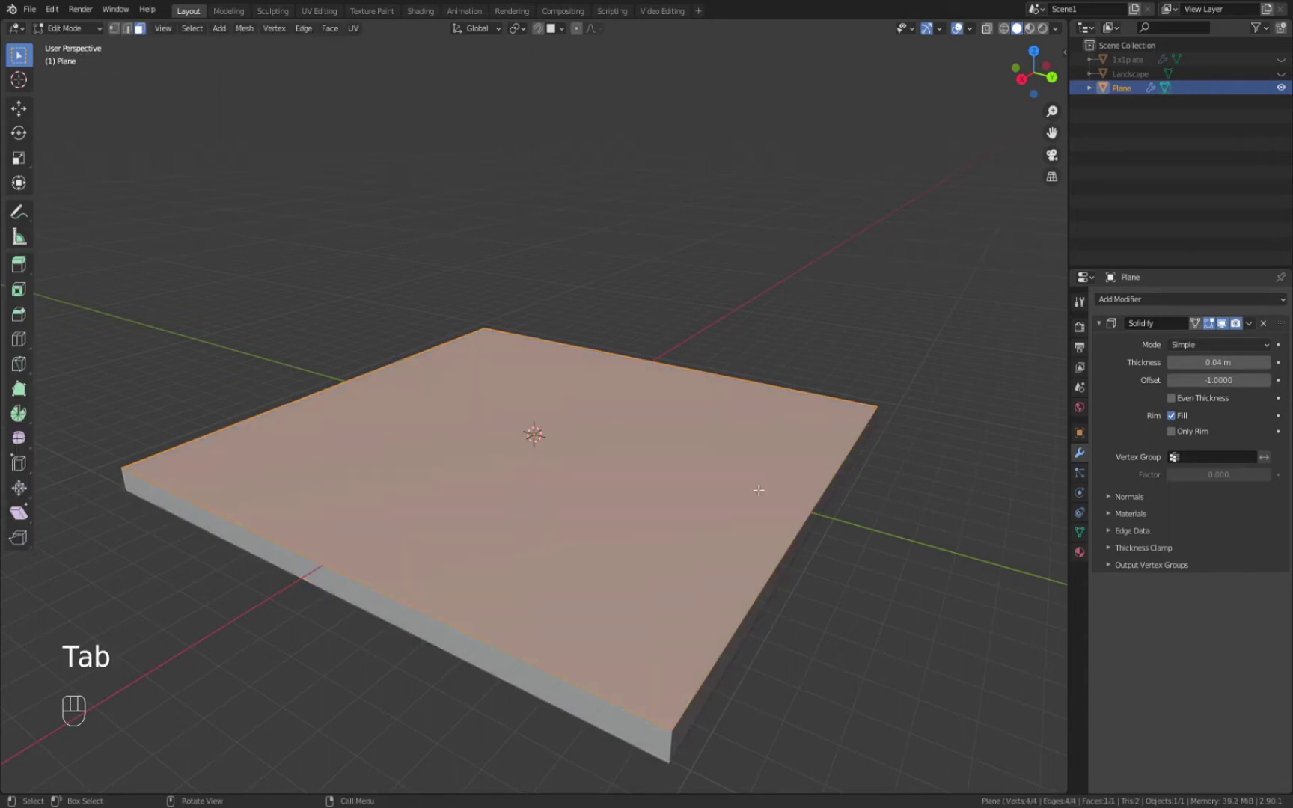
middle_click_drag(701, 489, 549, 241)
left_click(129, 32)
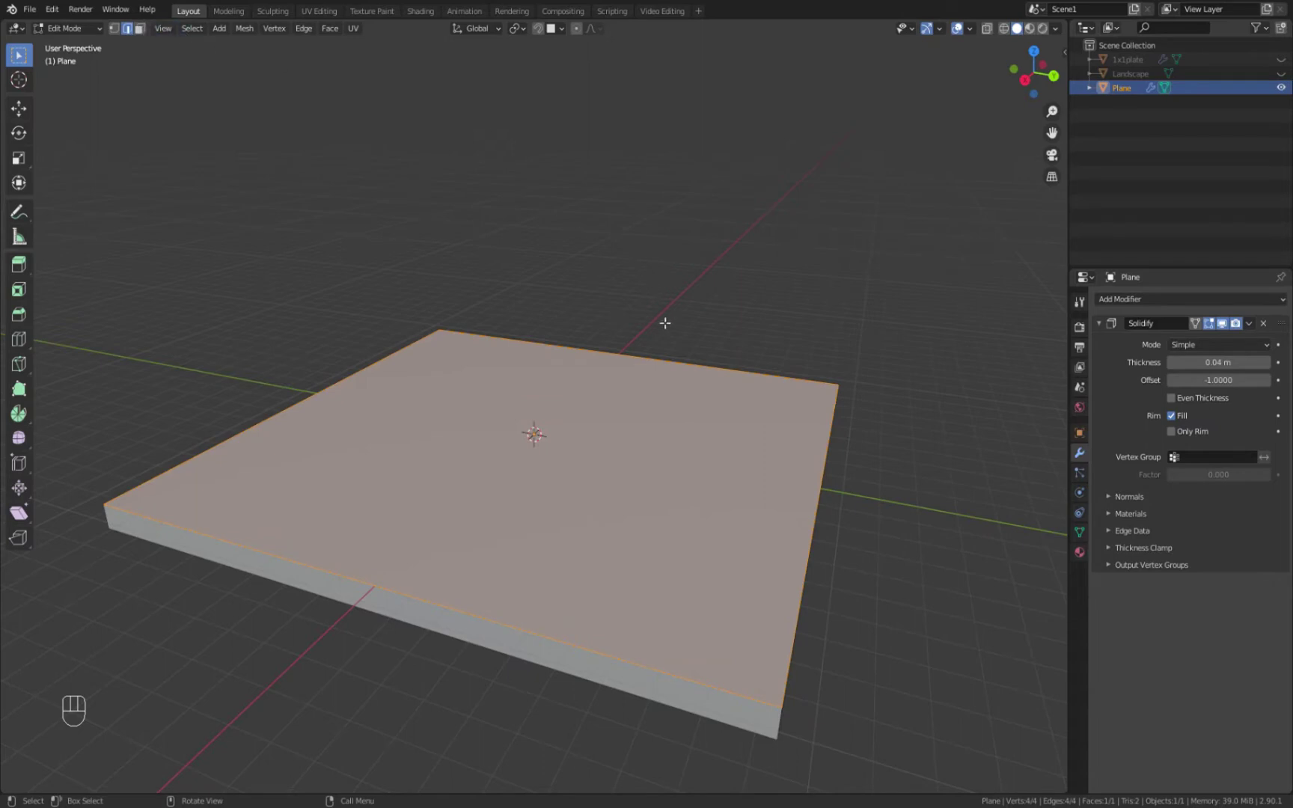
key("a")
right_click(660, 313)
left_click(707, 313)
middle_click_drag(745, 306, 837, 181)
right_click(703, 184)
left_click(702, 182)
right_click(749, 146)
left_click(749, 147)
right_click(756, 152)
left_click(756, 158)
middle_click_drag(837, 293, 818, 354)
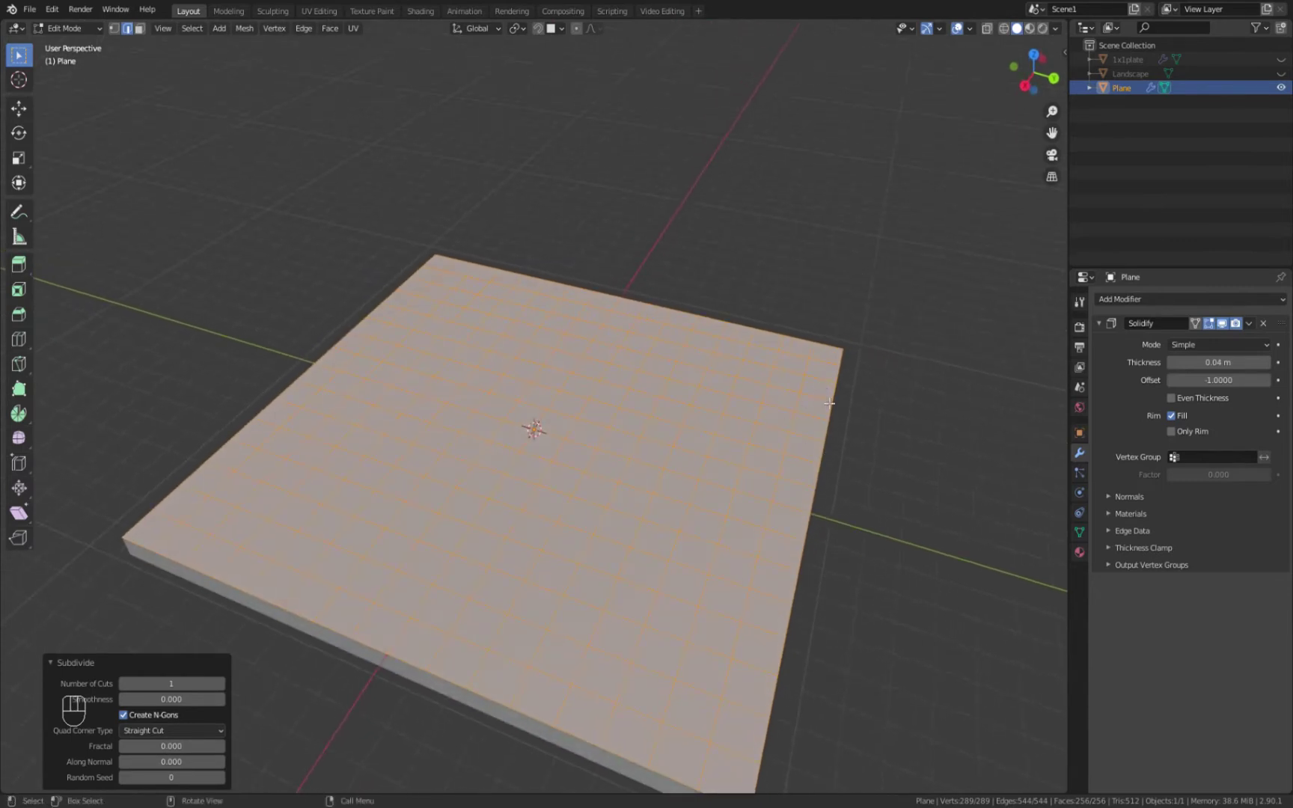
right_click(833, 298)
left_click(831, 296)
middle_click_drag(743, 248, 628, 511)
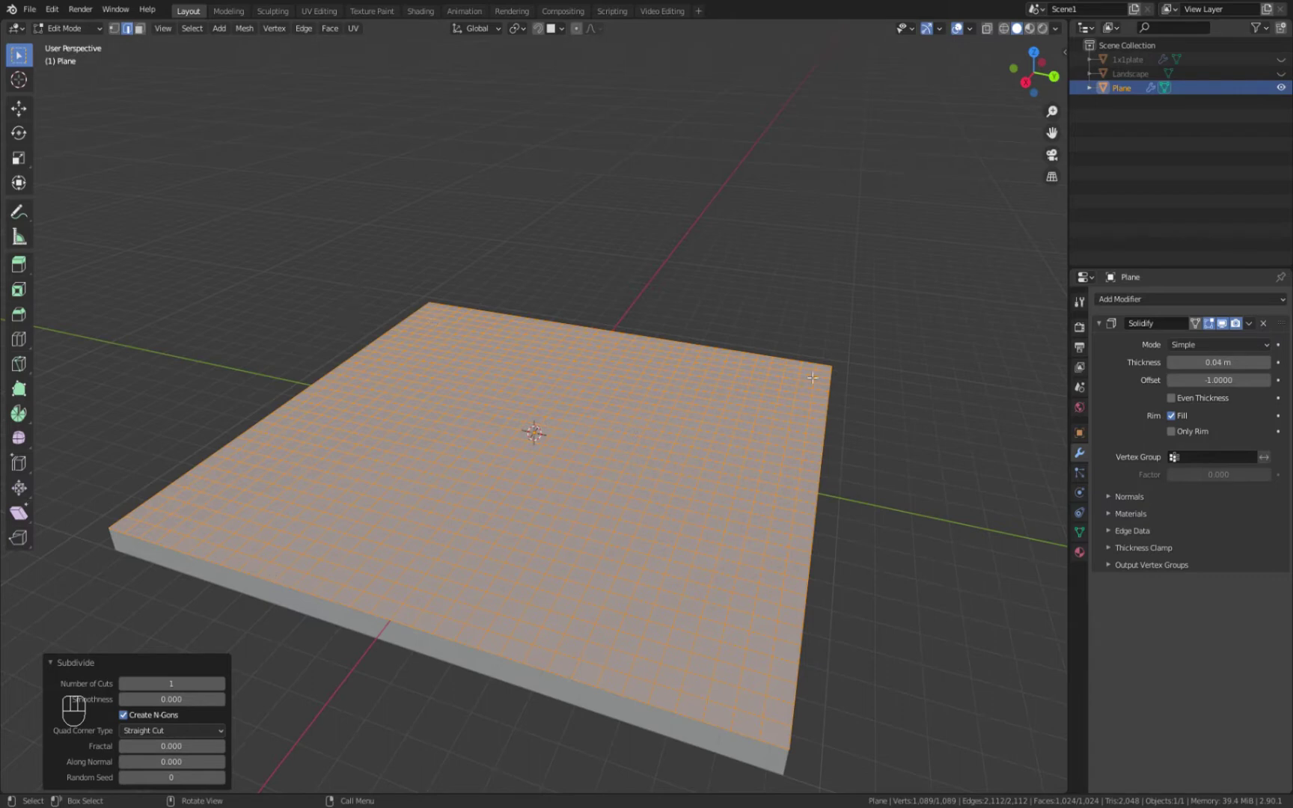
right_click(694, 326)
left_click(695, 325)
middle_click_drag(666, 480, 568, 350)
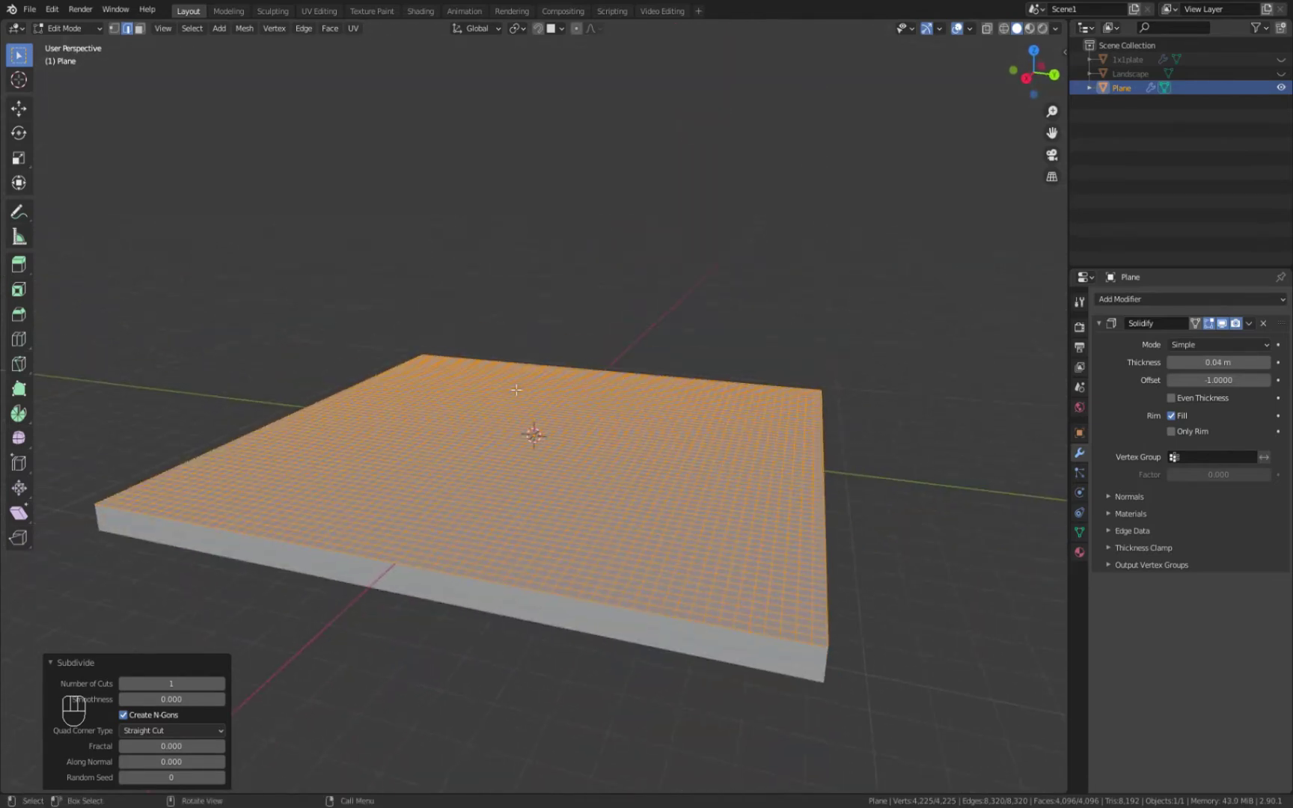
Return the subdivided plane to Object Mode and reselect it
middle_click_drag(658, 452, 611, 296)
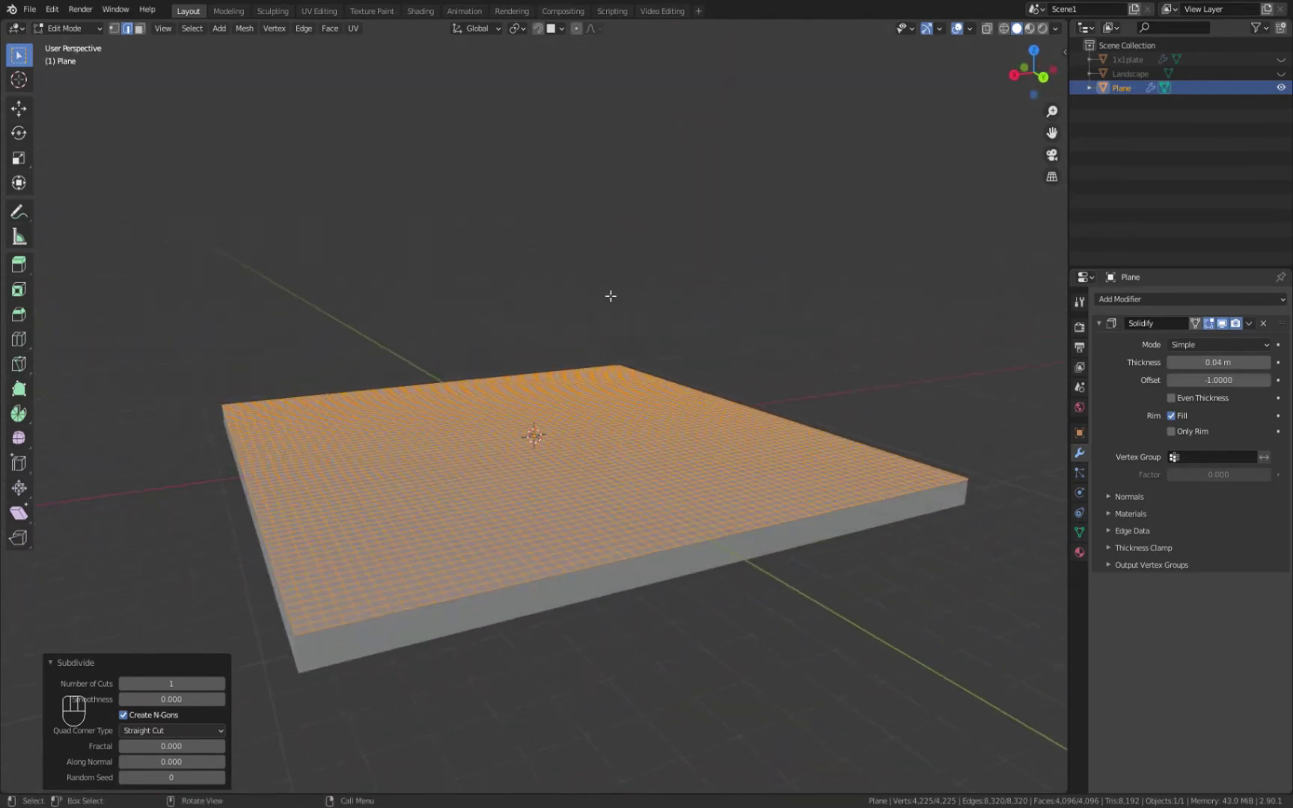
middle_click_drag(581, 347, 536, 430)
scroll(536, 430, "up", 2)
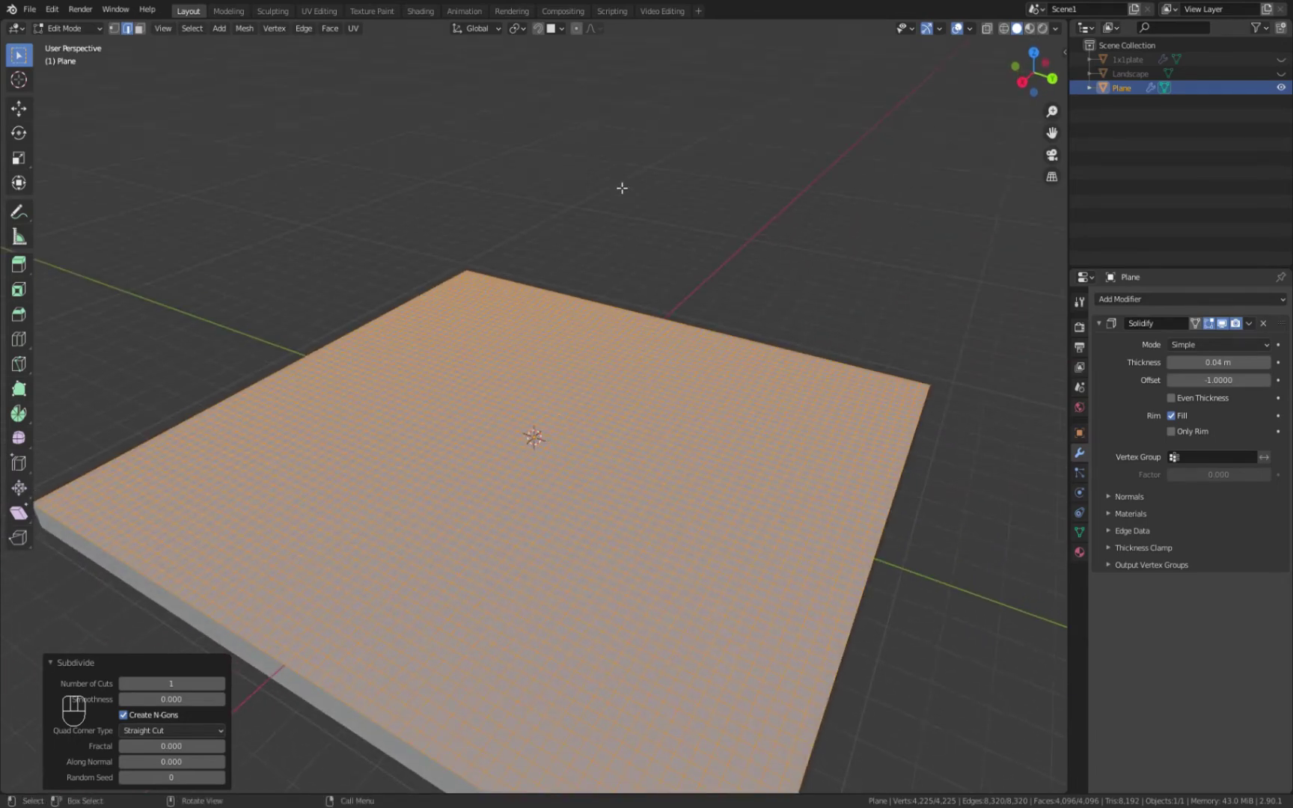
left_click(72, 32)
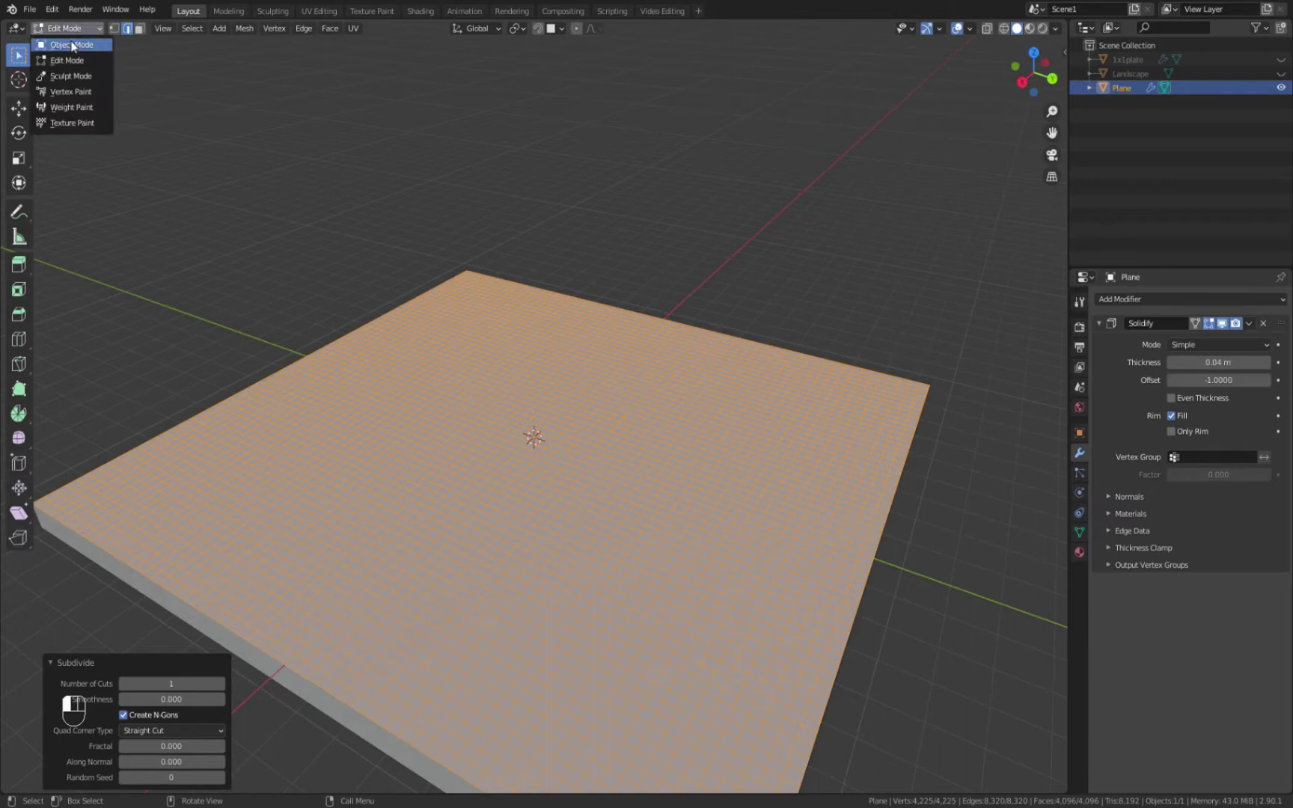
left_click(75, 44)
left_click(789, 277)
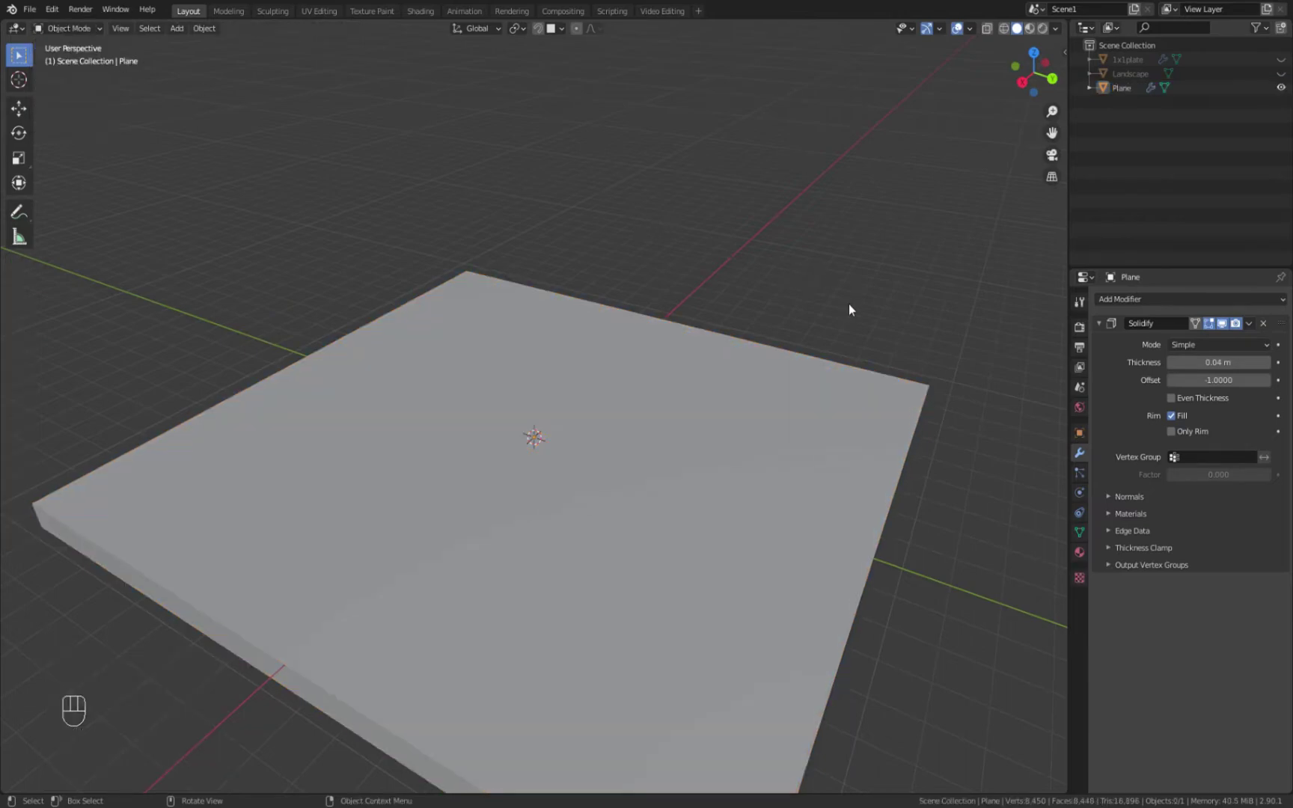
middle_click_drag(848, 309, 765, 330)
left_click(718, 468)
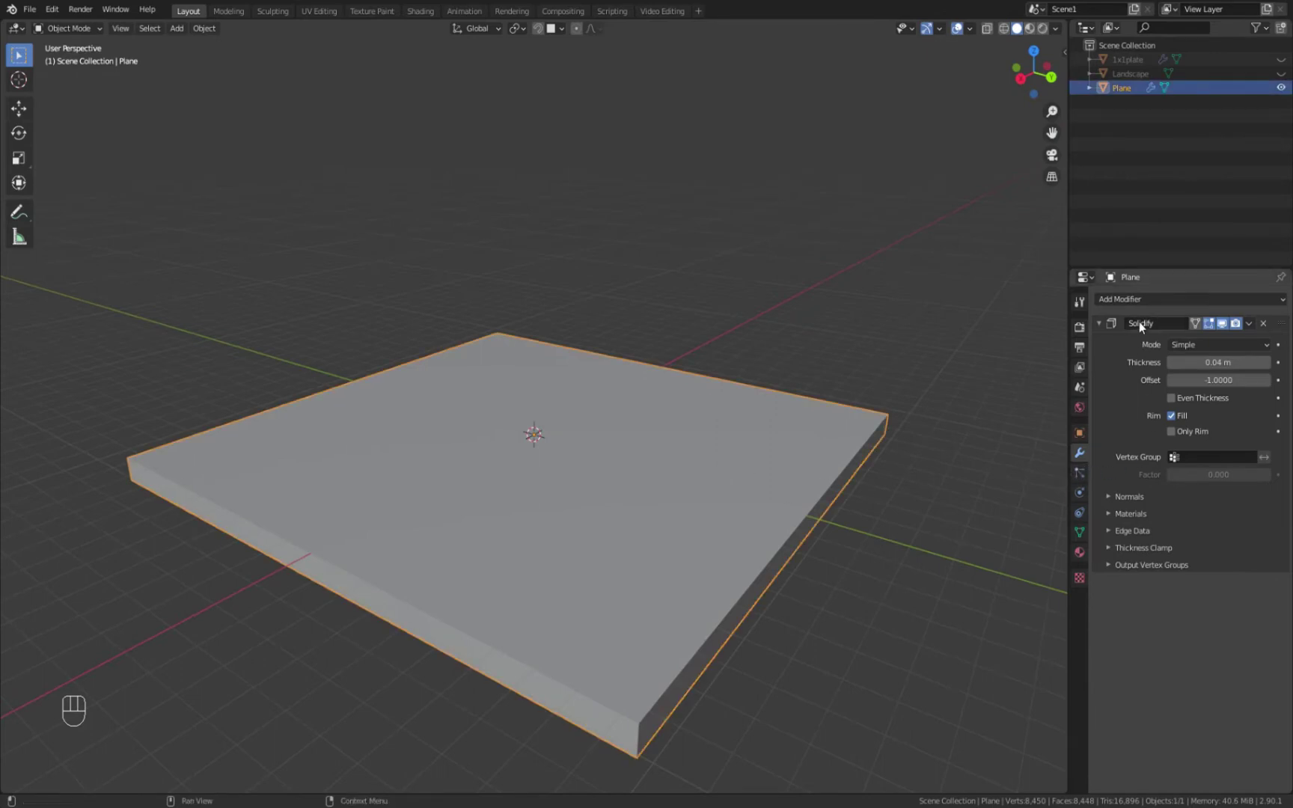
Add a Remesh modifier to the plane, using the Blocks mode
left_click(1135, 299)
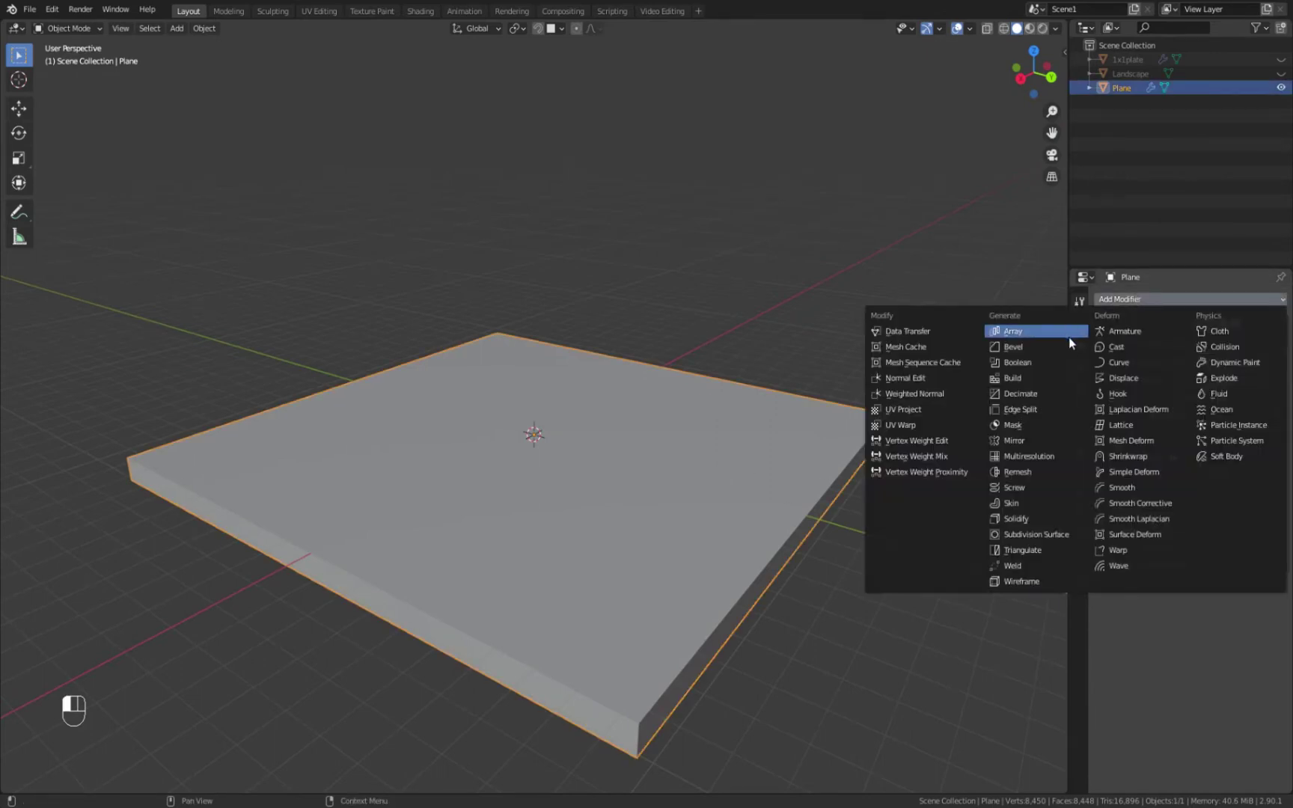
left_click(1039, 472)
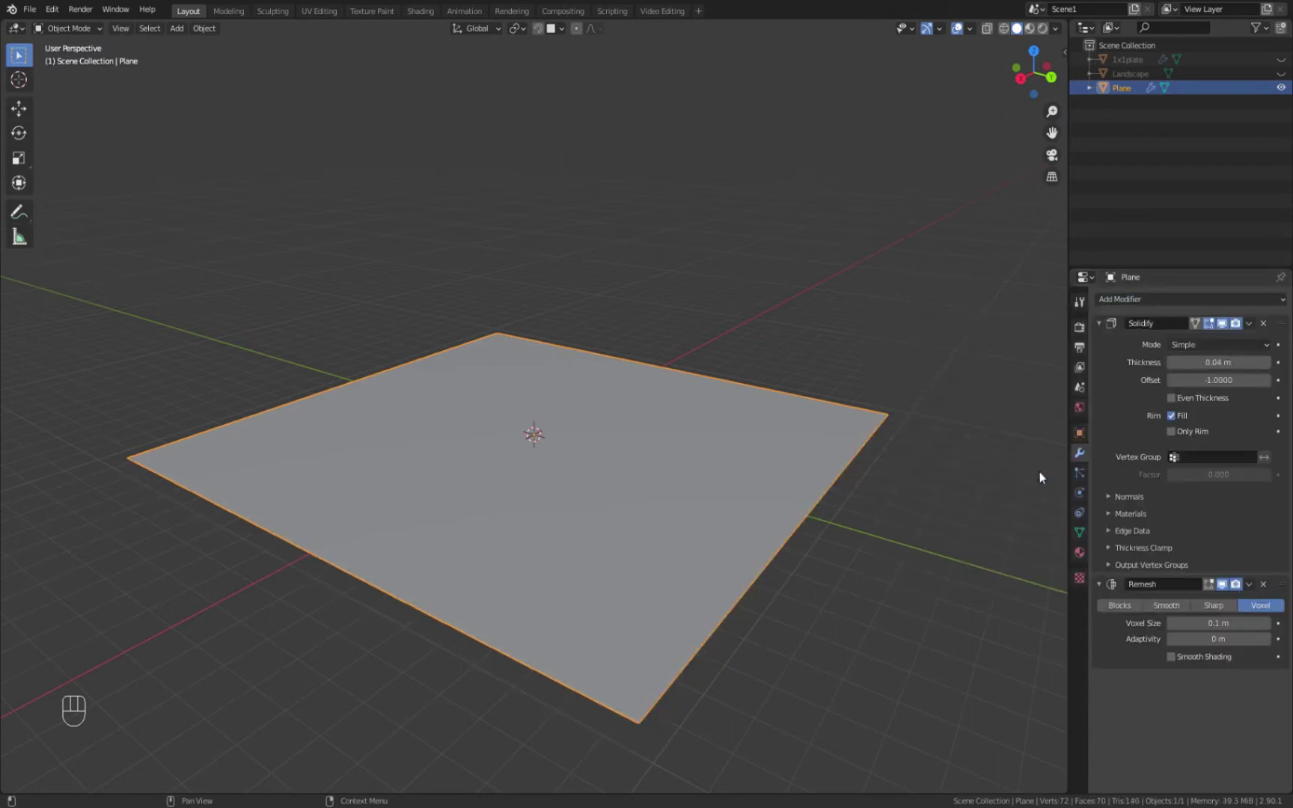
left_click(1122, 605)
middle_click_drag(896, 587, 860, 567)
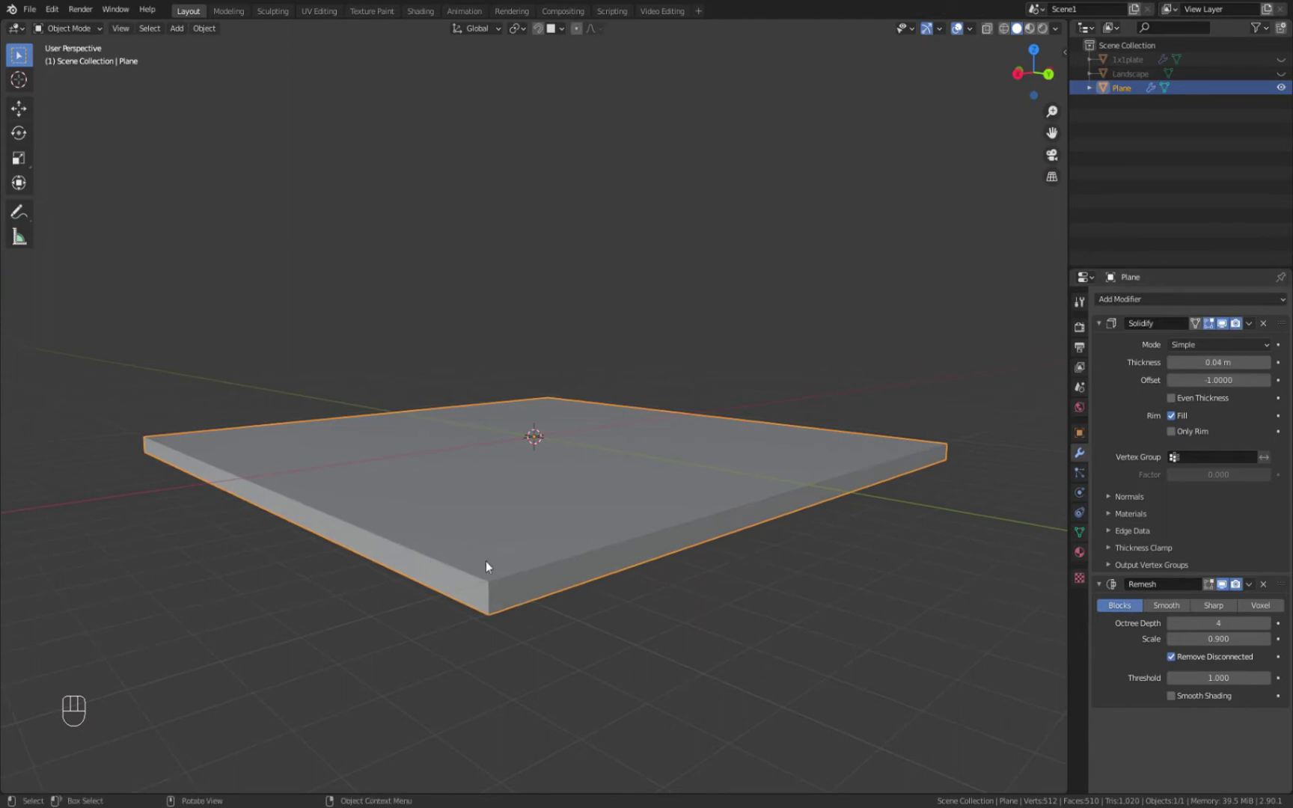
middle_click_drag(454, 595, 554, 551)
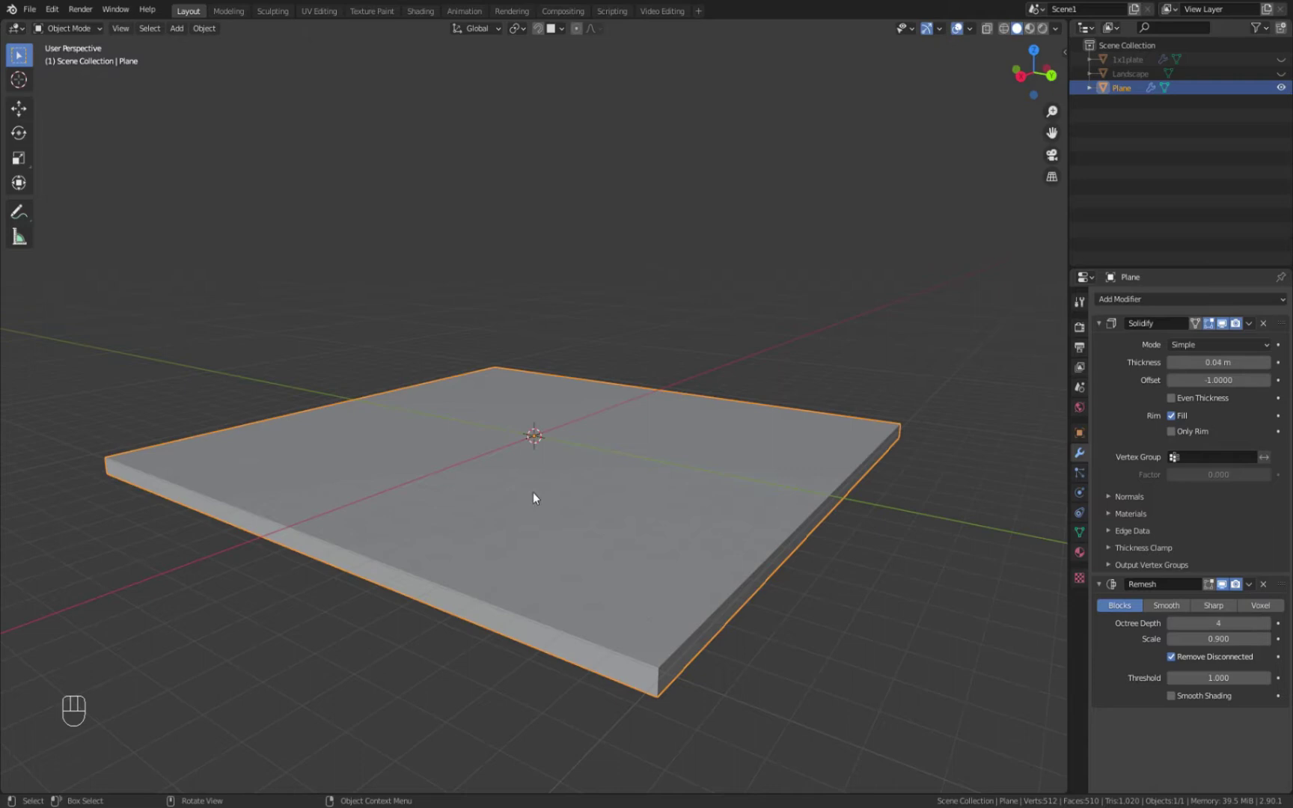
mouse_move(639, 536)
middle_mouse_down()
mouse_move(706, 526)
mouse_move(683, 516)
mouse_move(623, 536)
middle_mouse_up()
Review the plane's scale values and set the Remesh modifier's octree depth to 6
left_click(1080, 433)
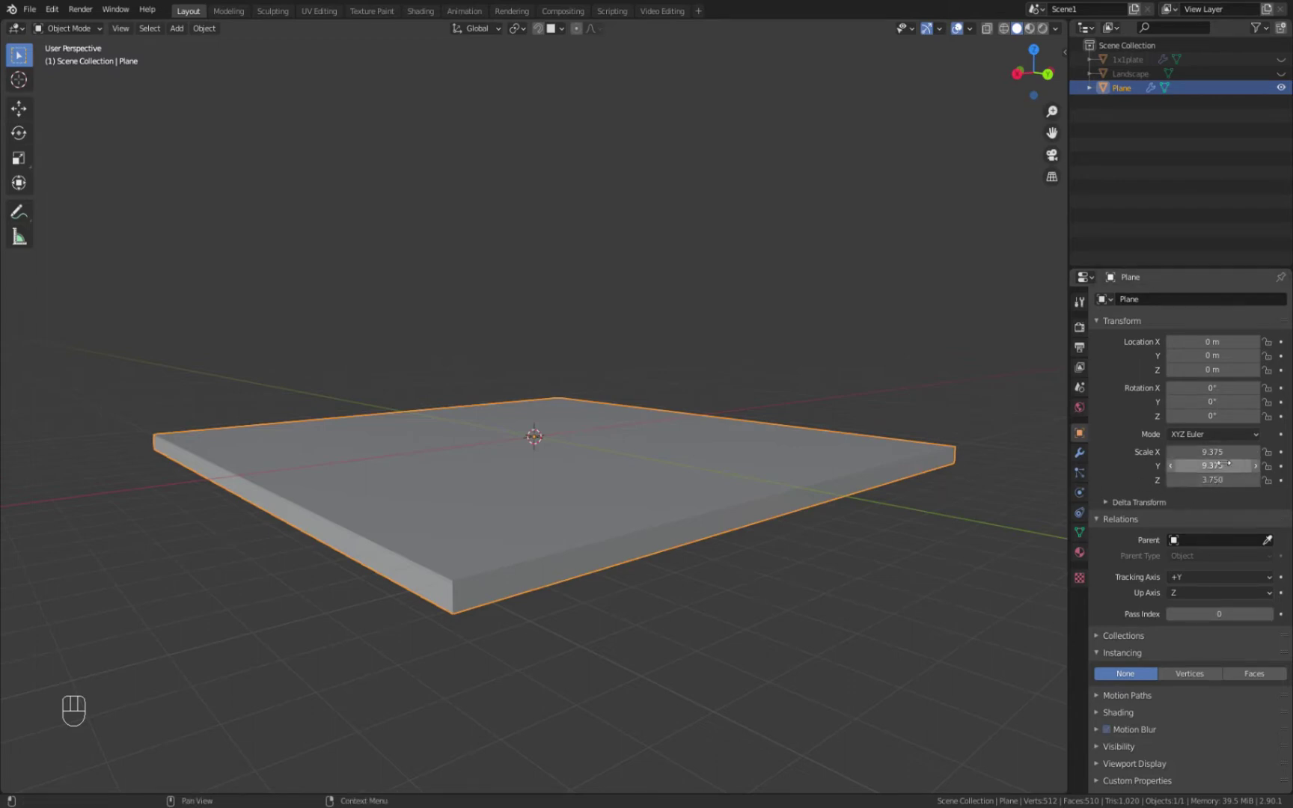
middle_click_drag(646, 528, 655, 568)
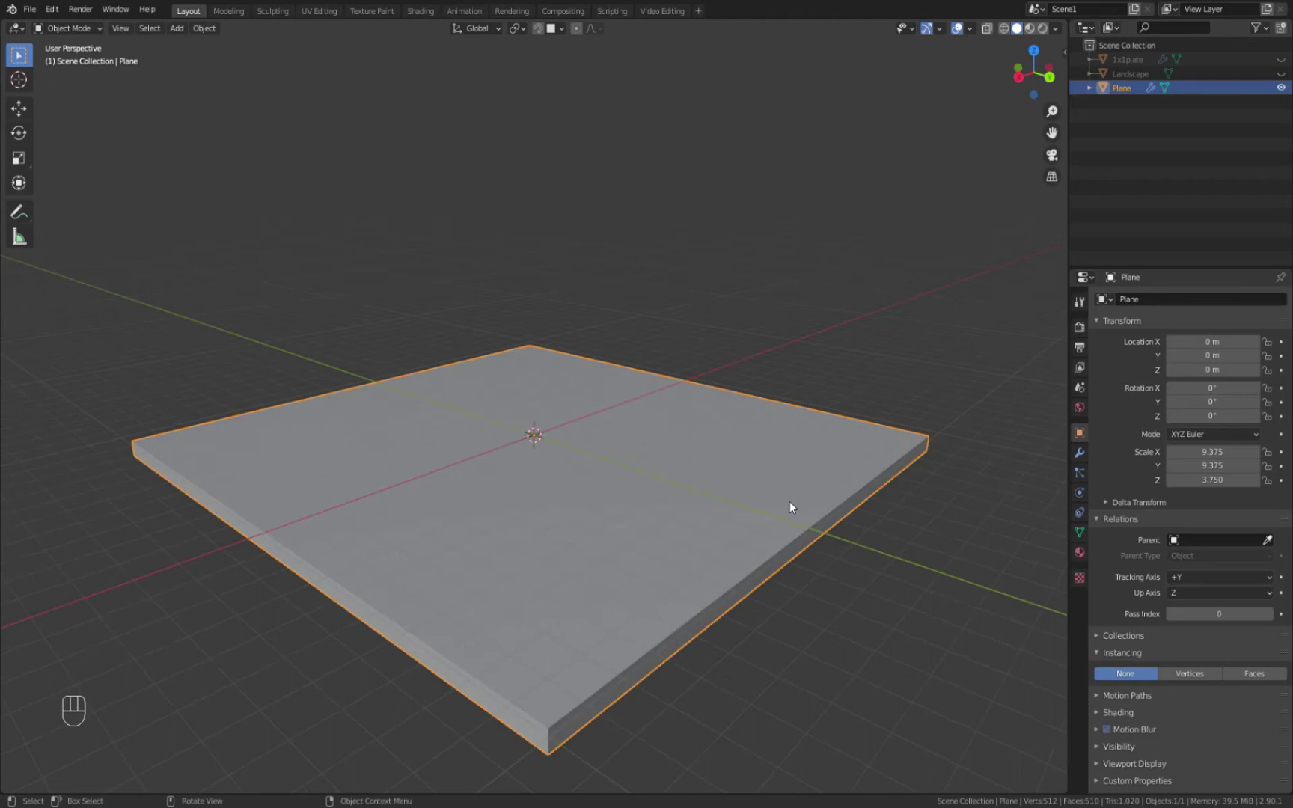
left_click(1079, 453)
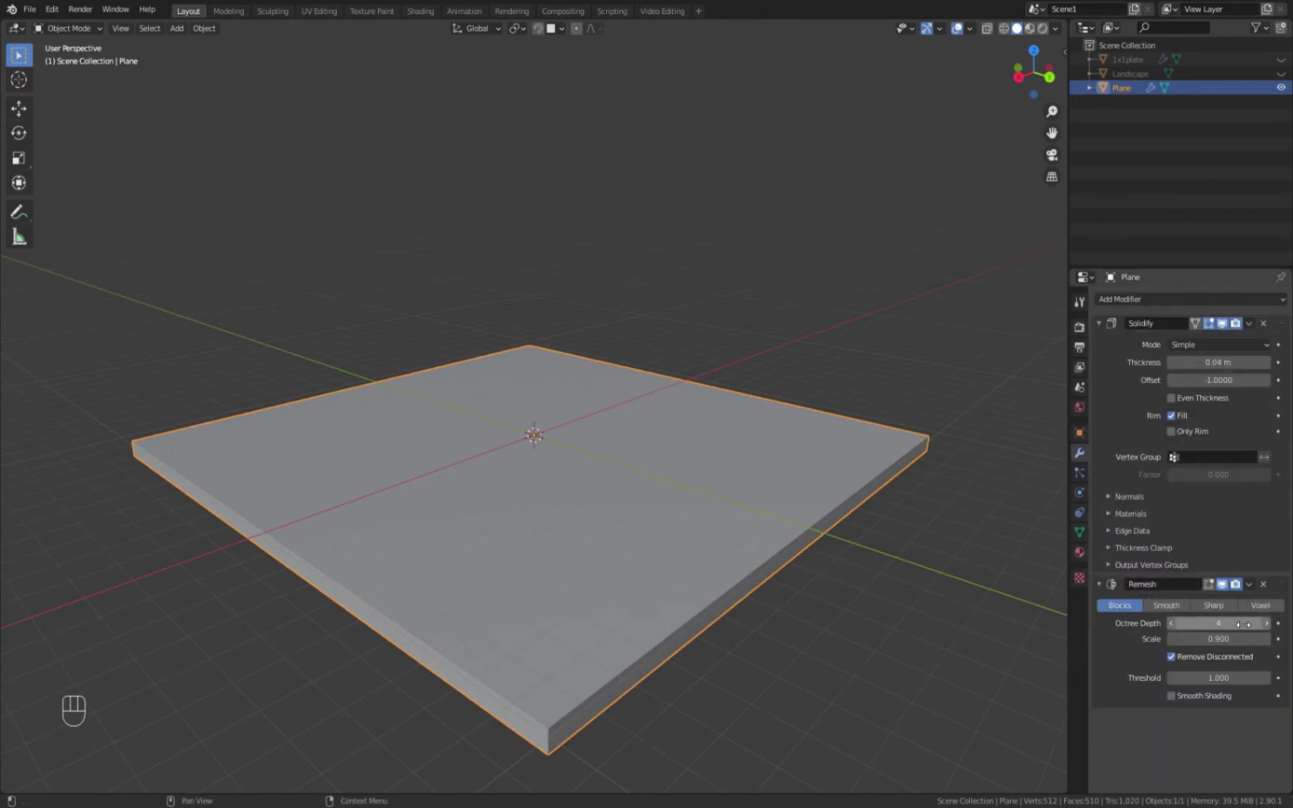
left_click(1267, 624)
left_click(1266, 623)
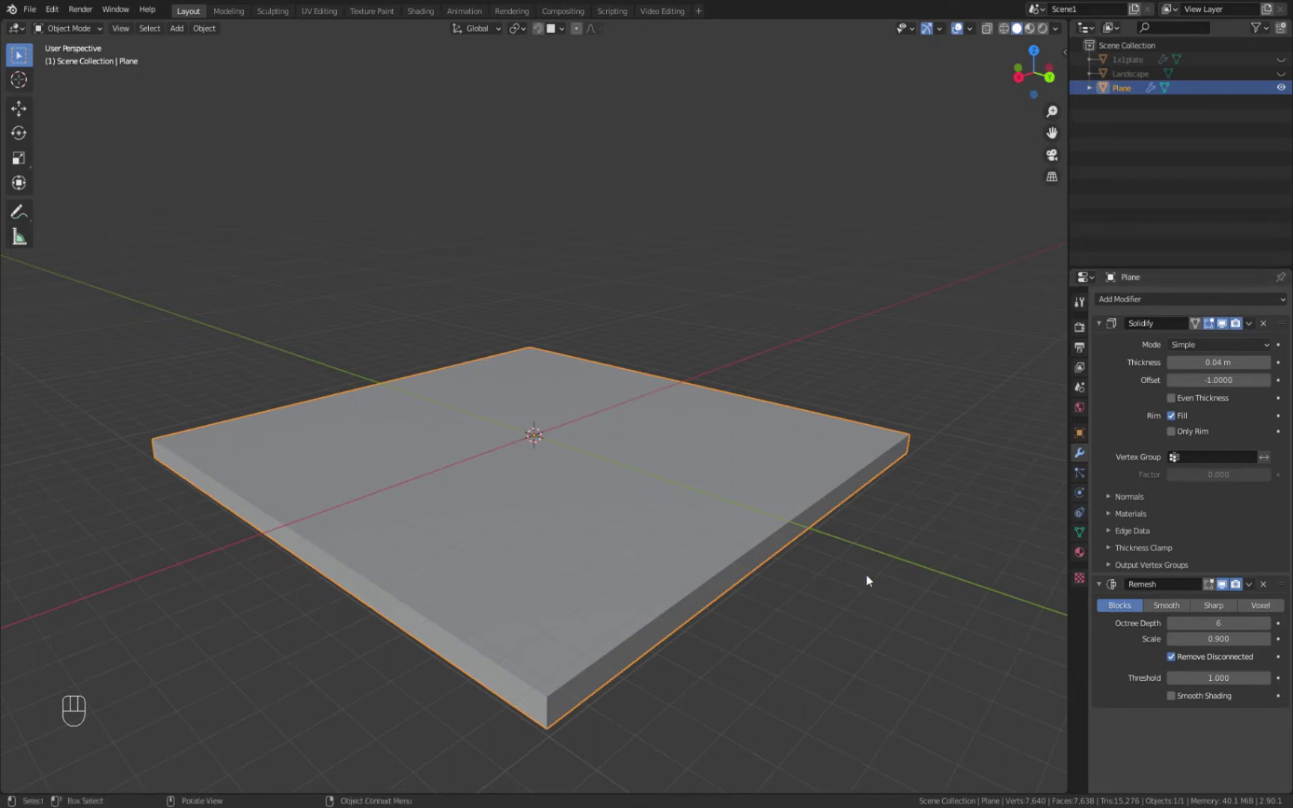
Replace the plane's mesh data with the Landscape mesh and inspect the remeshed terrain from several angles
left_click(1080, 532)
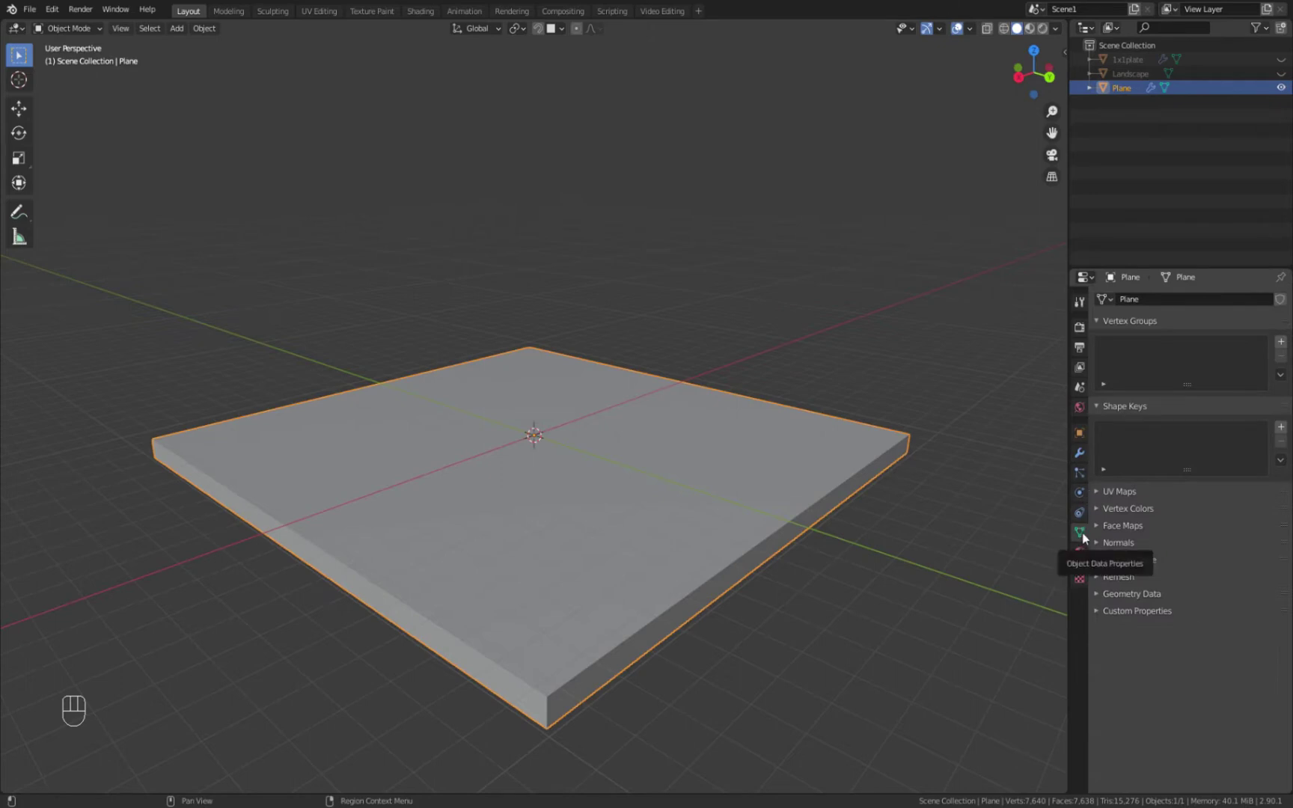
left_click(1107, 300)
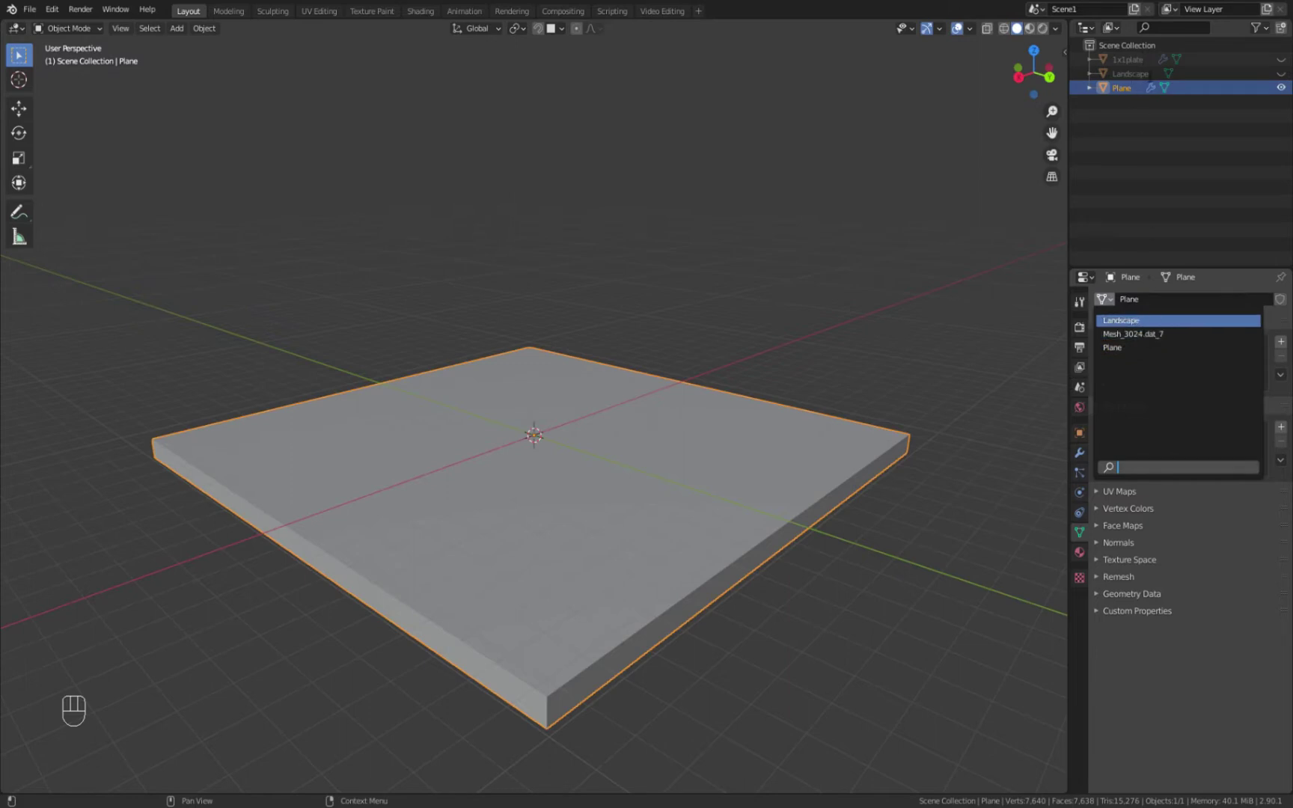
left_click(1142, 321)
scroll(680, 389, "down", 2)
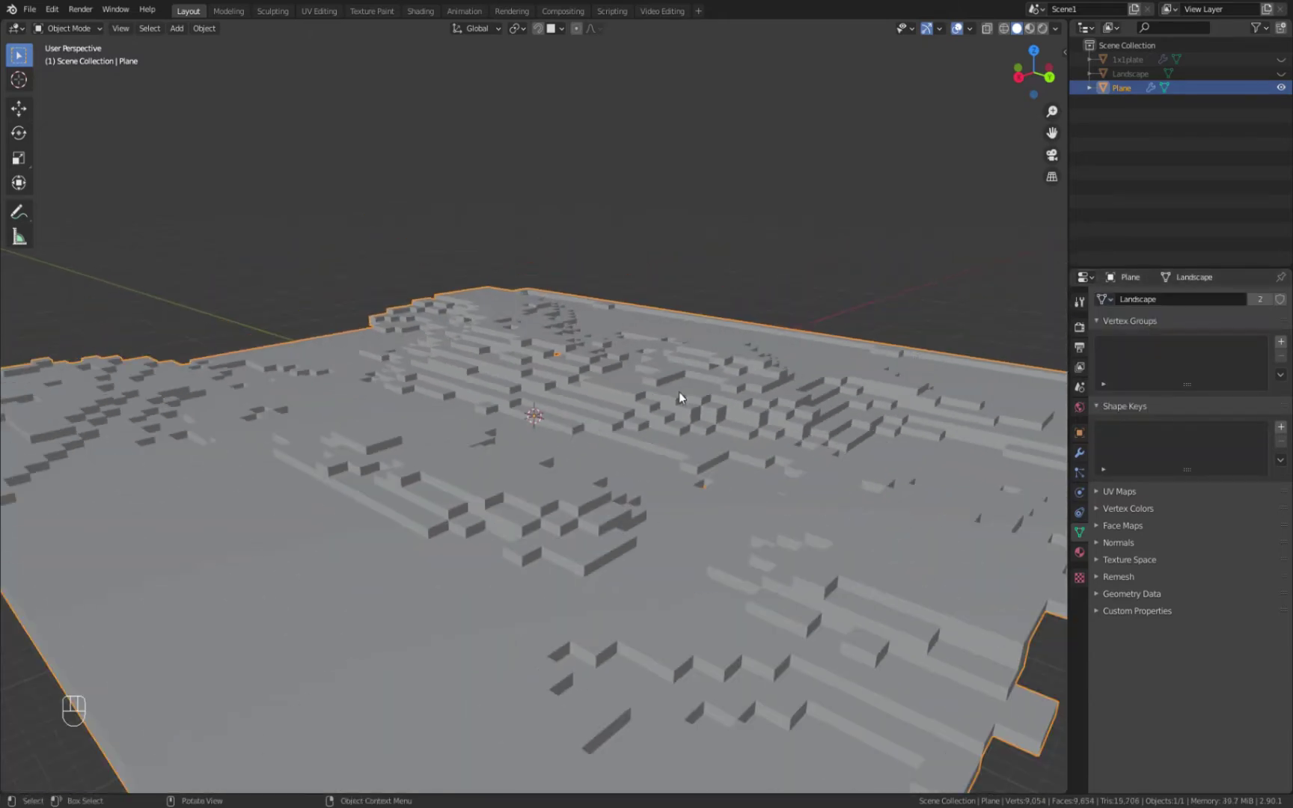
scroll(678, 397, "down", 4)
middle_click_drag(672, 408, 562, 400)
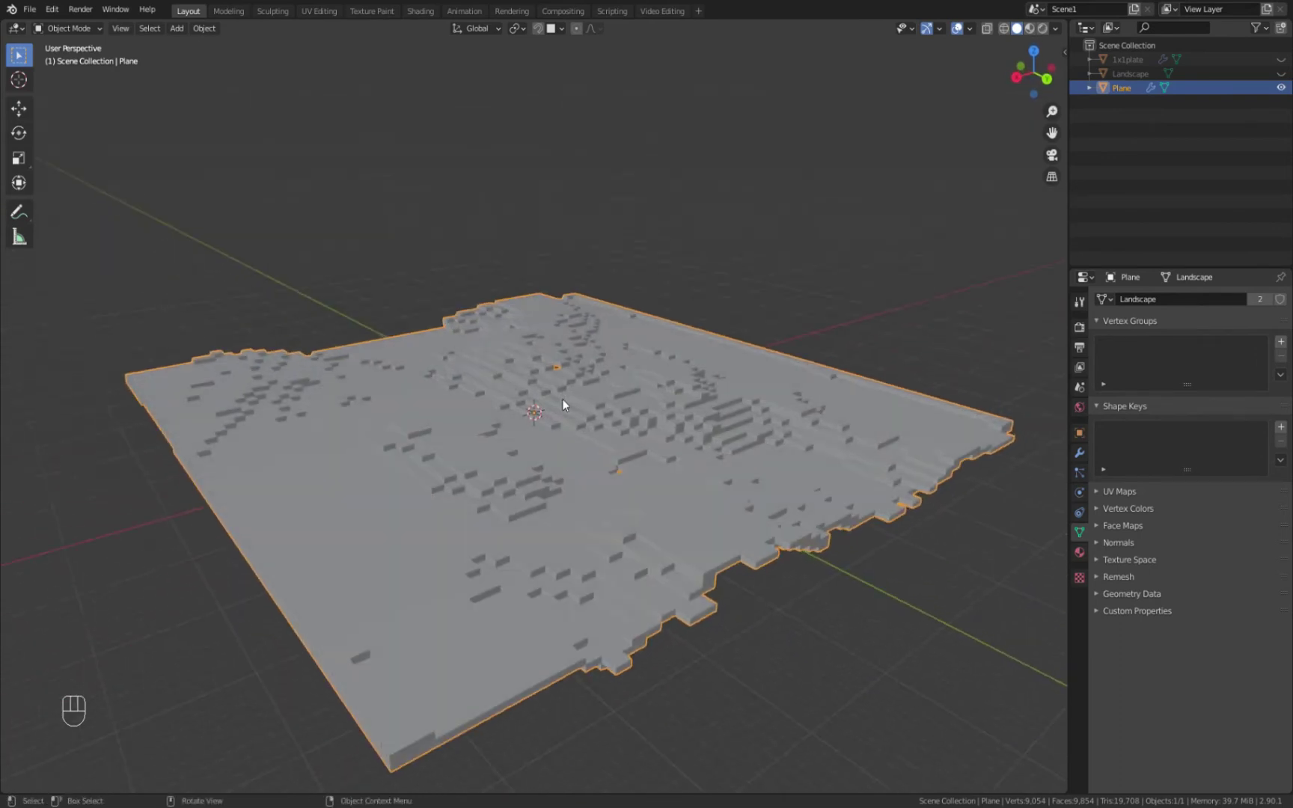
middle_click_drag(846, 406, 758, 384)
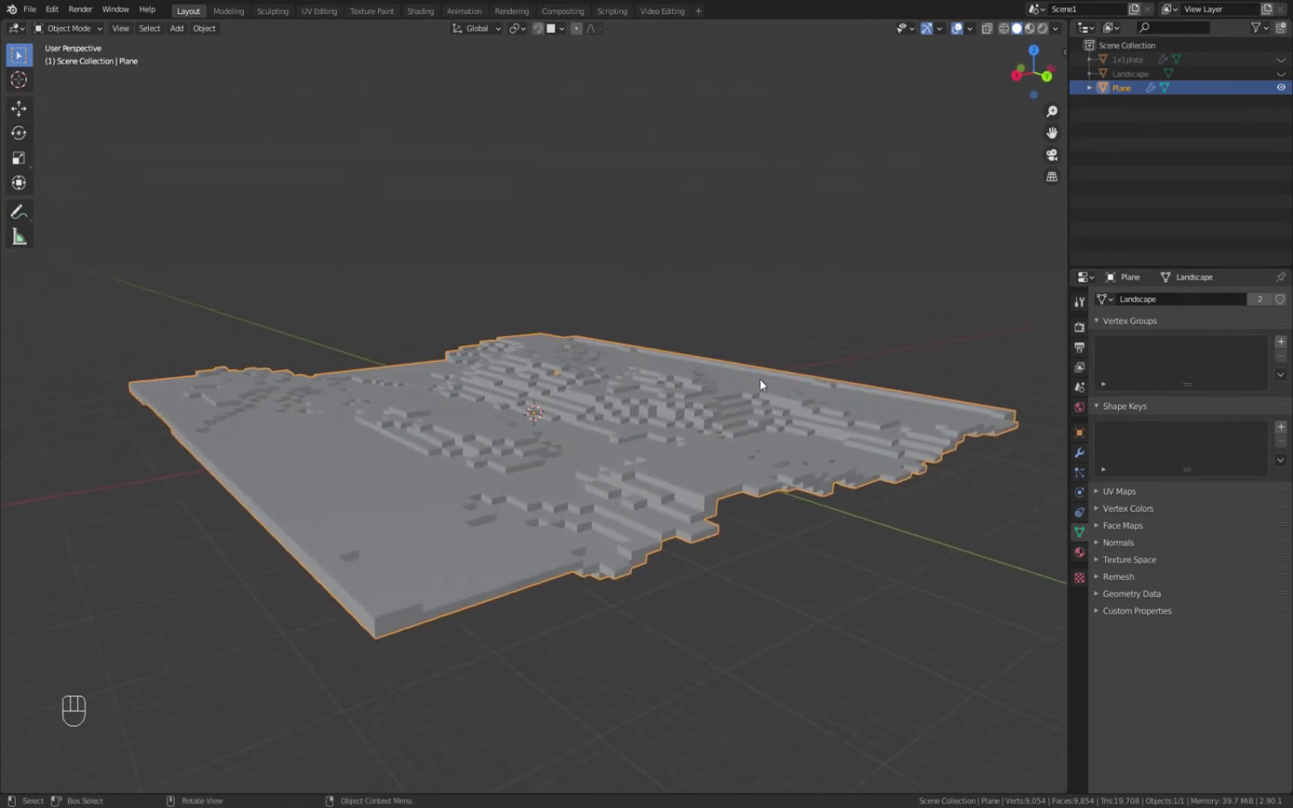
middle_click_drag(994, 346, 842, 329)
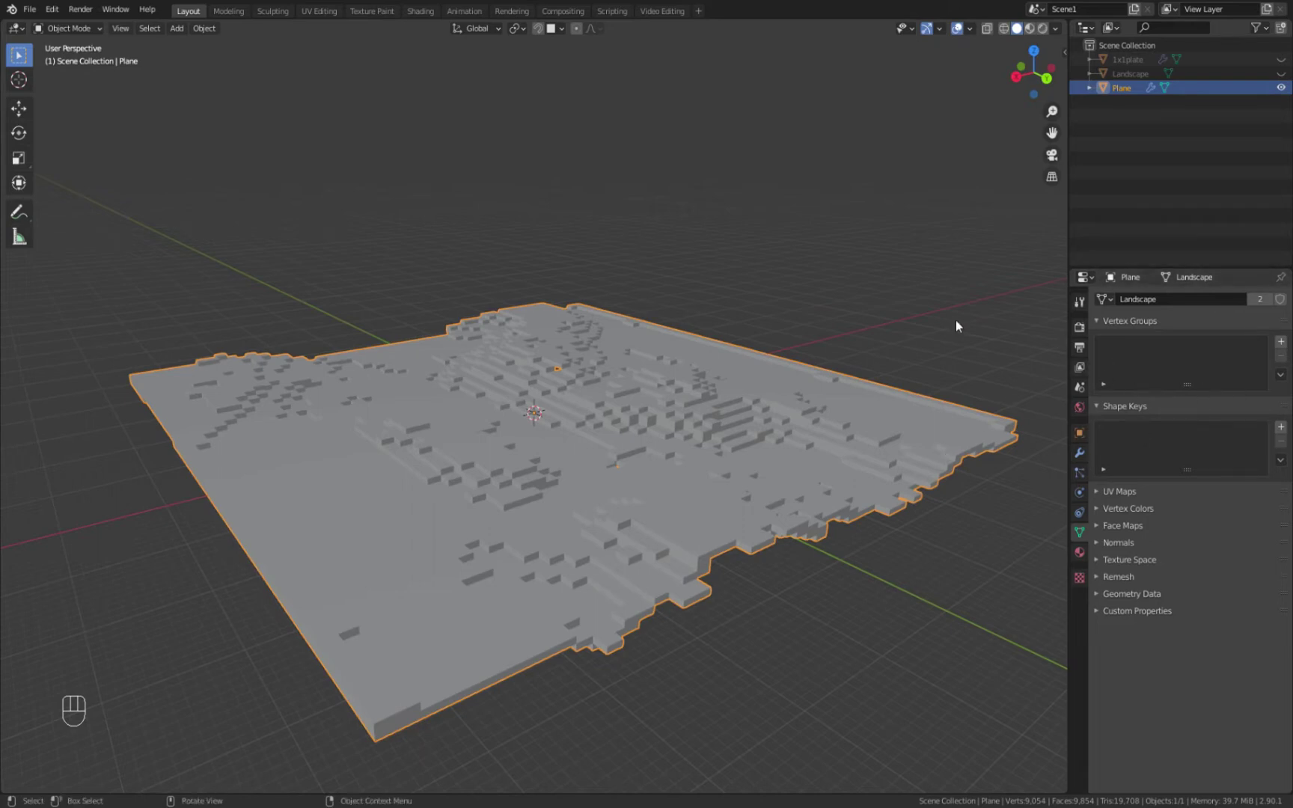
Unhide the 1x1plate object and raise it above the landscape to a Z location of 1.8078 m
left_click(1281, 59)
middle_click_drag(774, 330, 553, 413)
scroll(545, 438, "up", 3)
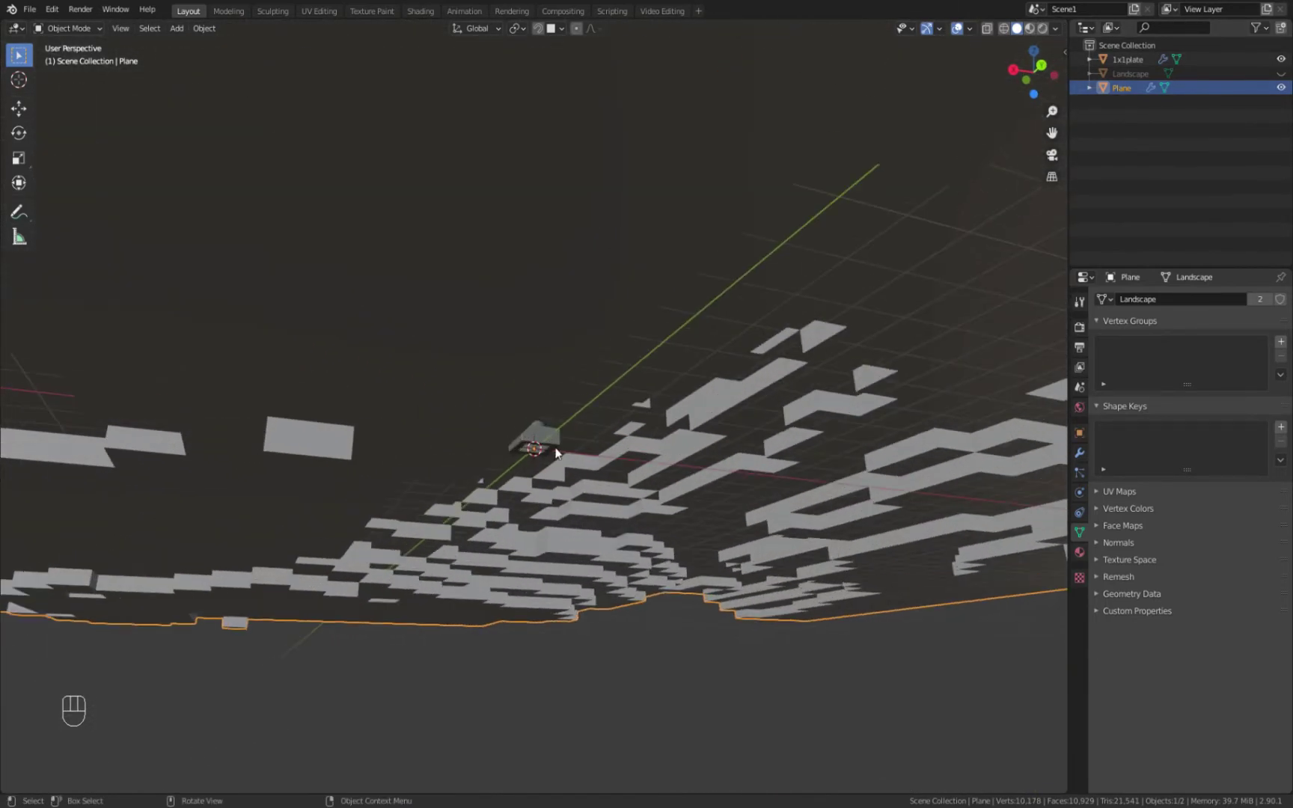
left_click(552, 447)
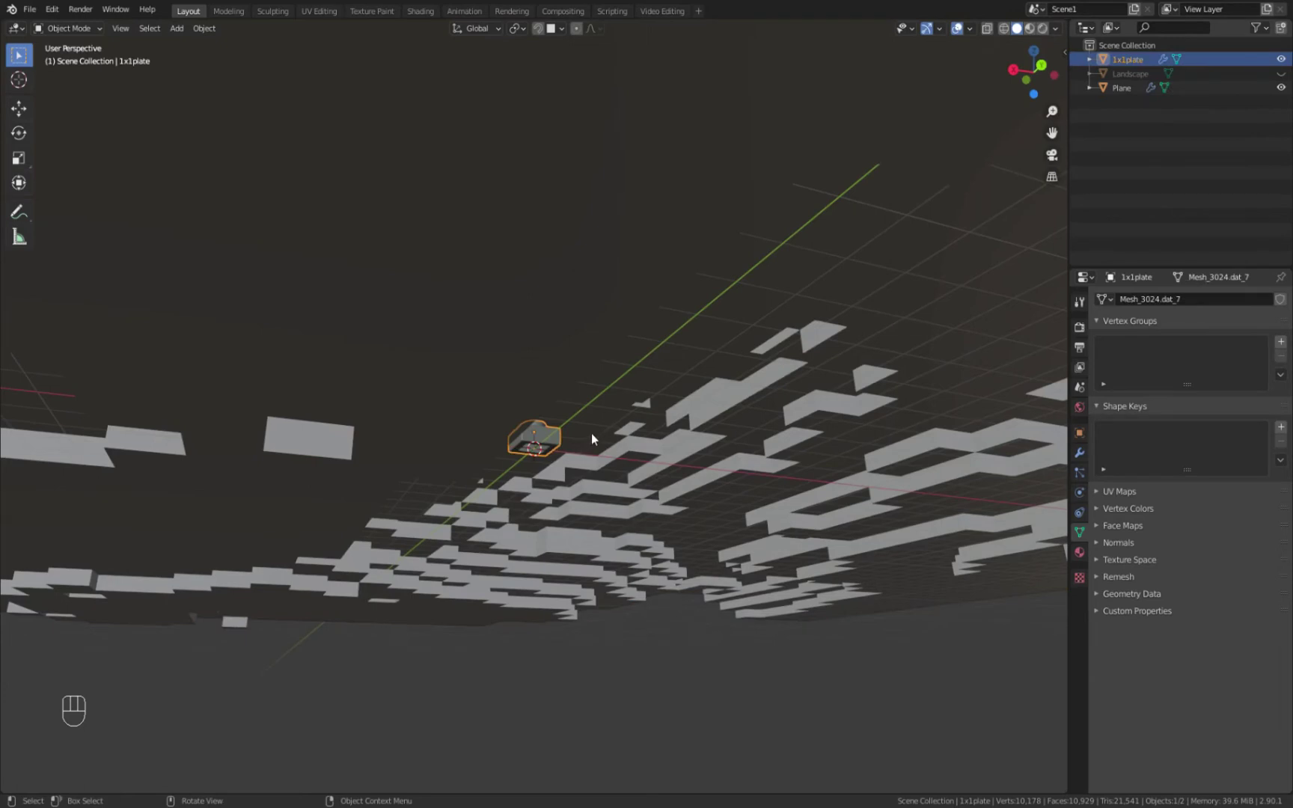
scroll(592, 435, "down", 3)
left_click(1079, 432)
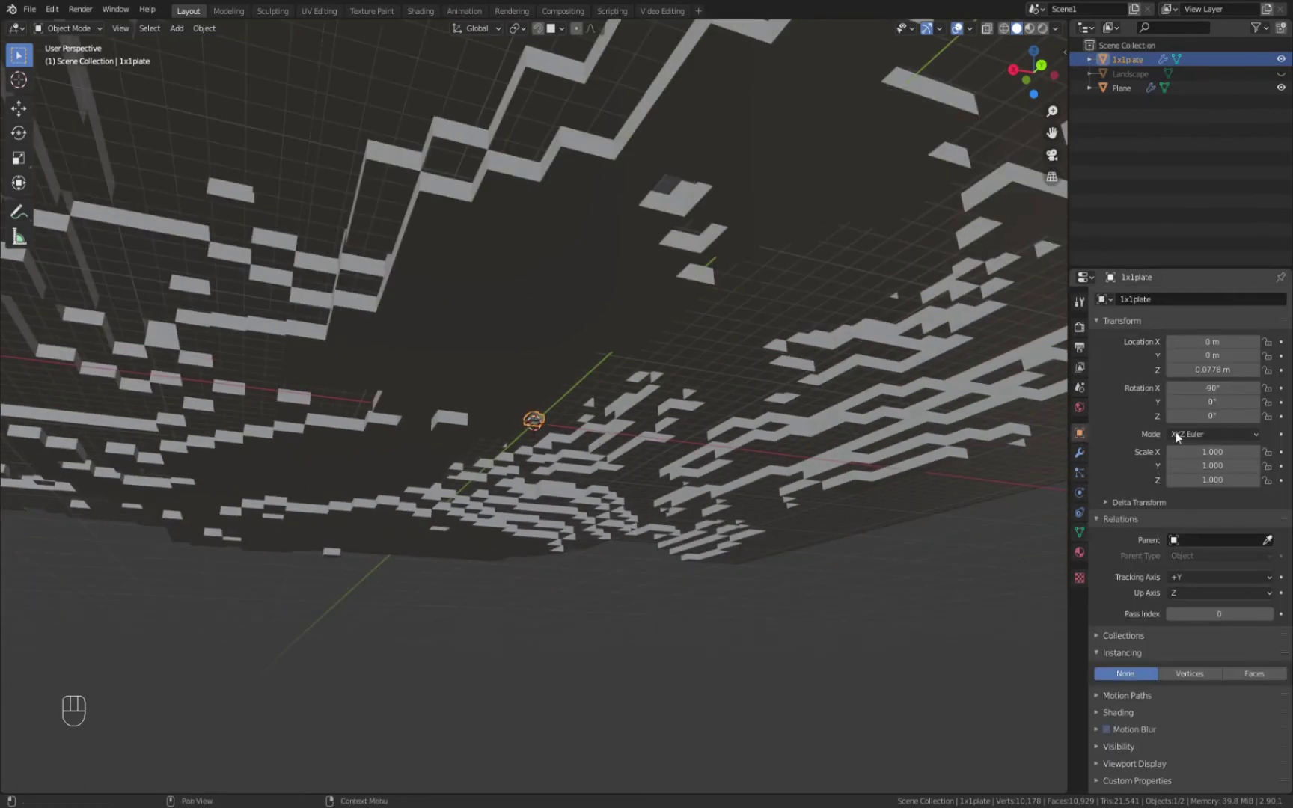
left_click_drag(1207, 370, 1282, 370)
middle_click_drag(446, 320, 569, 396)
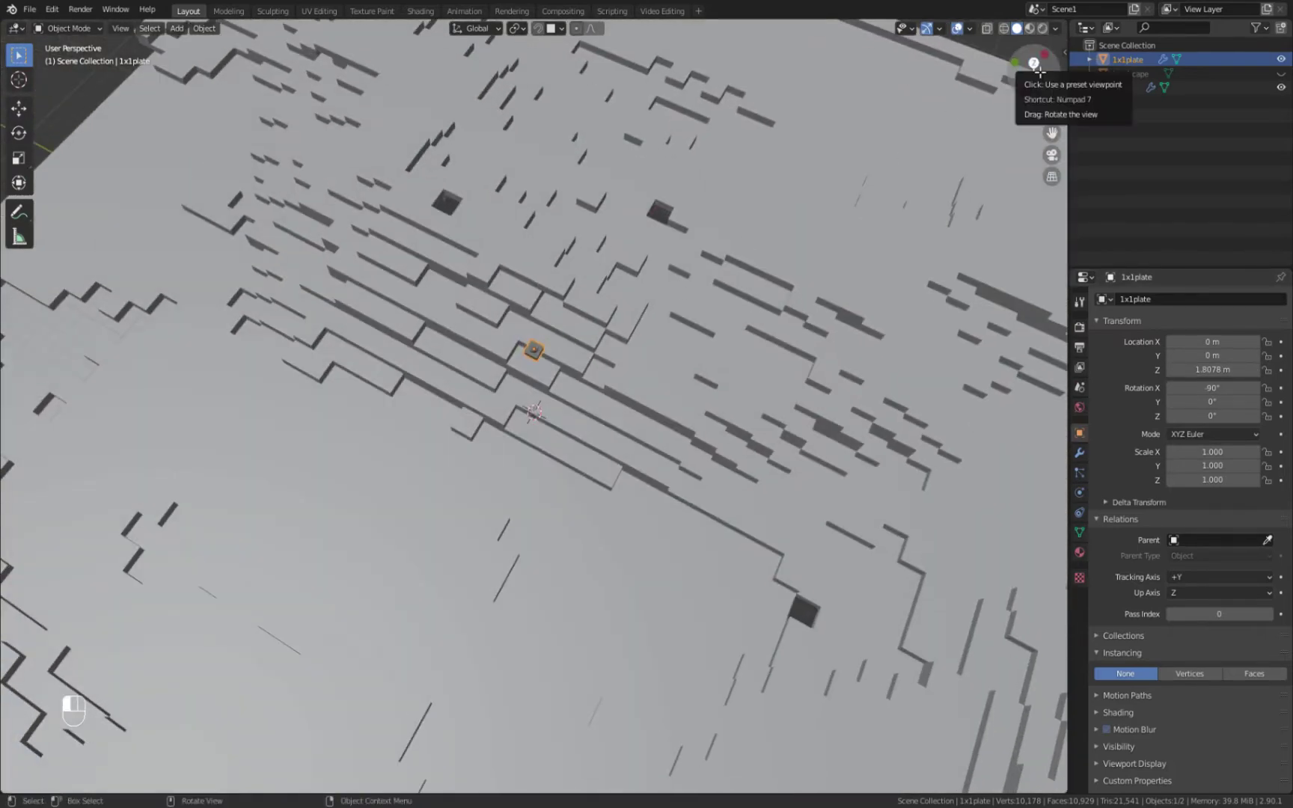
Select the plane and compare the plate's footprint with the remeshed block grid in a top wireframe view
left_click(1039, 70)
scroll(699, 380, "down", 4)
left_click(699, 368)
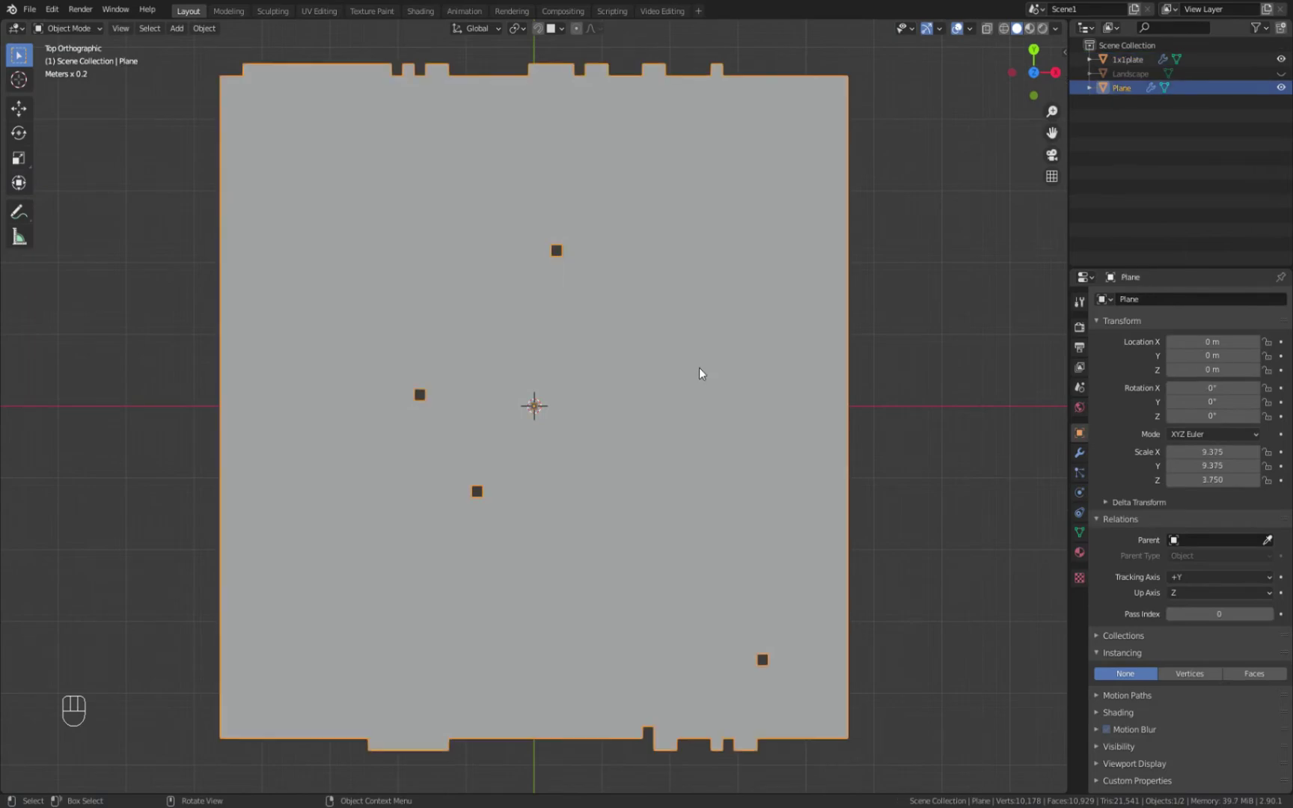
left_click(1002, 30)
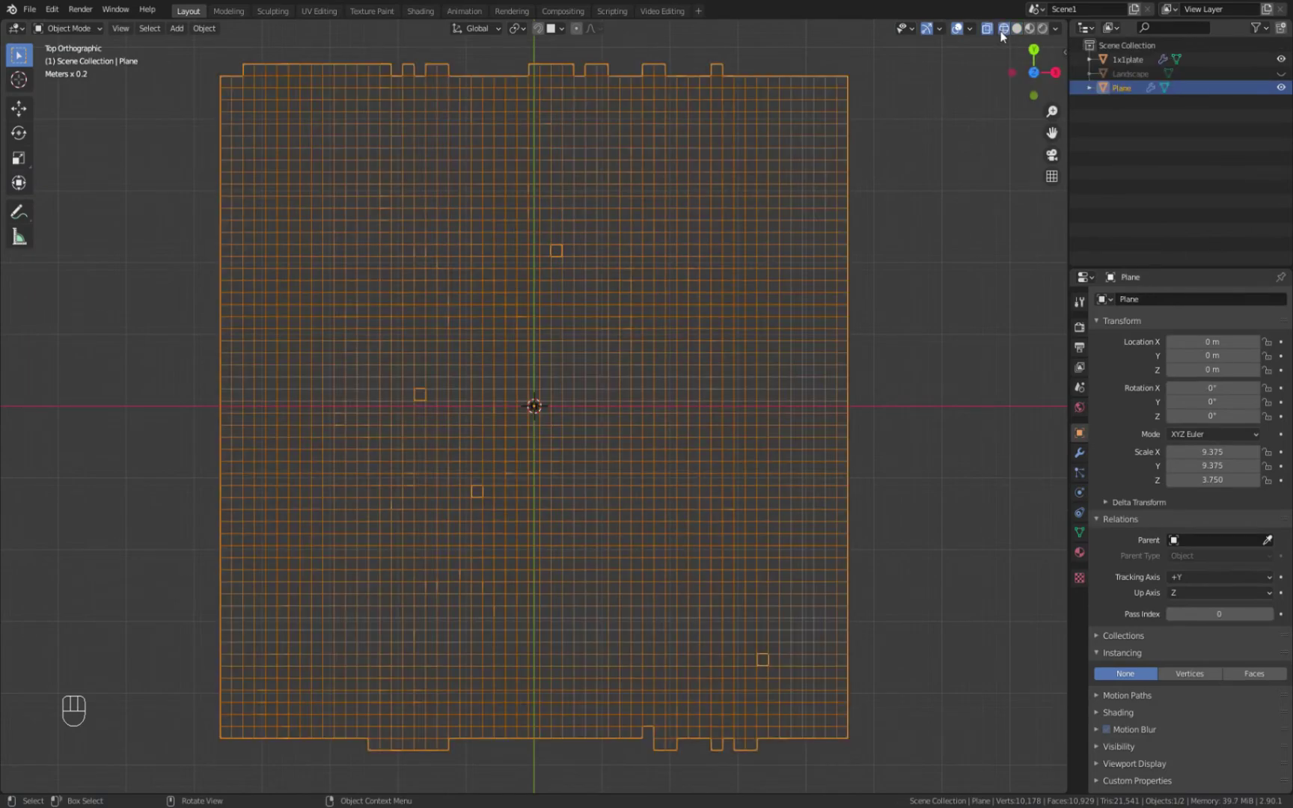
scroll(540, 440, "up", 12)
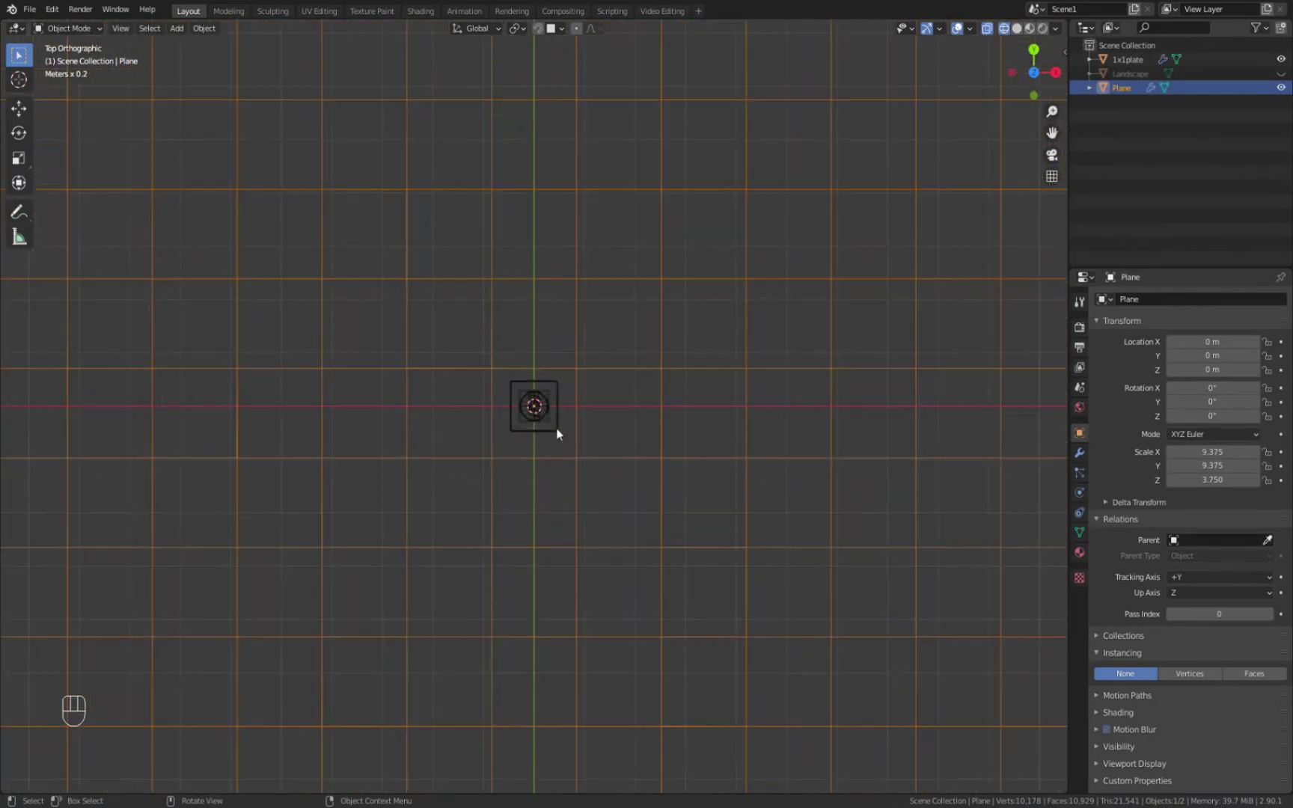
scroll(549, 408, "up", 2)
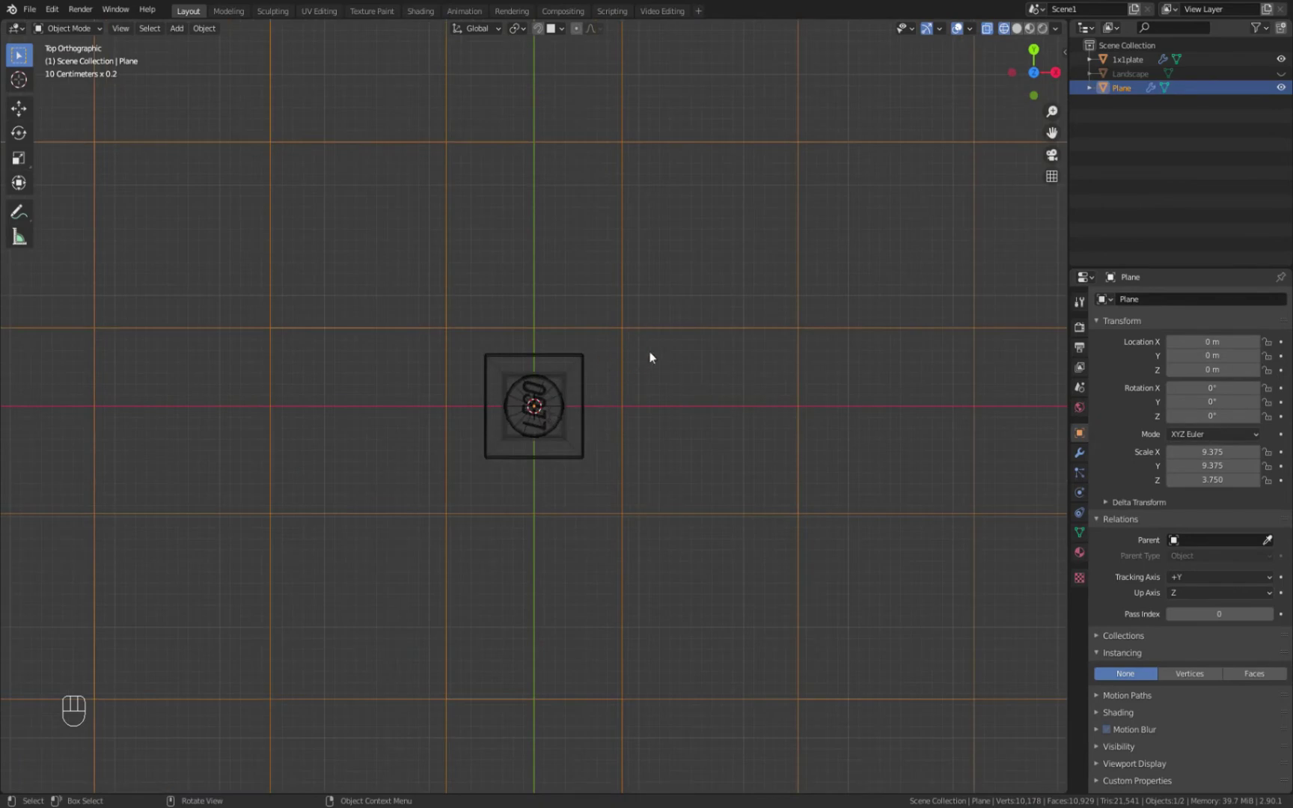
scroll(648, 359, "down", 3)
middle_click_drag(644, 384, 517, 354)
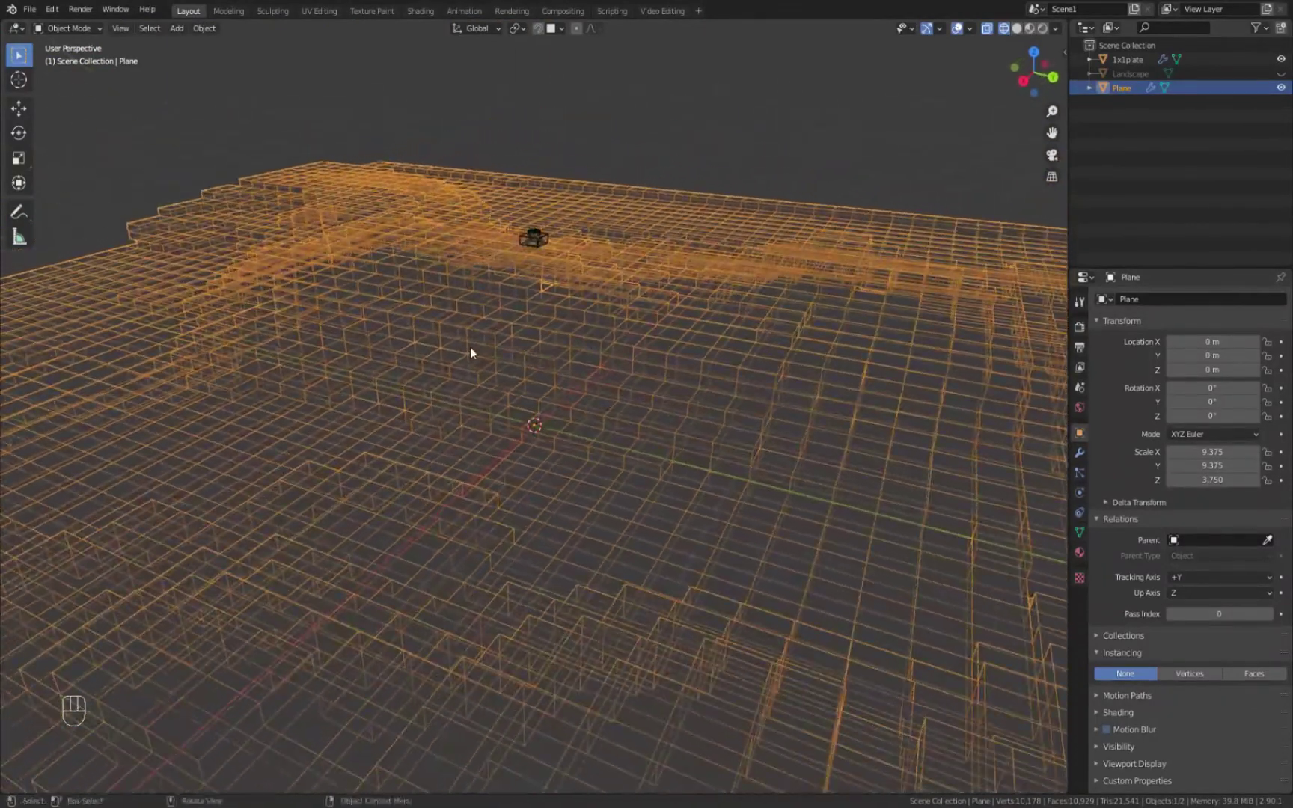
Show the plane's modifiers and examine the landscape's wireframe blocks around the 1x1 plate in perspective
left_click(1079, 452)
scroll(609, 355, "up", 8)
mouse_move(569, 343)
middle_mouse_down()
mouse_move(552, 301)
mouse_move(551, 326)
middle_mouse_up()
middle_click_drag(593, 267, 554, 290)
scroll(573, 315, "down", 5)
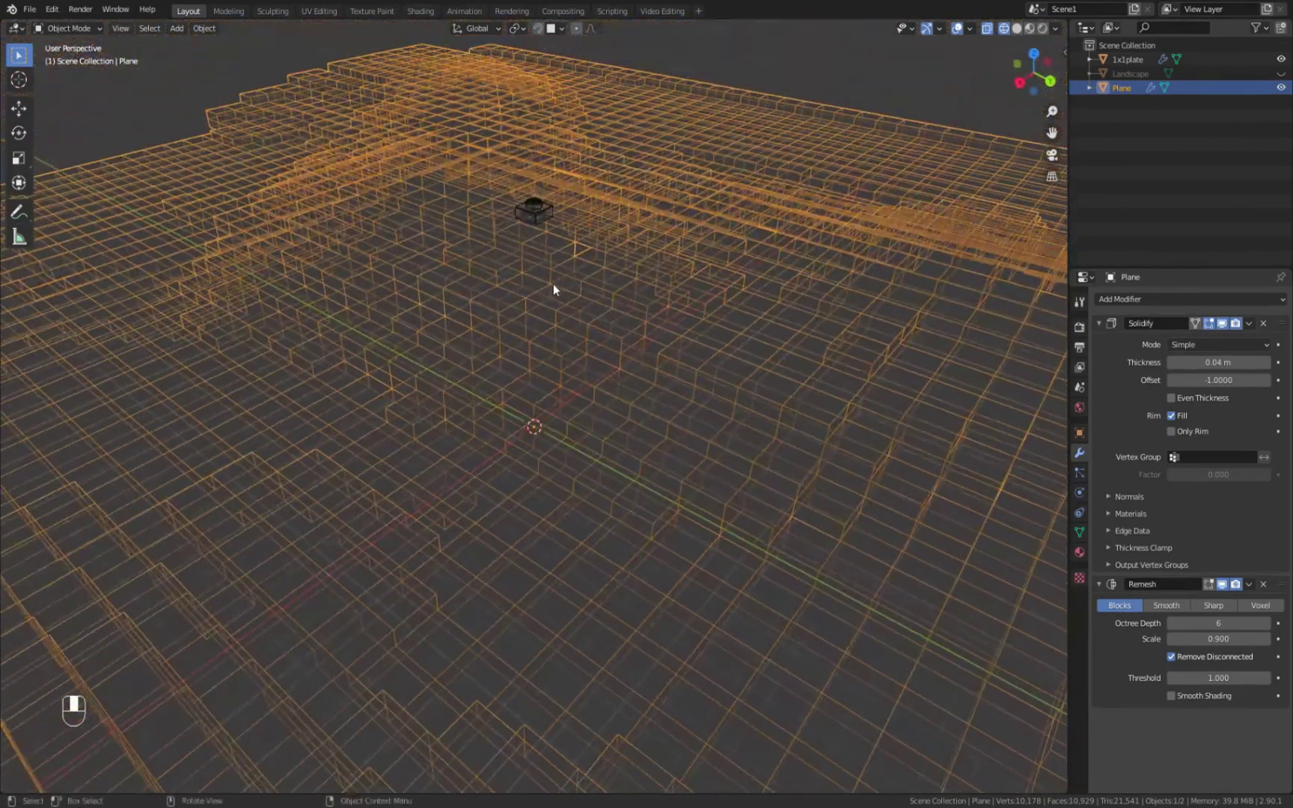
scroll(547, 292, "down", 3)
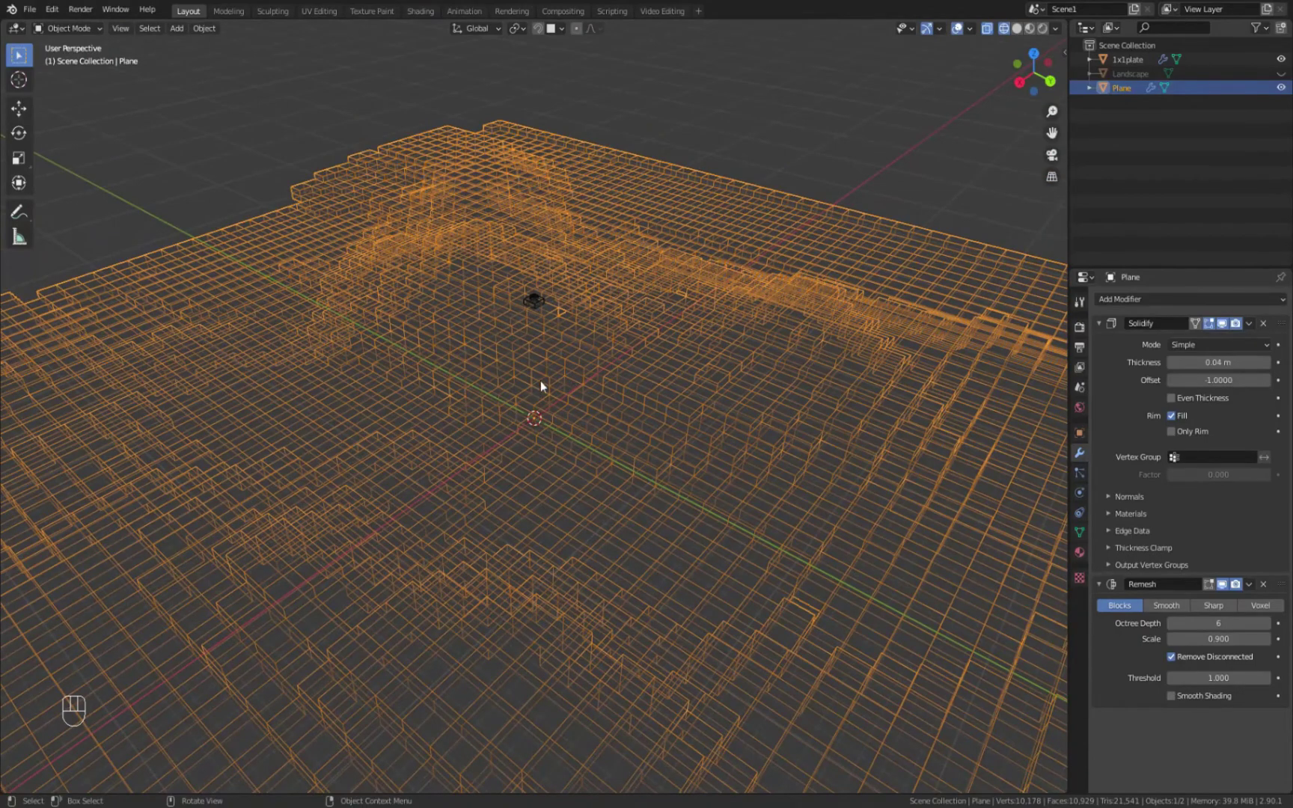
scroll(540, 386, "up", 5)
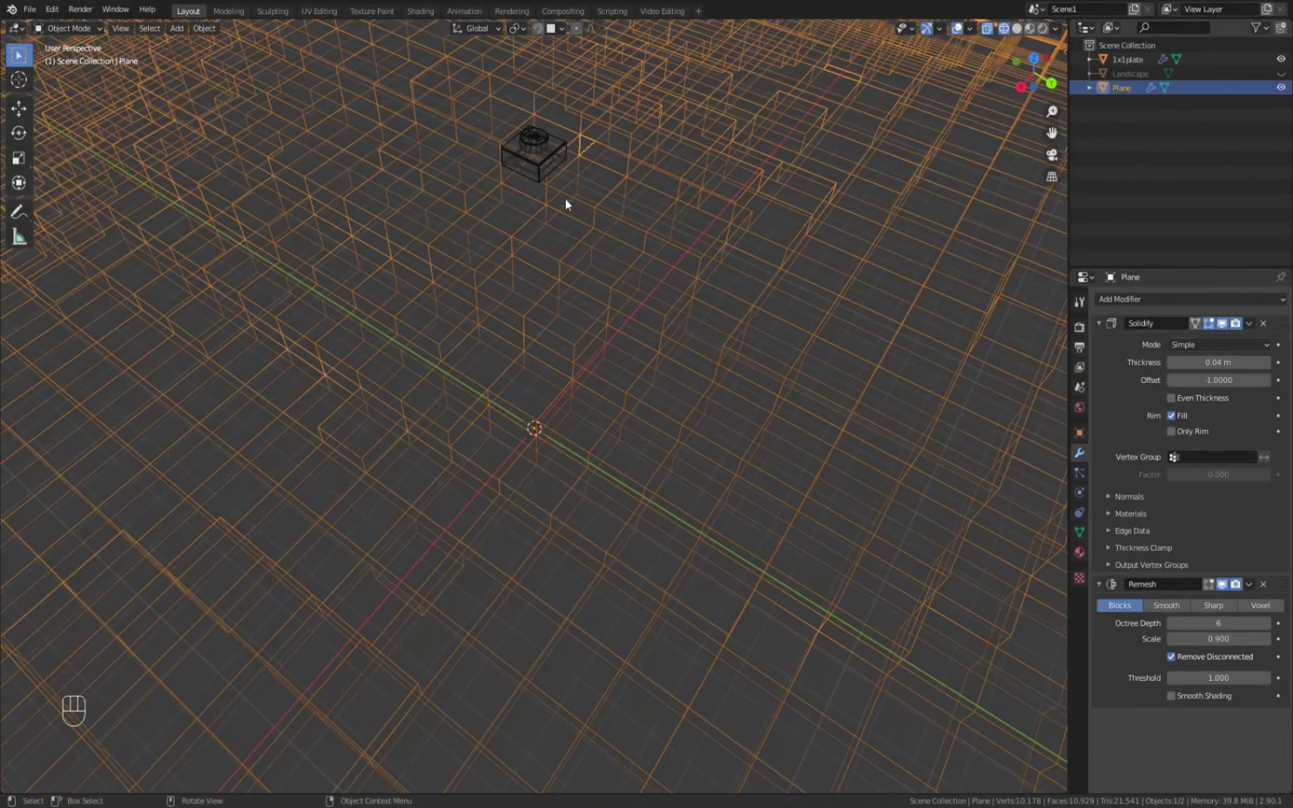
middle_click_drag(565, 198, 566, 222)
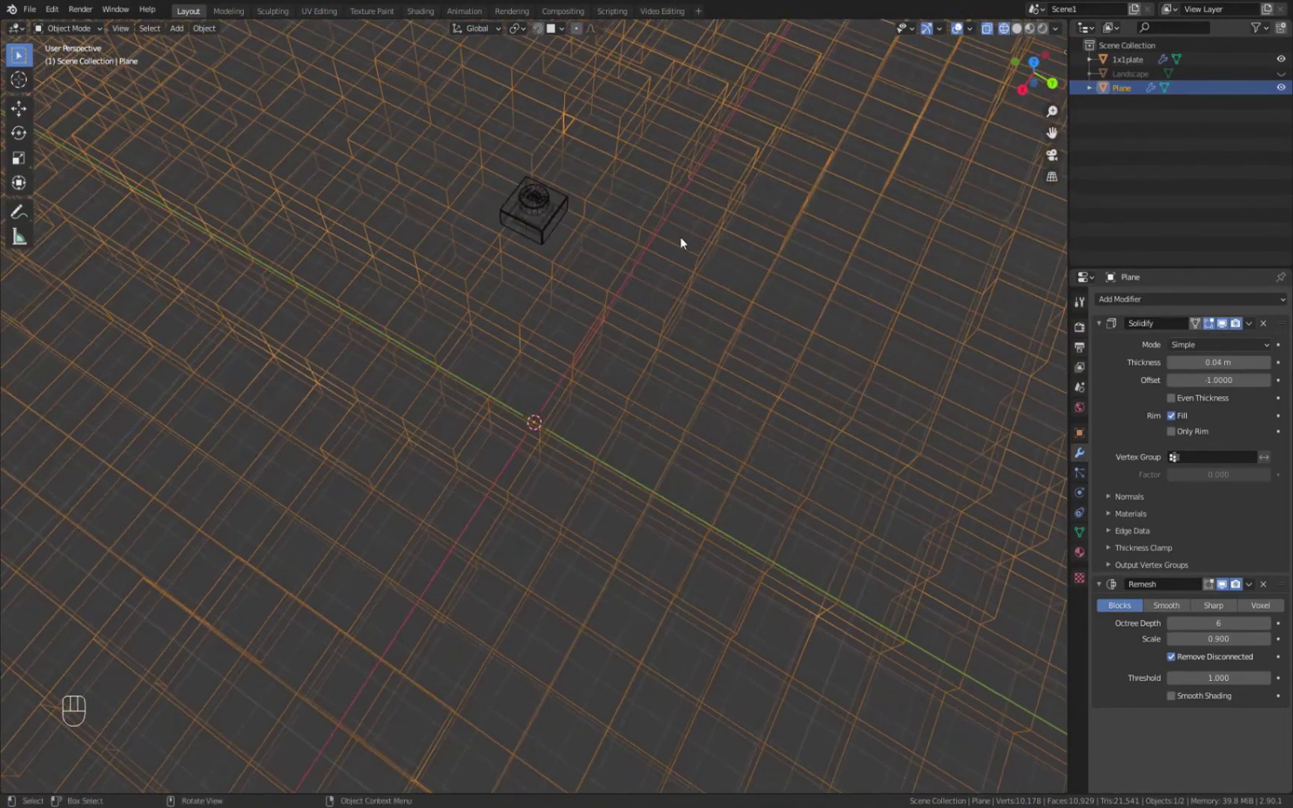
From the top view, match the grid to the plate by setting Remesh octree depth to 7 and scale to 0.783
left_click(1039, 65)
scroll(545, 418, "up", 8)
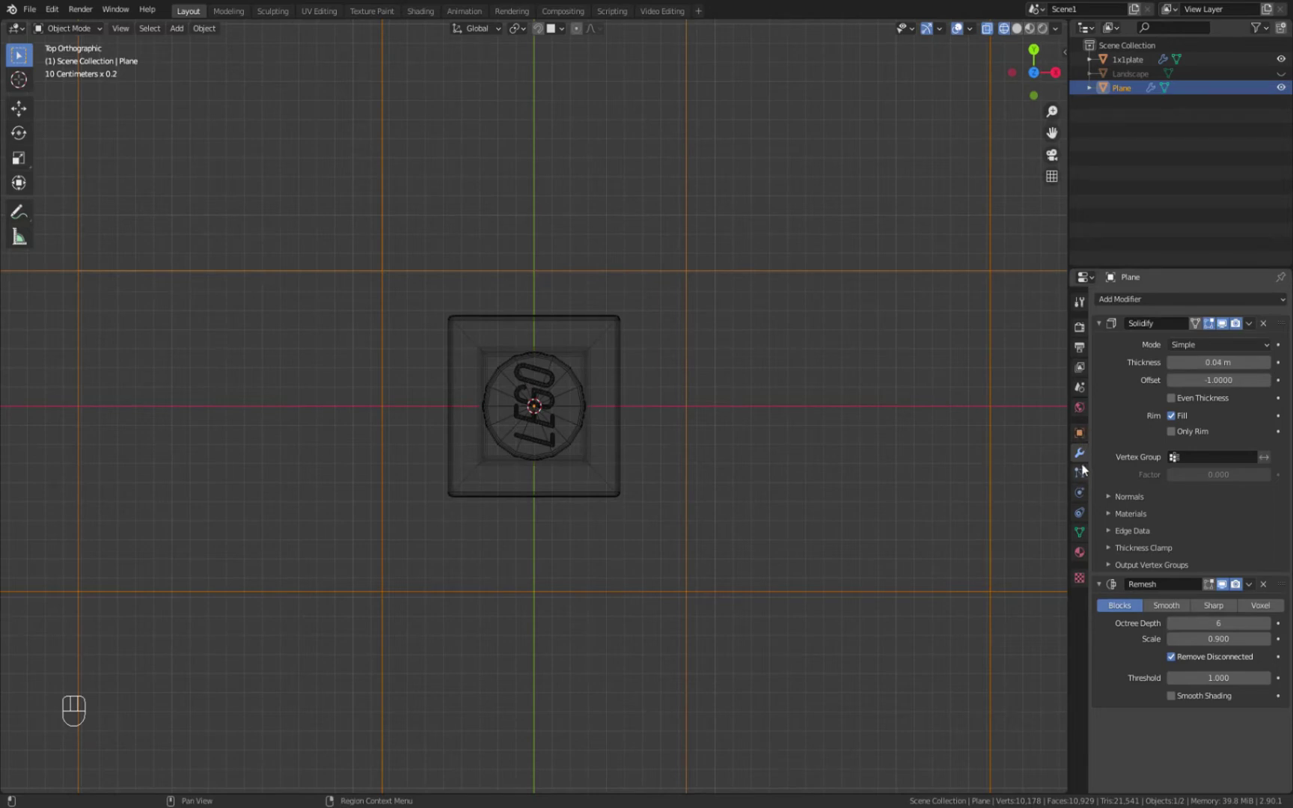
left_click(1265, 625)
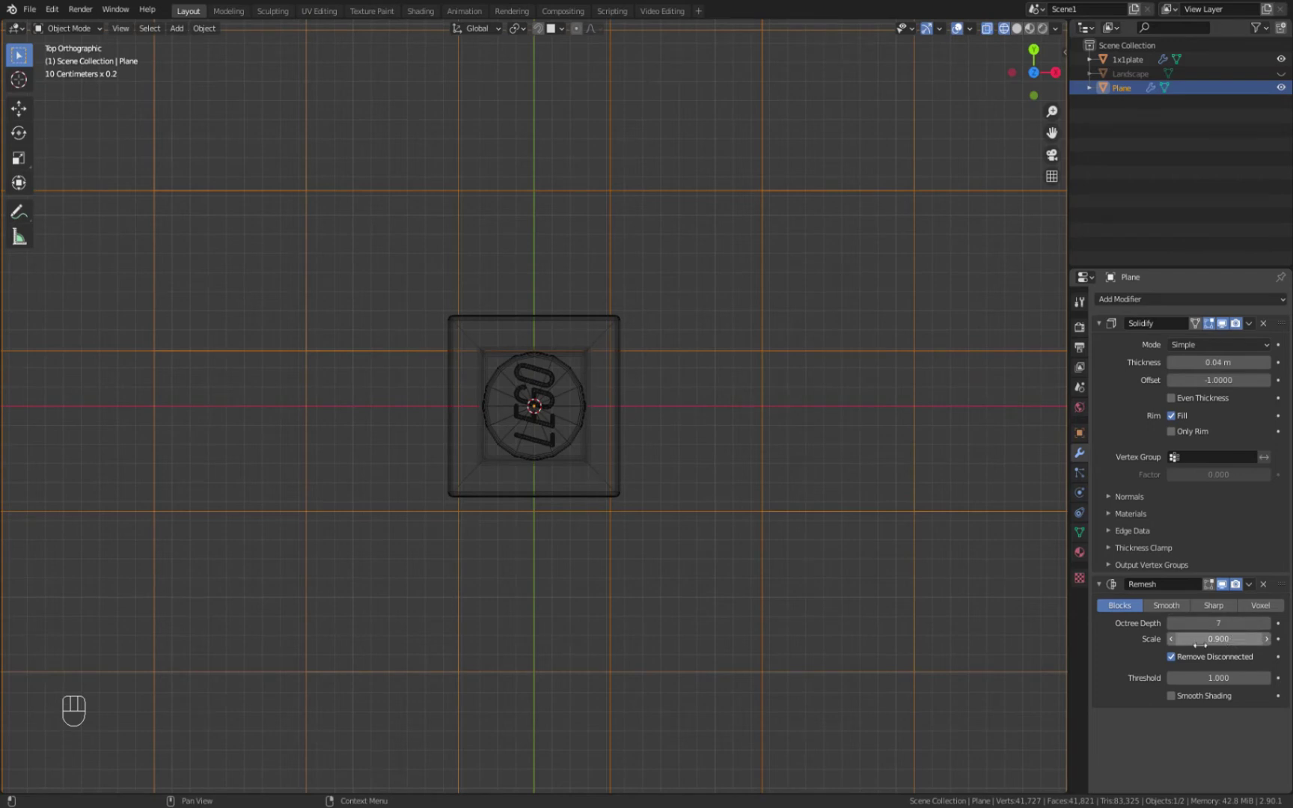
left_click(1231, 642)
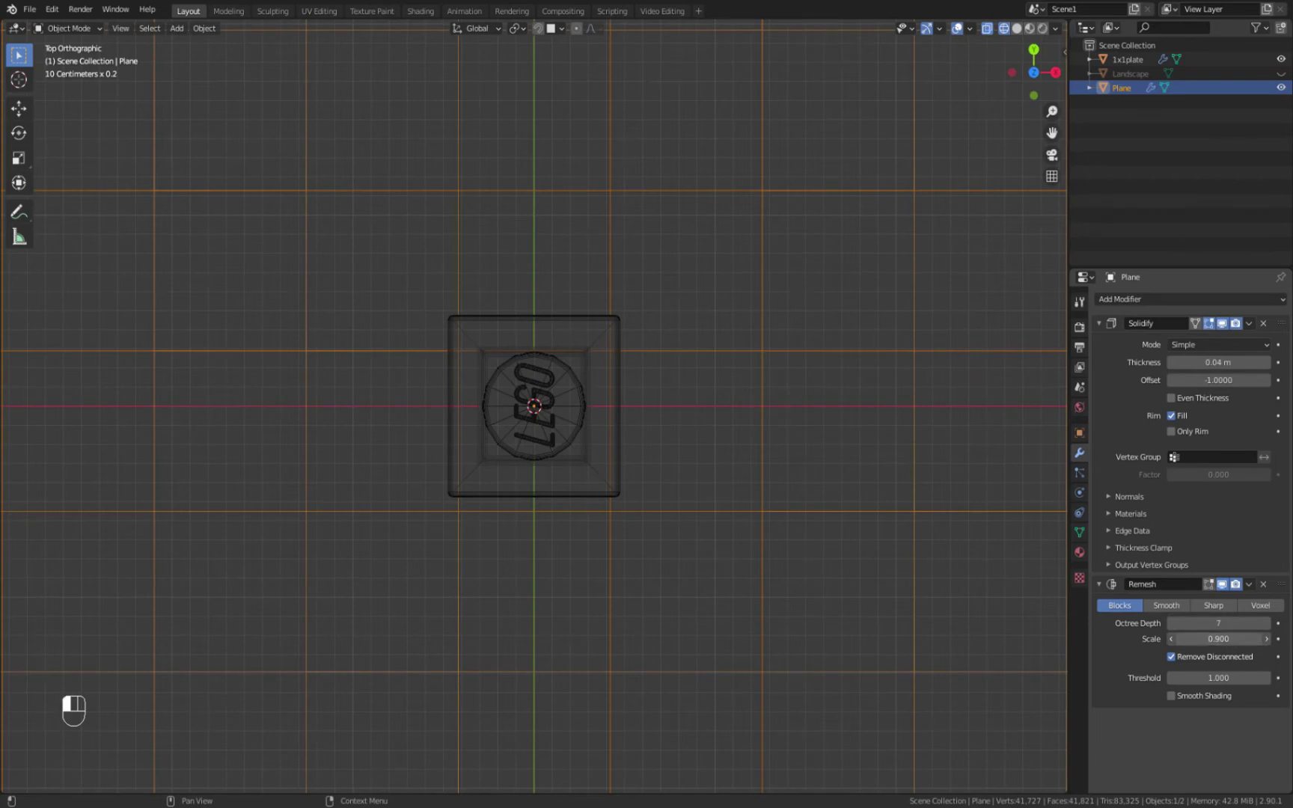
mouse_move(1231, 641)
left_mouse_down()
mouse_move(1198, 641)
mouse_move(1209, 641)
left_mouse_up()
left_click(584, 482)
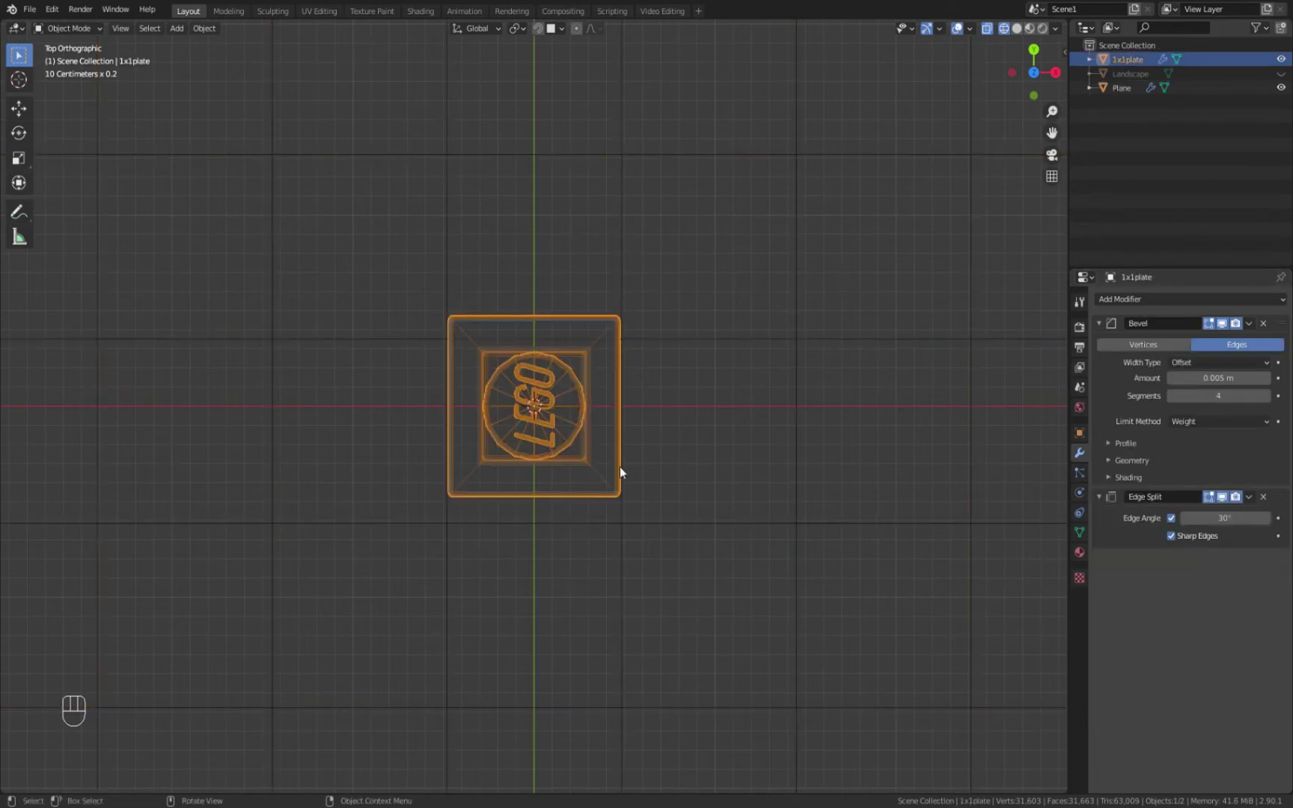
key("g")
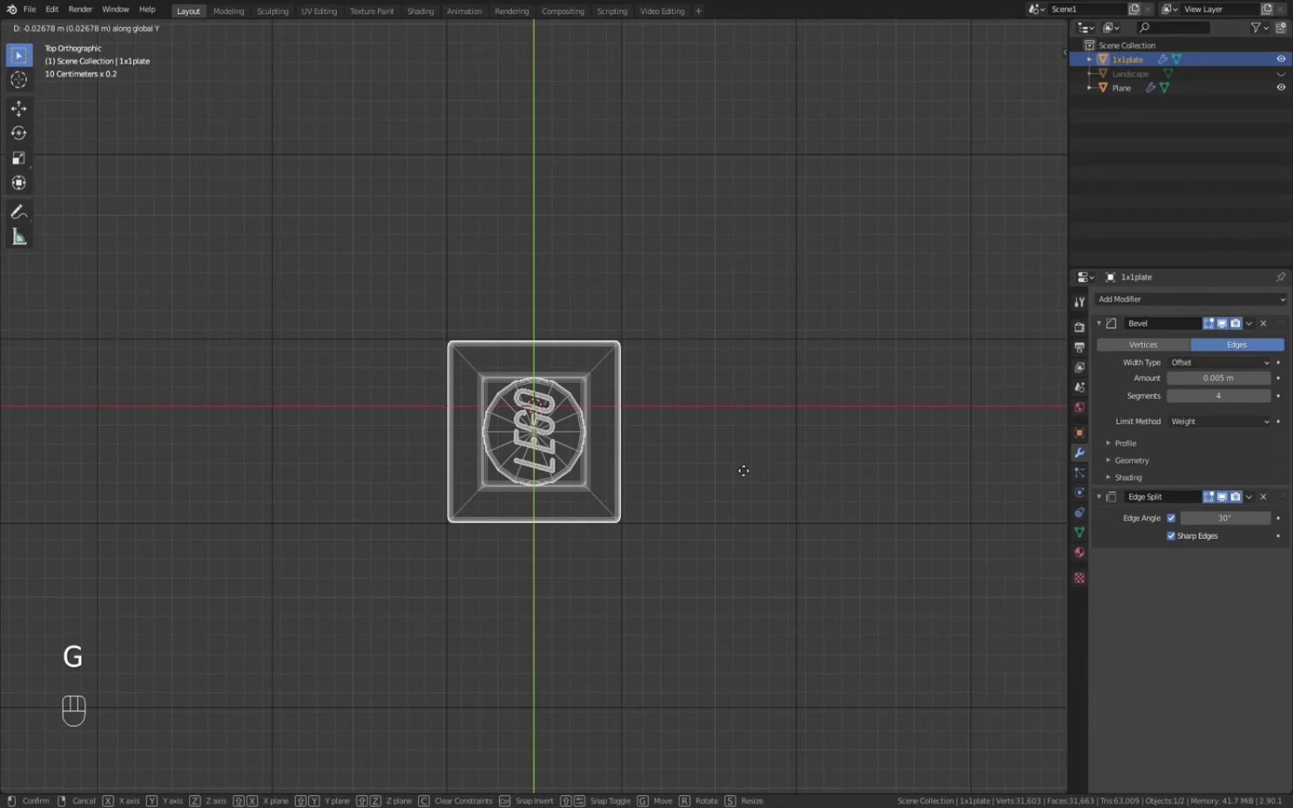
right_click(743, 469)
Return the viewport to solid shading and inspect the landscape's finer stepped blocks alongside the 1x1 plate
middle_click_drag(727, 452, 601, 425)
scroll(595, 462, "down", 8)
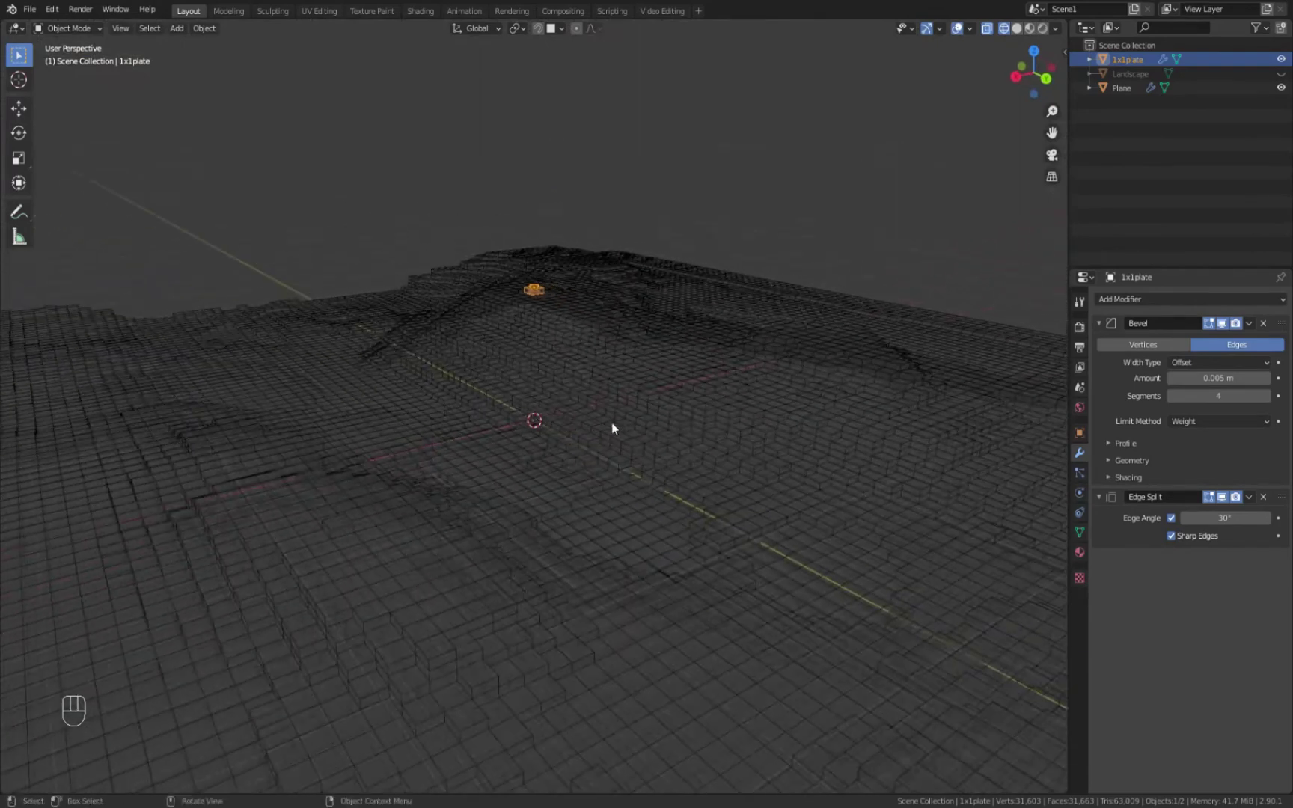
left_click(1017, 28)
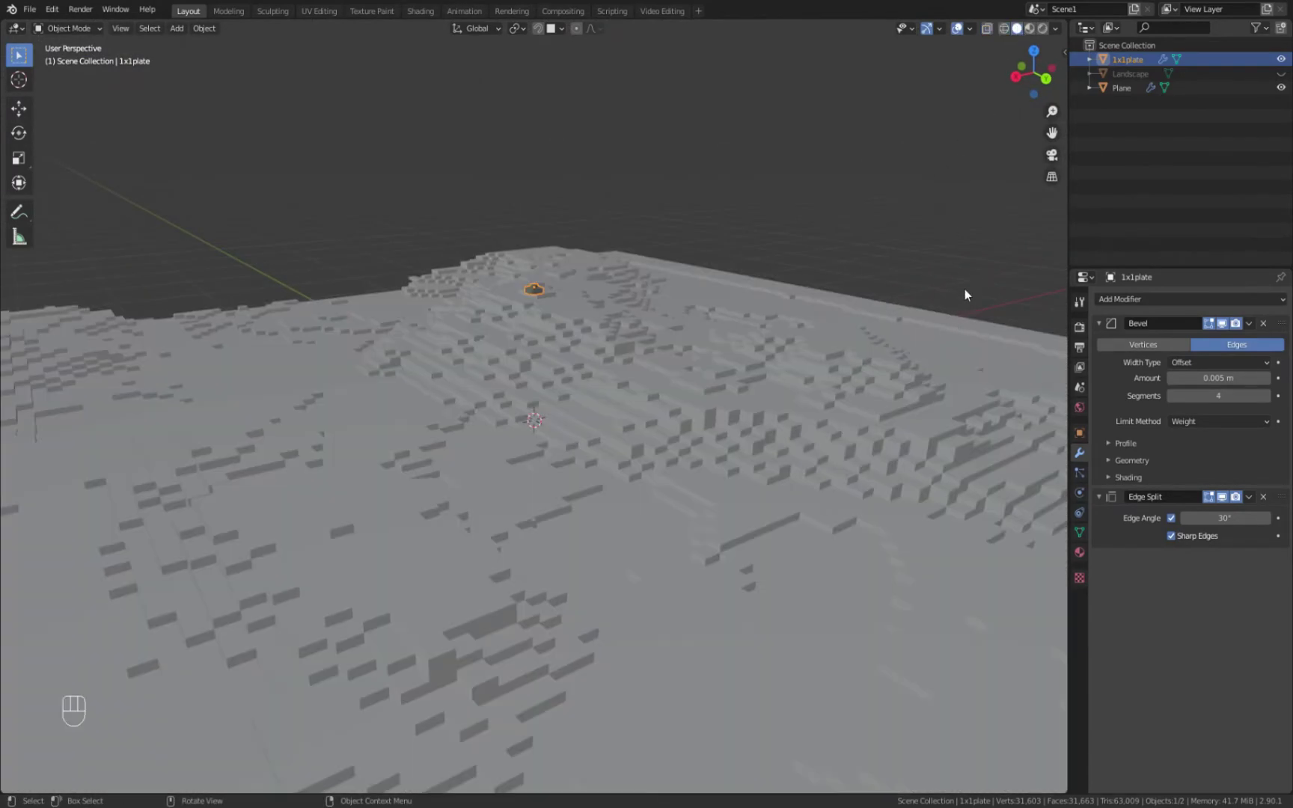
scroll(638, 353, "down", 3)
left_click(695, 301)
middle_click_drag(696, 300, 557, 323)
scroll(610, 486, "up", 5)
mouse_move(610, 487)
middle_mouse_down()
mouse_move(591, 452)
mouse_move(493, 445)
mouse_move(565, 438)
mouse_move(645, 463)
mouse_move(606, 490)
middle_mouse_up()
scroll(569, 471, "up", 4)
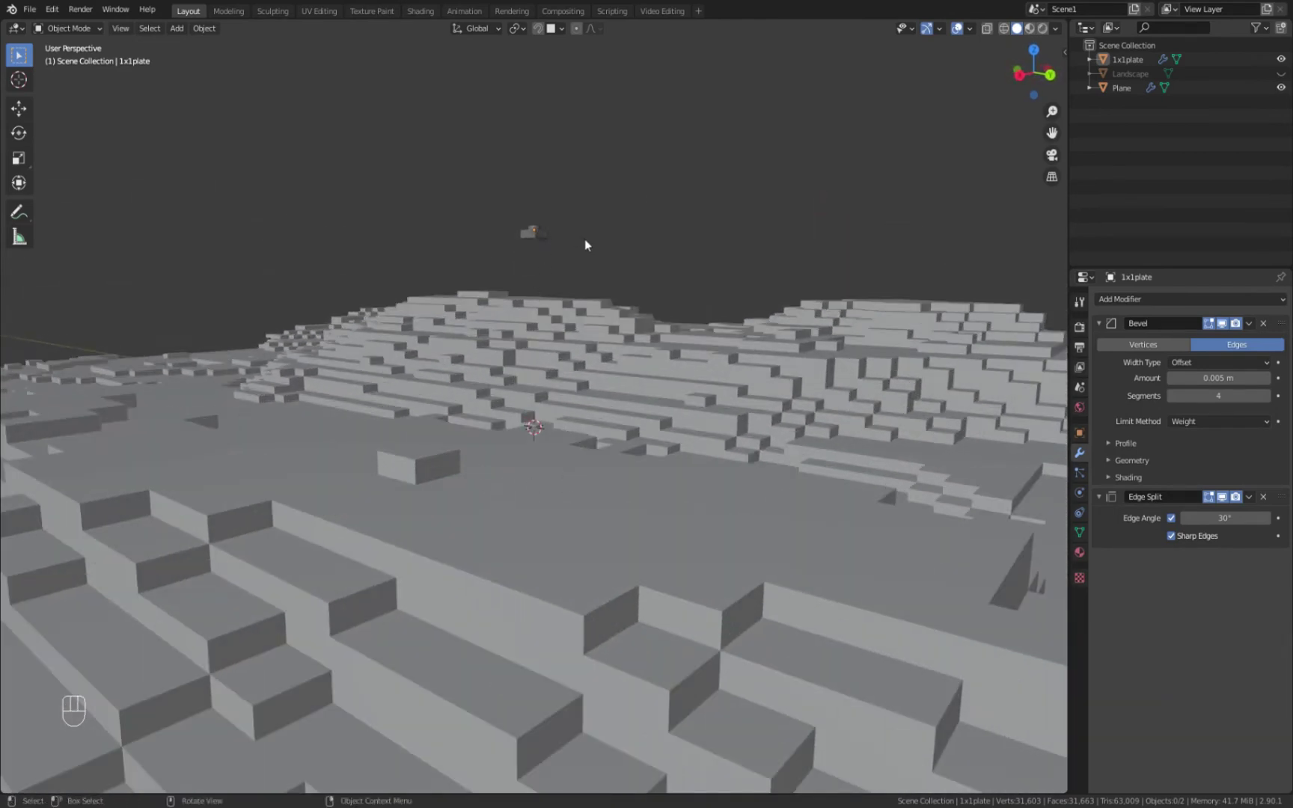
middle_click_drag(557, 246, 547, 344)
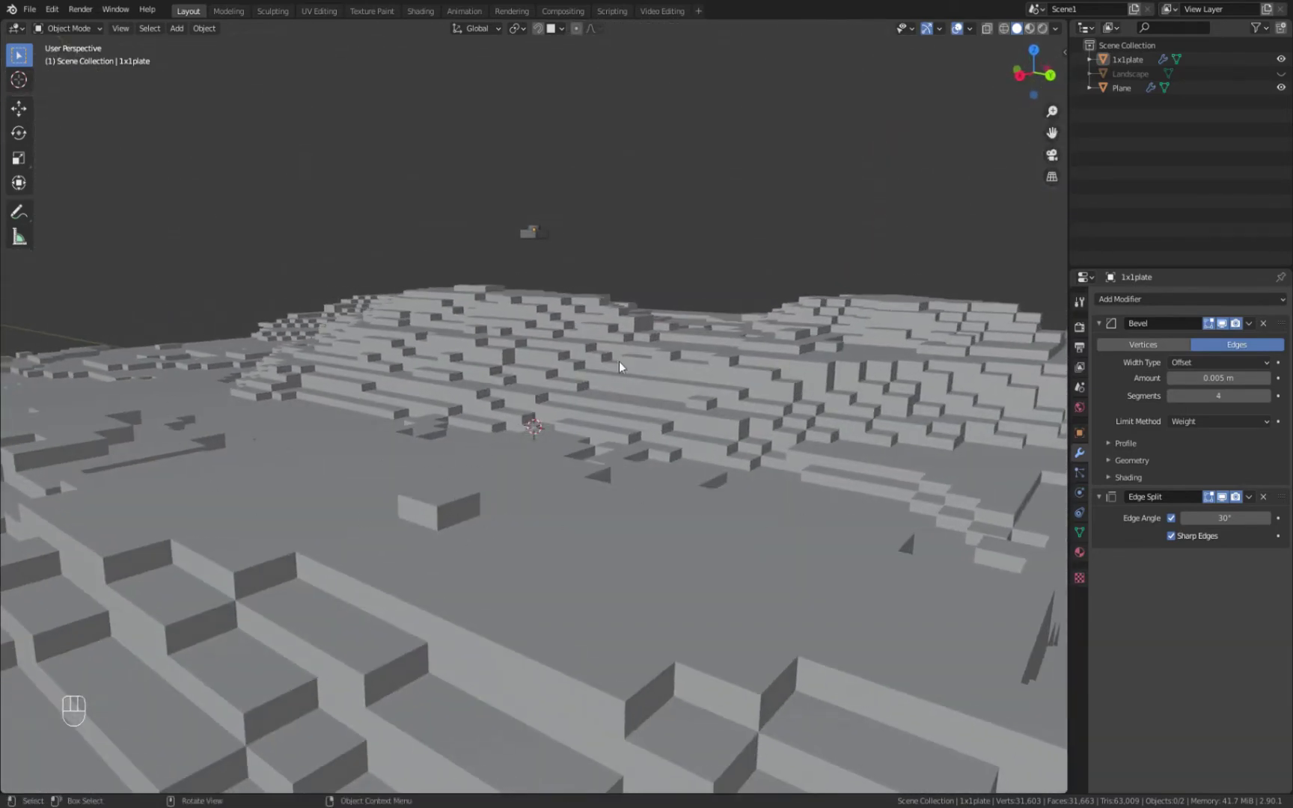
middle_click_drag(755, 423, 560, 389)
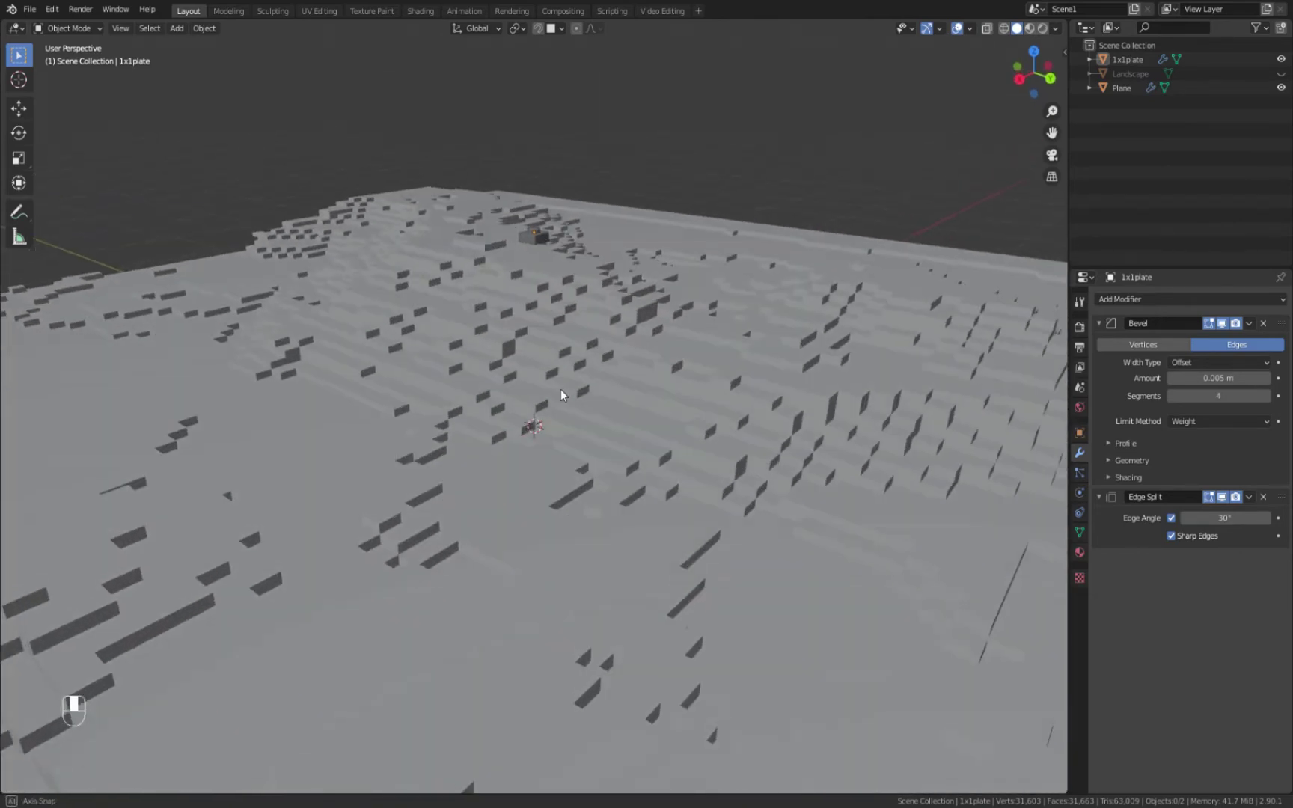
Reselect the plane and add a new particle system to it
left_click(547, 229)
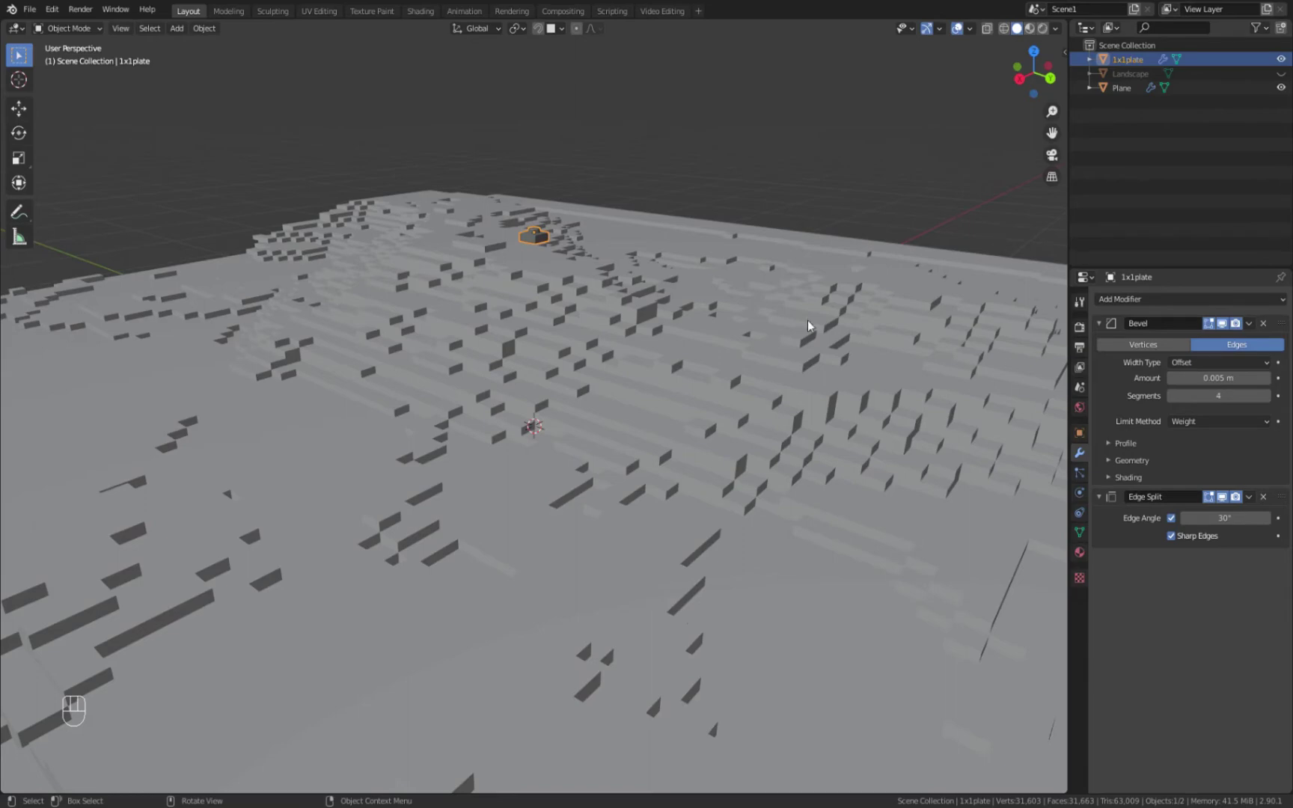
left_click(731, 318)
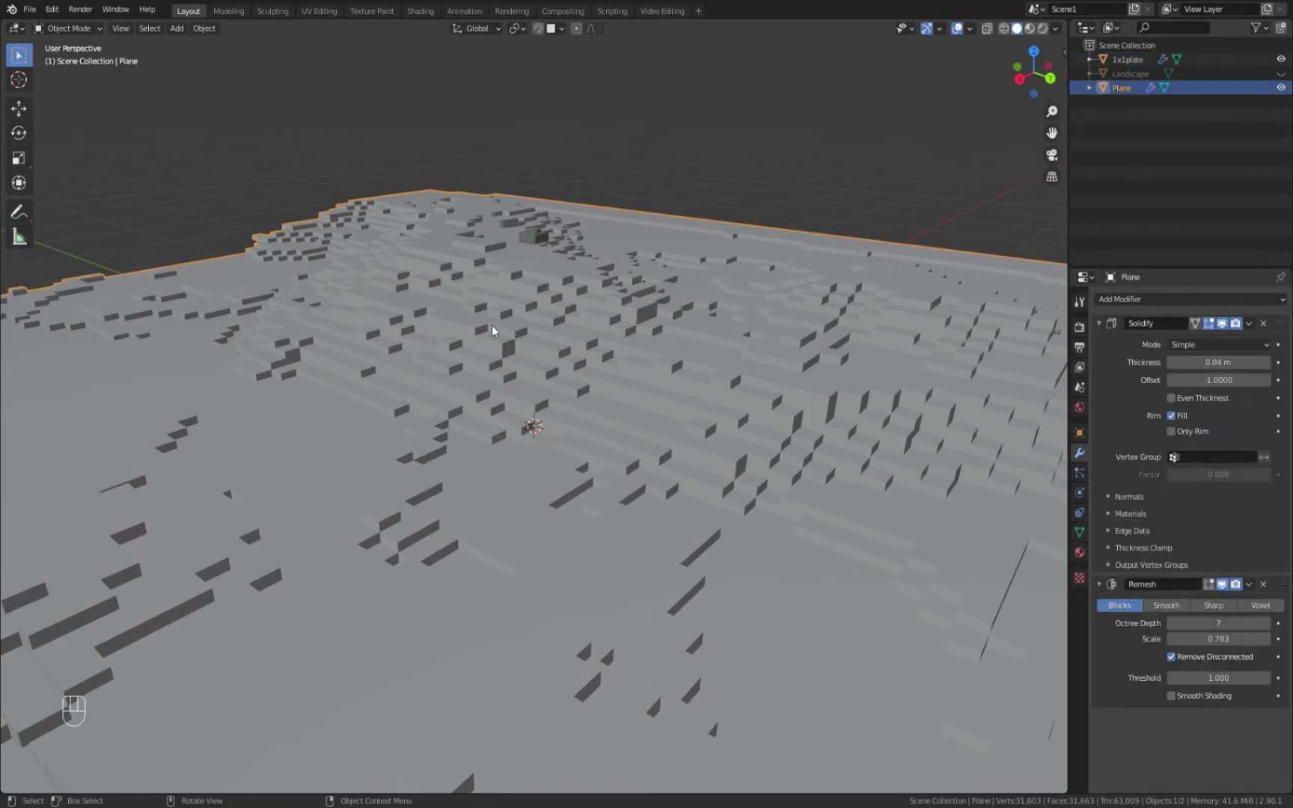
scroll(673, 387, "down", 2)
scroll(687, 386, "down", 6)
scroll(741, 438, "up", 5)
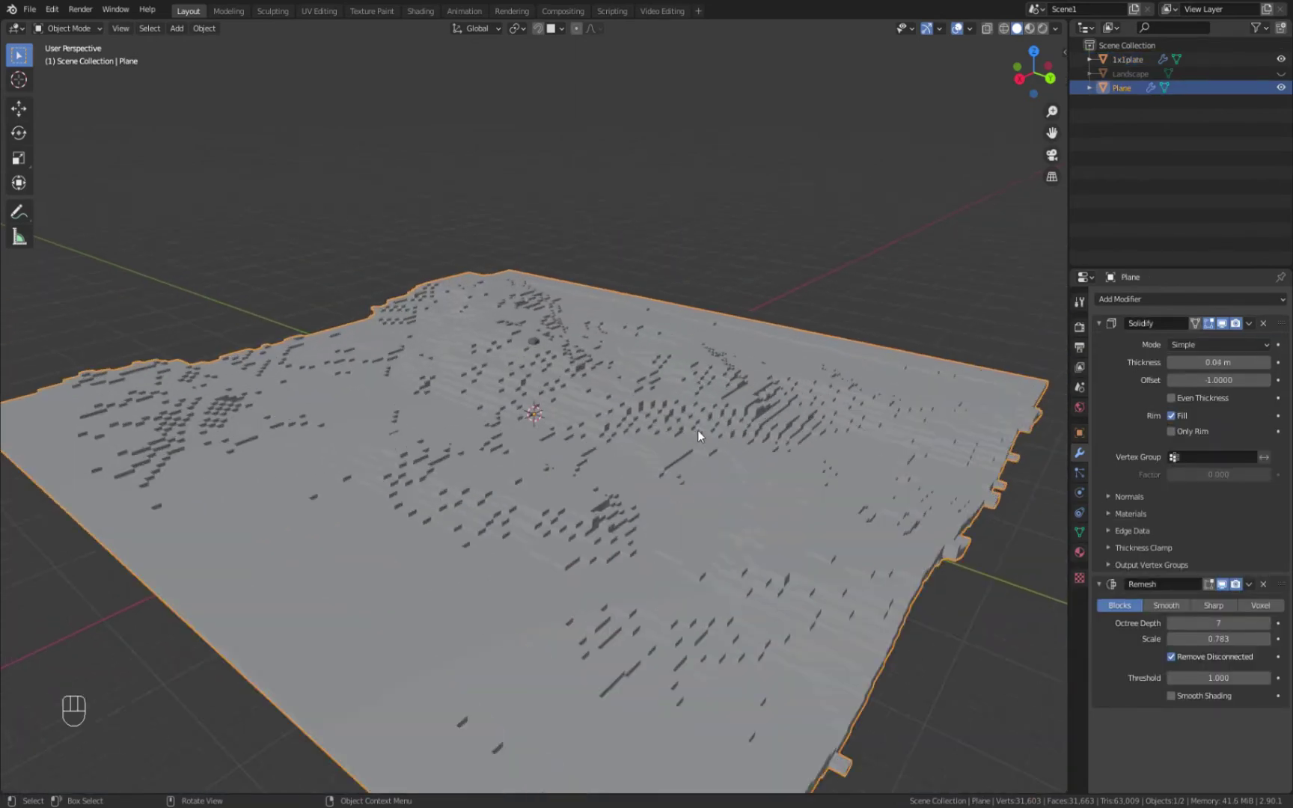
middle_click_drag(613, 469, 577, 352)
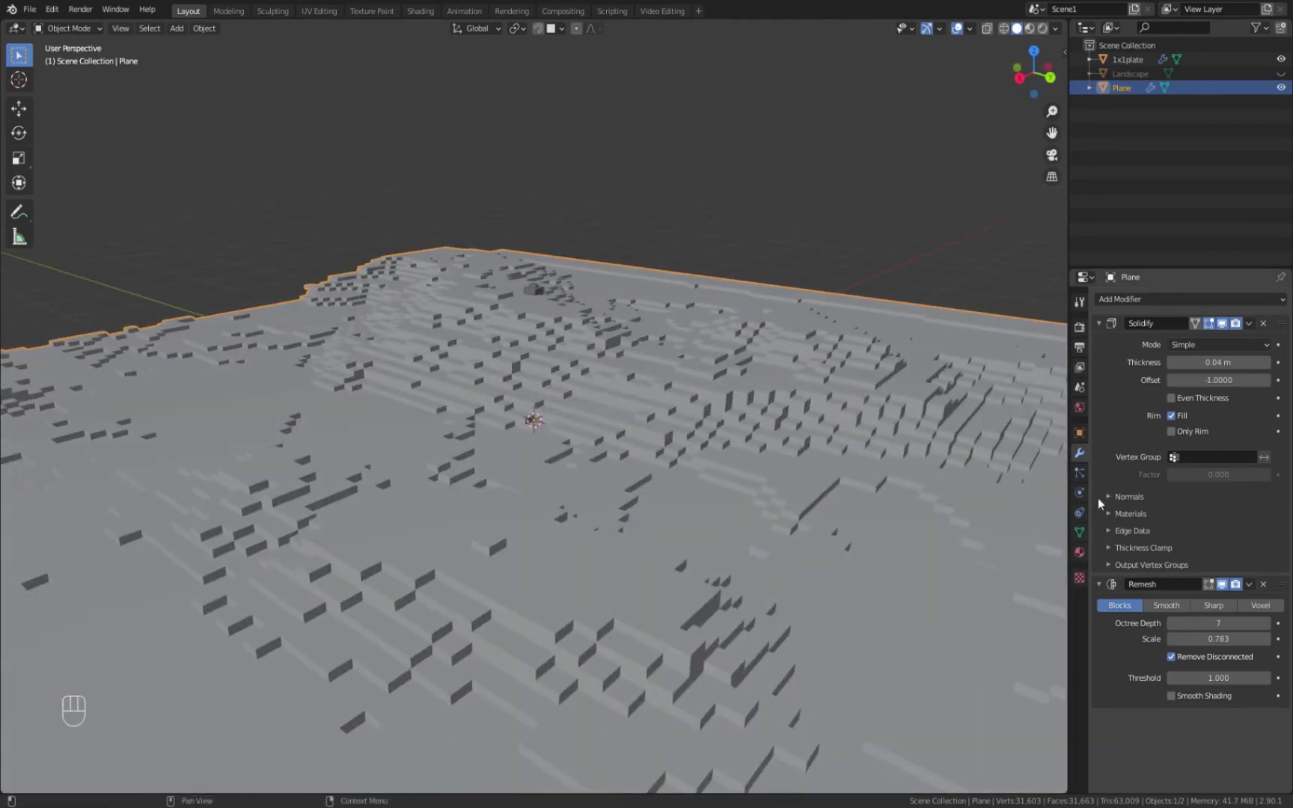
left_click(1080, 473)
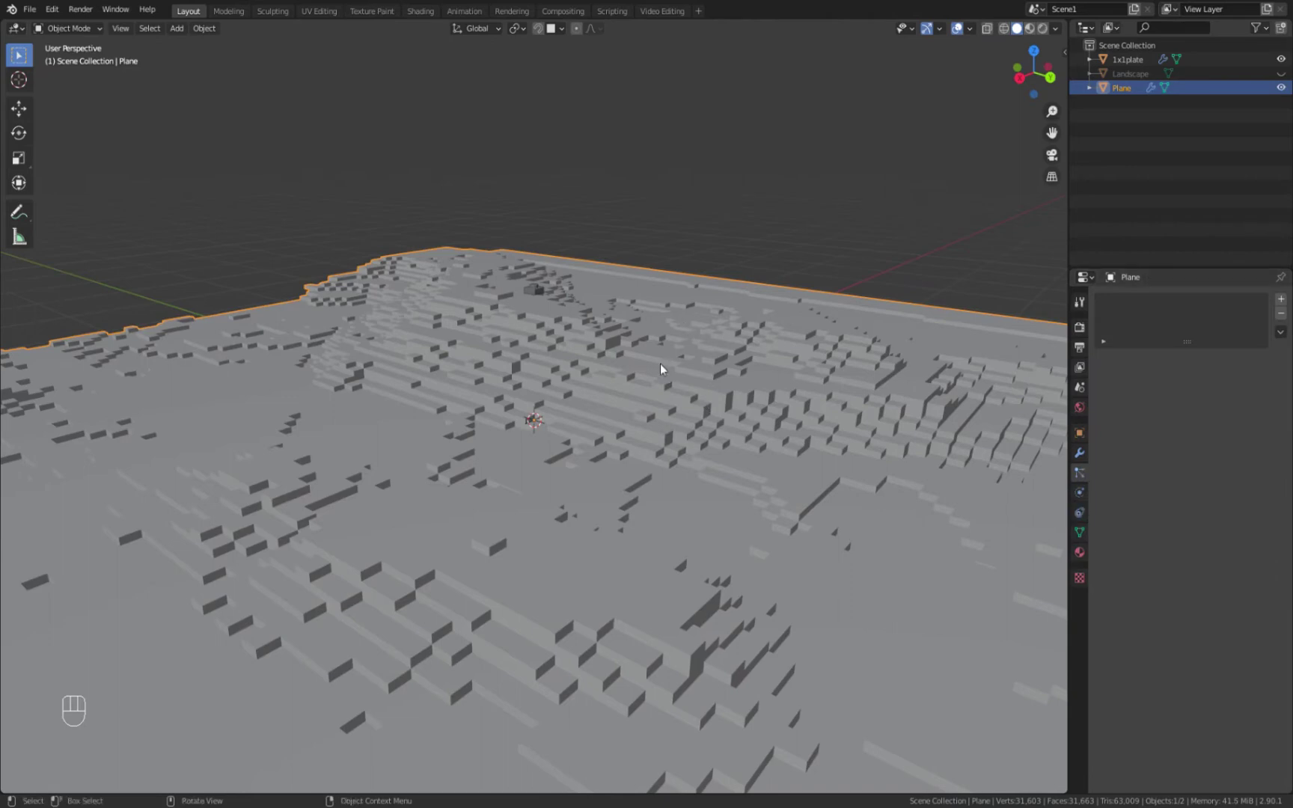
left_click(1281, 300)
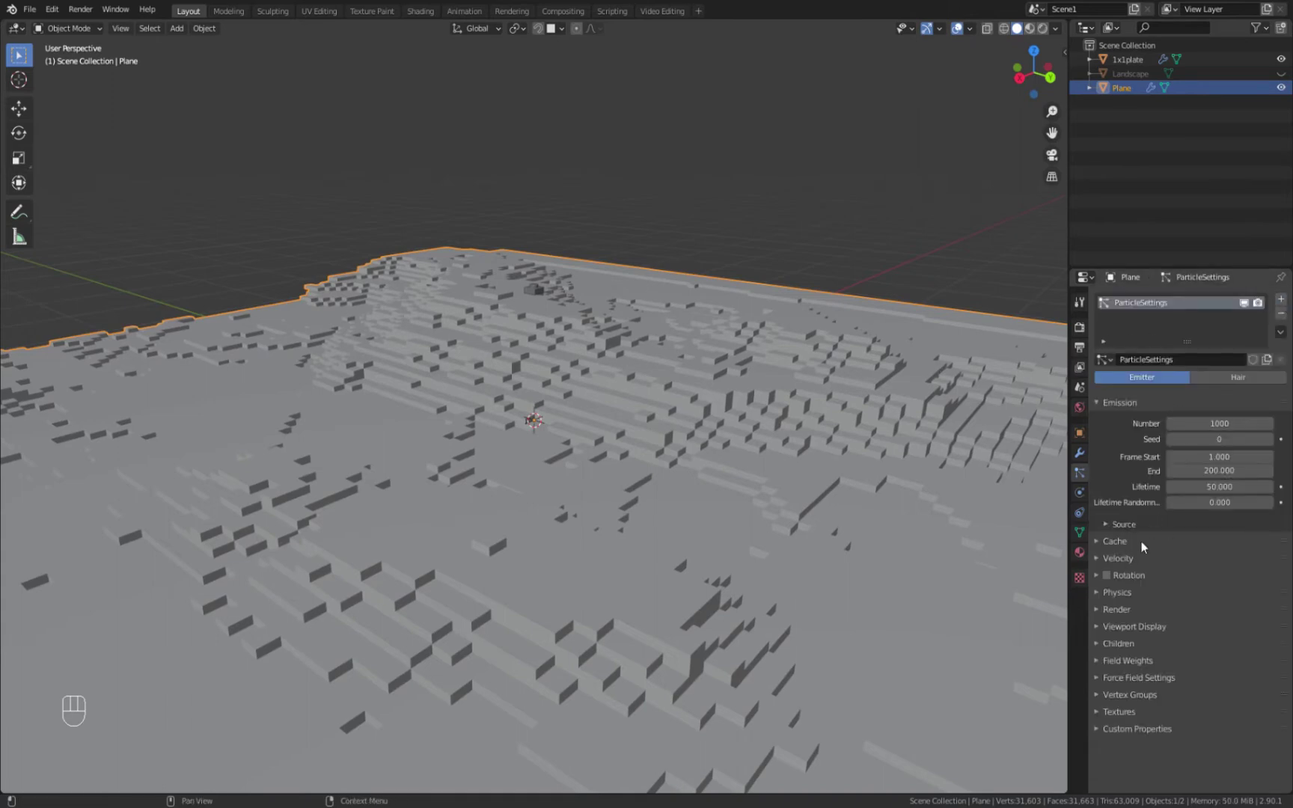
Switch the plane's particle system to Hair and set it to emit from Vertices
left_click(1216, 378)
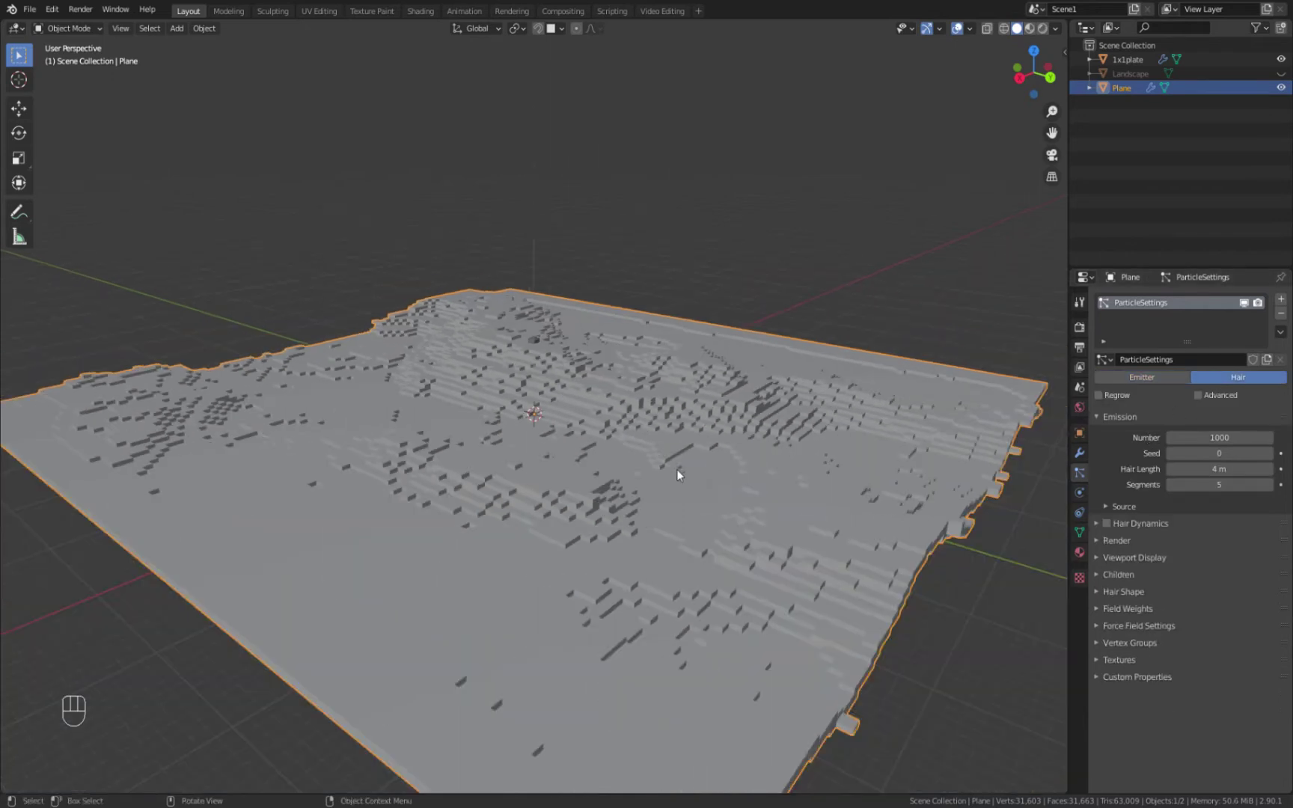
left_click(1105, 506)
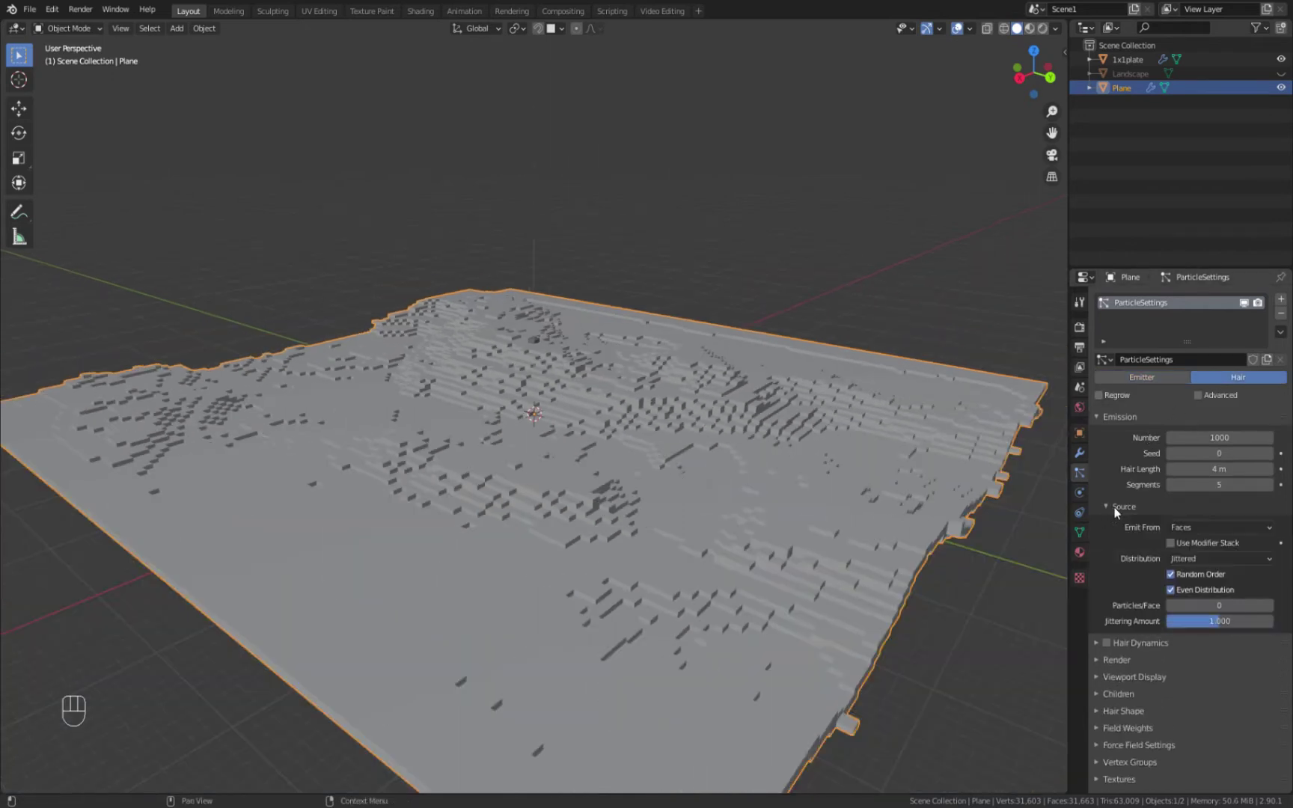
left_click(1193, 528)
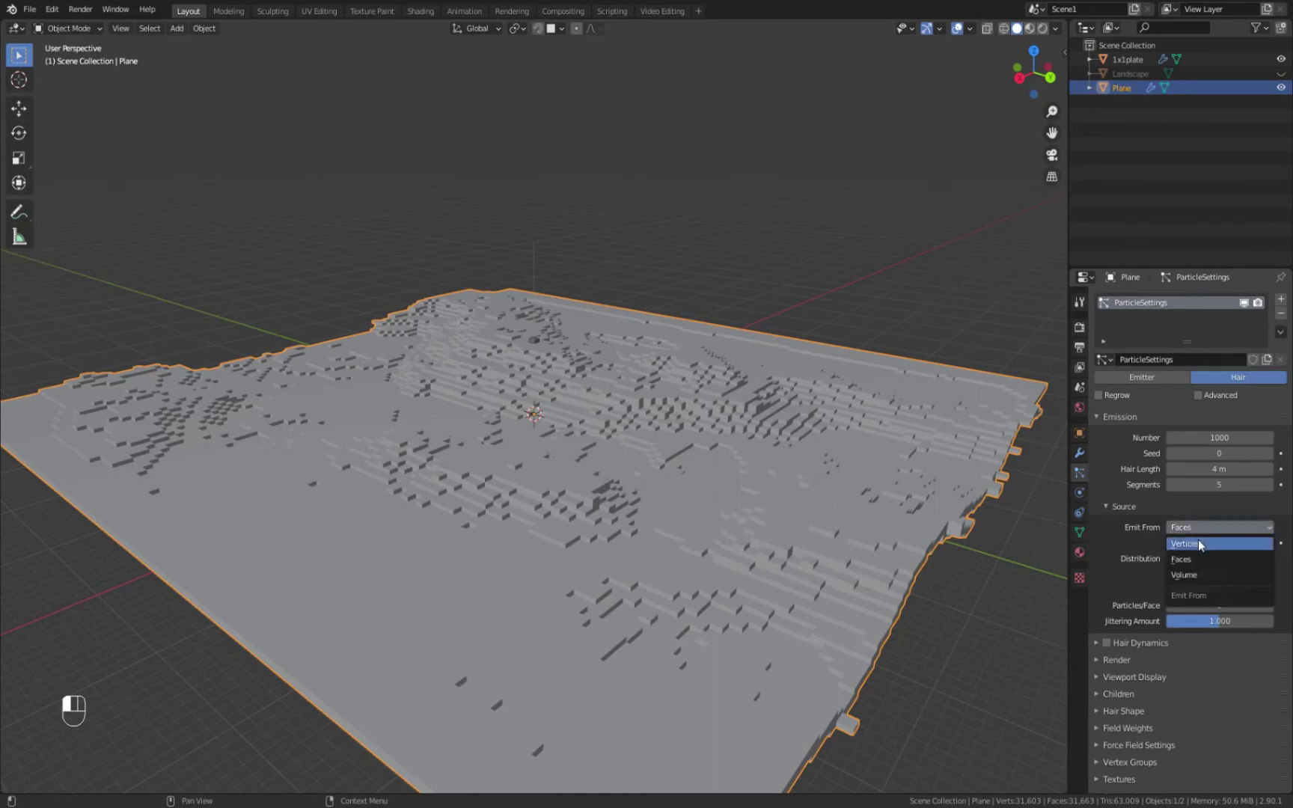
left_click(1199, 542)
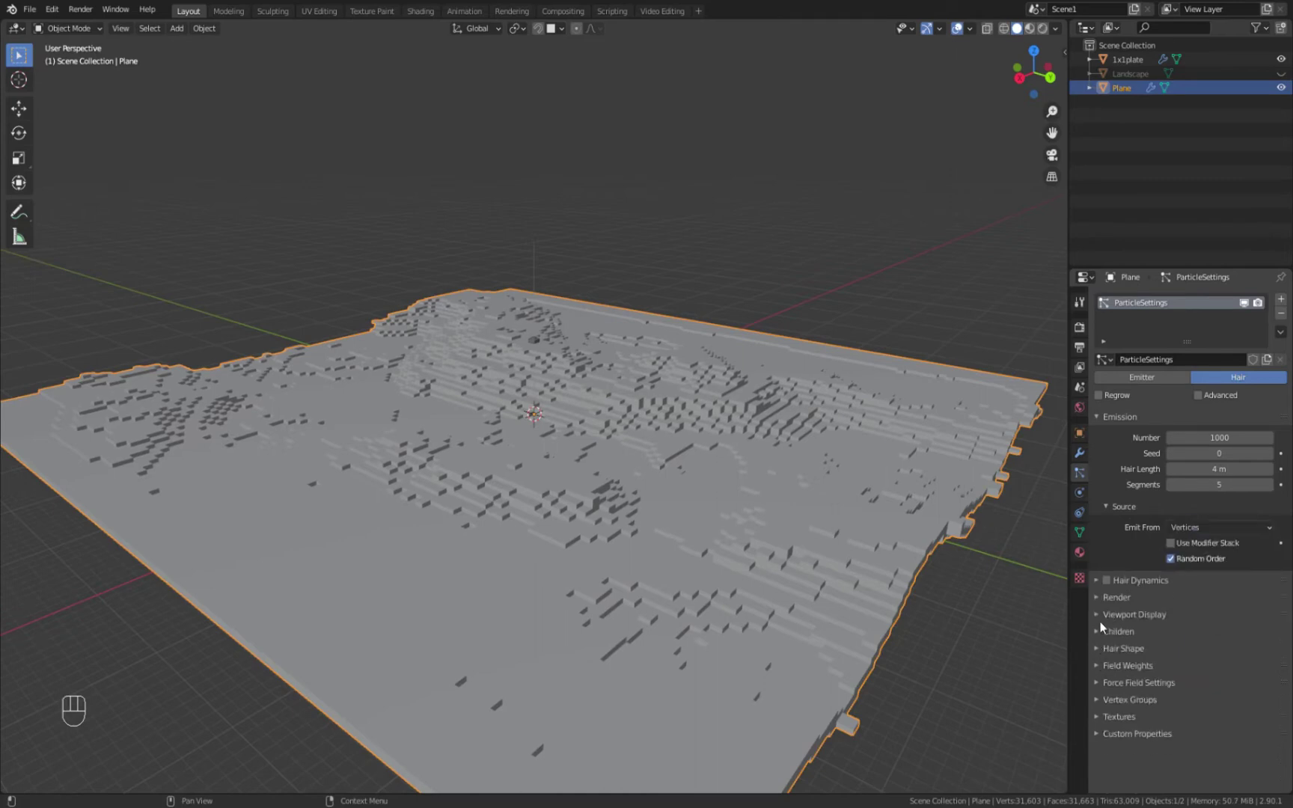
Expand the particle system's viewport display and render settings, and set the particles to render as Object
left_click(1098, 616)
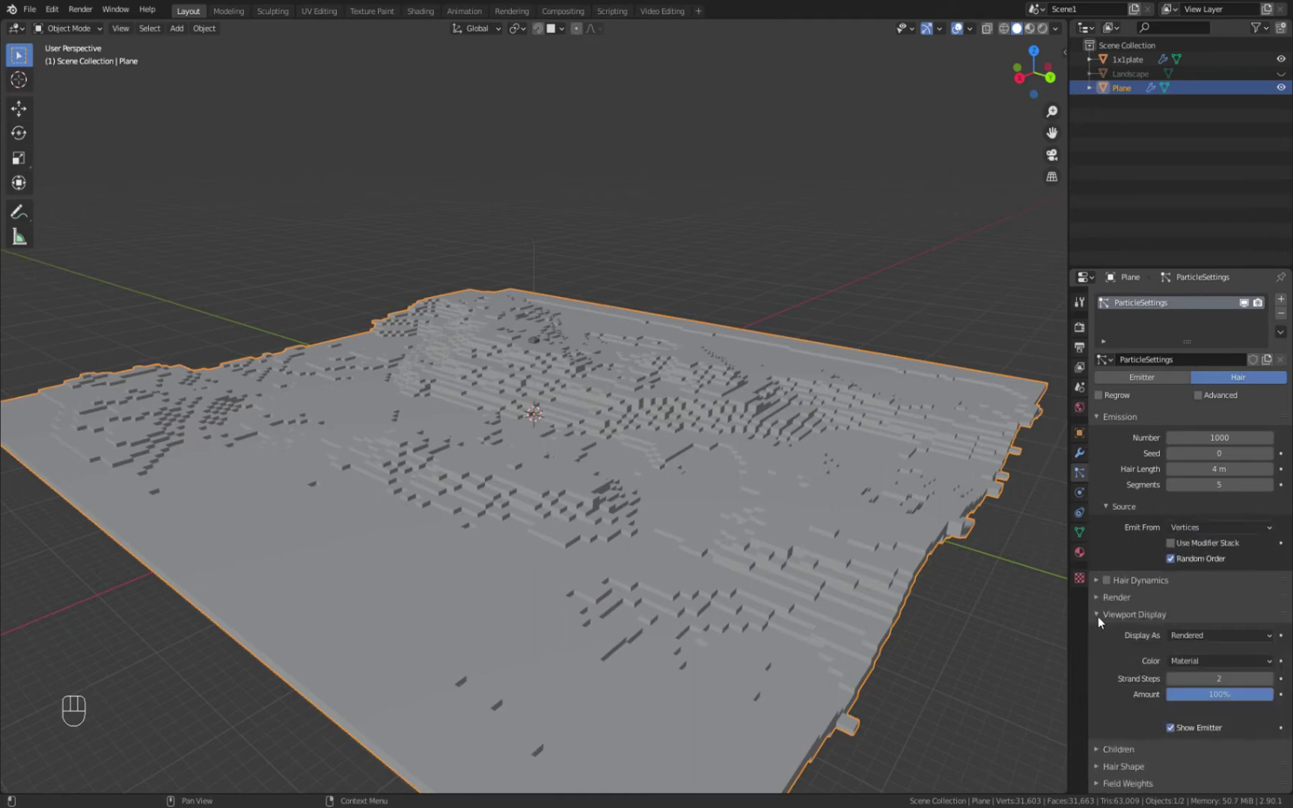
left_click(1193, 635)
left_click(1197, 635)
left_click(1115, 598)
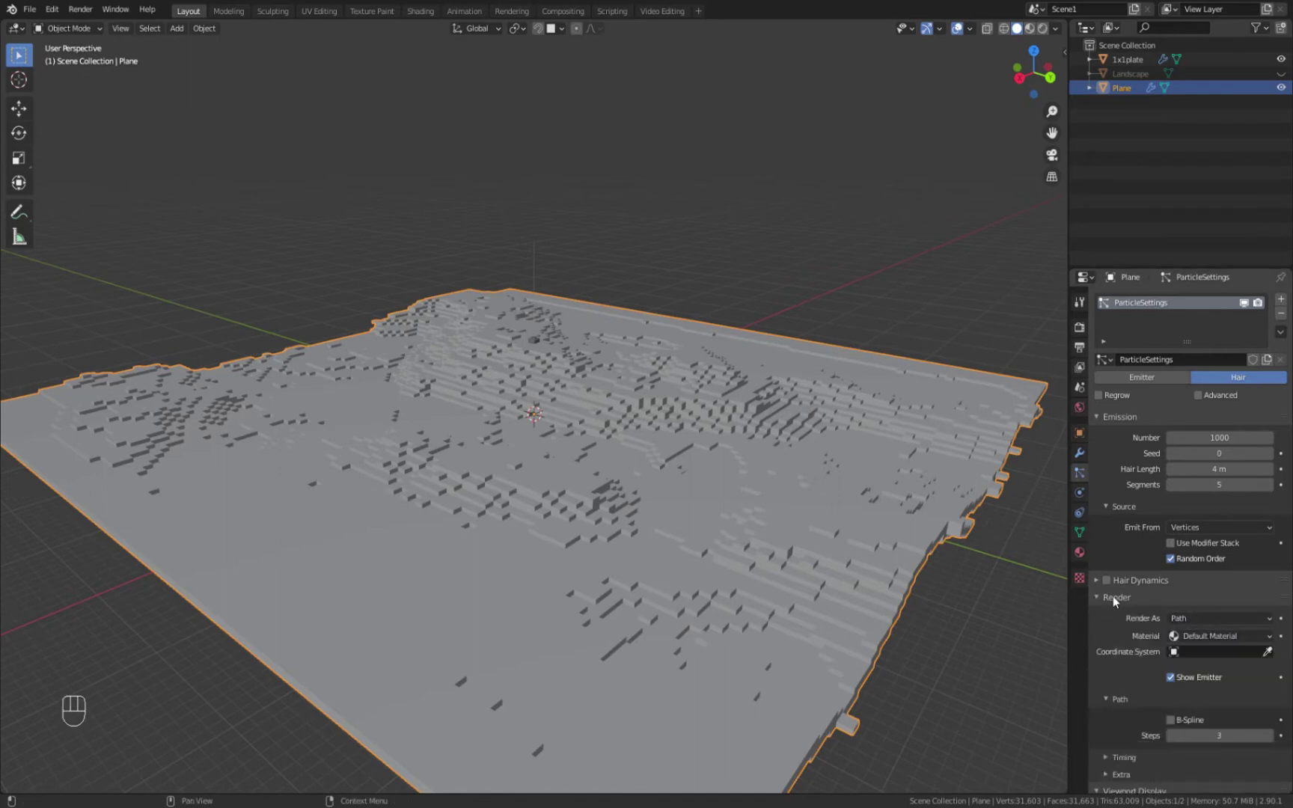
left_click(1198, 617)
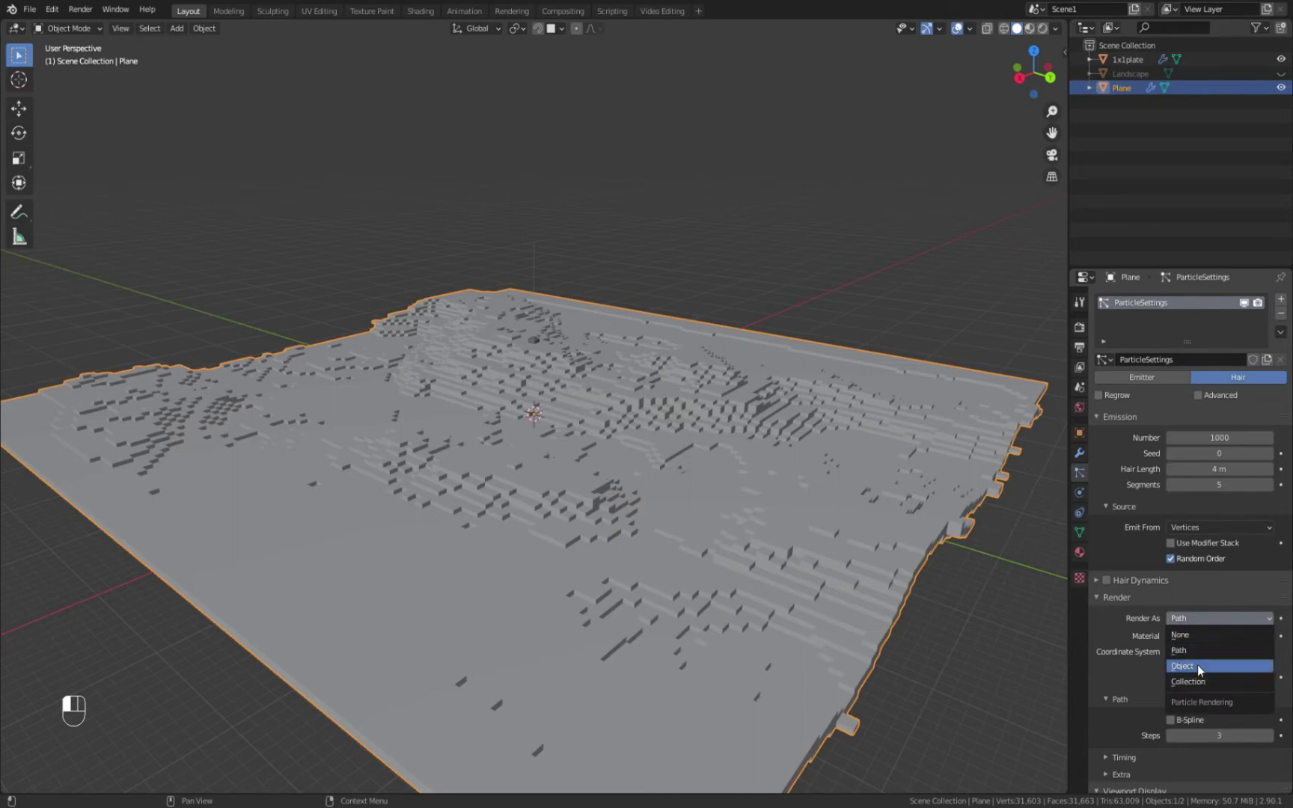
key("Return")
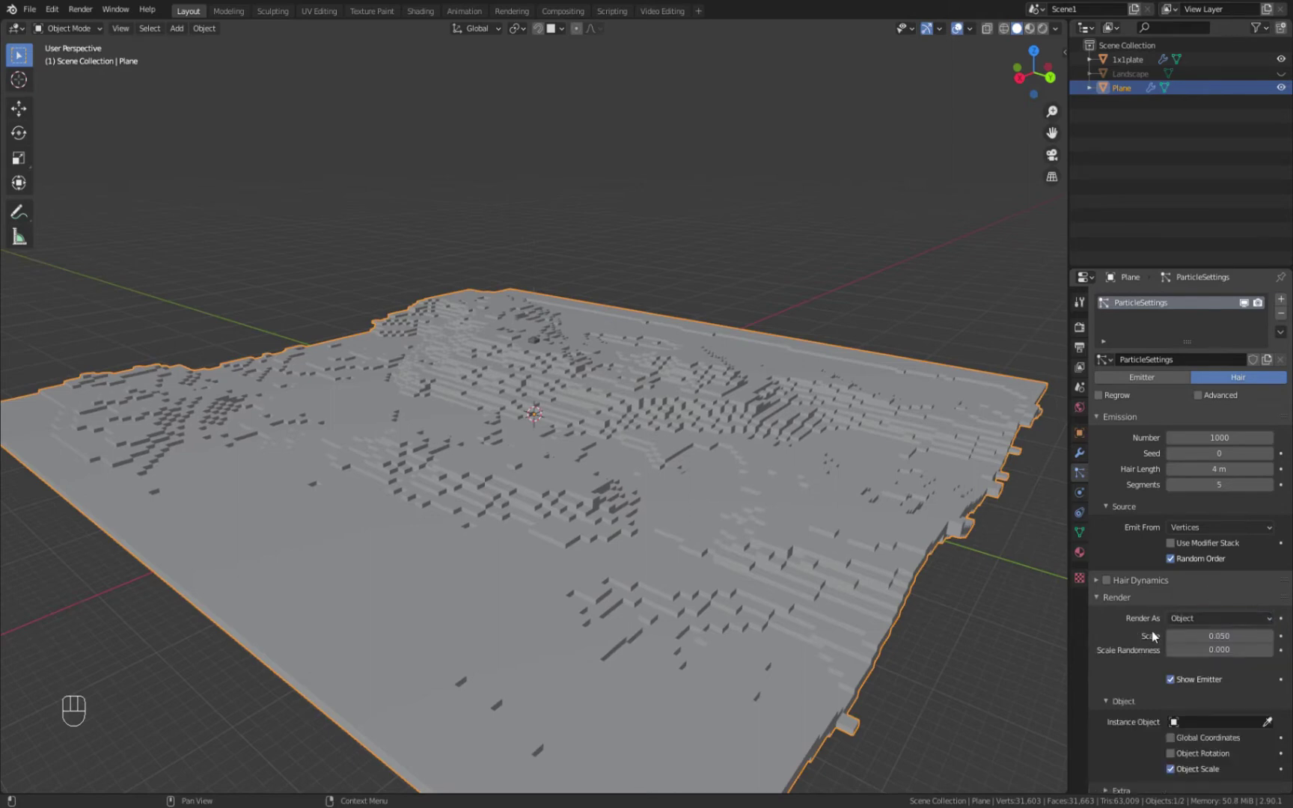
Assign 1x1plate as the particles' instance object and enable Global Coordinates and Object Rotation
scroll(1160, 640, "down", 1)
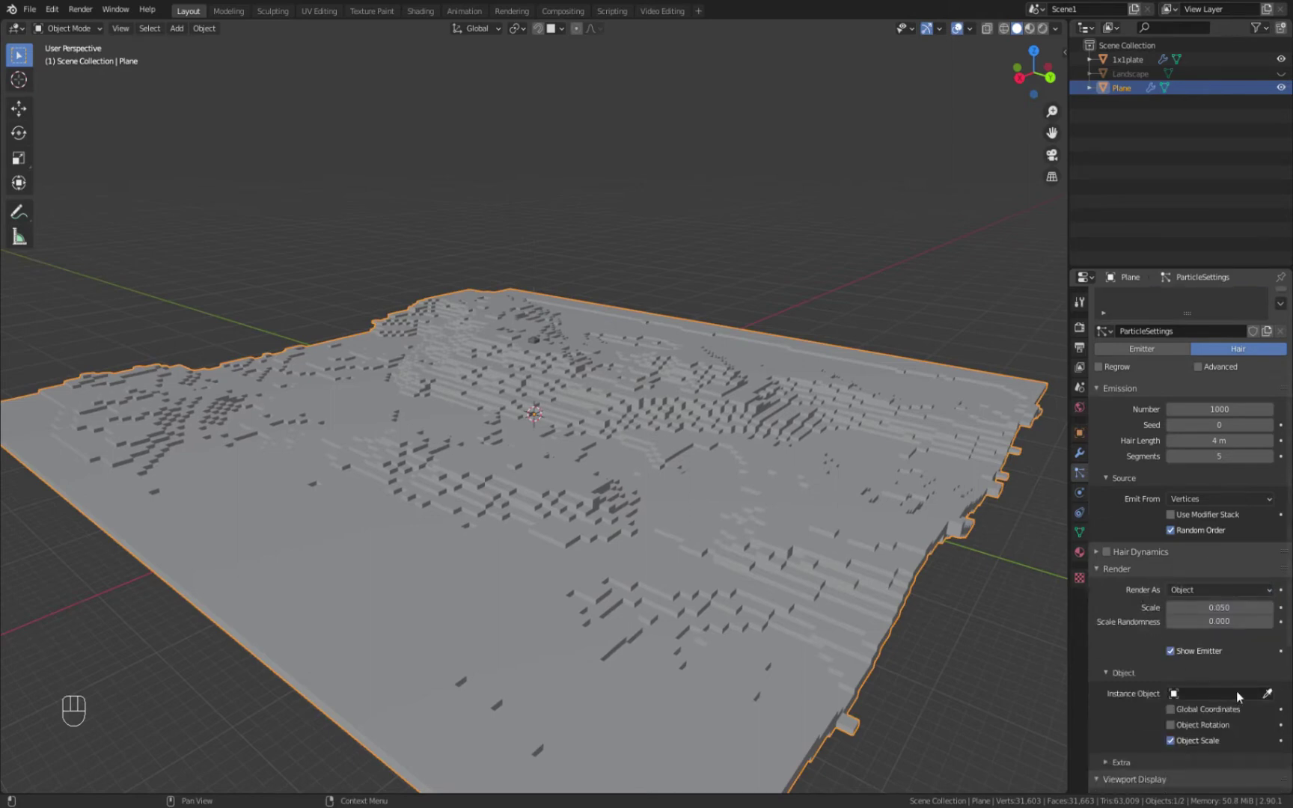
left_click(1267, 694)
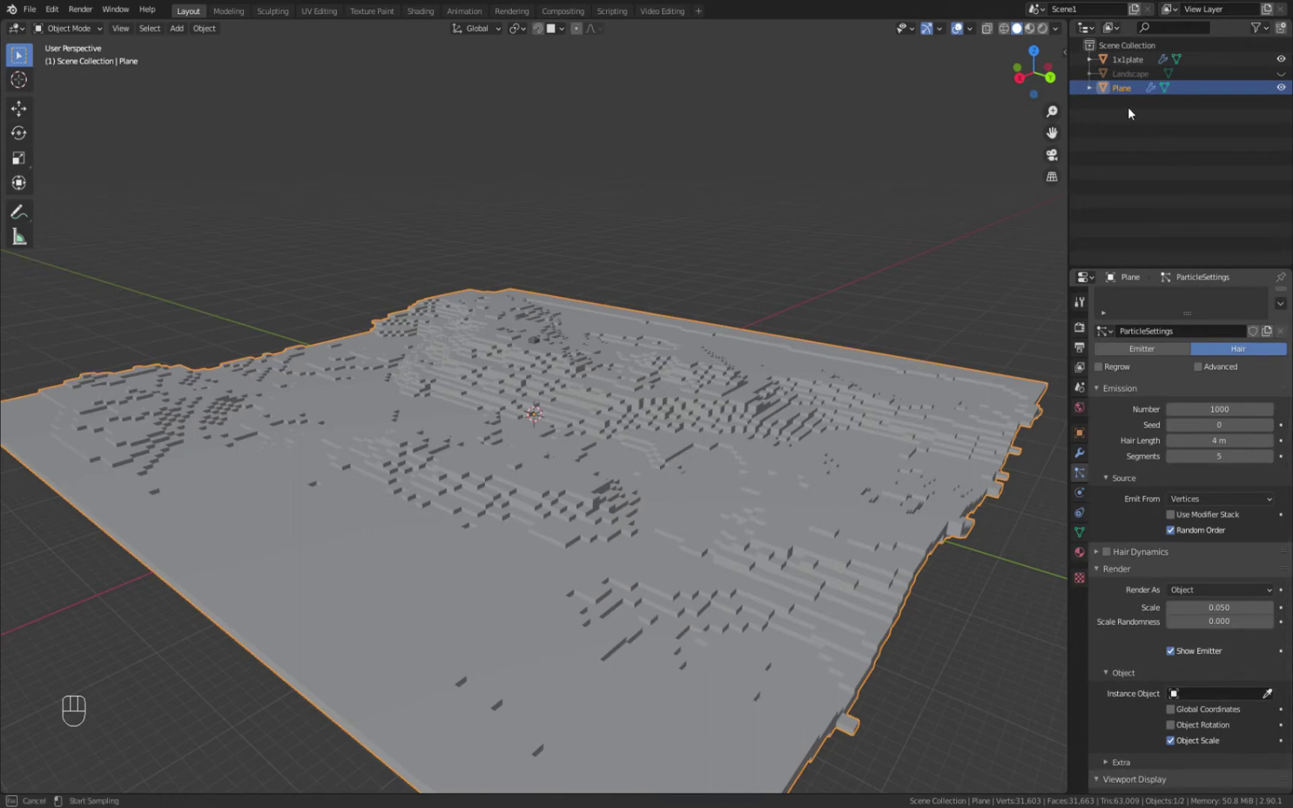
left_click(1136, 60)
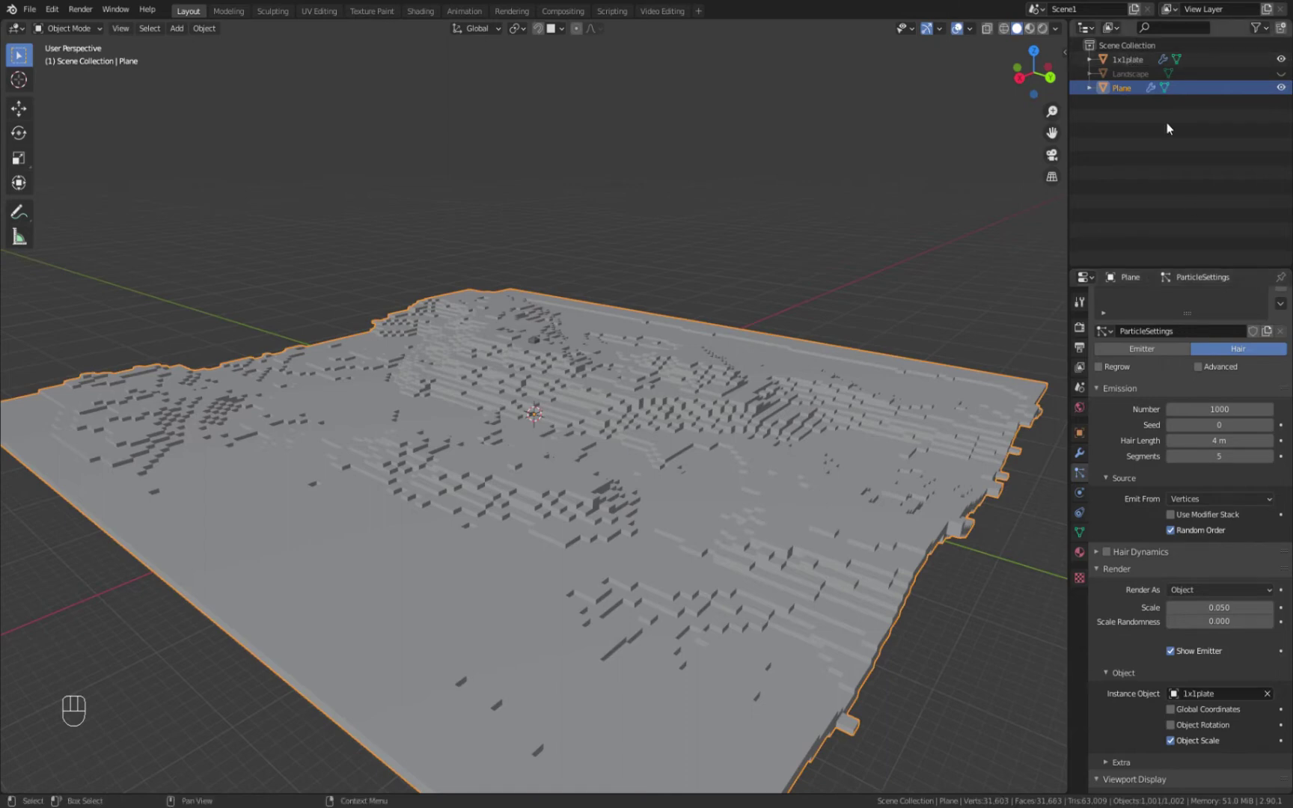
left_click(1199, 725)
Turn on the advanced hair settings and enable particle rotation with the orientation axis set to None
scroll(1130, 428, "up", 2)
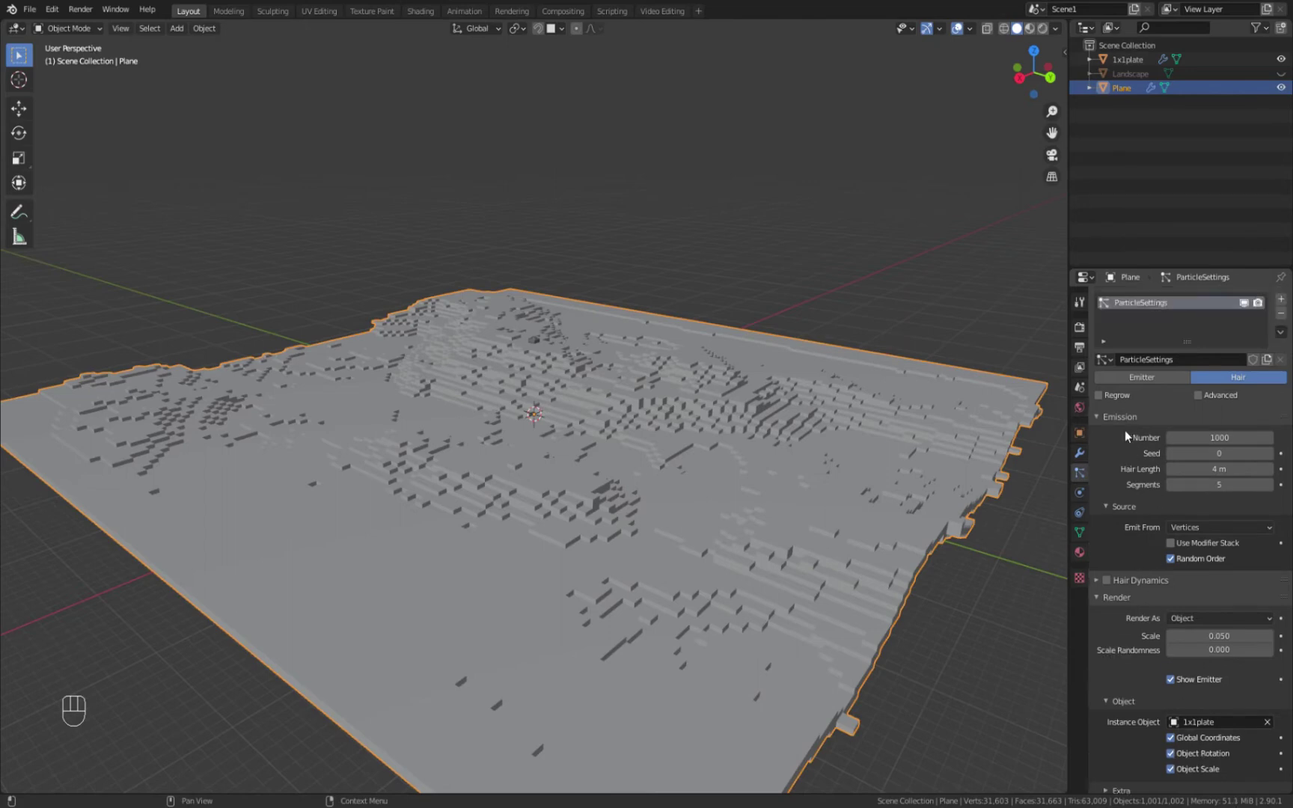
left_click(1210, 398)
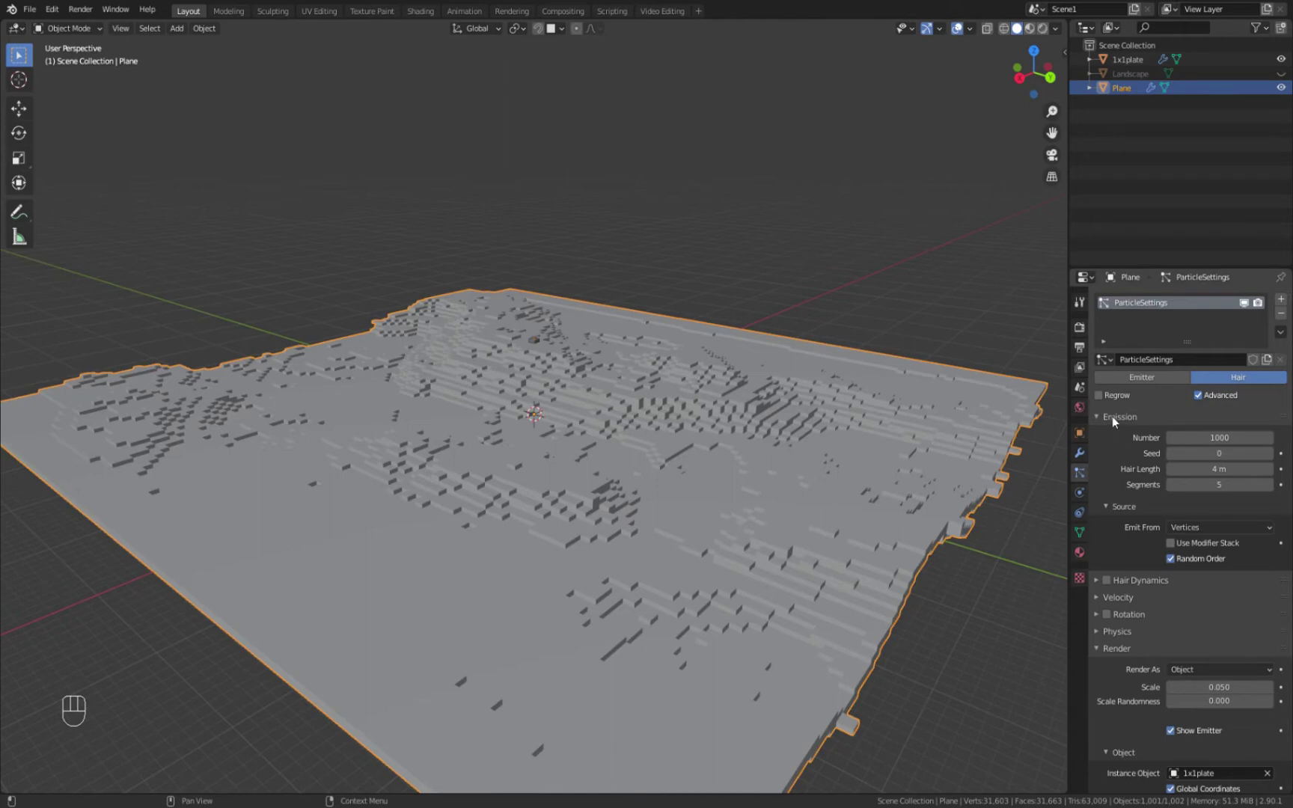
left_click(1099, 616)
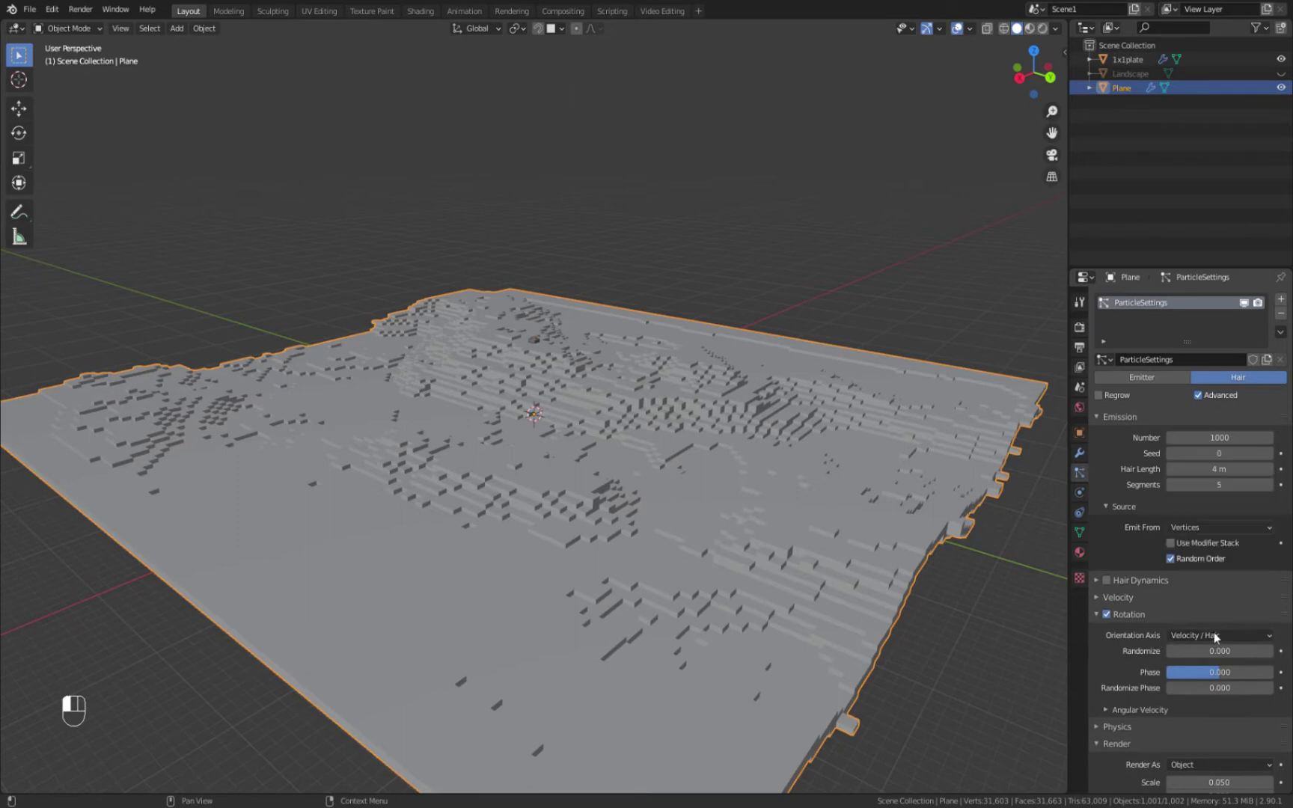
left_click(1196, 633)
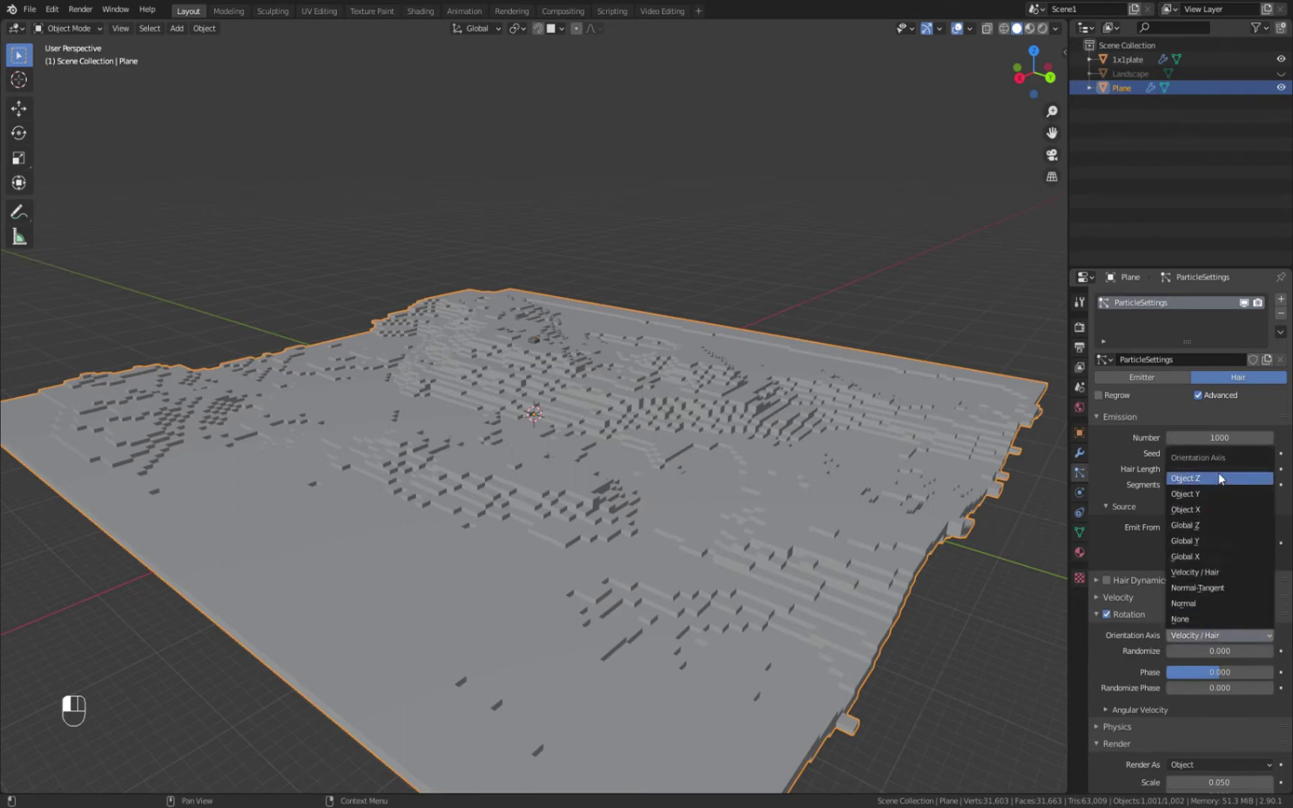
left_click(1200, 621)
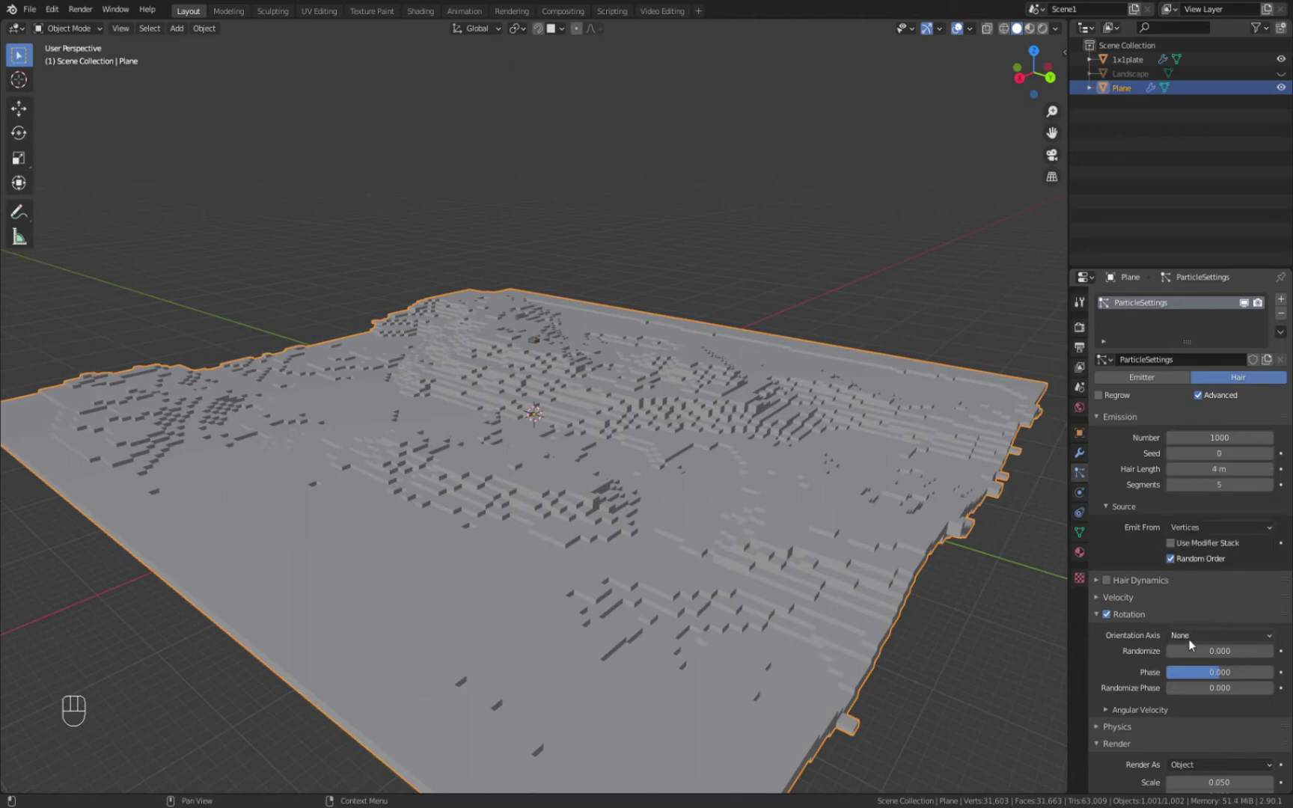
Set the hair length of the plane's particle system to 1 m
scroll(592, 447, "up", 5)
middle_click_drag(592, 447, 595, 400)
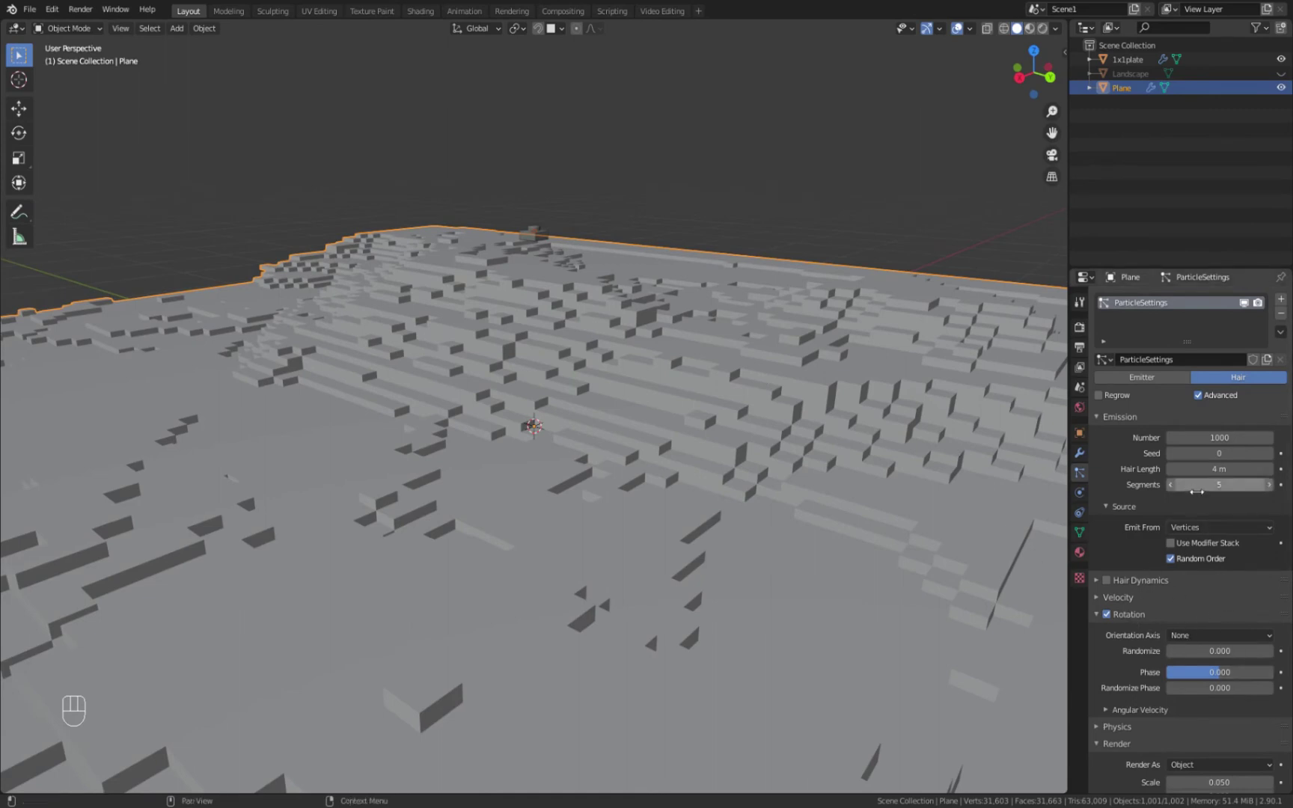
left_click(1237, 470)
type("1")
key("Return")
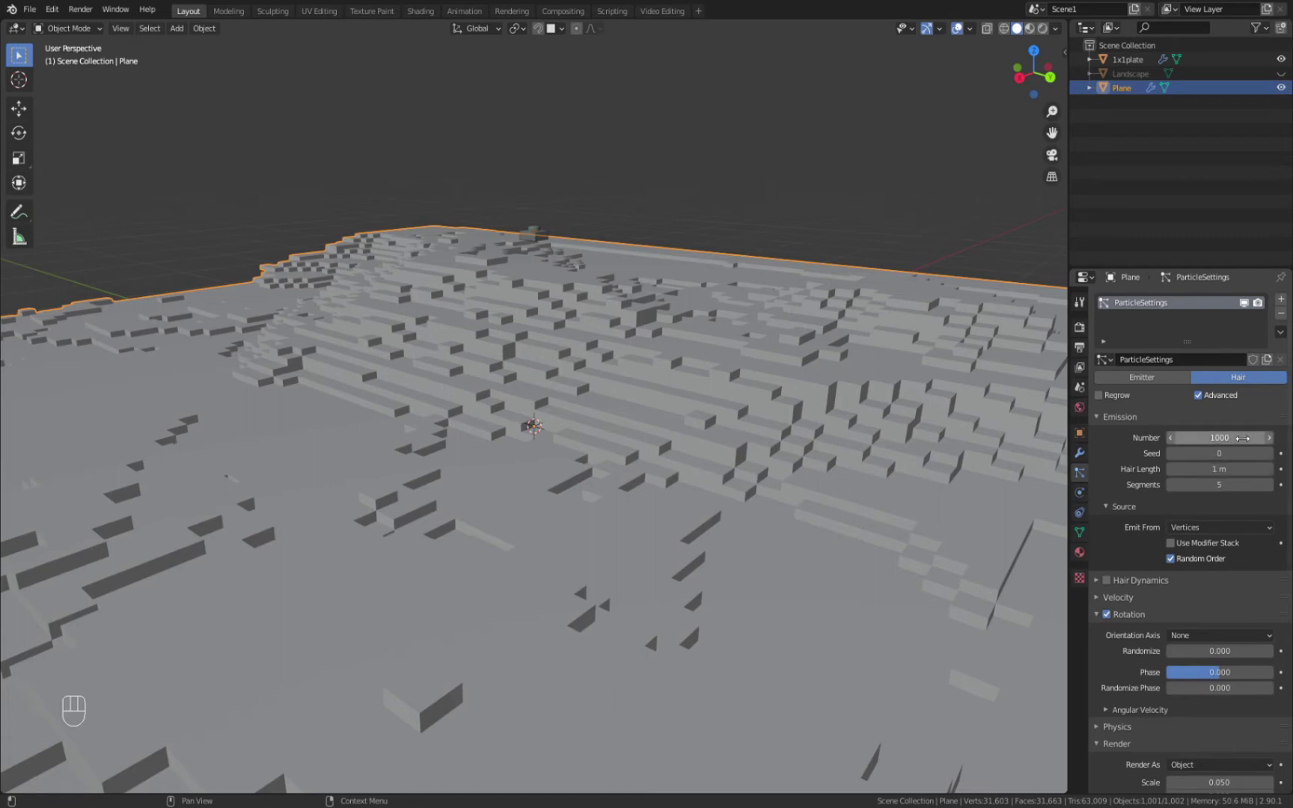
Review the particle render, instance object and viewport display settings against the landscape in the viewport
scroll(1153, 512, "down", 6)
scroll(1176, 568, "down", 6)
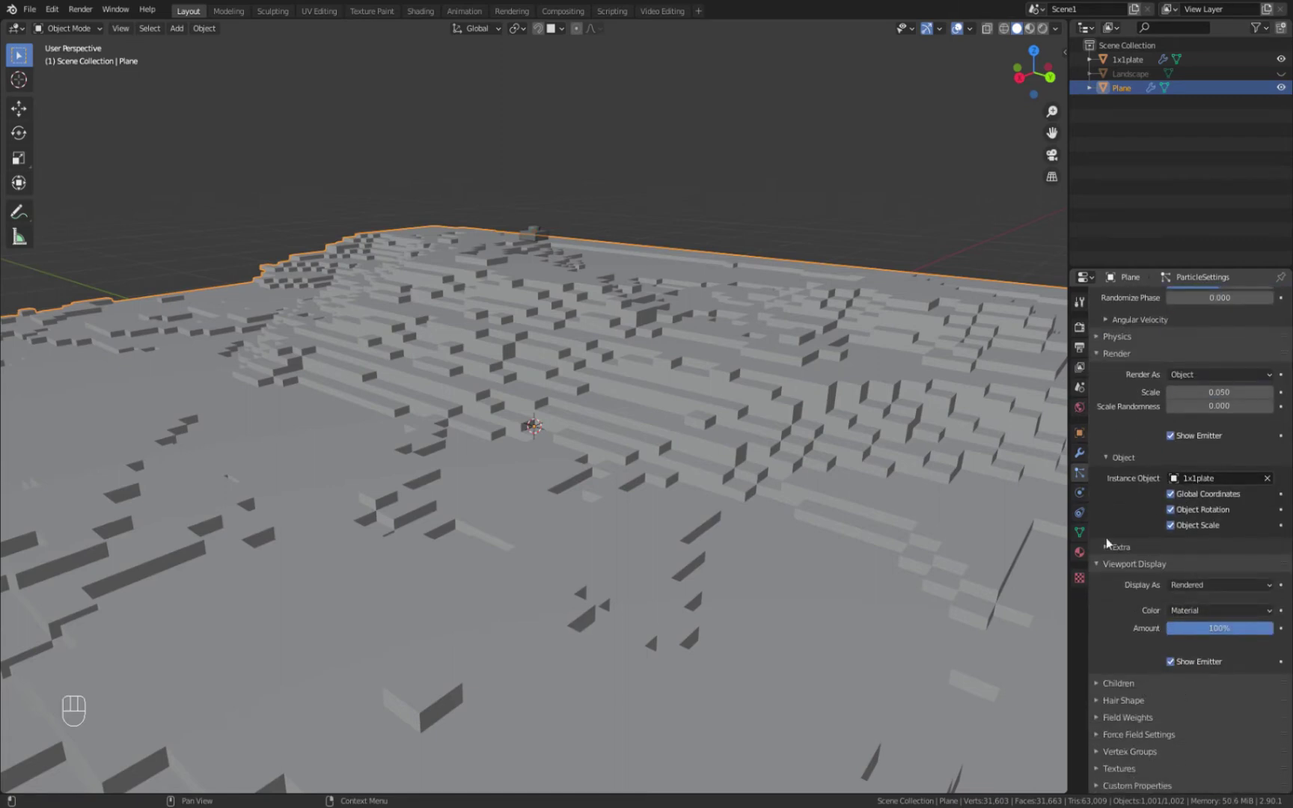
scroll(878, 408, "down", 3)
scroll(668, 389, "down", 3)
middle_click_drag(668, 390, 714, 451)
scroll(691, 419, "up", 4)
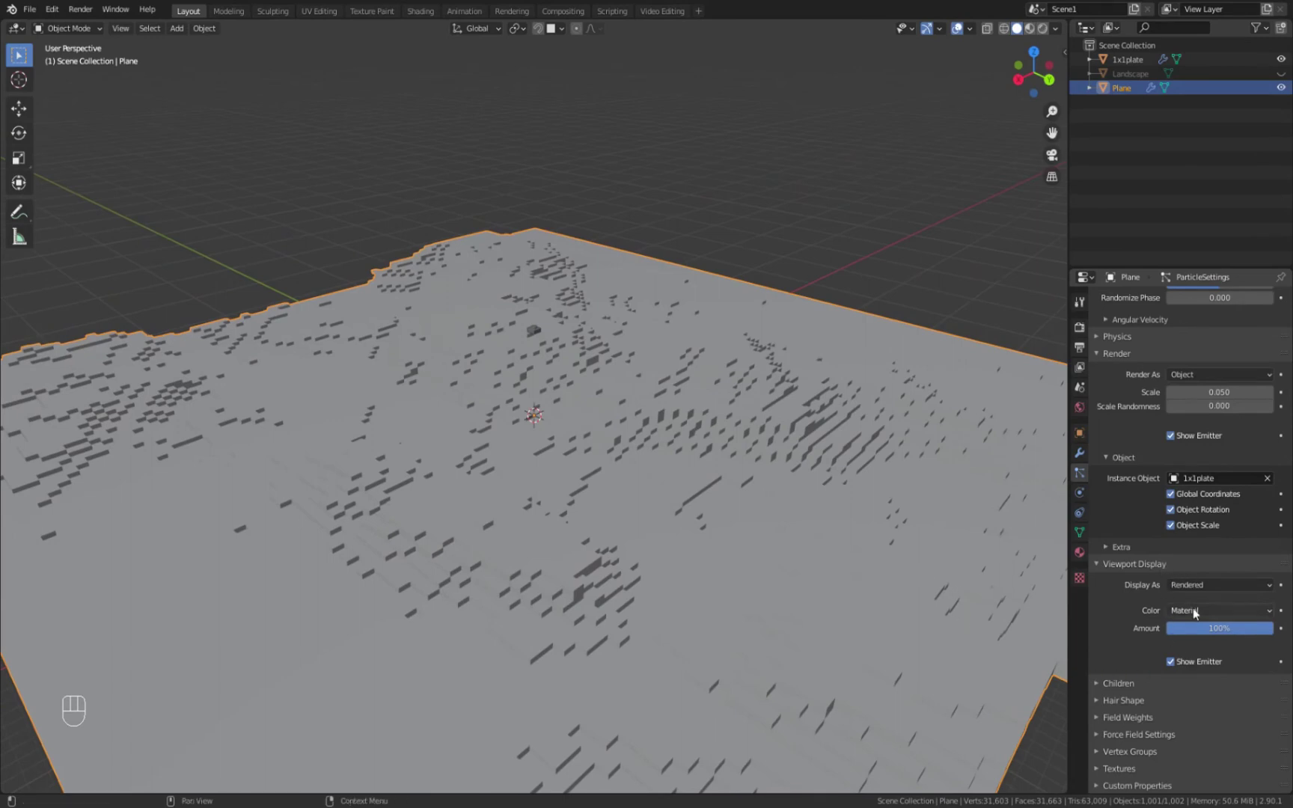
middle_click_drag(1168, 410, 1171, 500)
scroll(1171, 496, "up", 9)
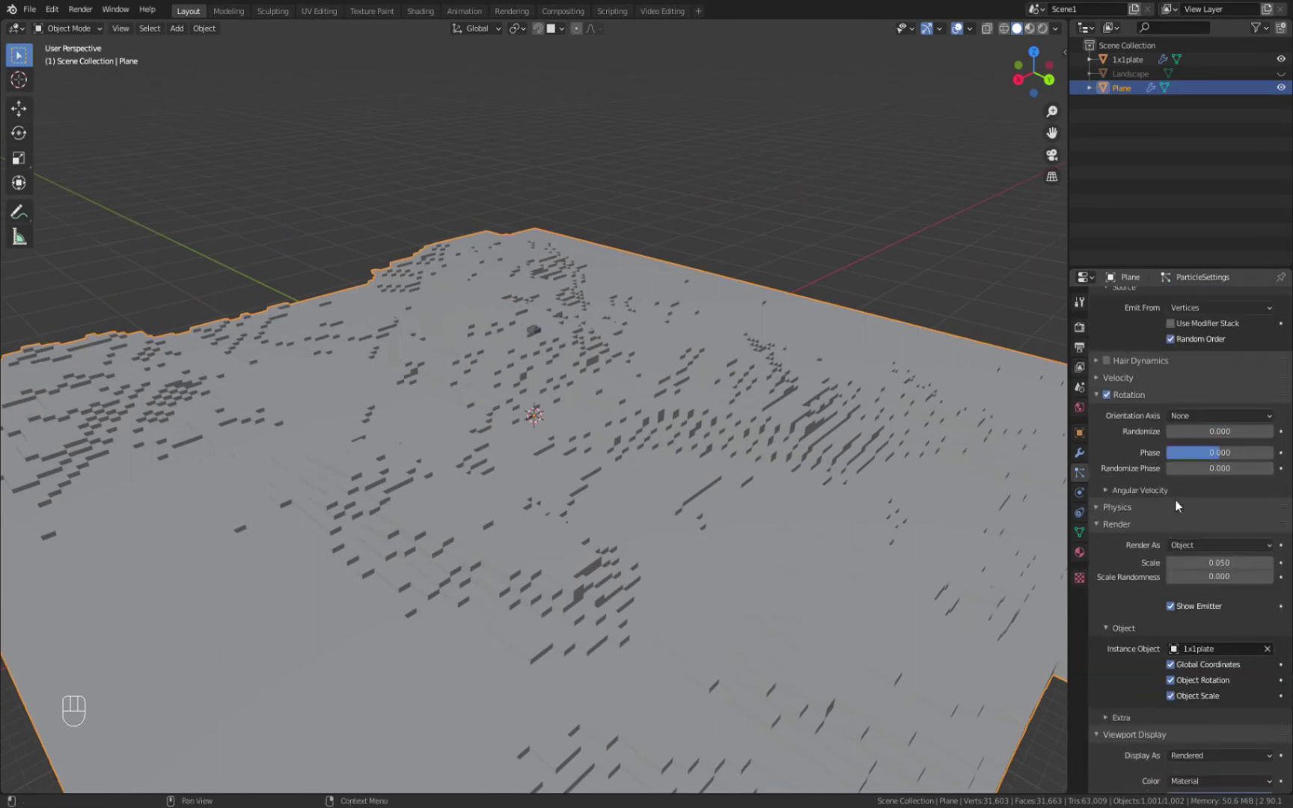
Select the 1x1plate and show the viewport and render visibility toggles for objects in the Outliner
left_click(1136, 58)
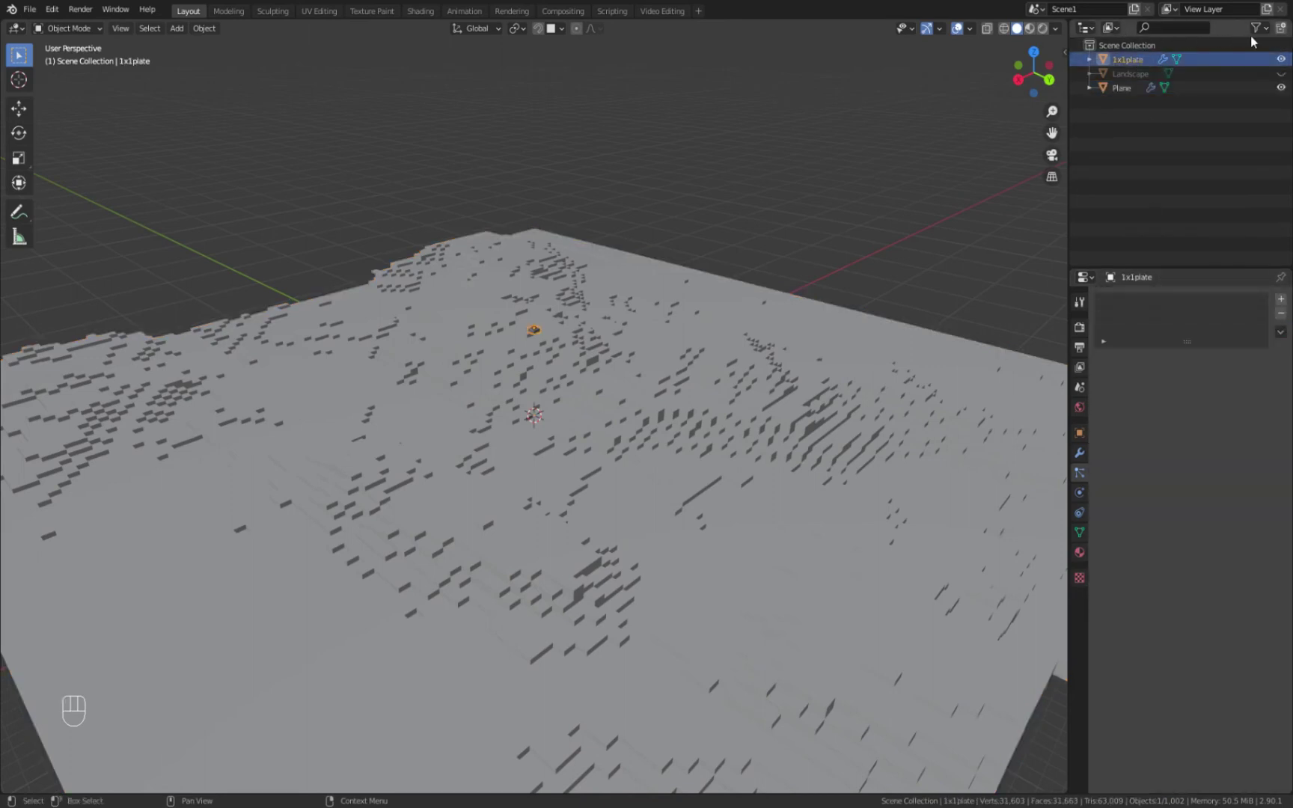
left_click(1264, 30)
left_click(1192, 73)
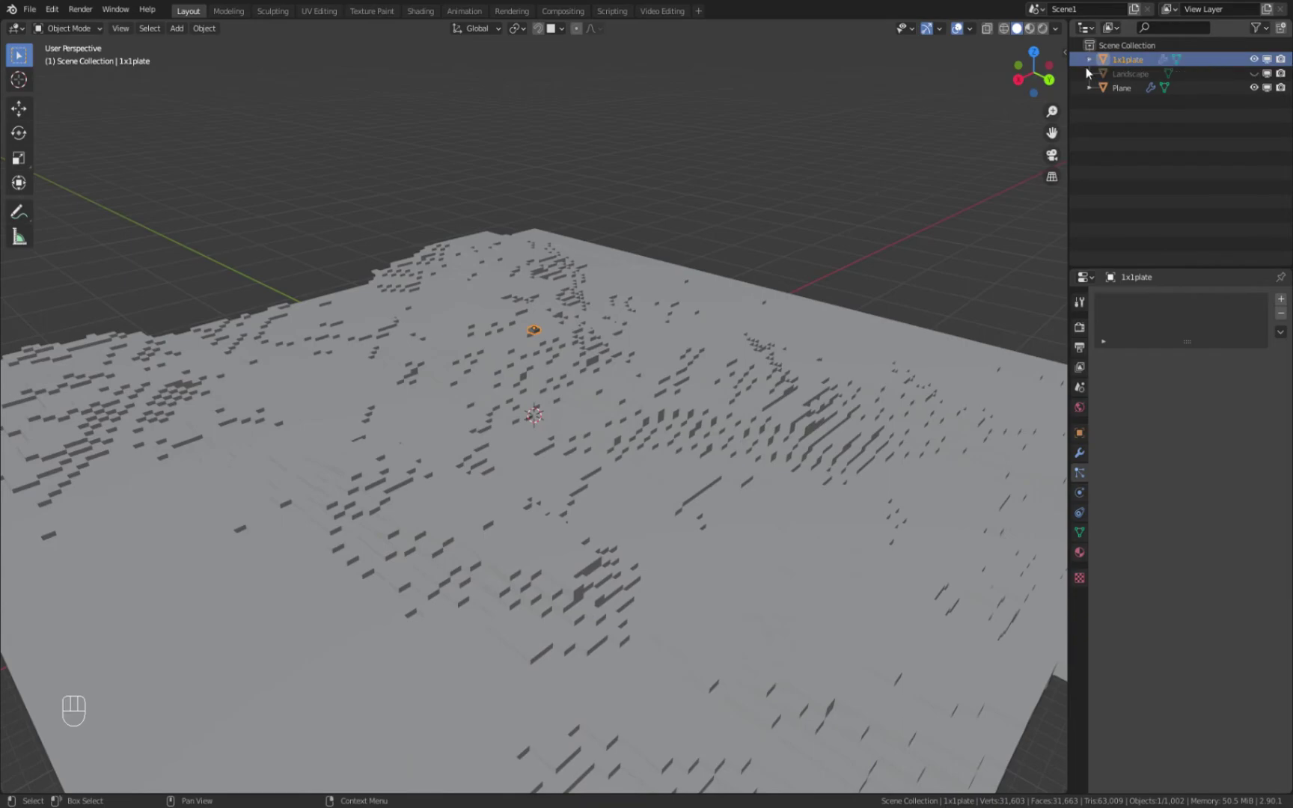
Reselect the plane and set its particle render scale to 1
middle_click_drag(546, 334, 628, 360)
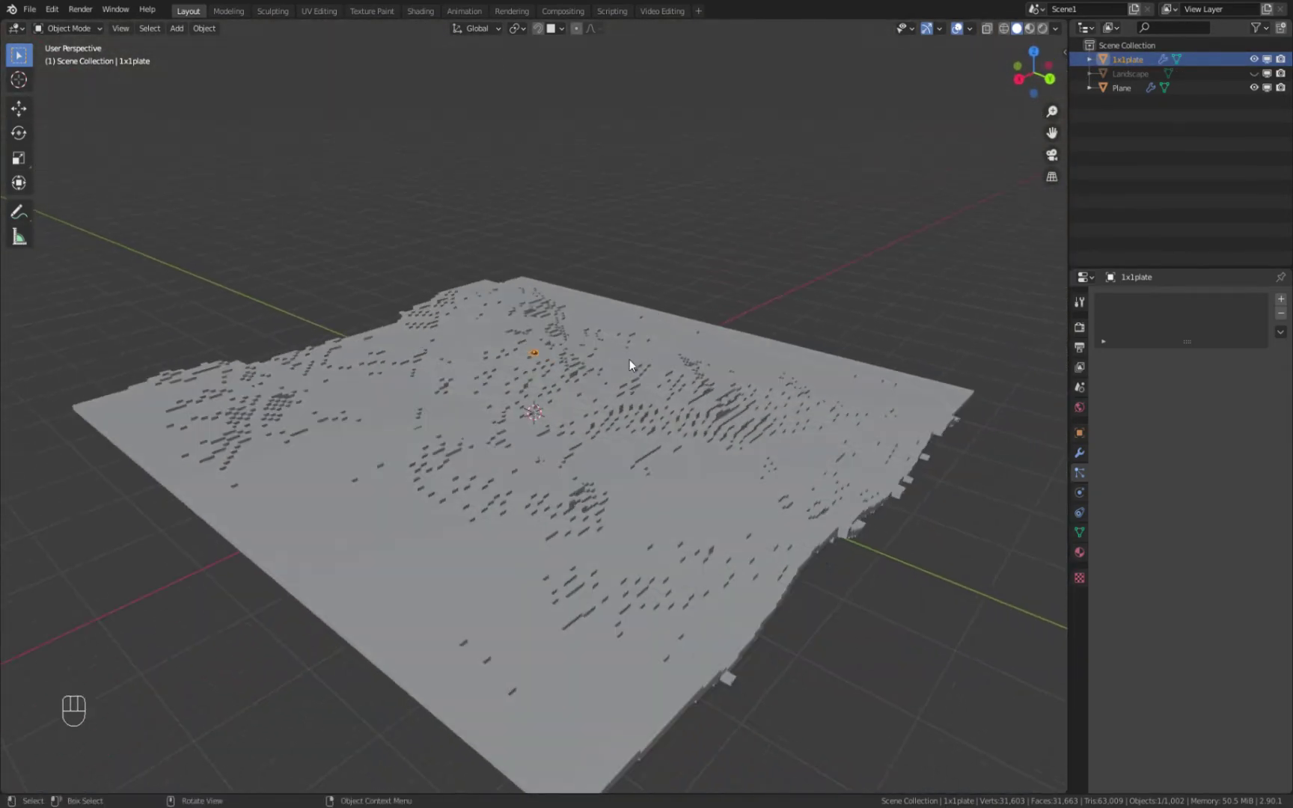
left_click(629, 360)
scroll(1249, 559, "down", 2)
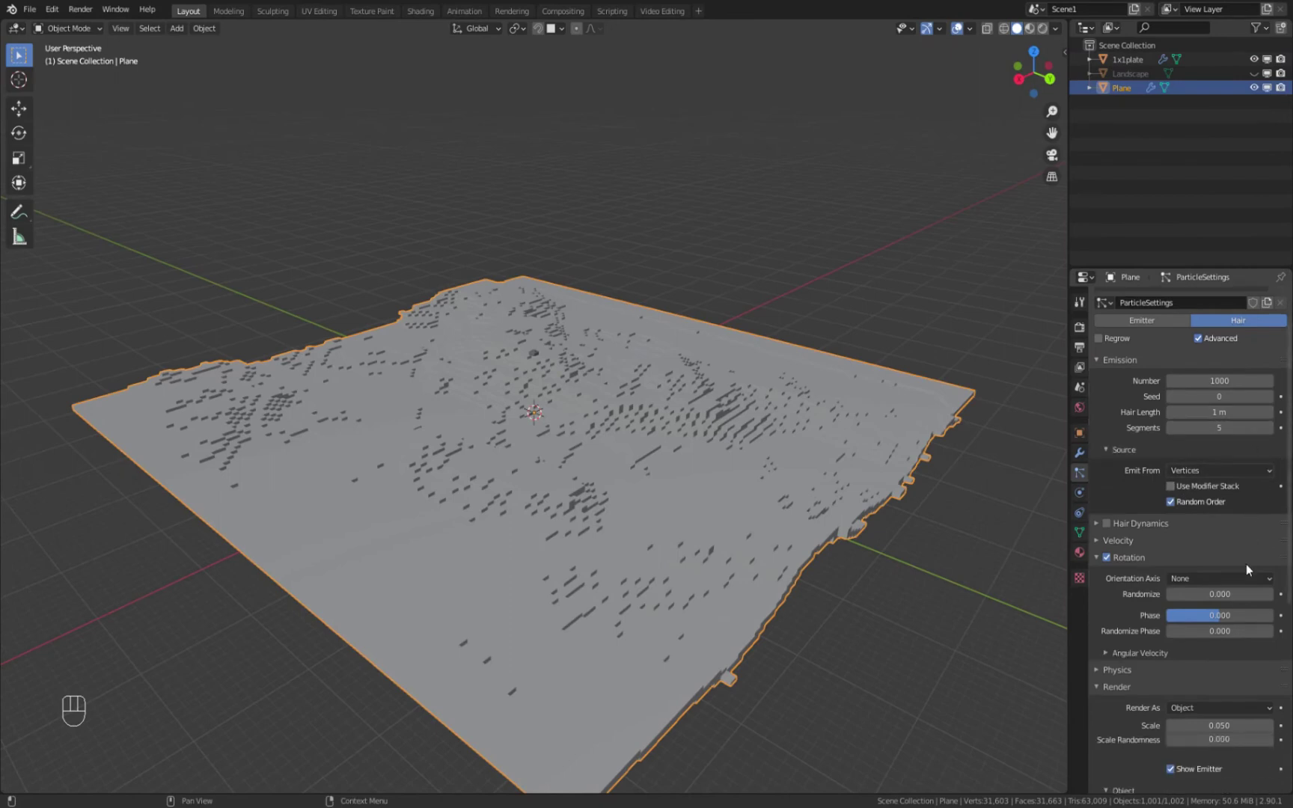
scroll(1219, 637, "down", 9)
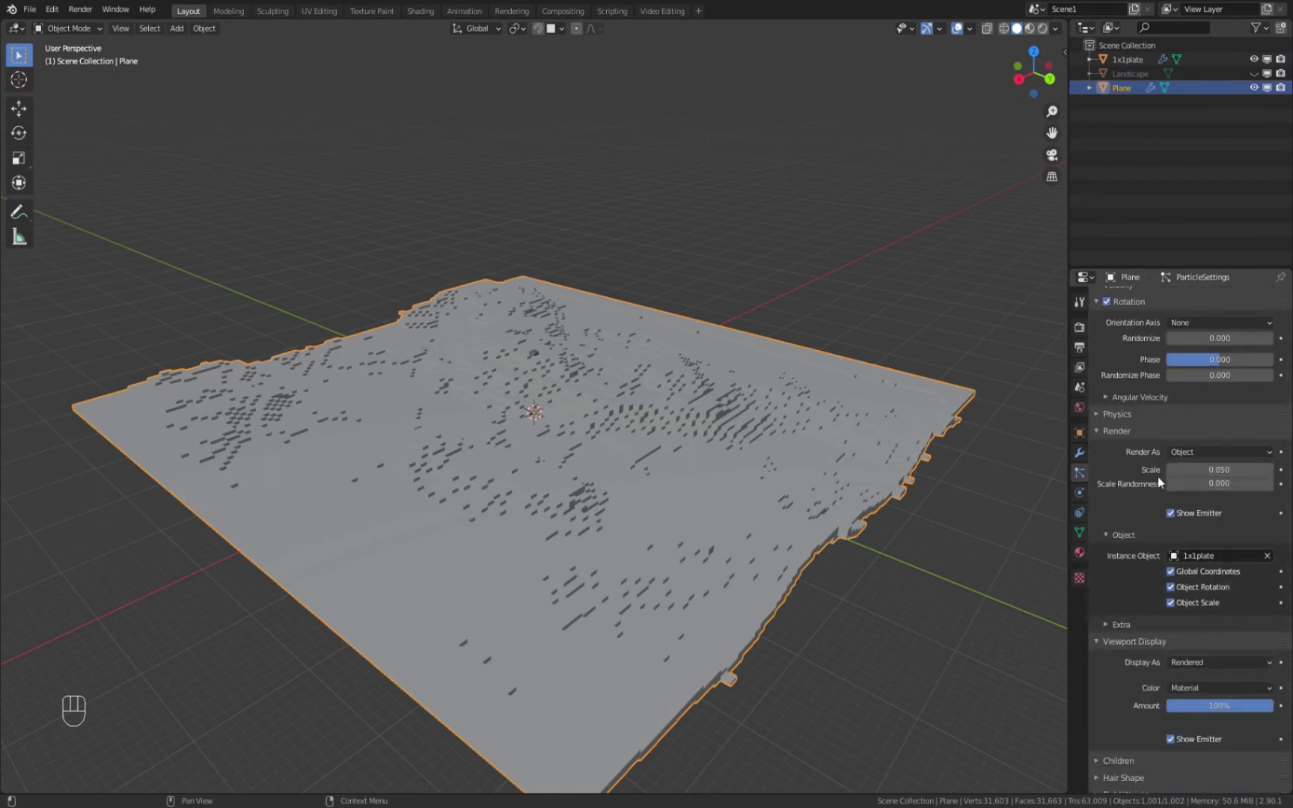
left_click(1243, 470)
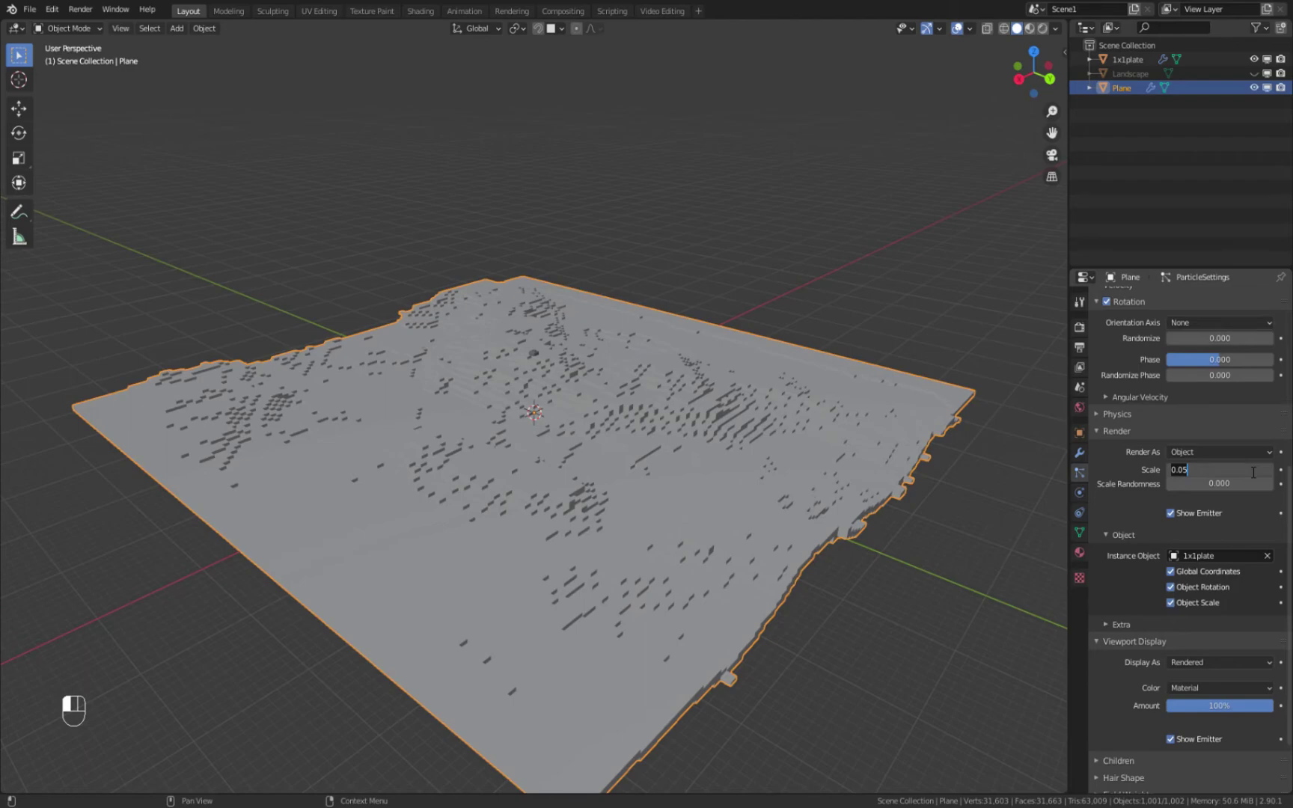
type("1")
key("Return")
Examine the landscape surface and check the plane's emission, source, velocity, rotation and render particle settings
scroll(583, 401, "up", 5)
middle_click_drag(582, 396, 638, 380)
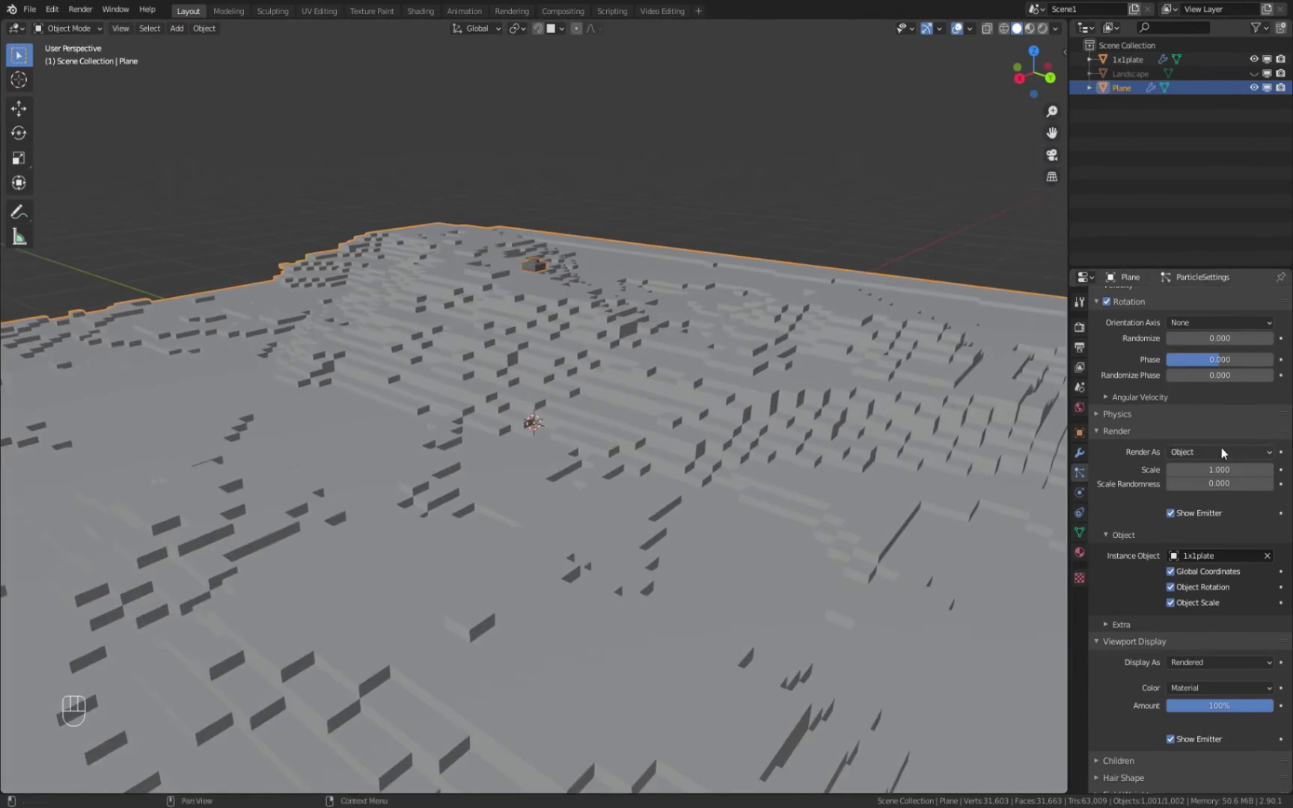
scroll(1249, 503, "down", 3)
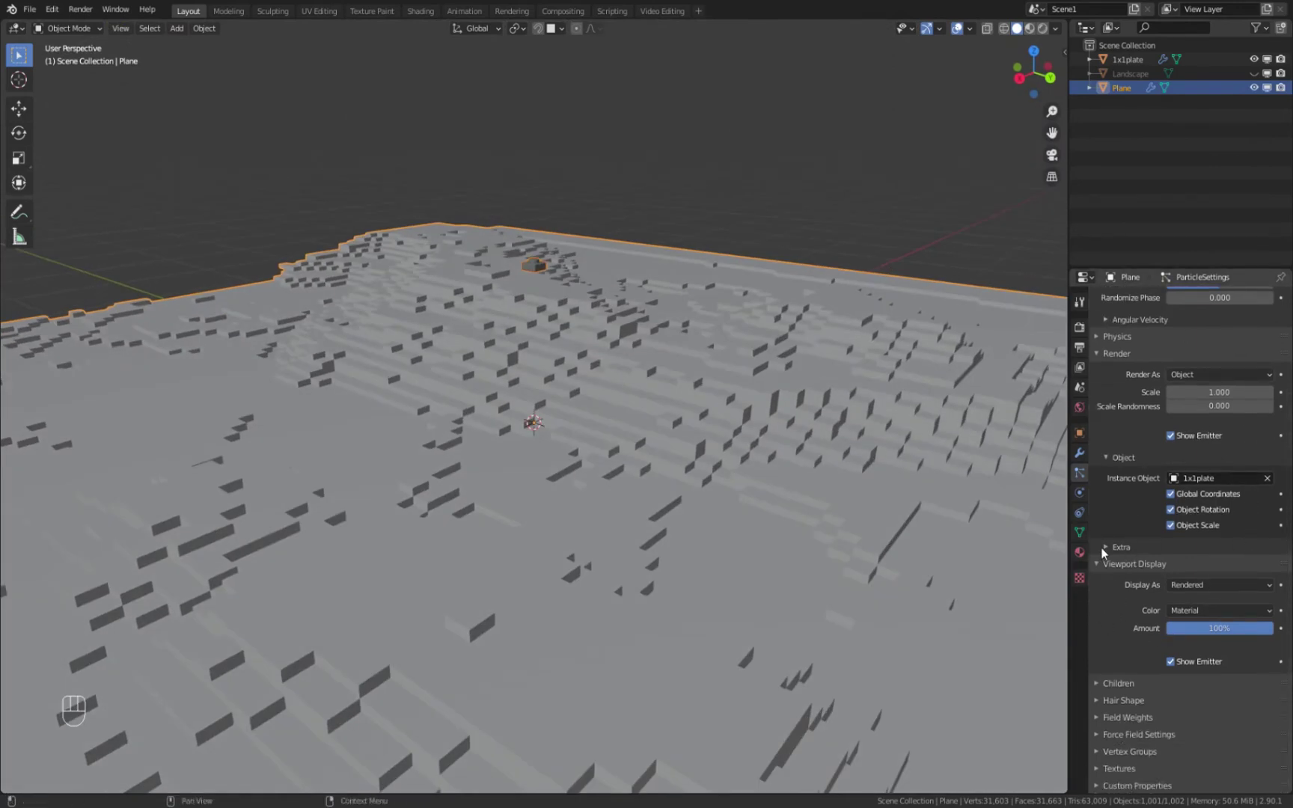
scroll(1145, 506, "up", 10)
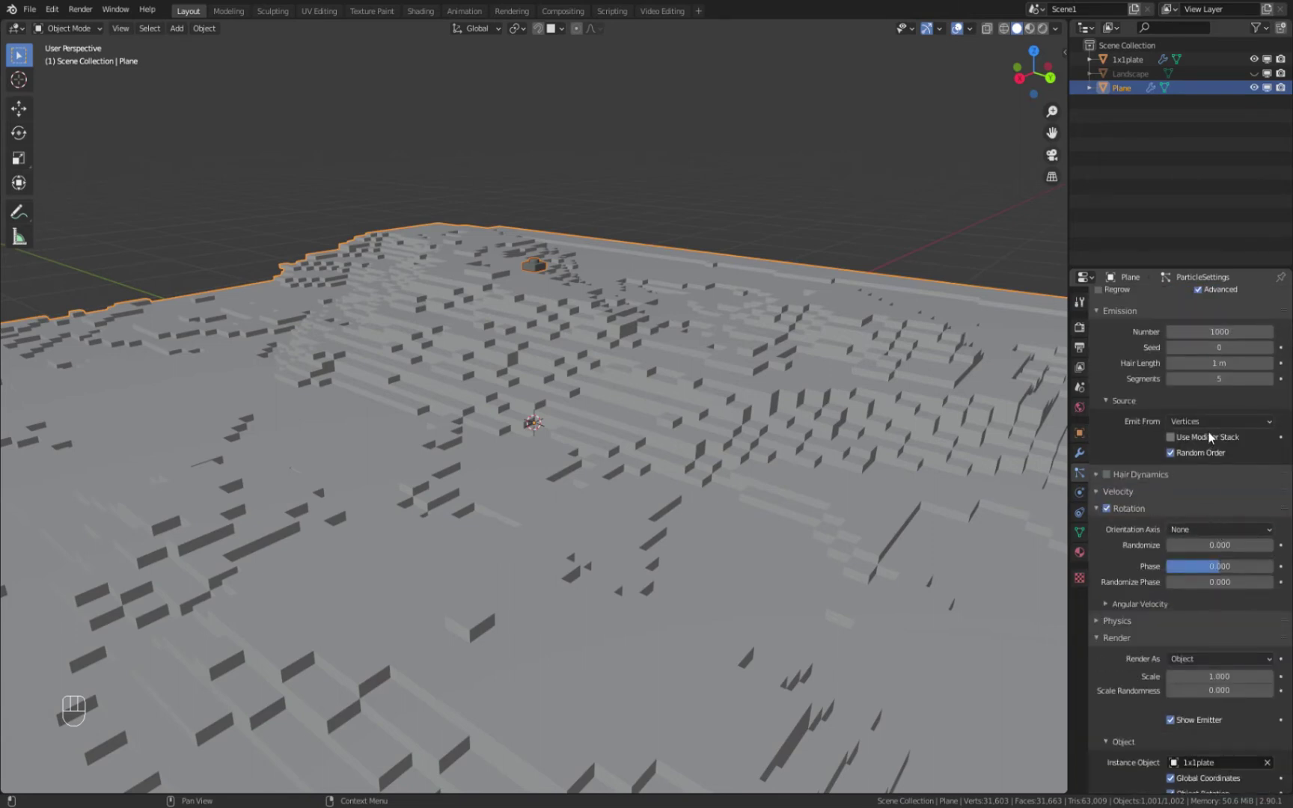
scroll(1231, 423, "up", 3)
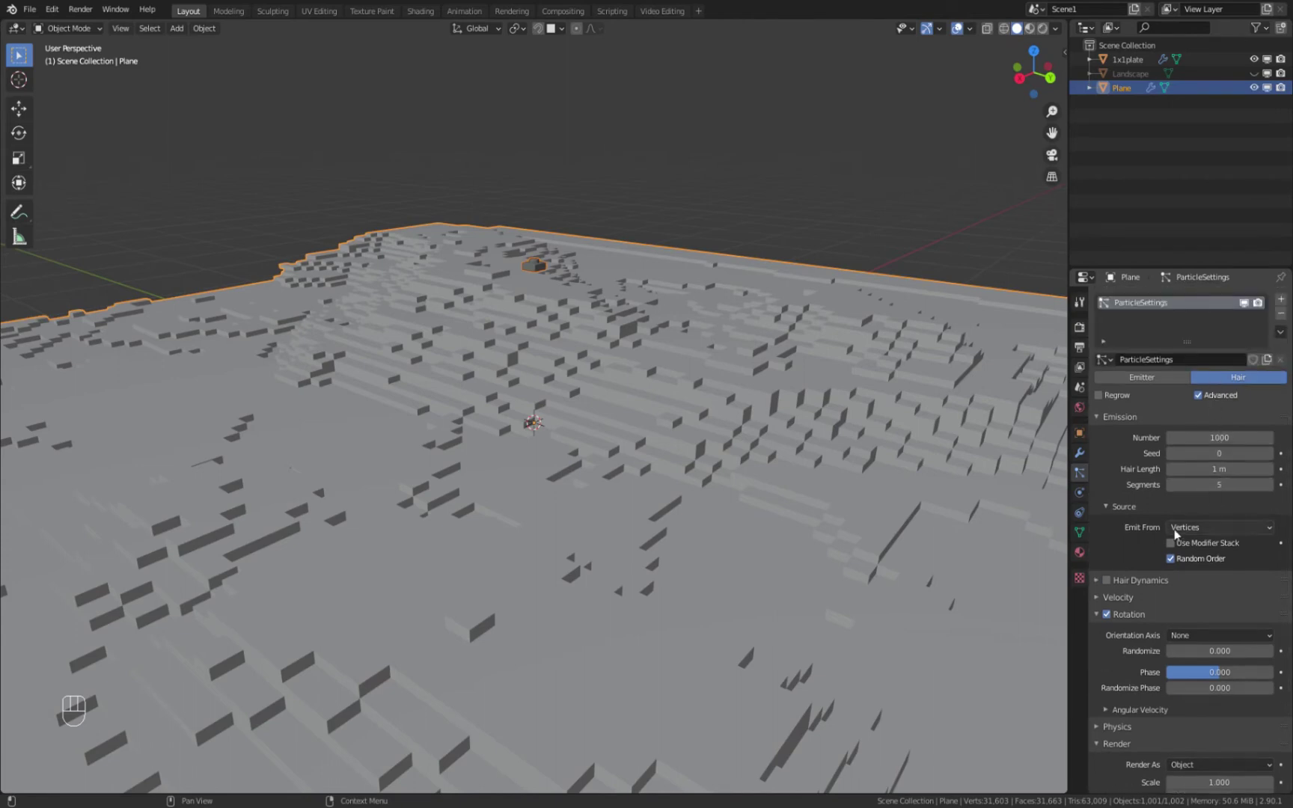
scroll(1175, 529, "down", 1)
scroll(1190, 498, "down", 3)
left_click(1095, 454)
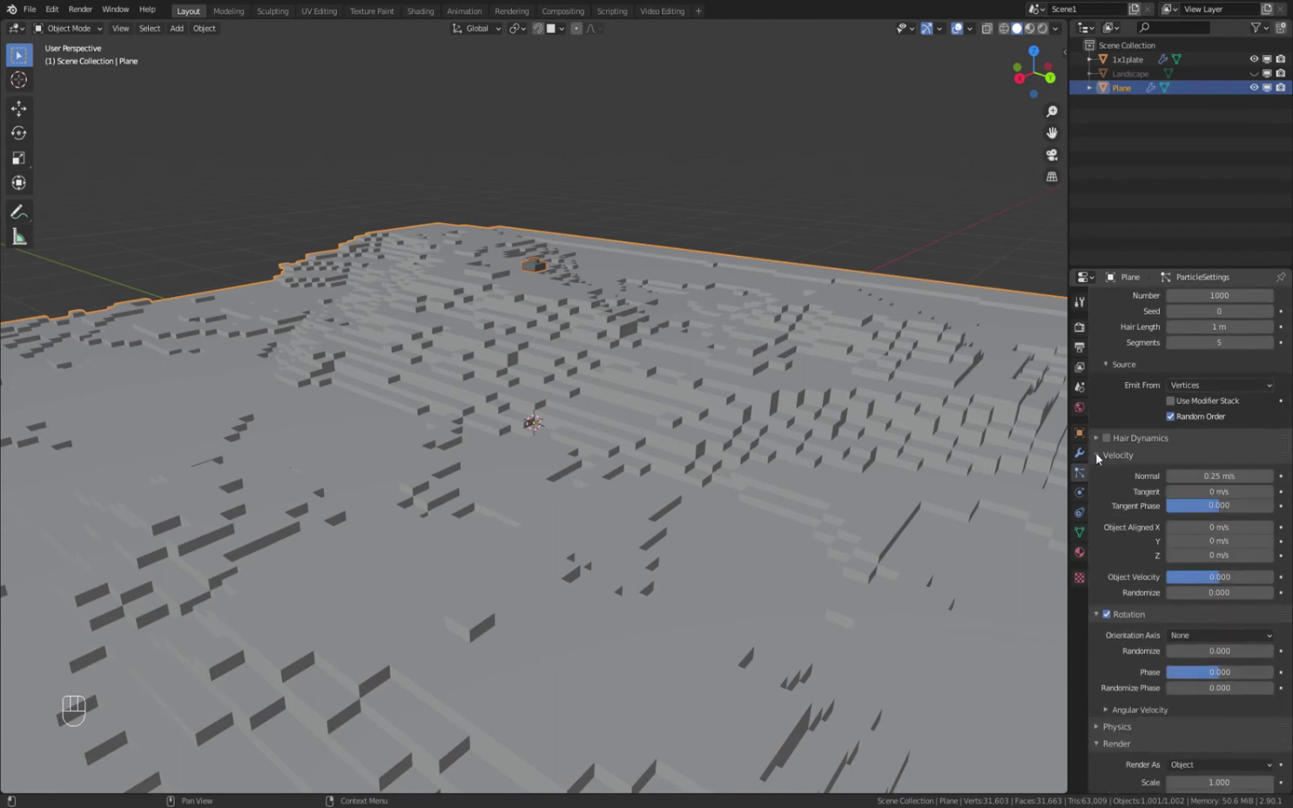
left_click(1095, 454)
scroll(1121, 486, "down", 3)
scroll(1121, 491, "down", 2)
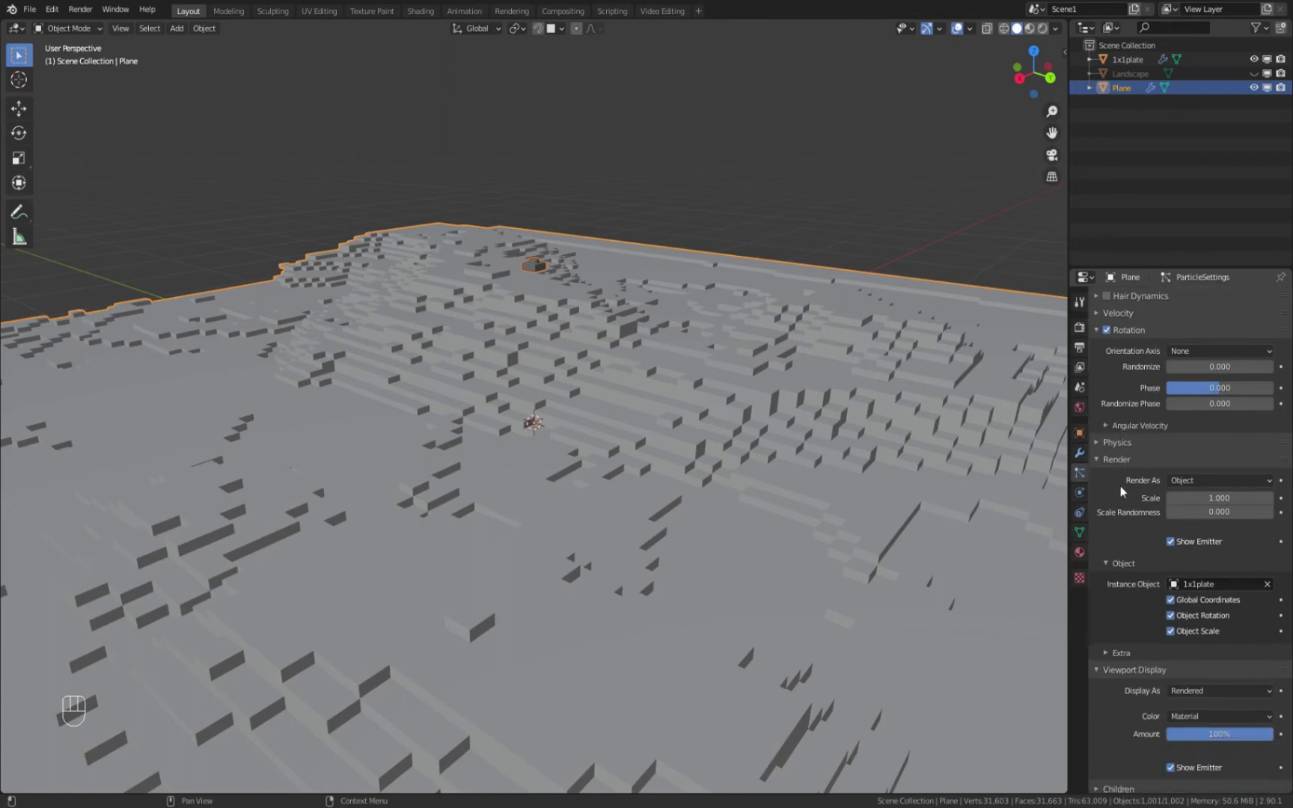
scroll(1110, 464, "down", 4)
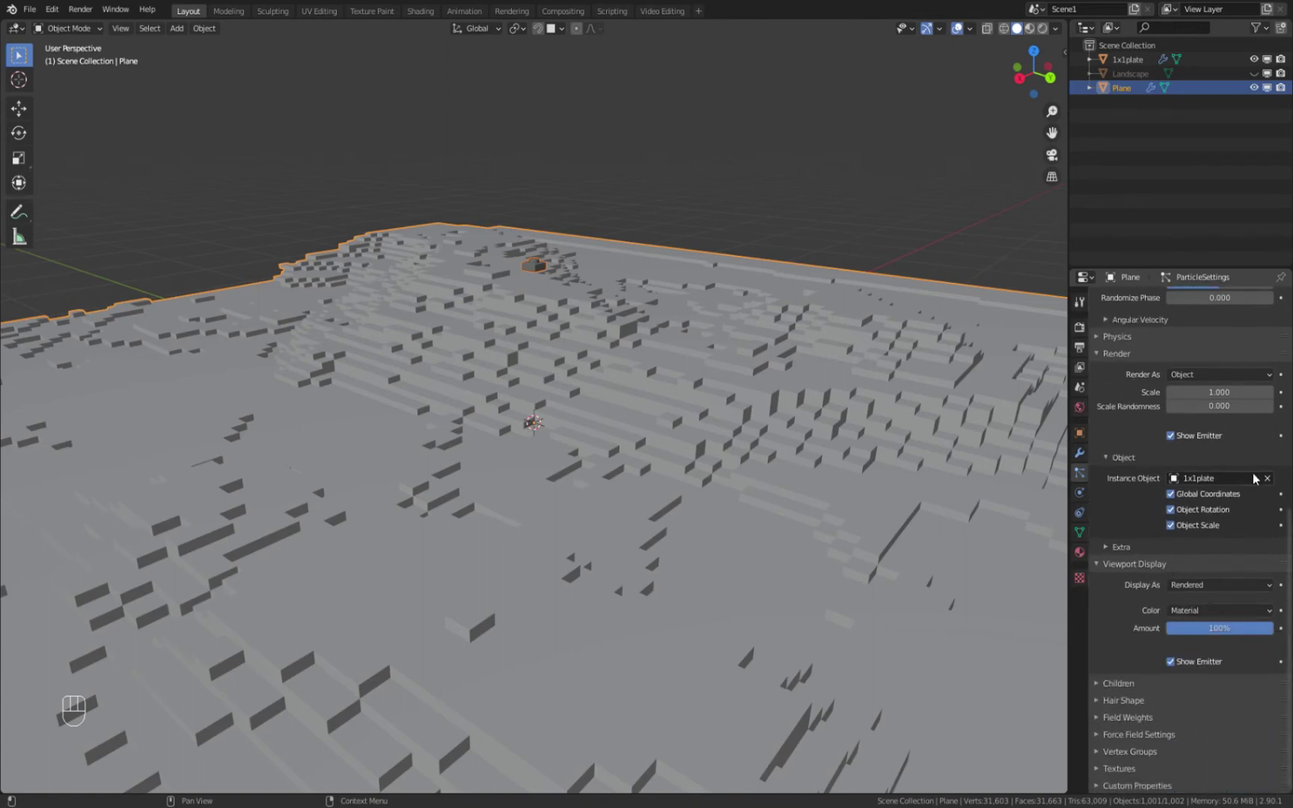
scroll(1184, 424, "up", 13)
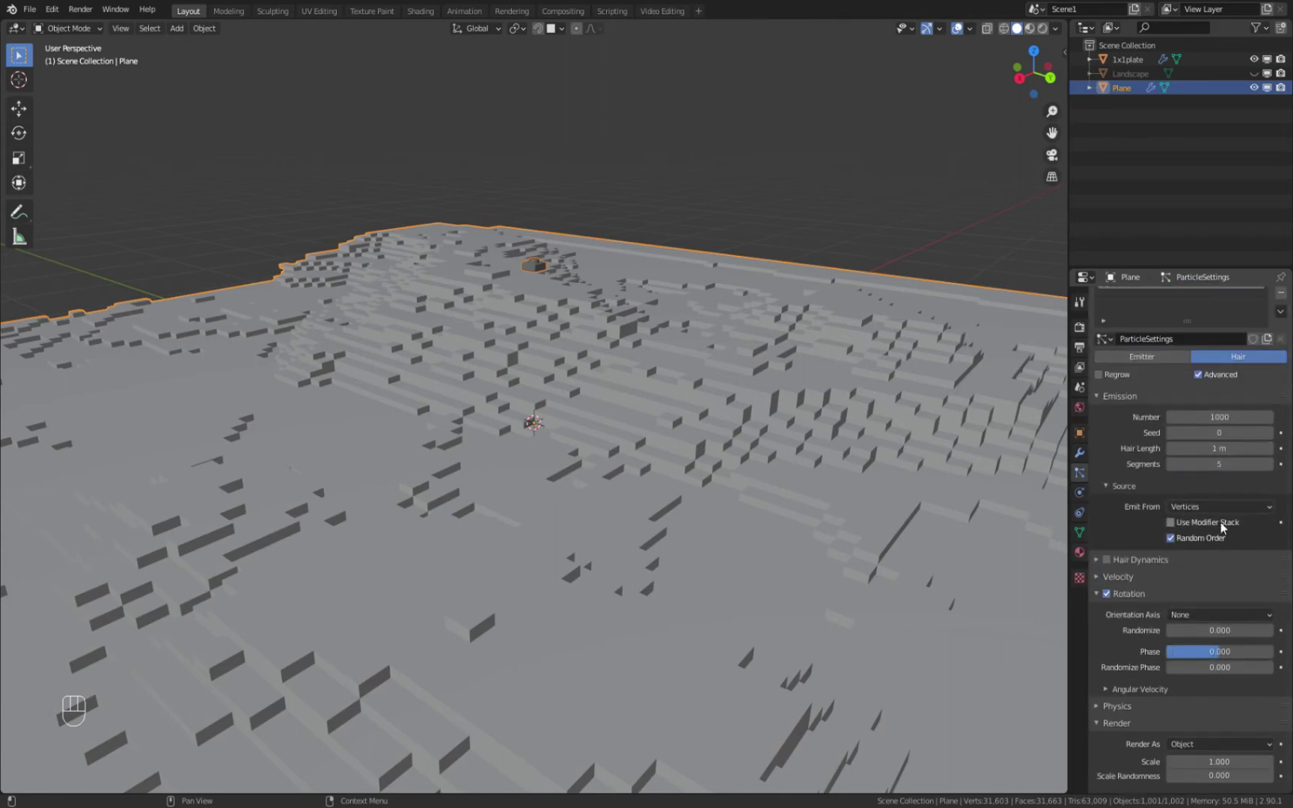
Enable Use Modifier Stack for the plane's particle emission and check the plane's modifier stack
left_click(1221, 521)
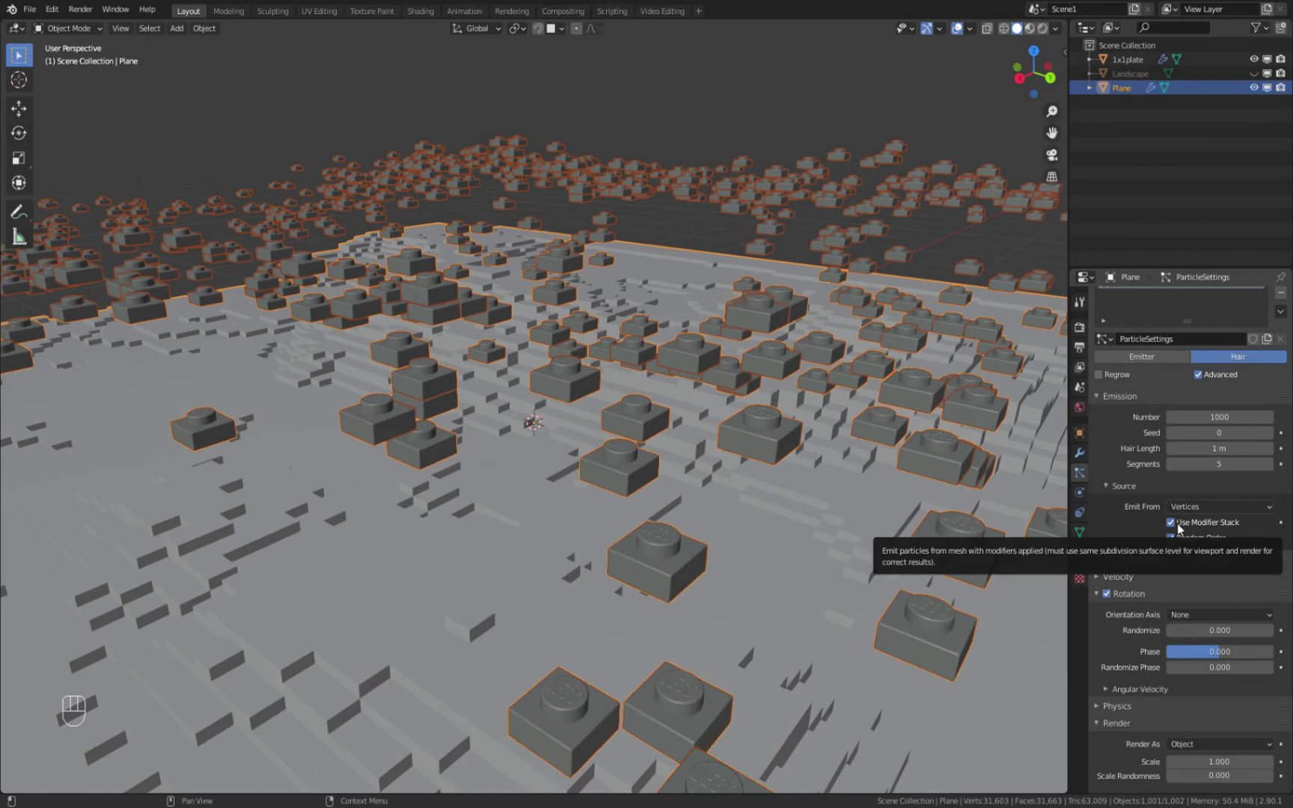
scroll(657, 386, "down", 4)
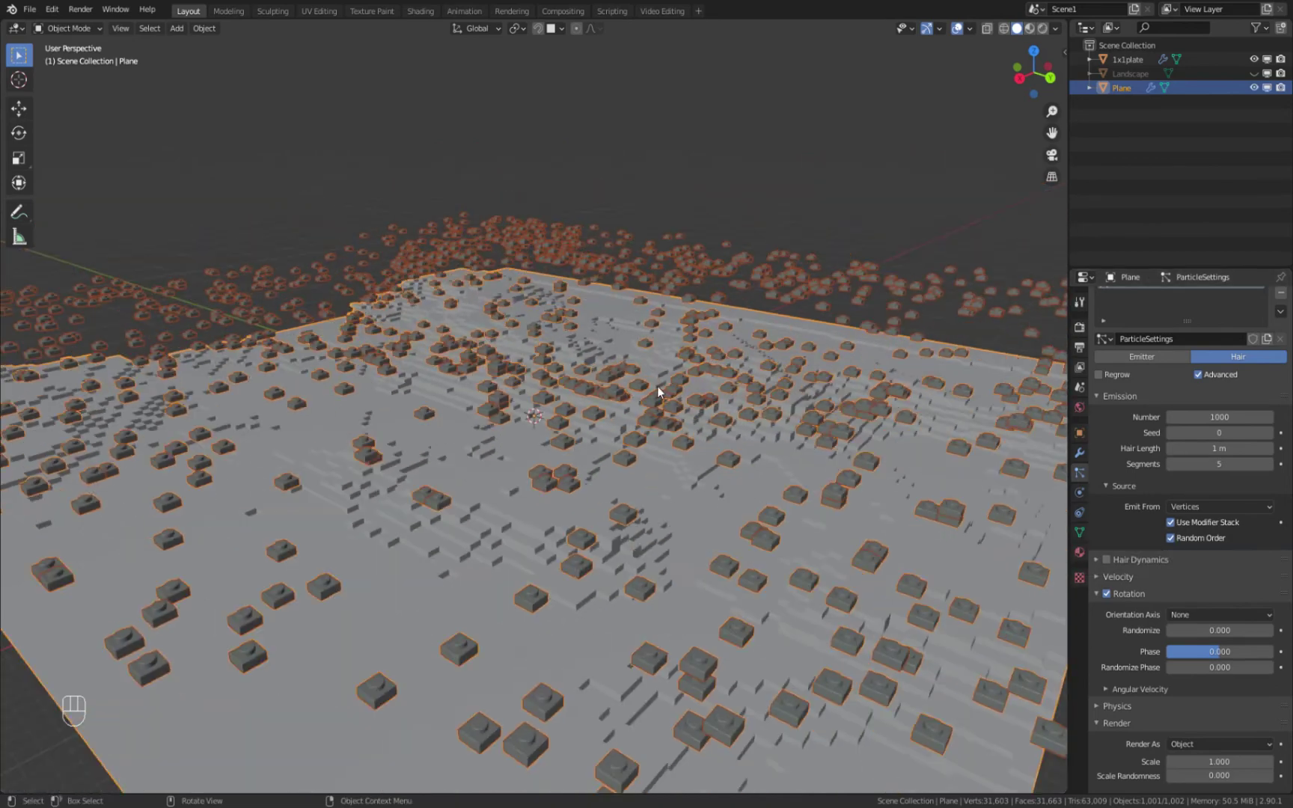
left_click(1079, 453)
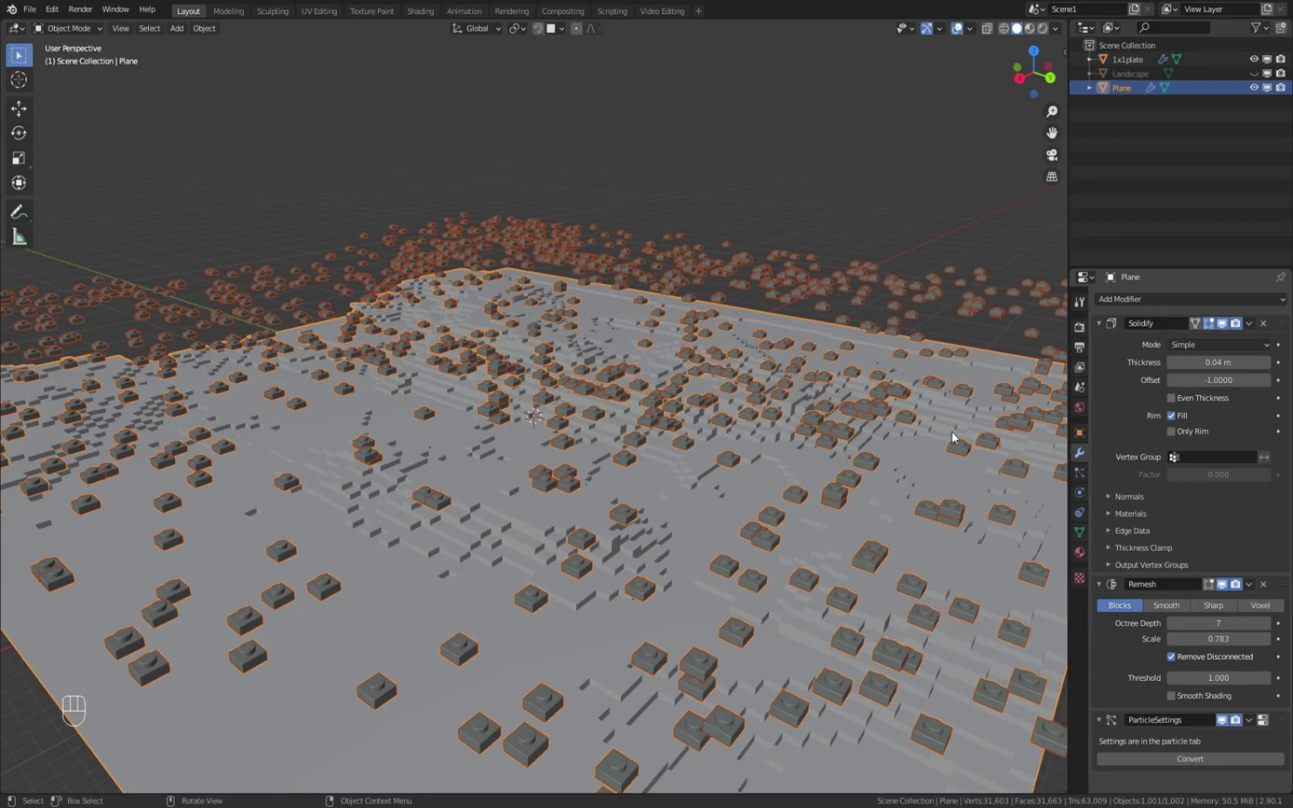
left_click(1080, 472)
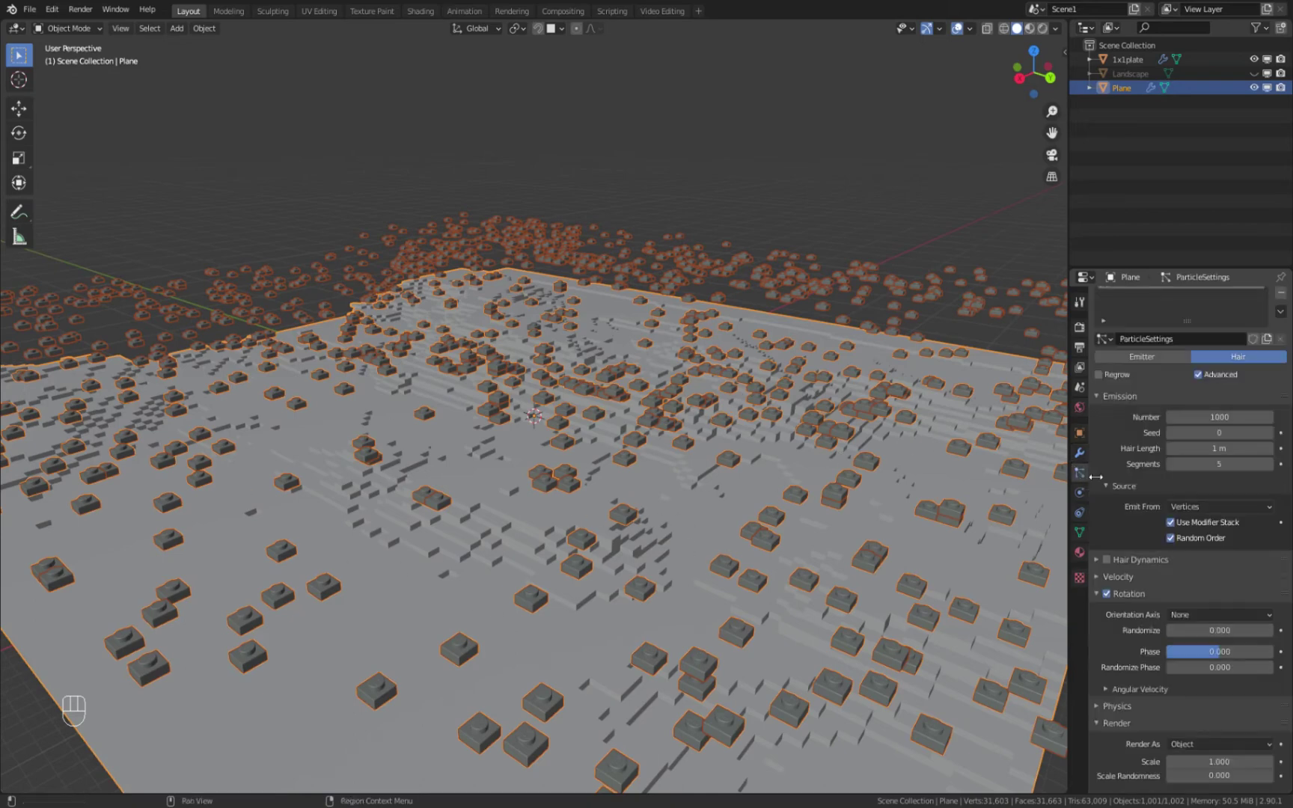
Set the plane's hair particle number to 50
scroll(1240, 435, "up", 1)
left_click(1236, 439)
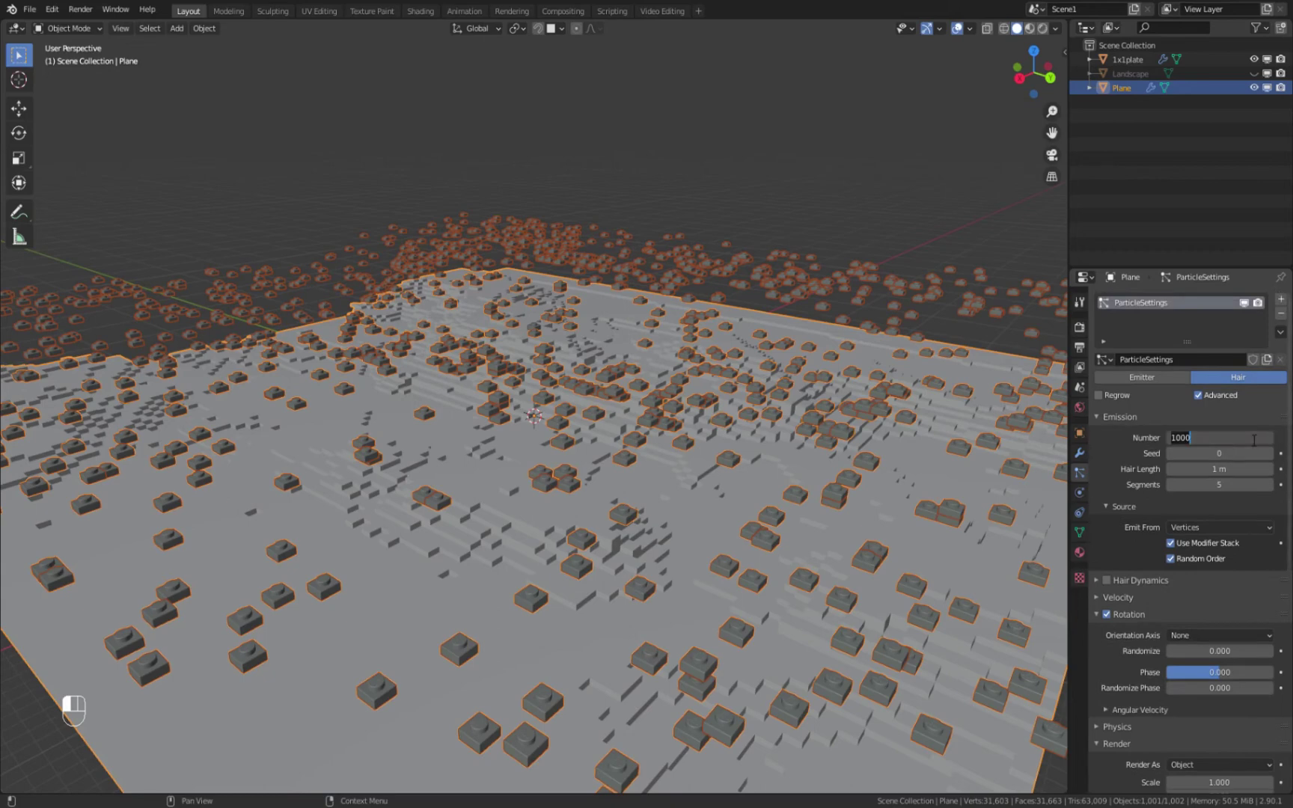
type("50")
key("Return")
Select the original 1x1plate and set its Z location to 0 m
middle_click_drag(724, 409, 610, 391)
left_click(535, 346)
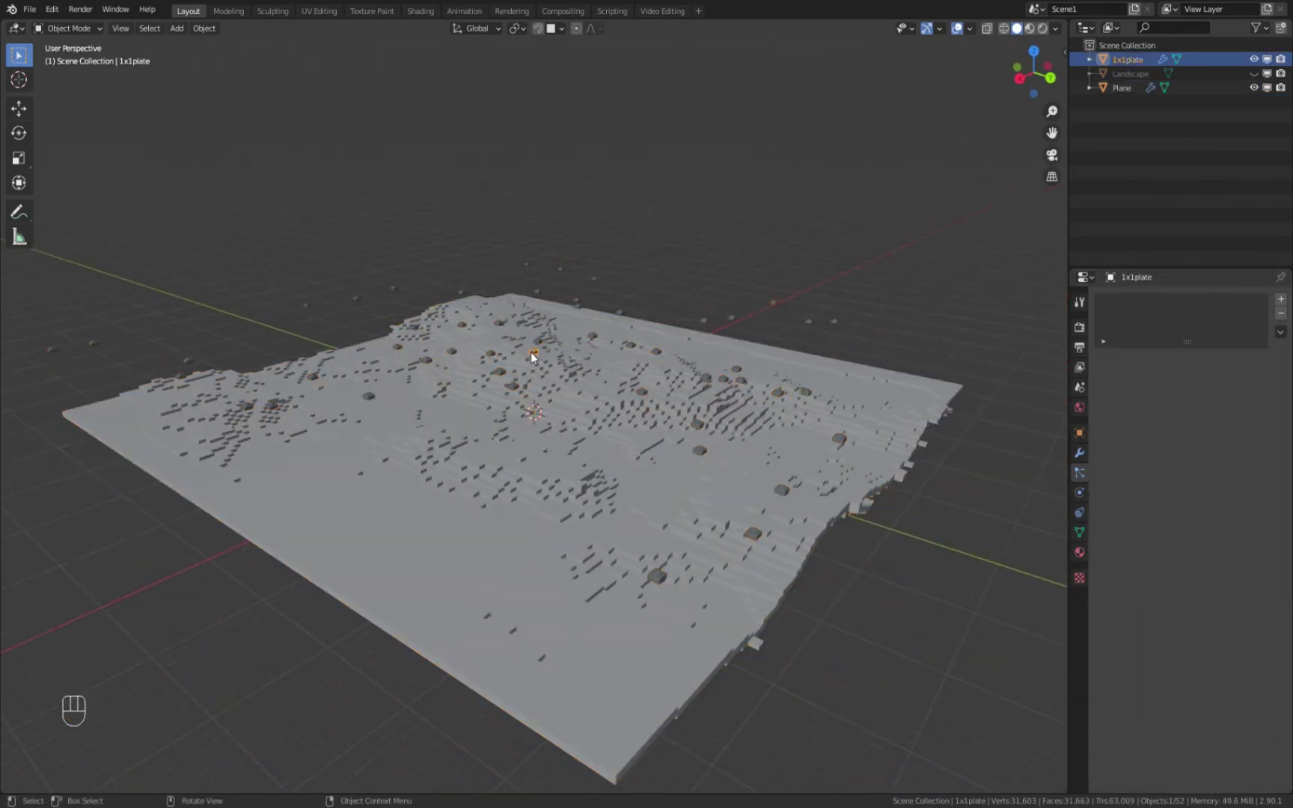
scroll(569, 412, "up", 3)
left_click(1080, 432)
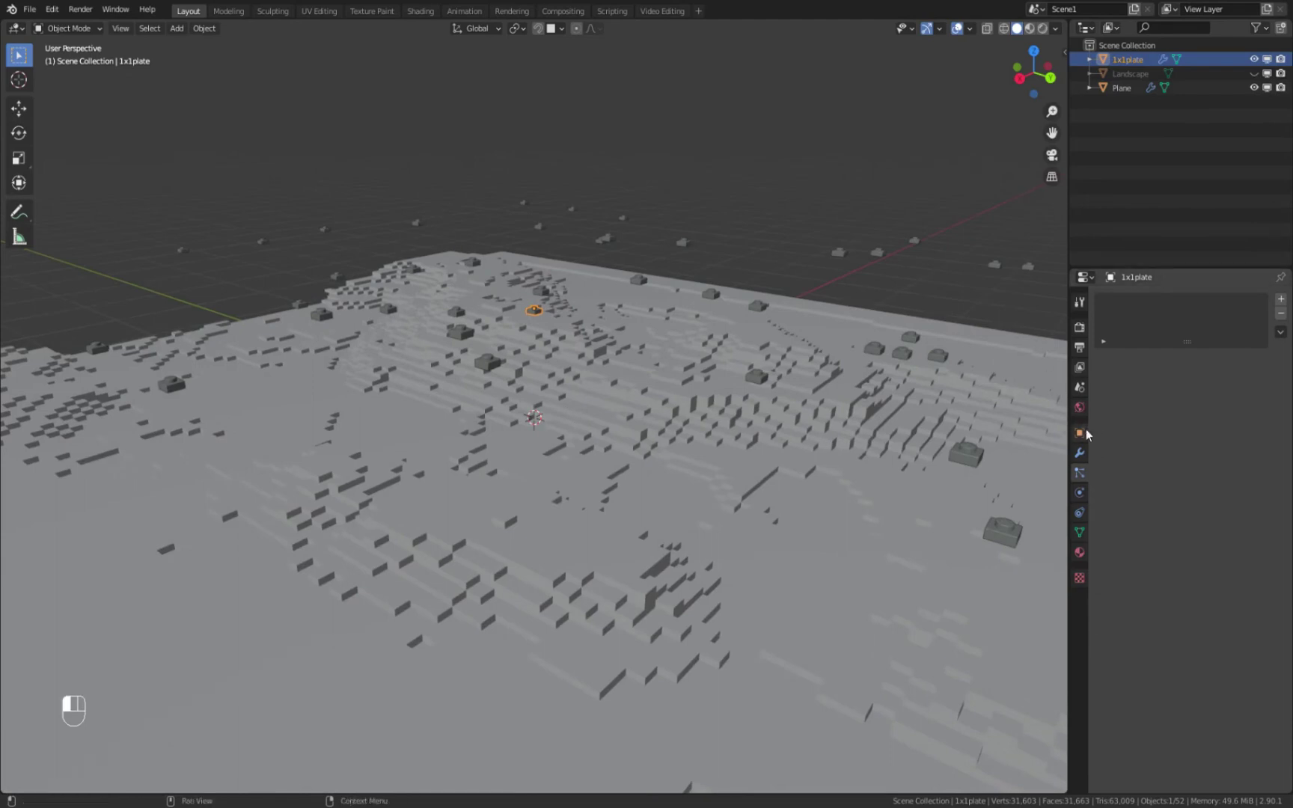
left_click(1231, 370)
type("0")
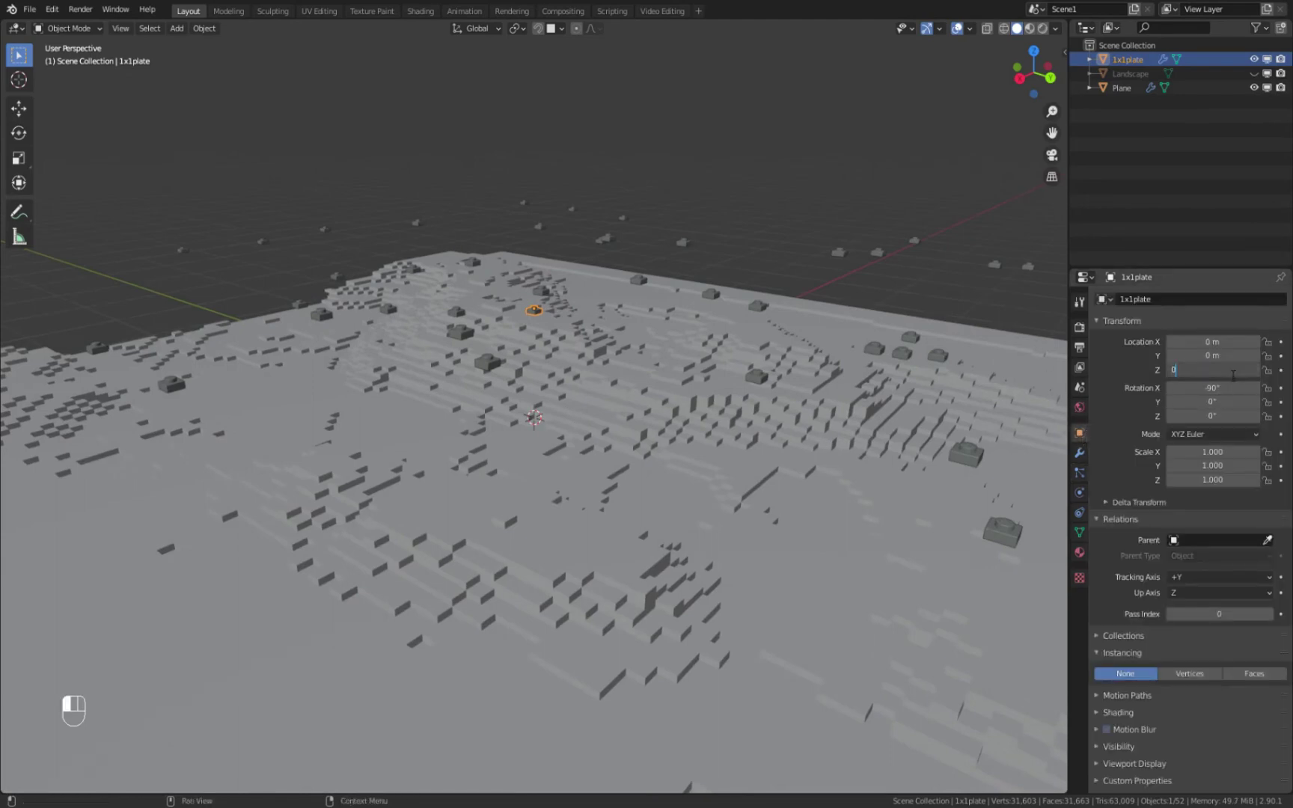
key("Return")
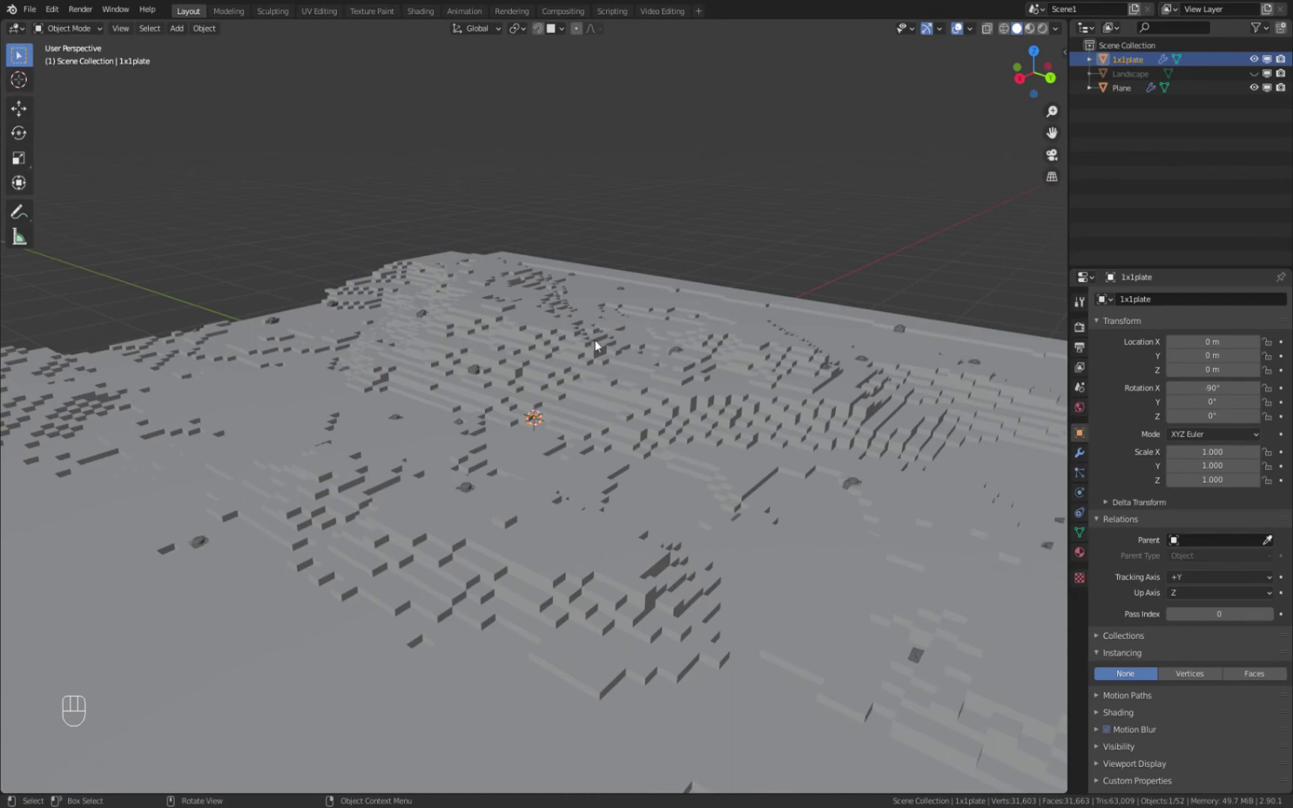
Examine how the 1x1plate and its instances line up with the landscape blocks, using a wireframe view from above
scroll(569, 338, "down", 1)
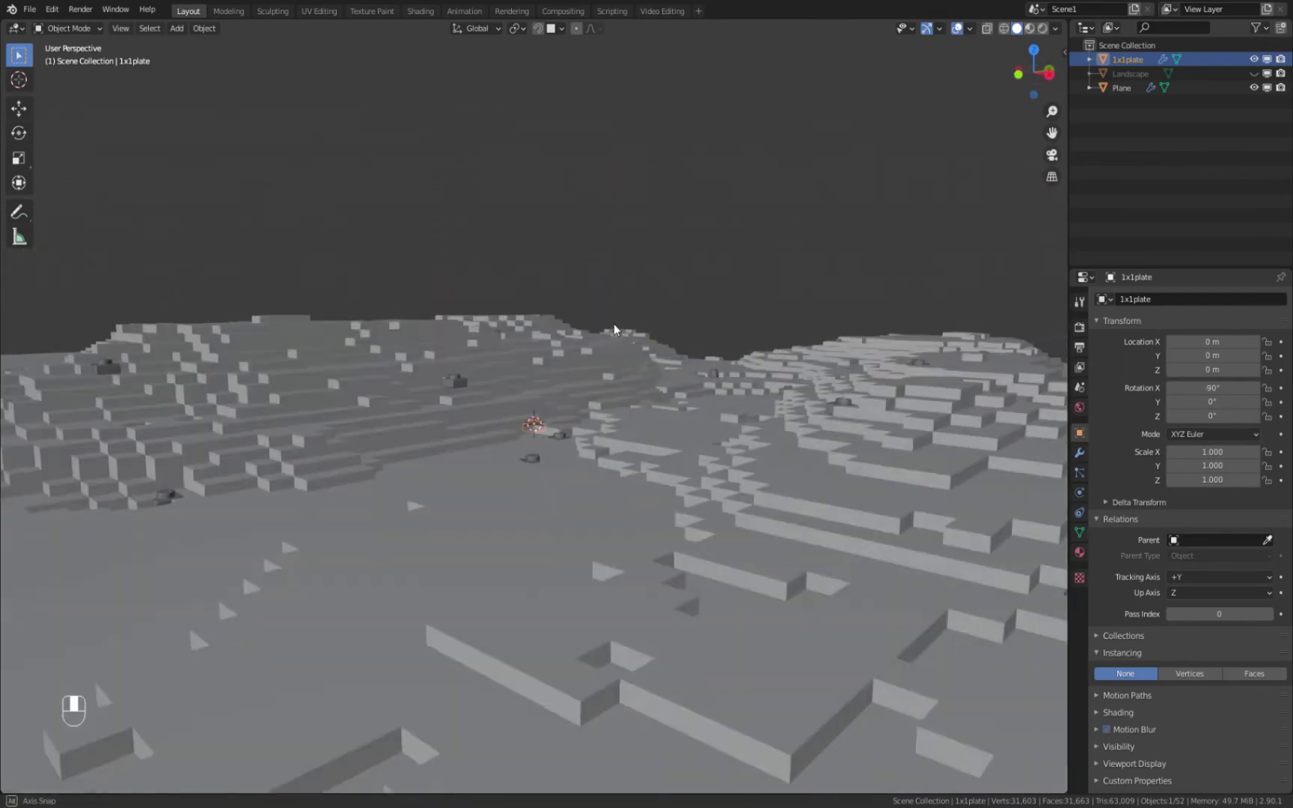
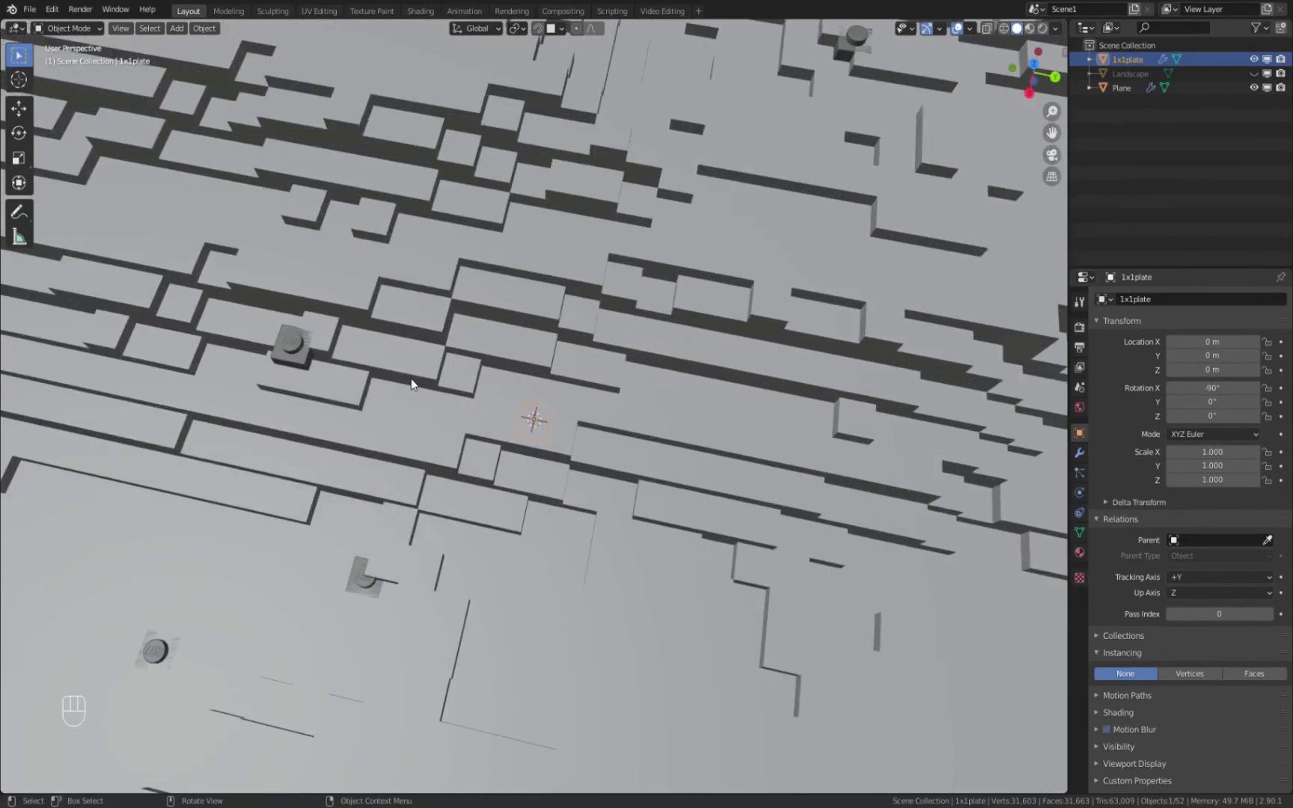
scroll(394, 336, "down", 3)
middle_click_drag(470, 339, 791, 206)
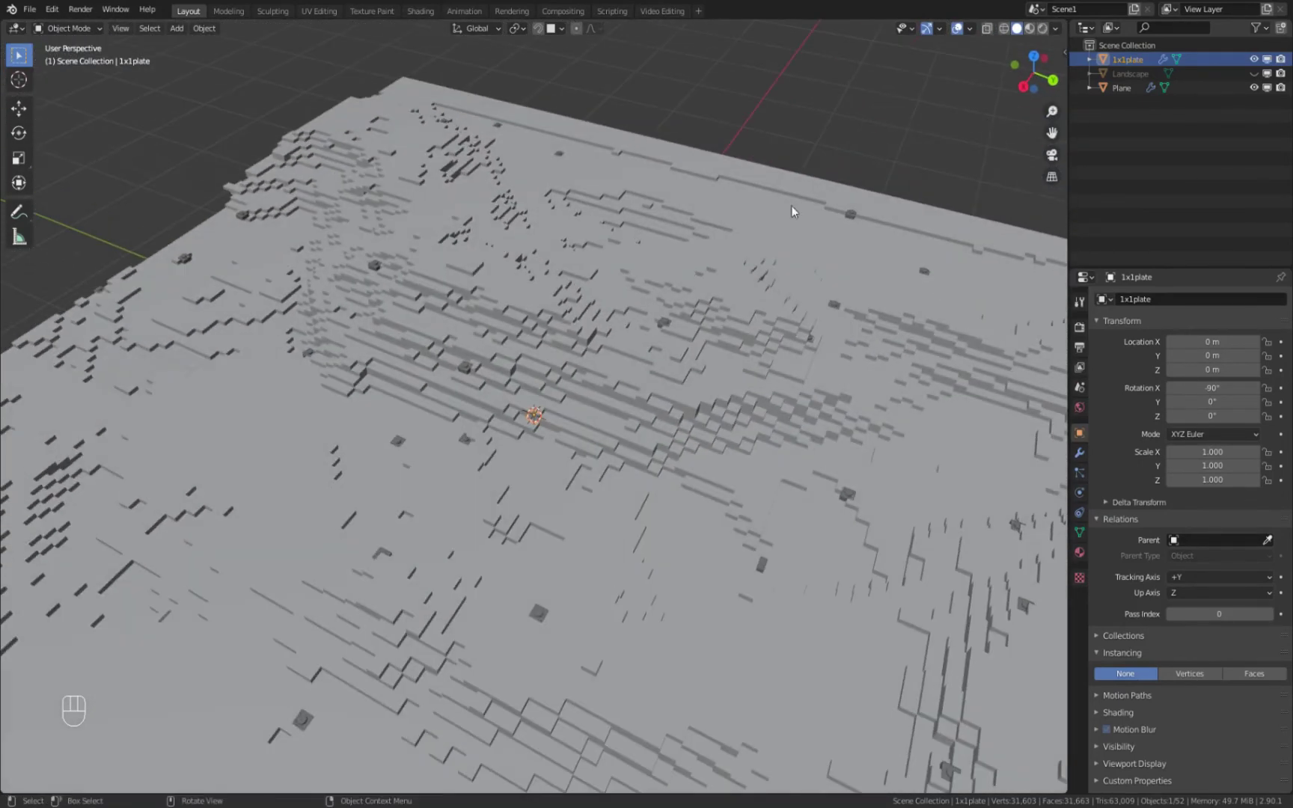
key("KP_7")
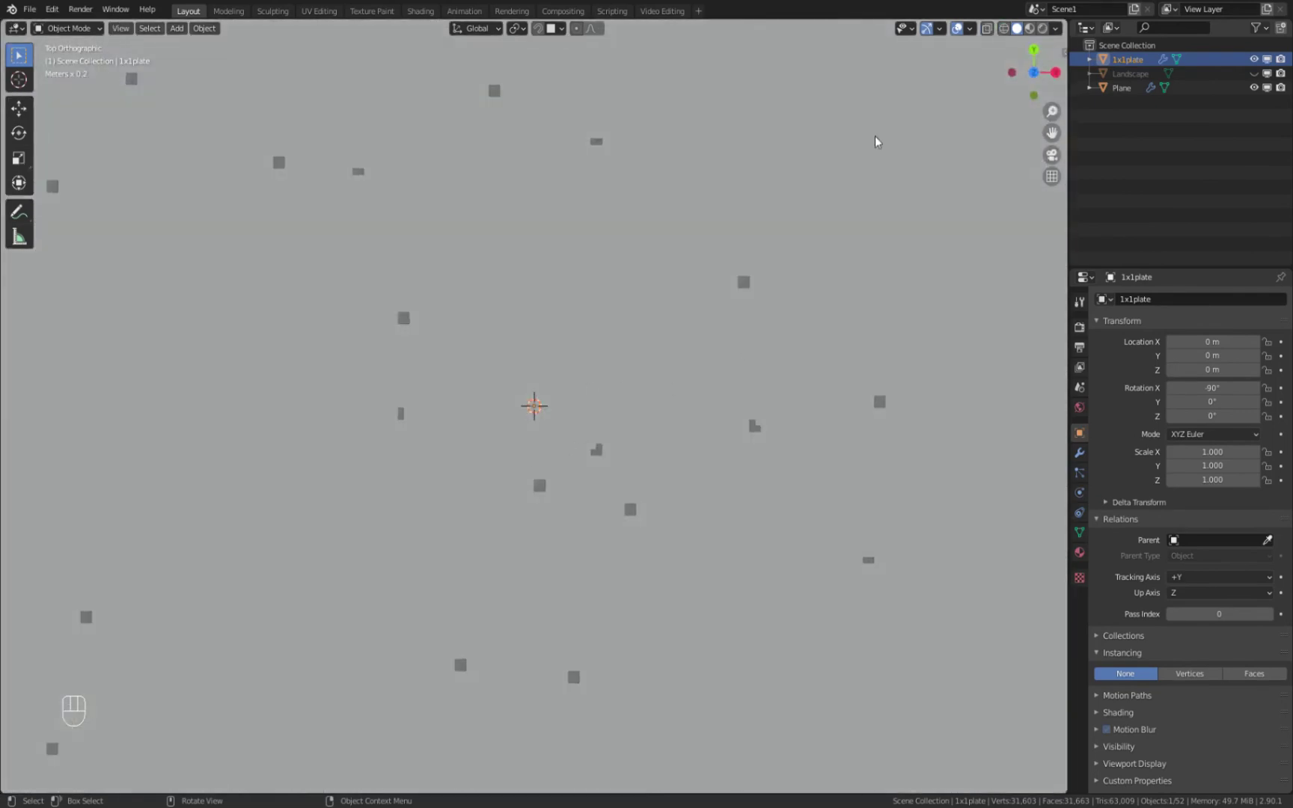
left_click(1004, 29)
scroll(536, 423, "up", 8)
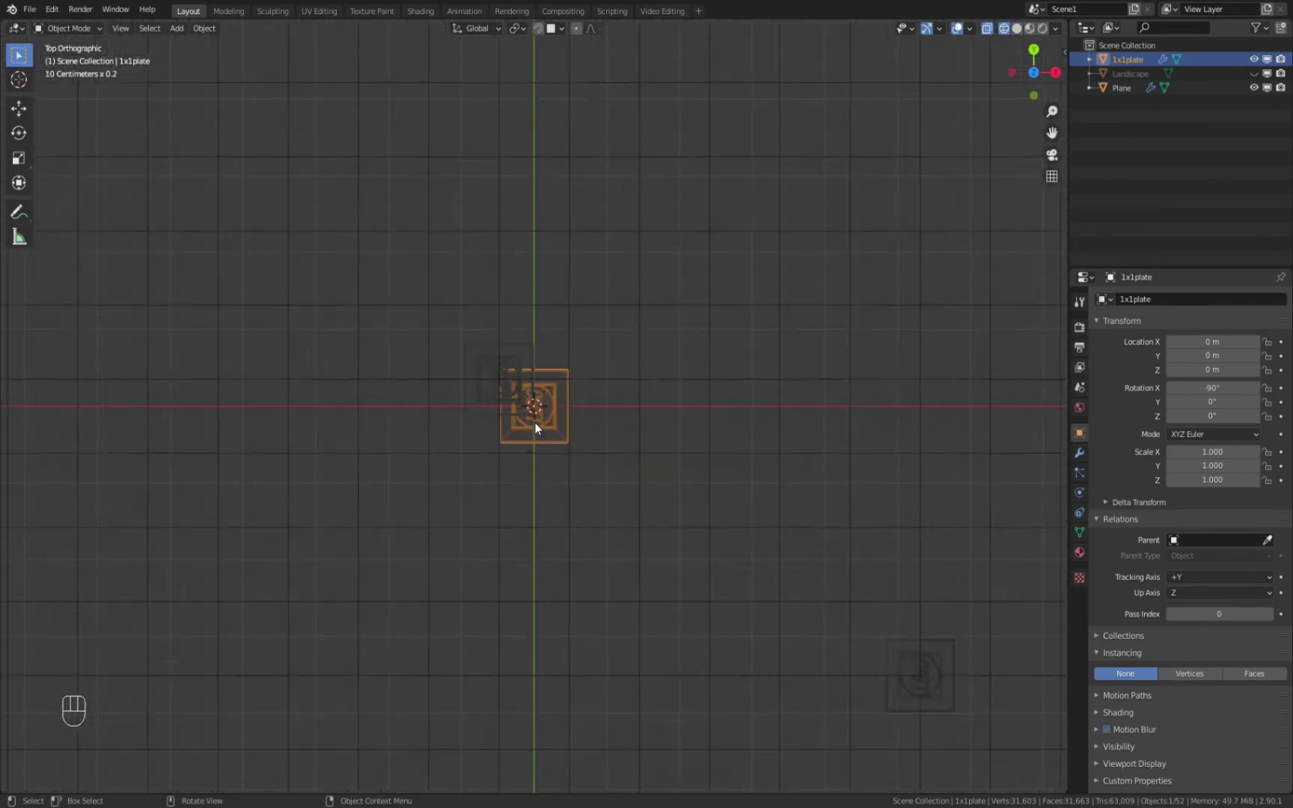
middle_click_drag(597, 412, 626, 358)
scroll(488, 336, "down", 3)
scroll(508, 430, "up", 4)
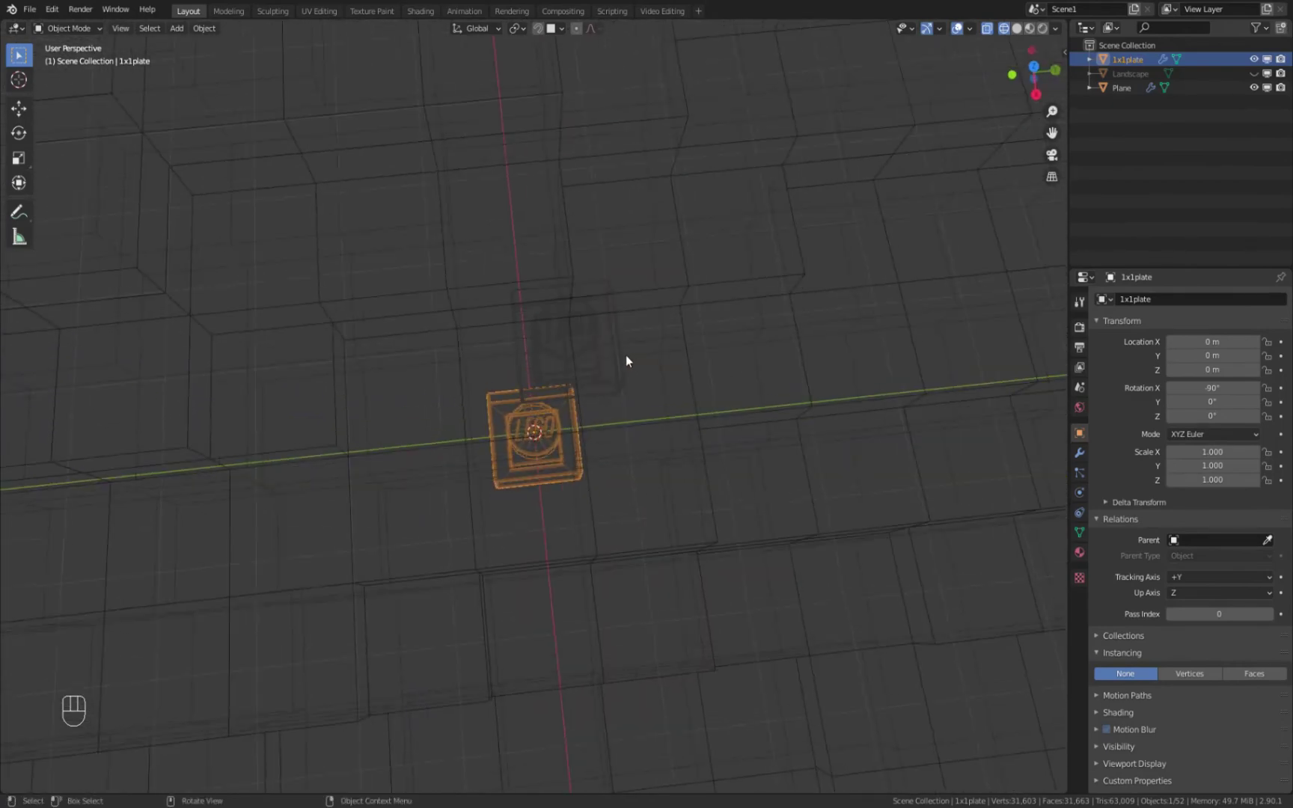
Set the 1x1plate's X and Y locations to 0.1 m each
left_click(1233, 344)
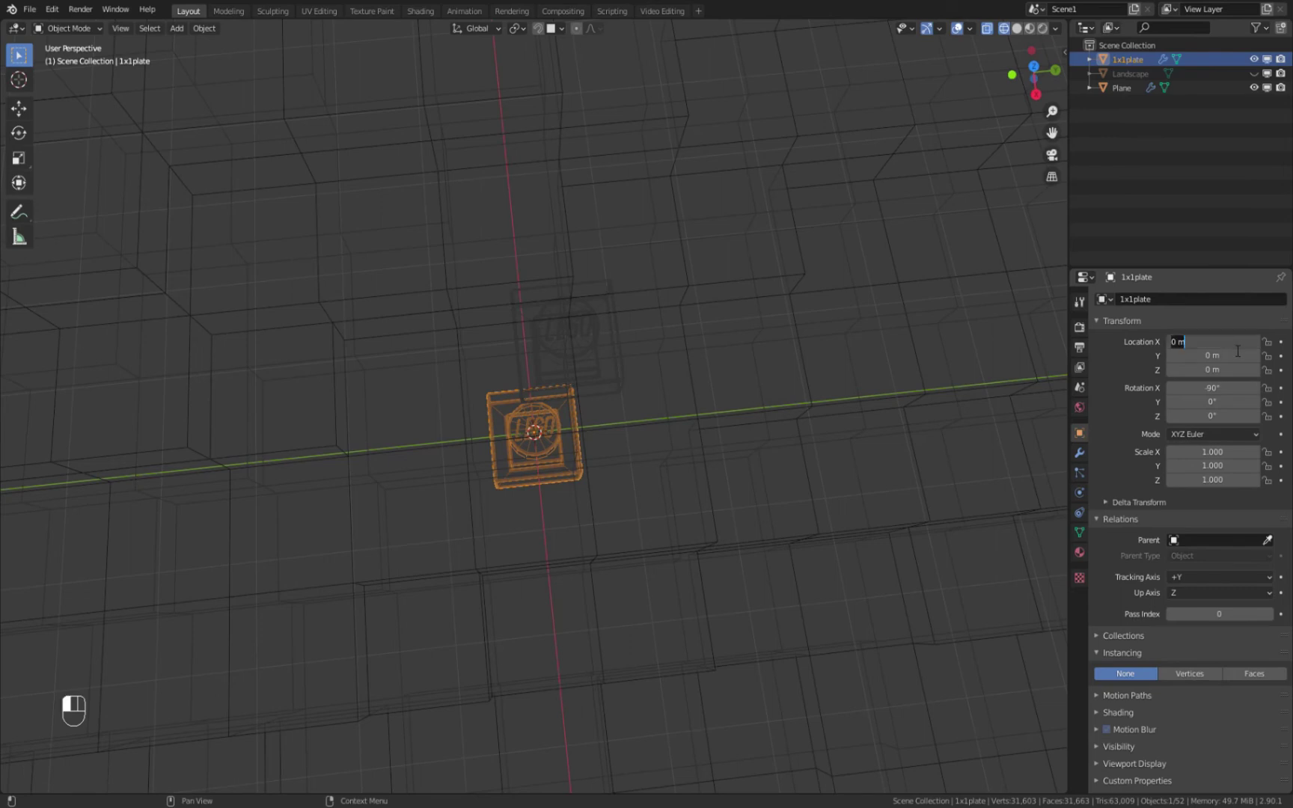
type(".1")
key("Return")
left_click(1223, 359)
type(".1")
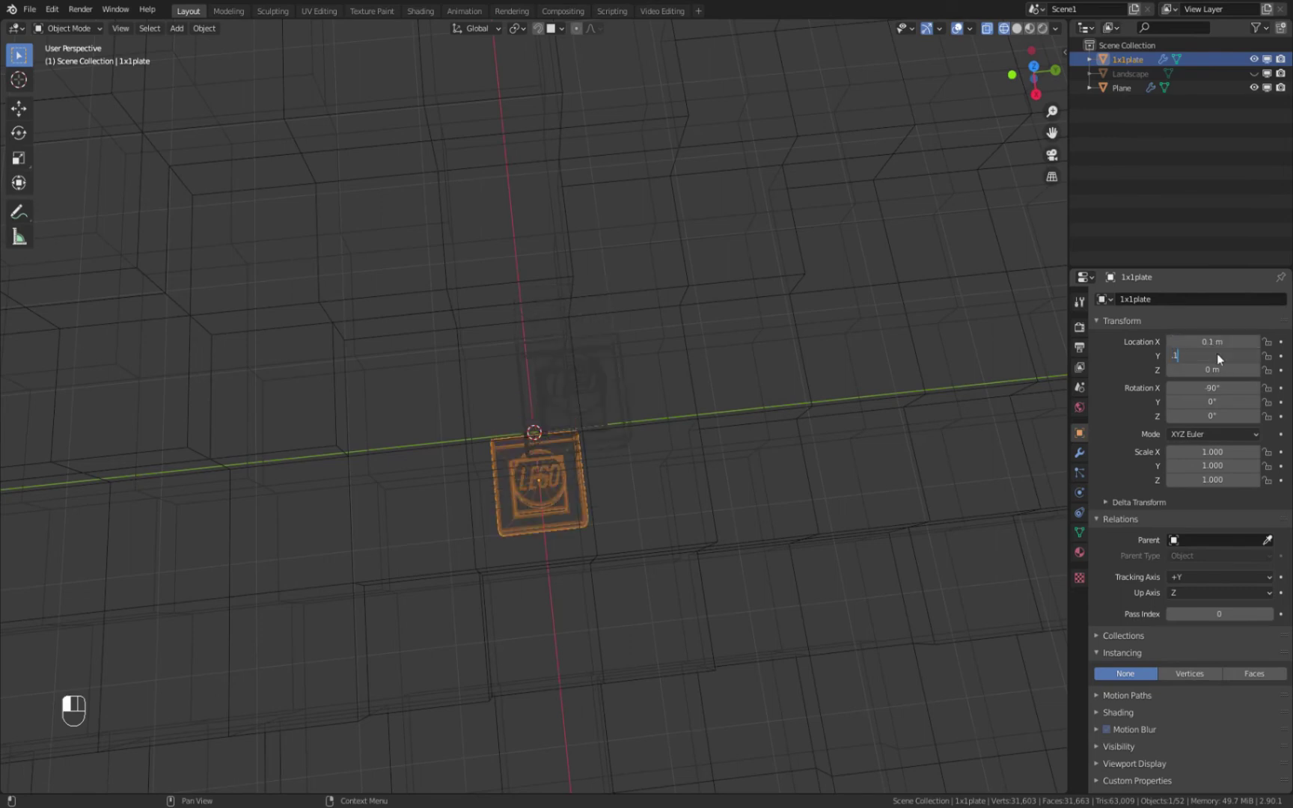
key("Return")
Inspect the shifted plate's corner against the world origin and return the viewport to solid shading
middle_click_drag(748, 312, 543, 451)
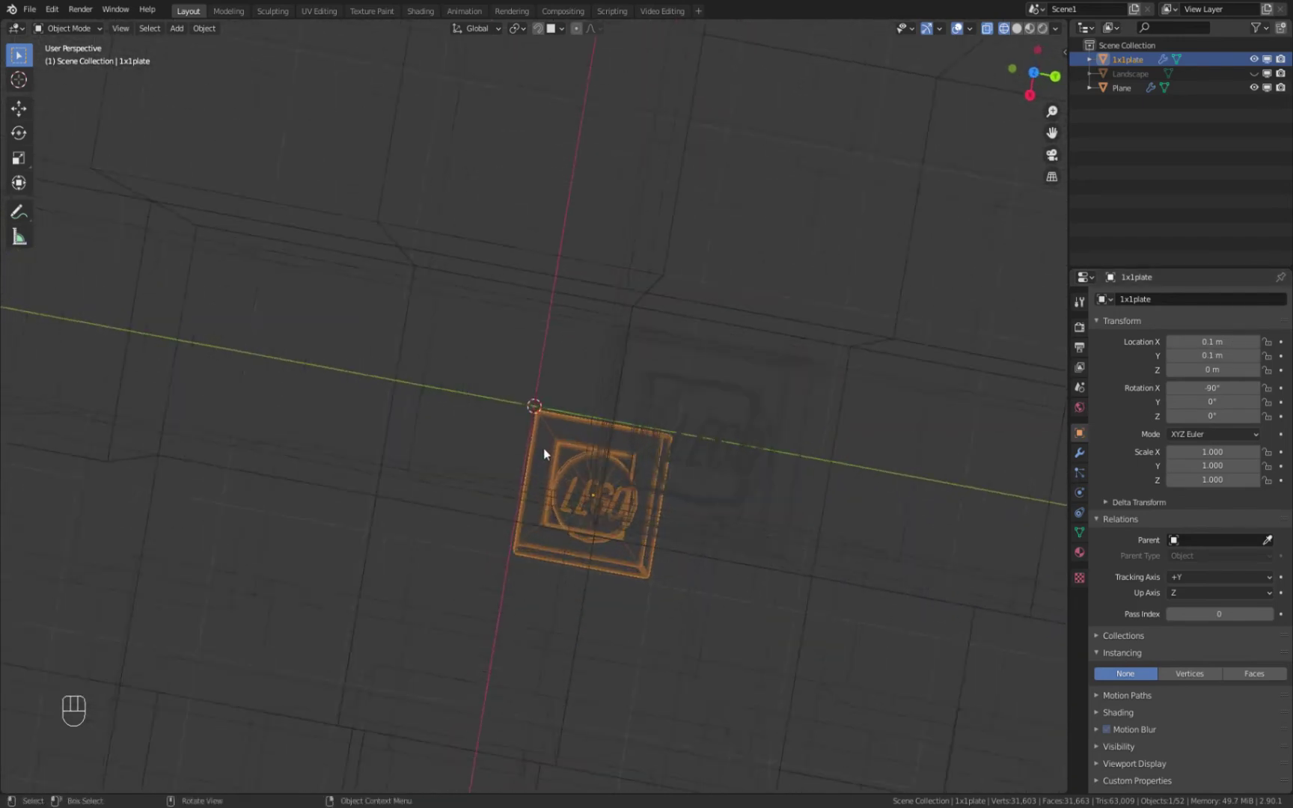
scroll(543, 449, "up", 3)
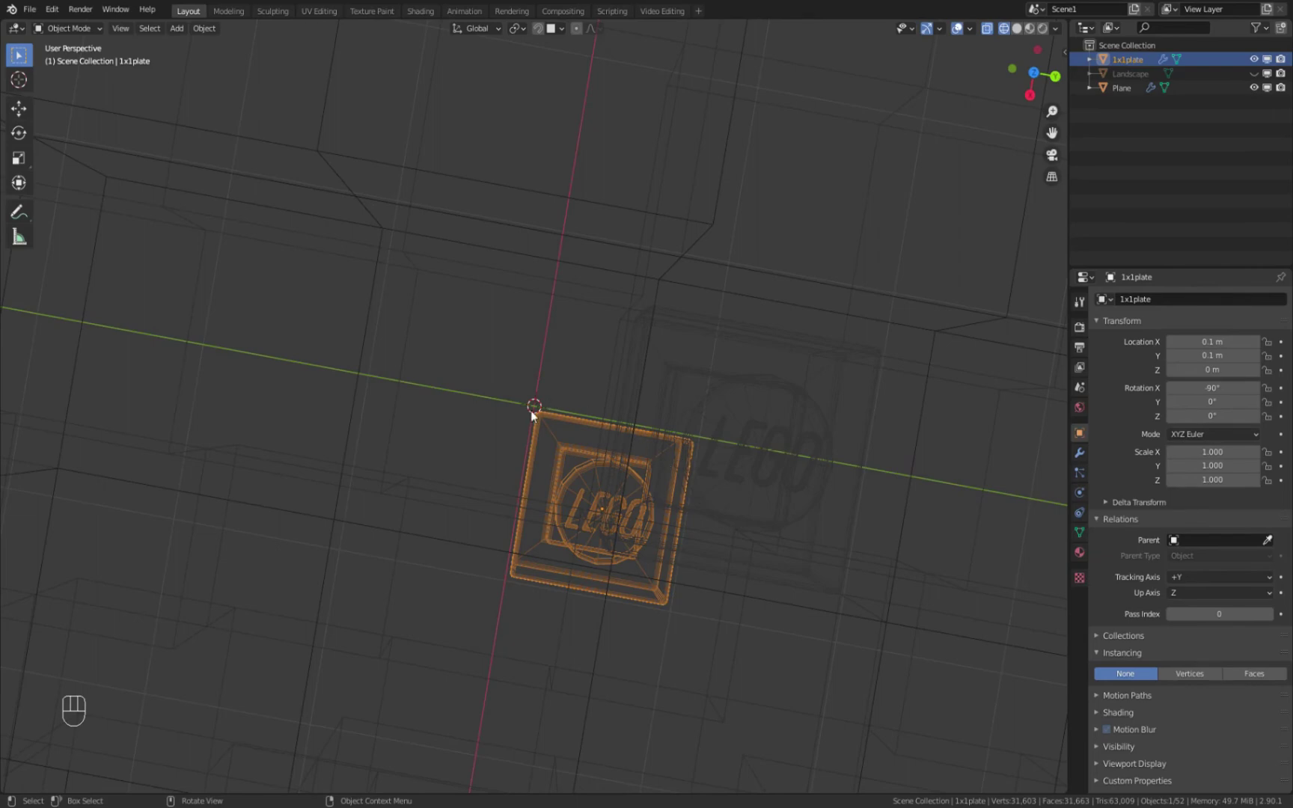
scroll(697, 448, "down", 2)
middle_click_drag(748, 418, 904, 127)
left_click(1017, 30)
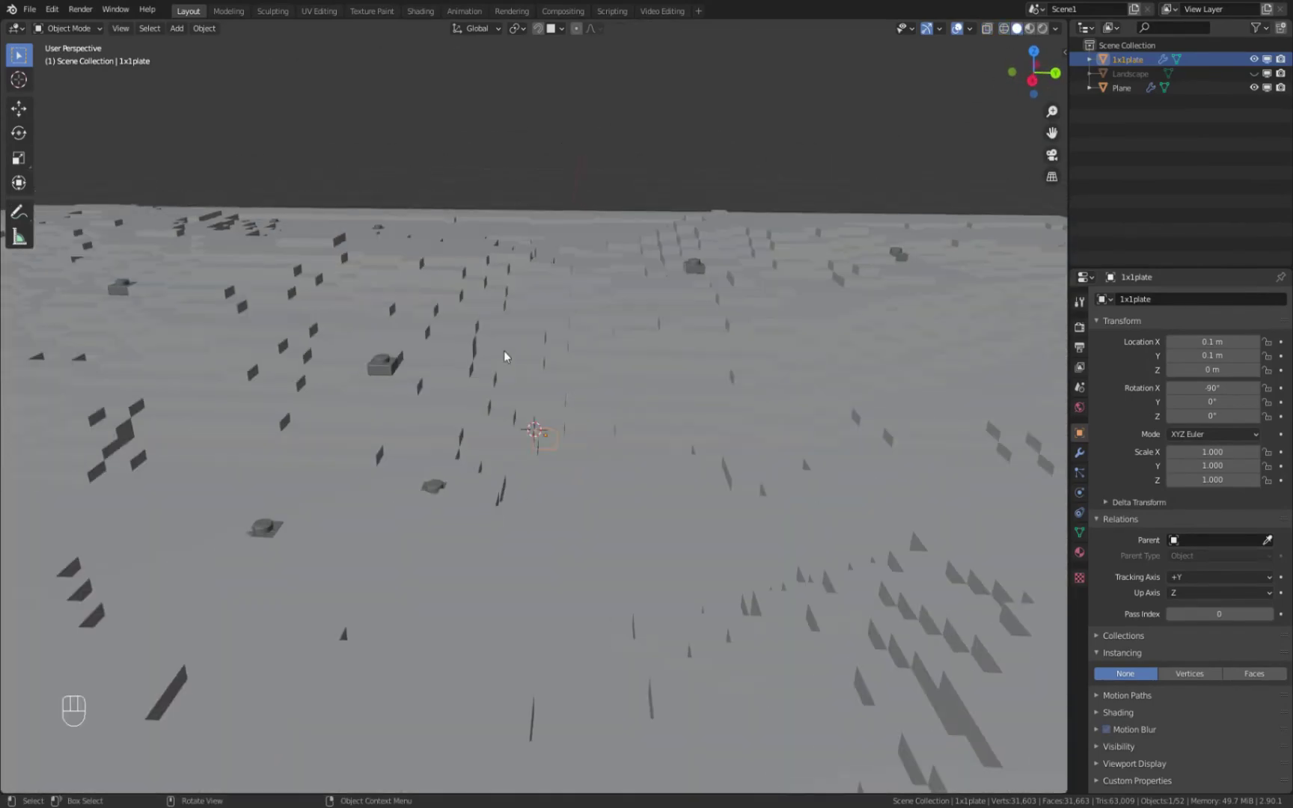
Reselect the landscape plane and set its hair particle number to 100
middle_click_drag(515, 133, 599, 336)
left_click(699, 389)
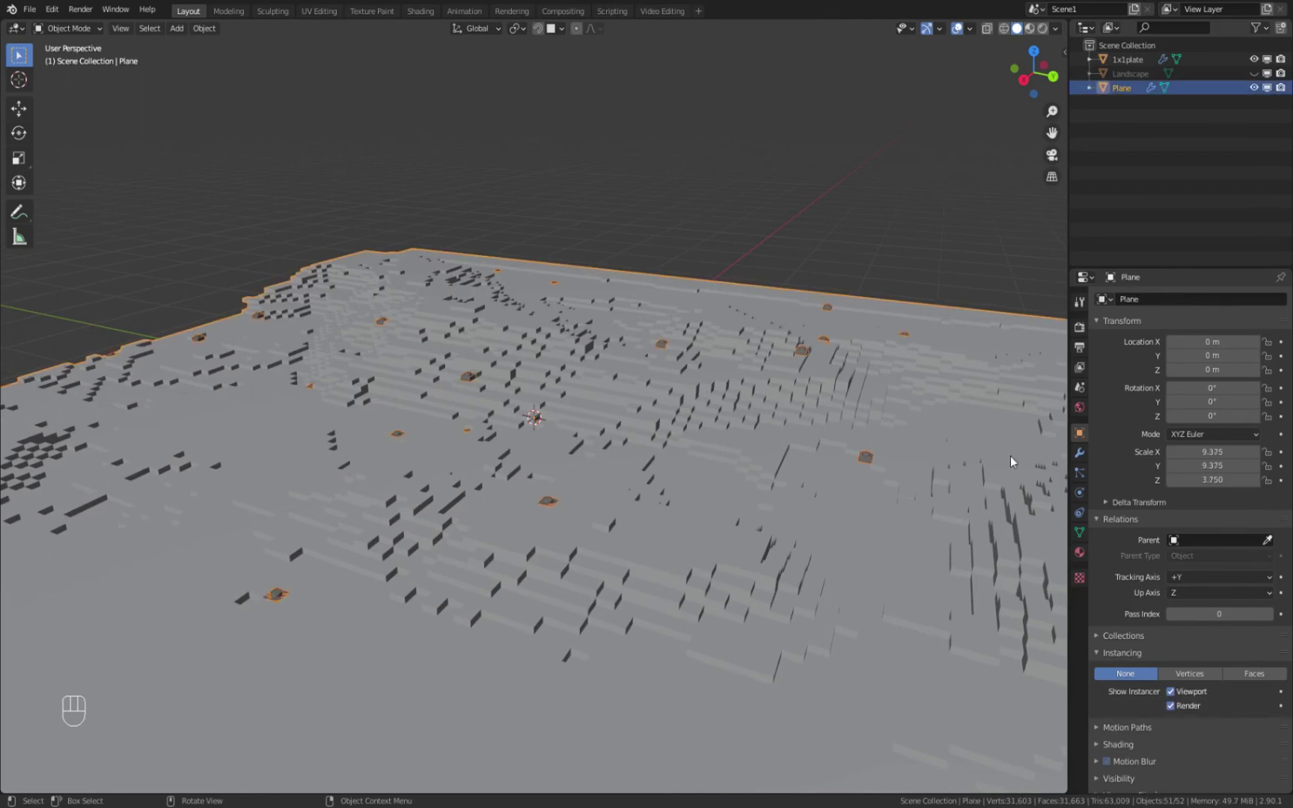
left_click(1079, 473)
left_click(1271, 439)
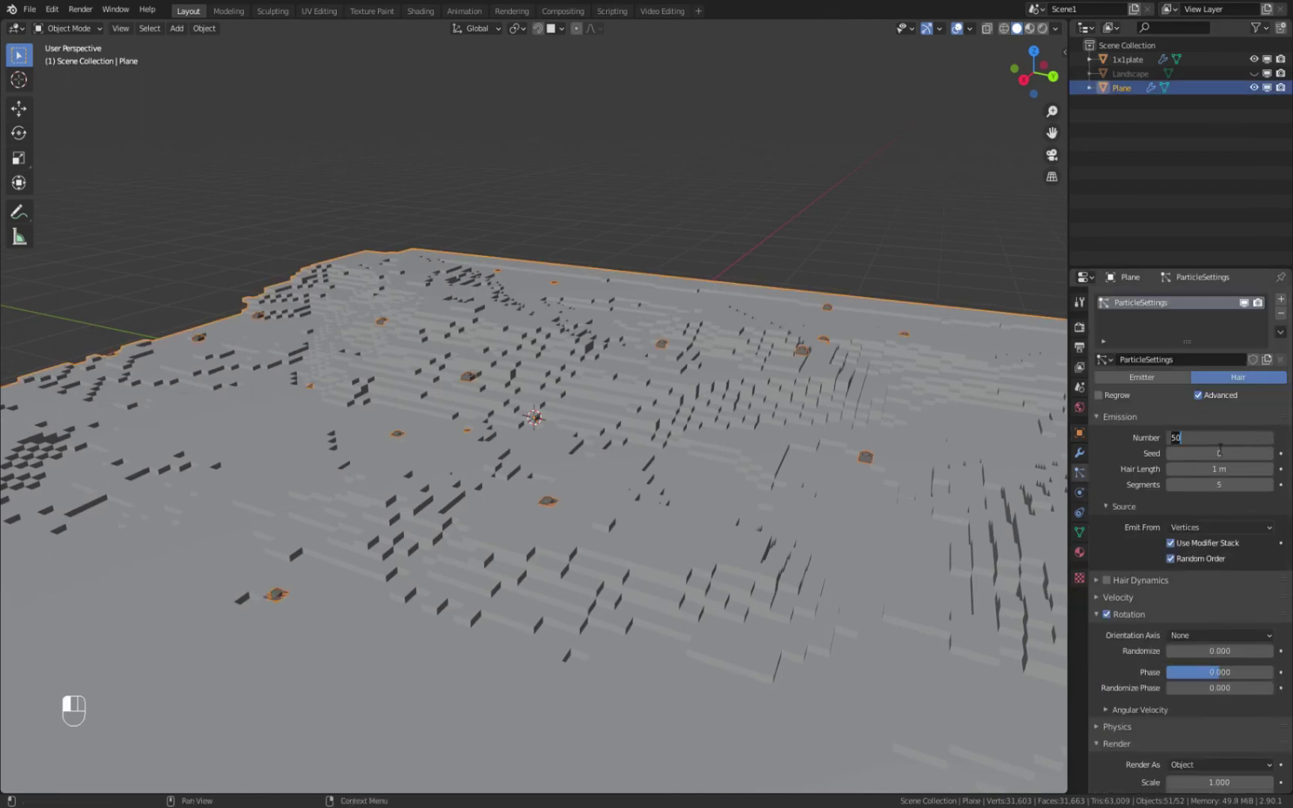
type("100")
left_click(870, 201)
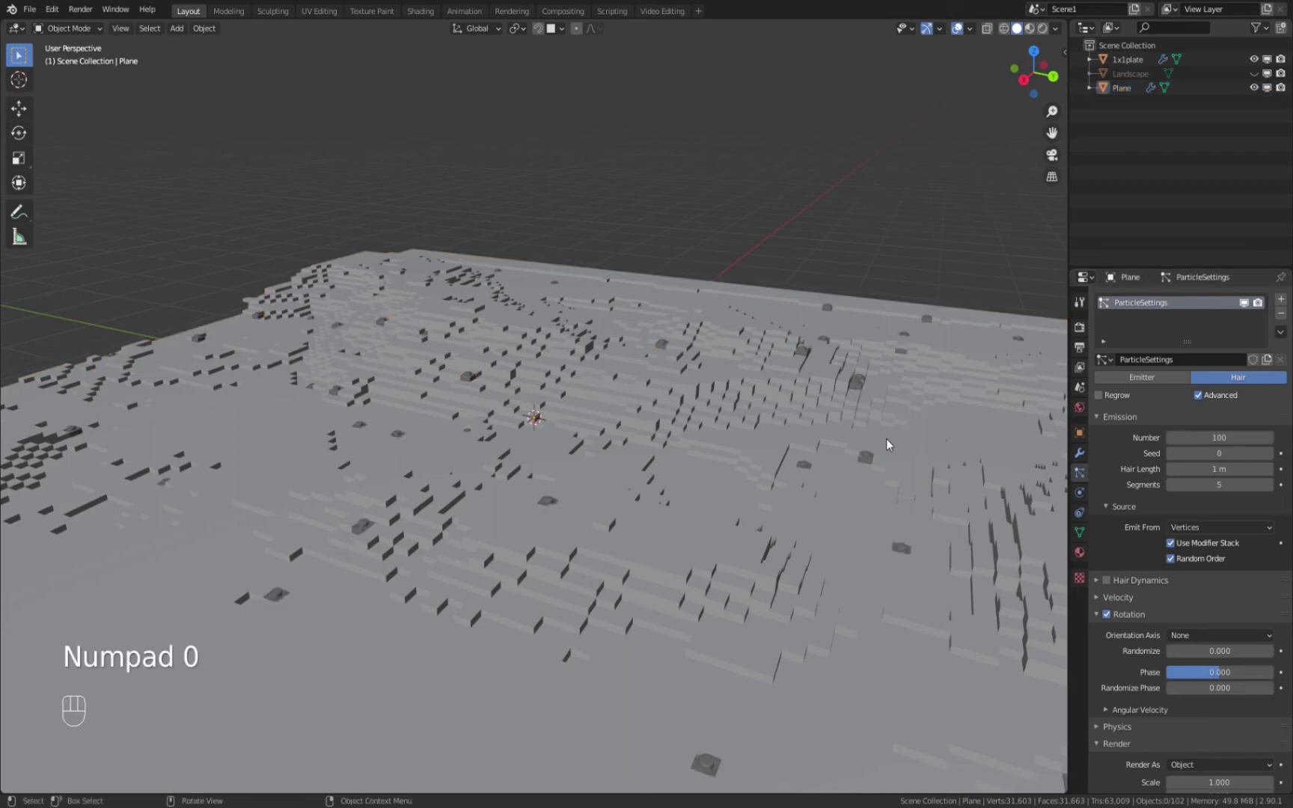
Switch to the Shading workspace and assign the existing material Material_7_c to the plane
scroll(719, 492, "down", 5)
scroll(590, 461, "up", 8)
mouse_move(591, 461)
middle_mouse_down()
mouse_move(548, 441)
mouse_move(591, 449)
middle_mouse_up()
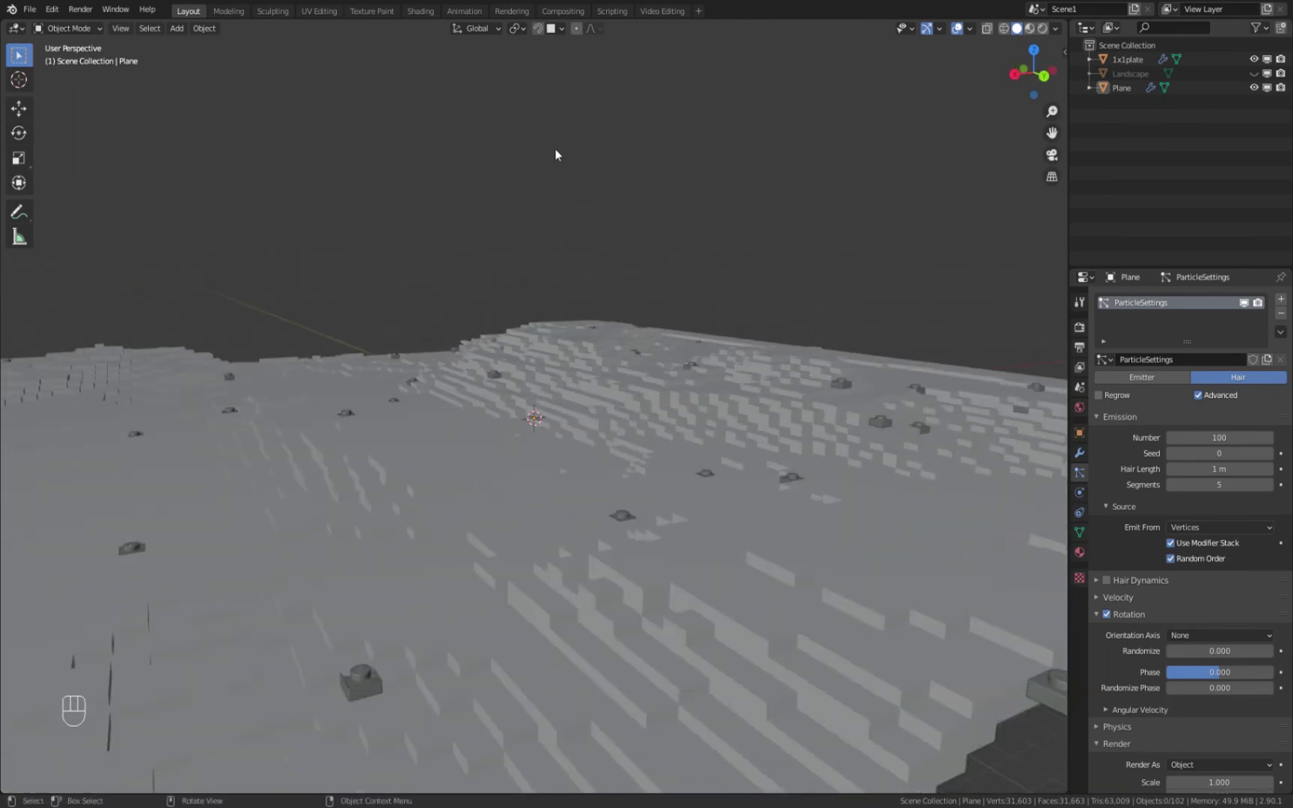
left_click(419, 11)
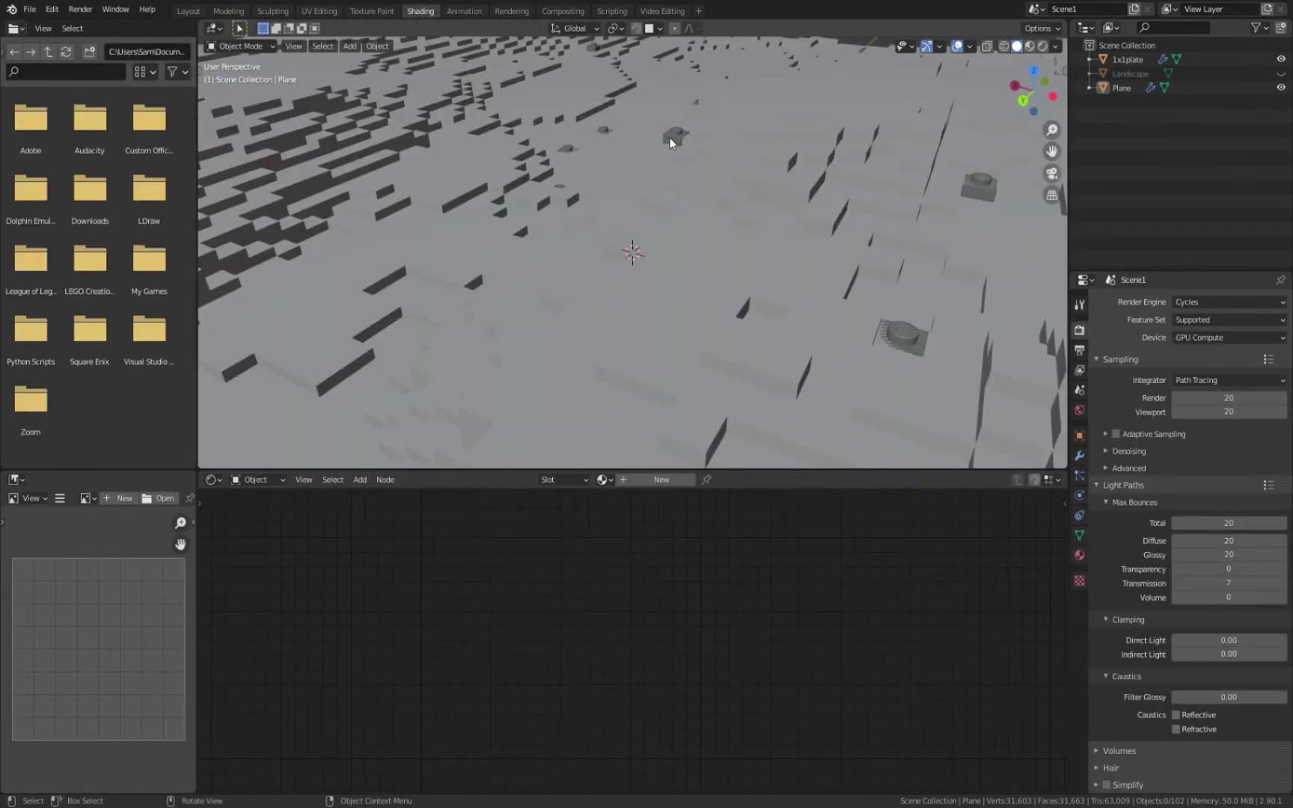
key("a")
left_click(605, 479)
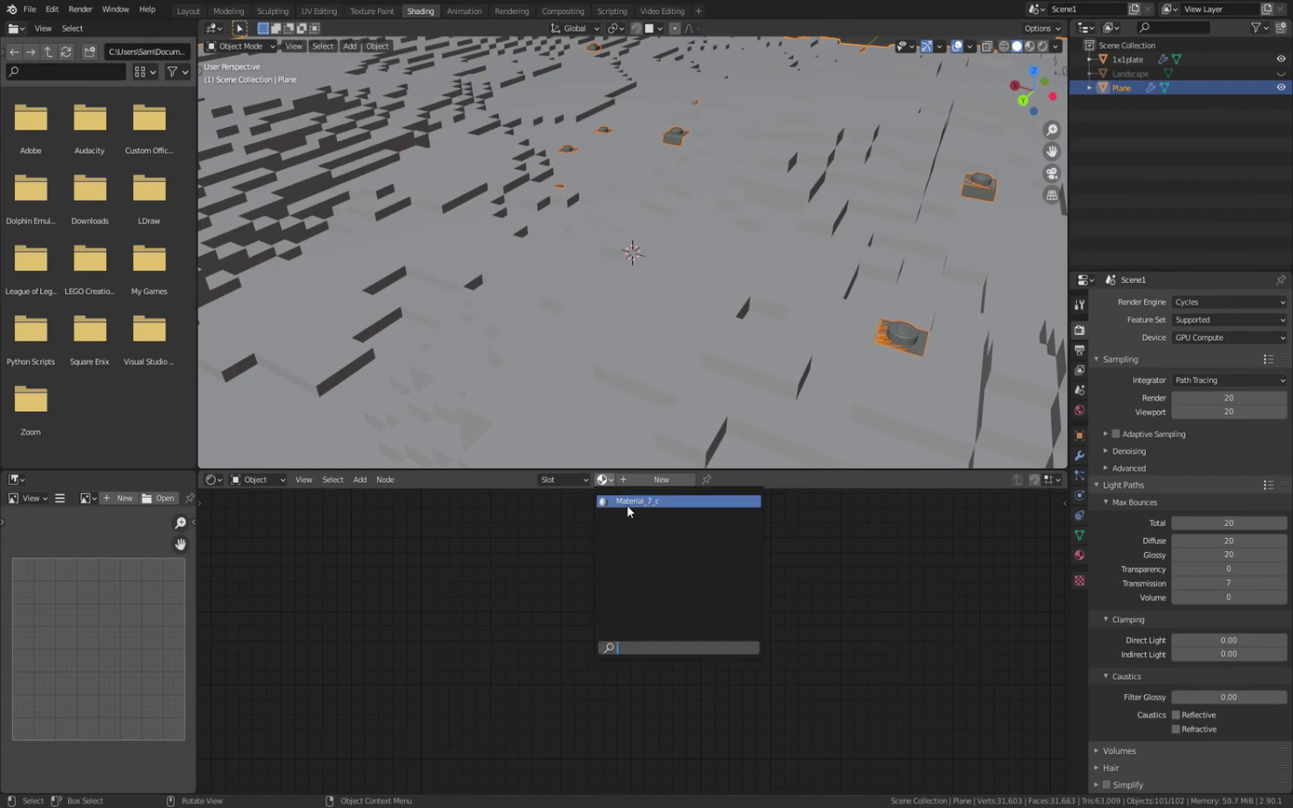
left_click(635, 502)
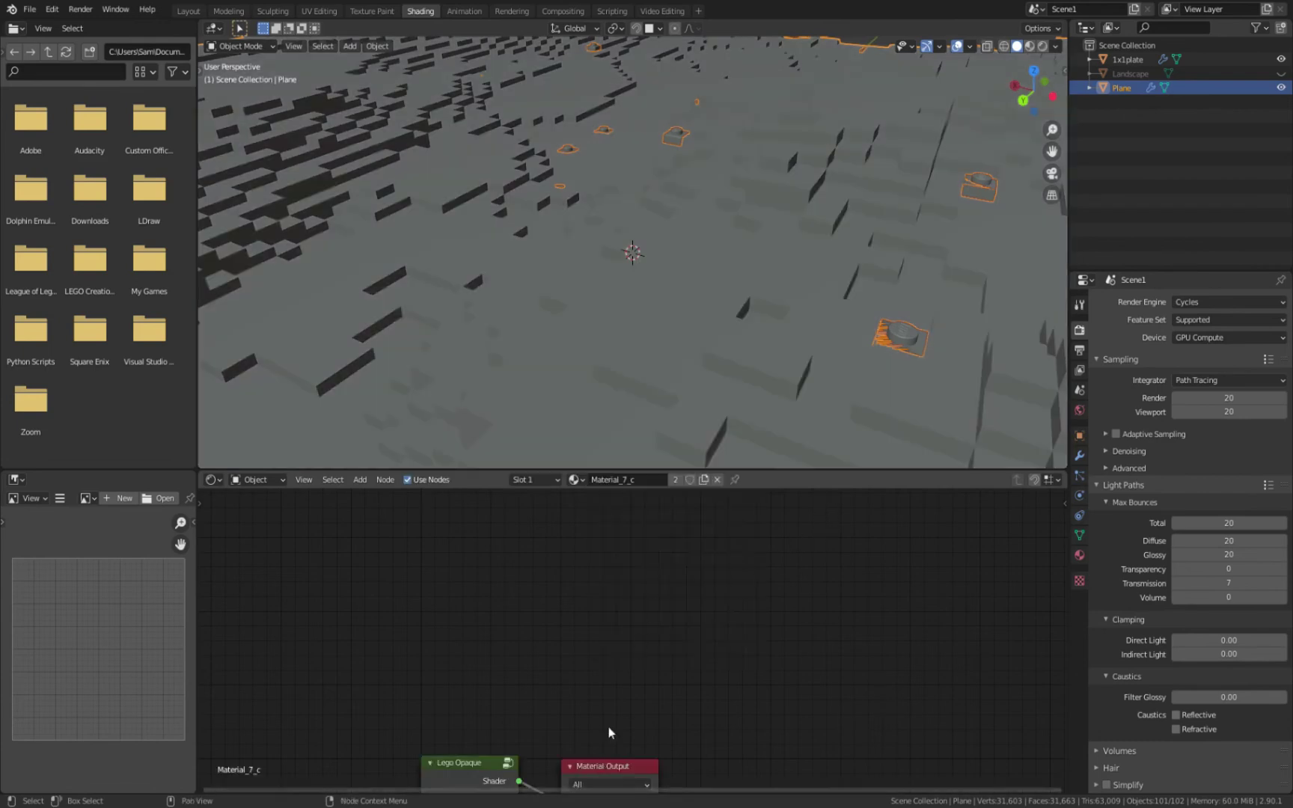
Change the Lego Opaque node's color in Material_7_c to a bright green
scroll(621, 659, "down", 1)
left_click(540, 762)
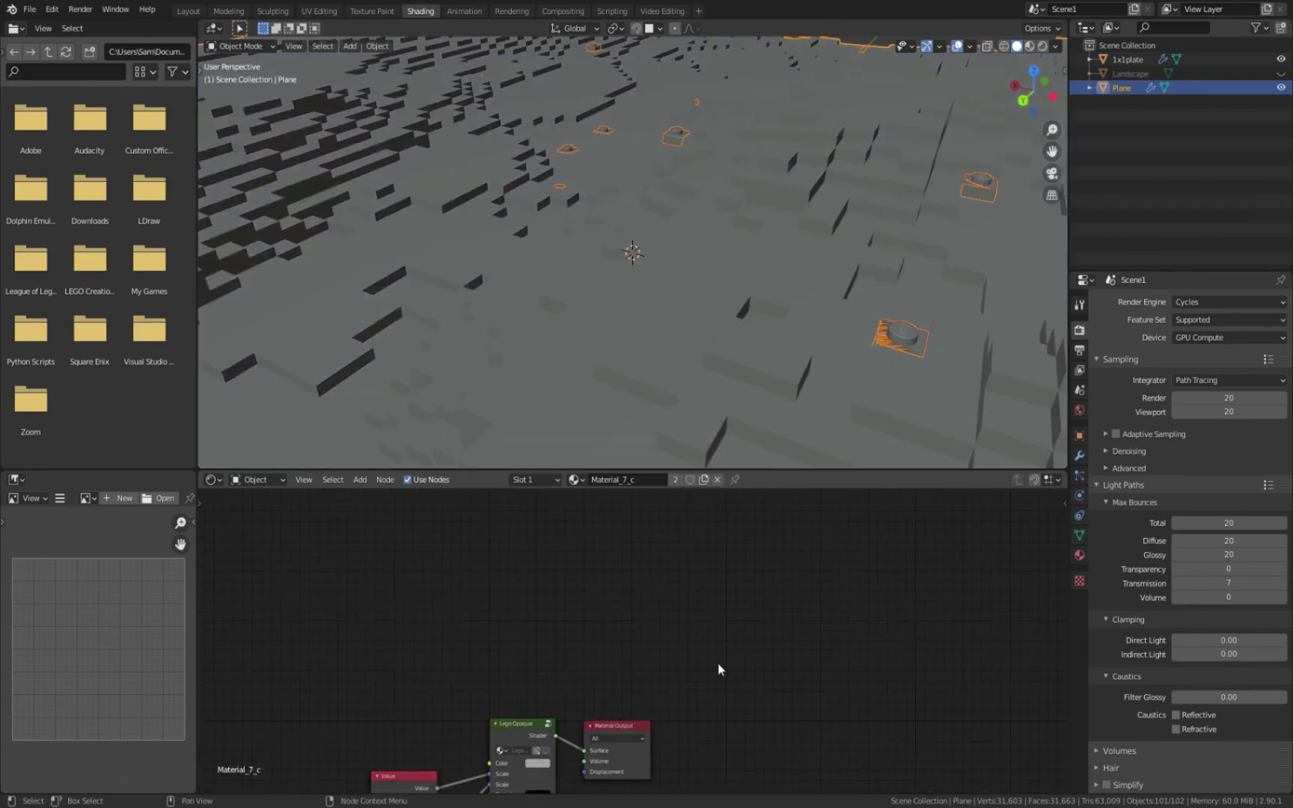
left_click(537, 763)
left_click_drag(610, 633, 606, 640)
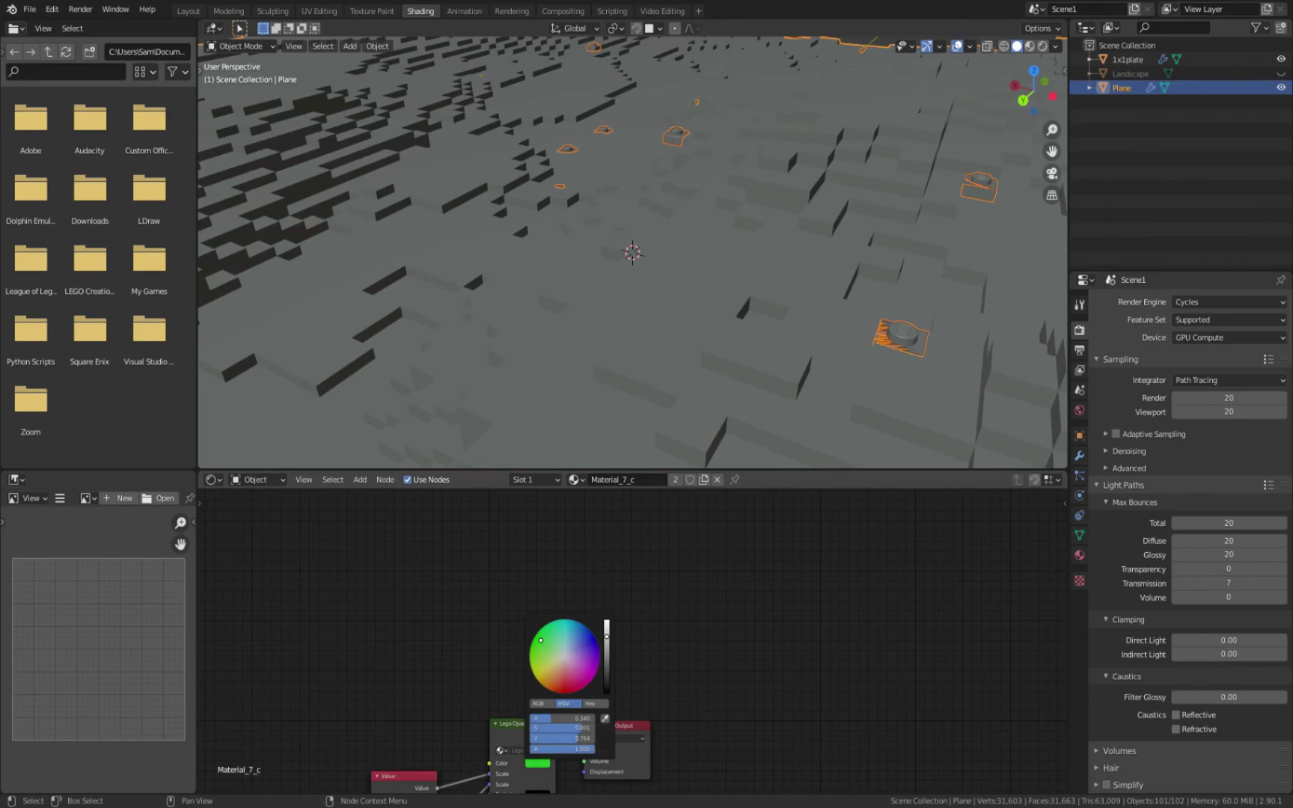
left_click_drag(606, 632, 606, 658)
Preview the landscape in rendered shading and darken the Lego Opaque color to a deep green
scroll(753, 228, "down", 5)
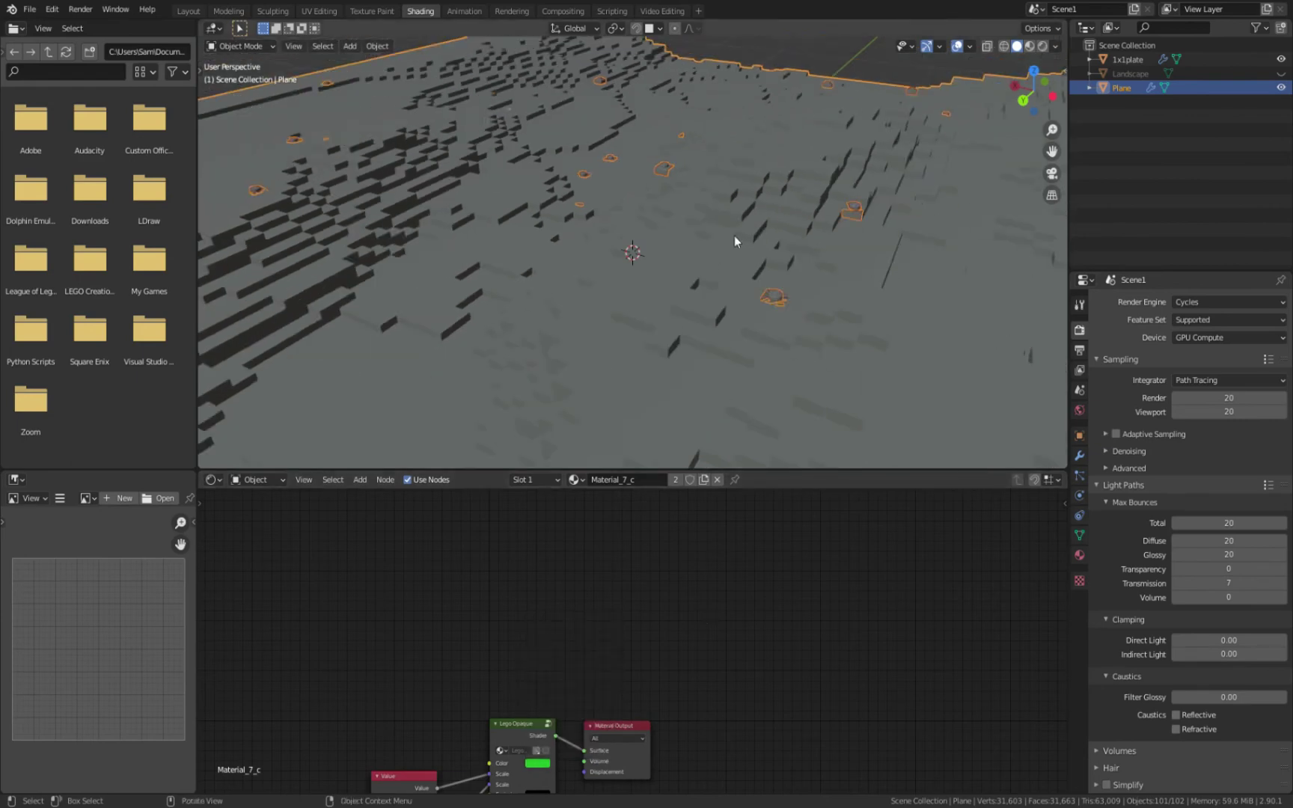
left_click(1044, 48)
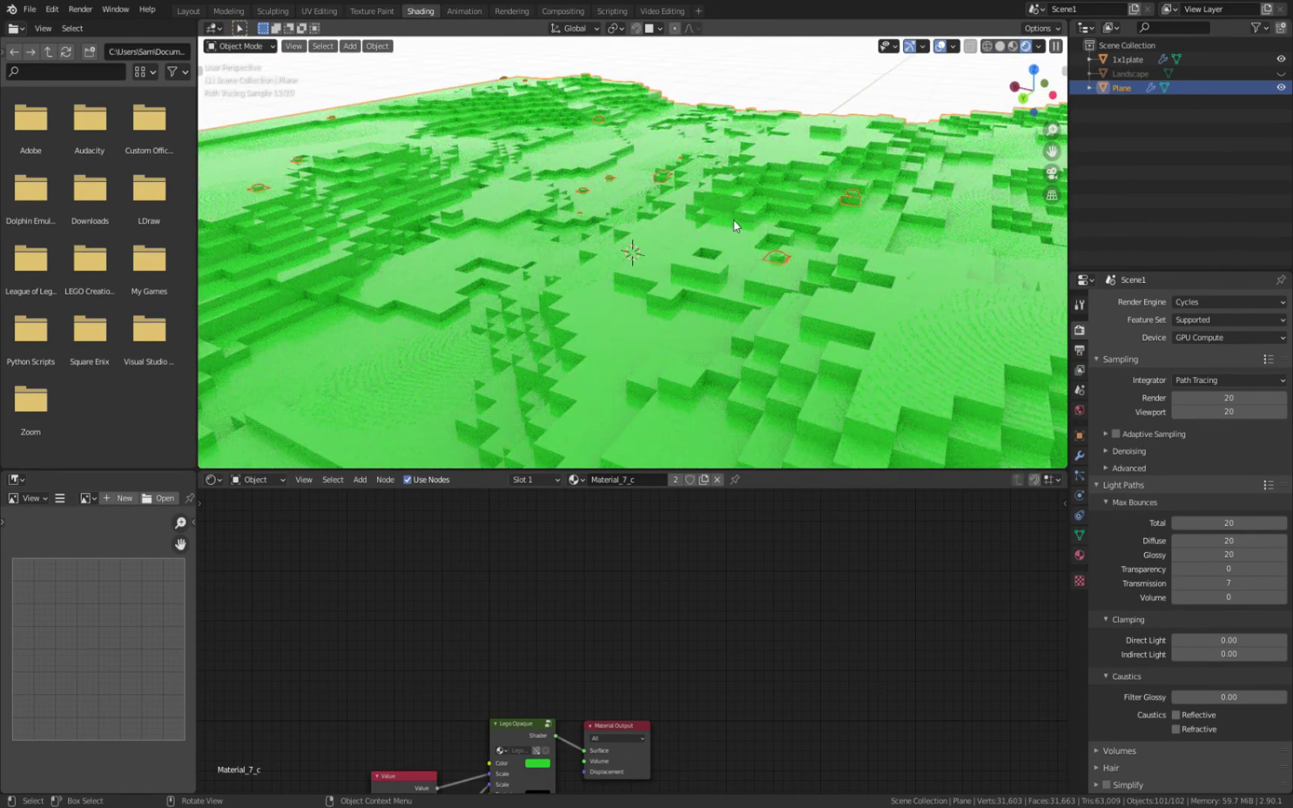
left_click(533, 765)
mouse_move(612, 651)
left_mouse_down()
mouse_move(606, 668)
mouse_move(607, 655)
left_mouse_up()
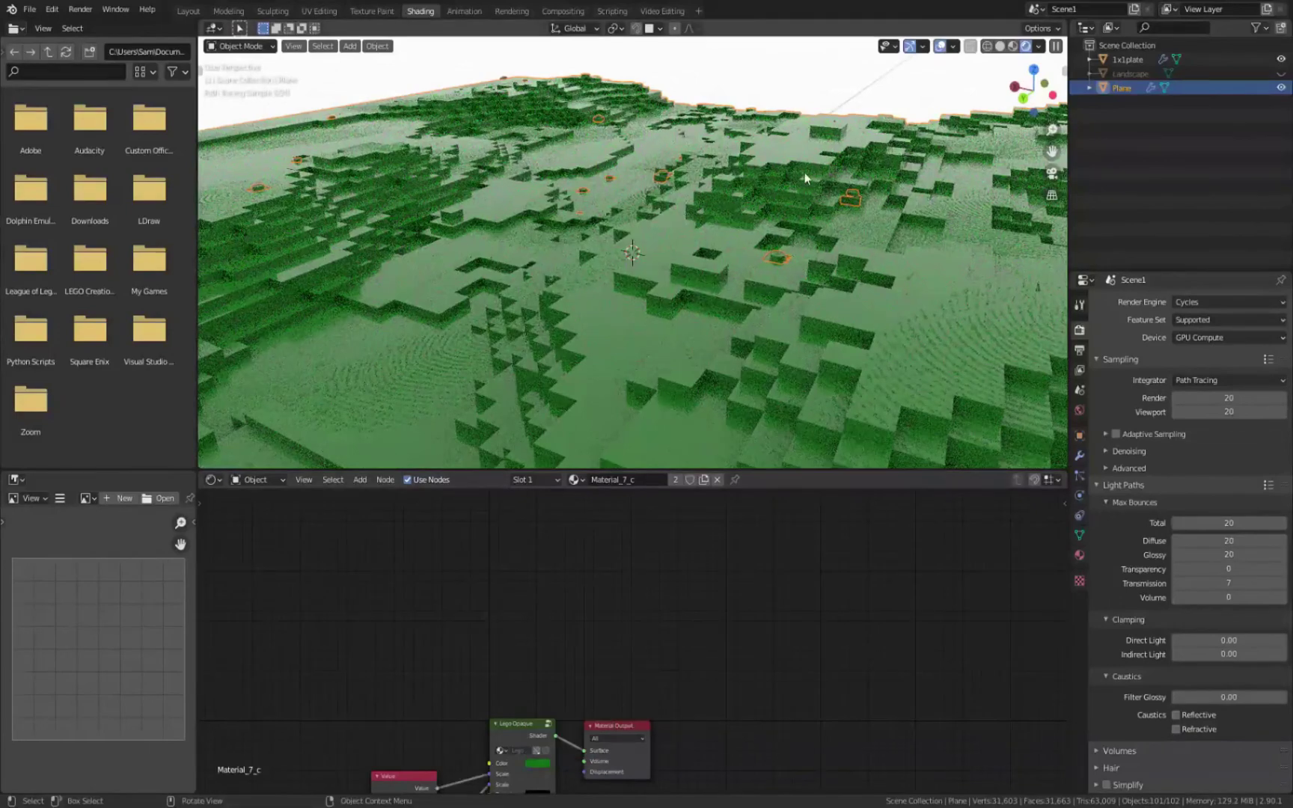
Restore solid viewport shading and return to the Layout workspace for a close view of the landscape's plates
left_click(844, 76)
left_click(998, 47)
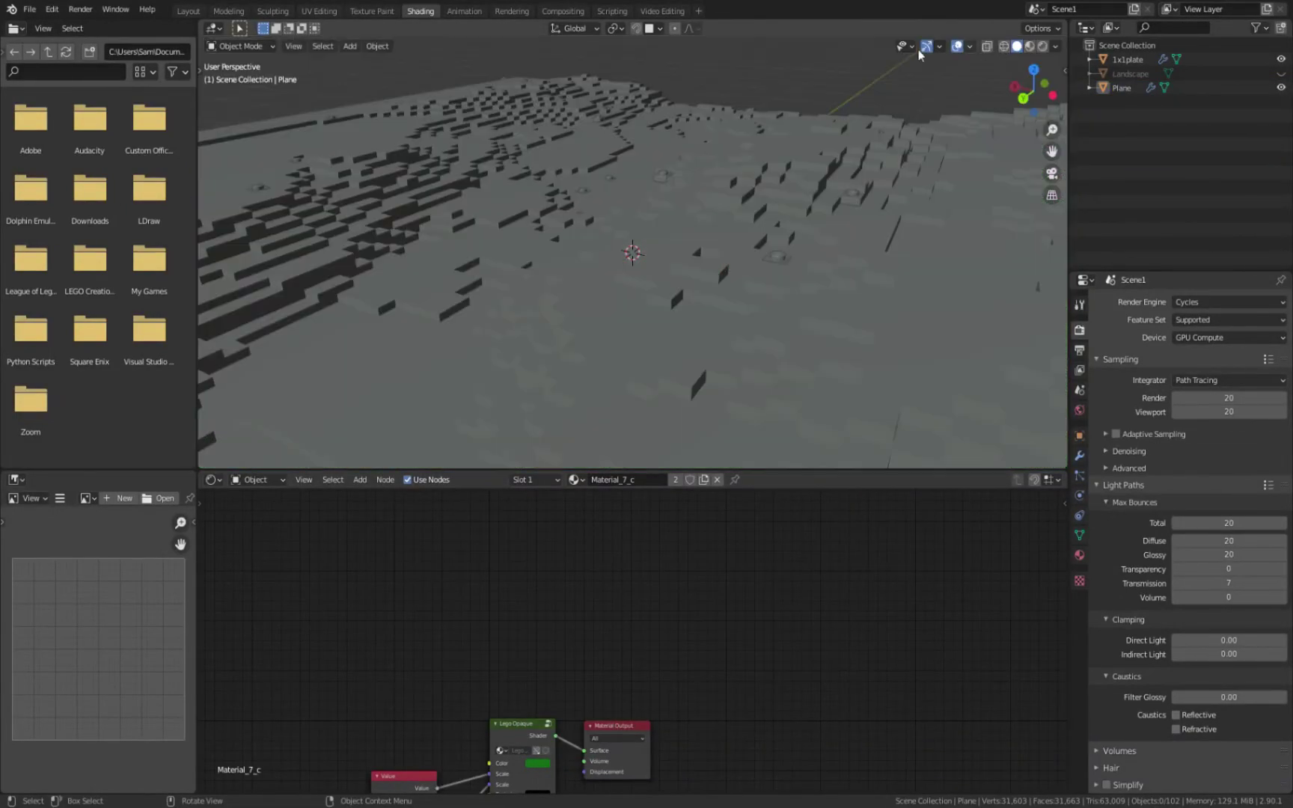
left_click(188, 11)
mouse_move(635, 223)
middle_mouse_down()
mouse_move(572, 332)
mouse_move(542, 341)
mouse_move(637, 303)
mouse_move(532, 251)
mouse_move(615, 193)
mouse_move(618, 217)
middle_mouse_up()
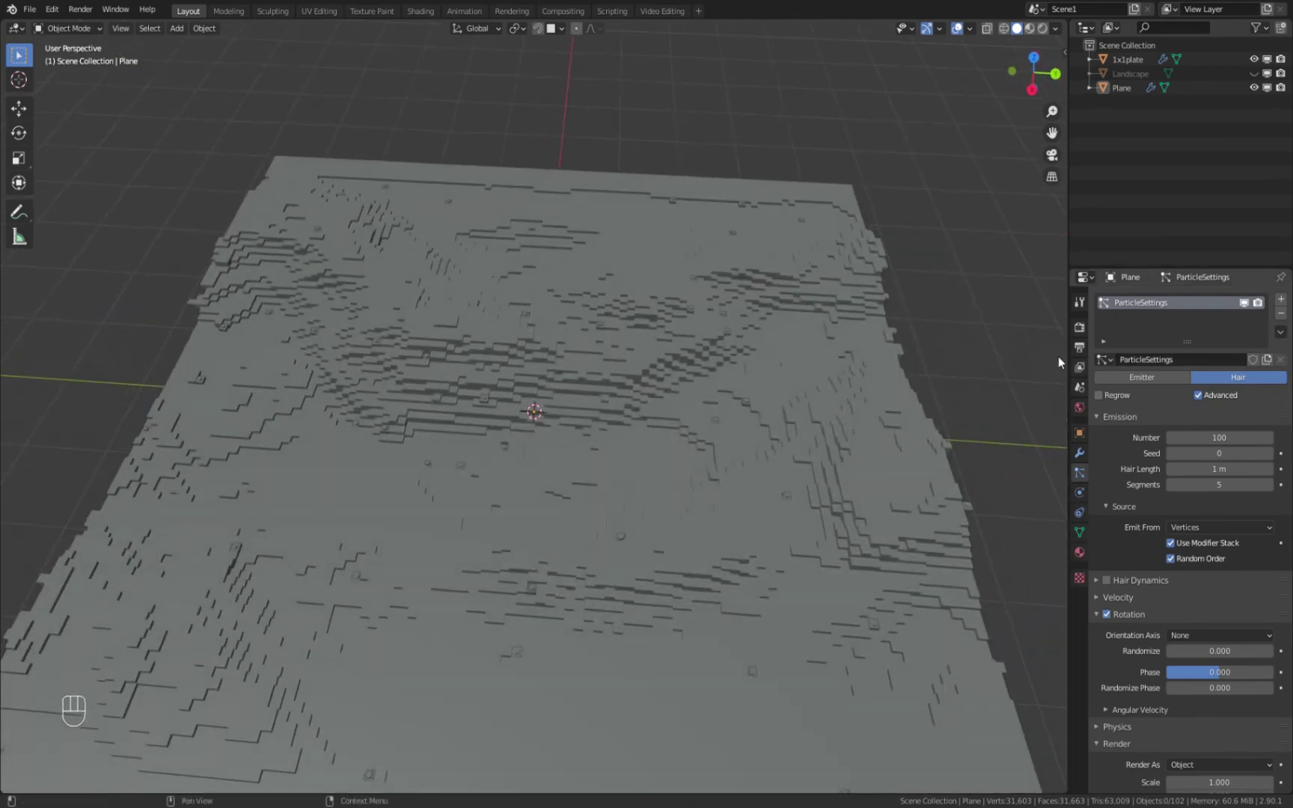
scroll(688, 291, "up", 8)
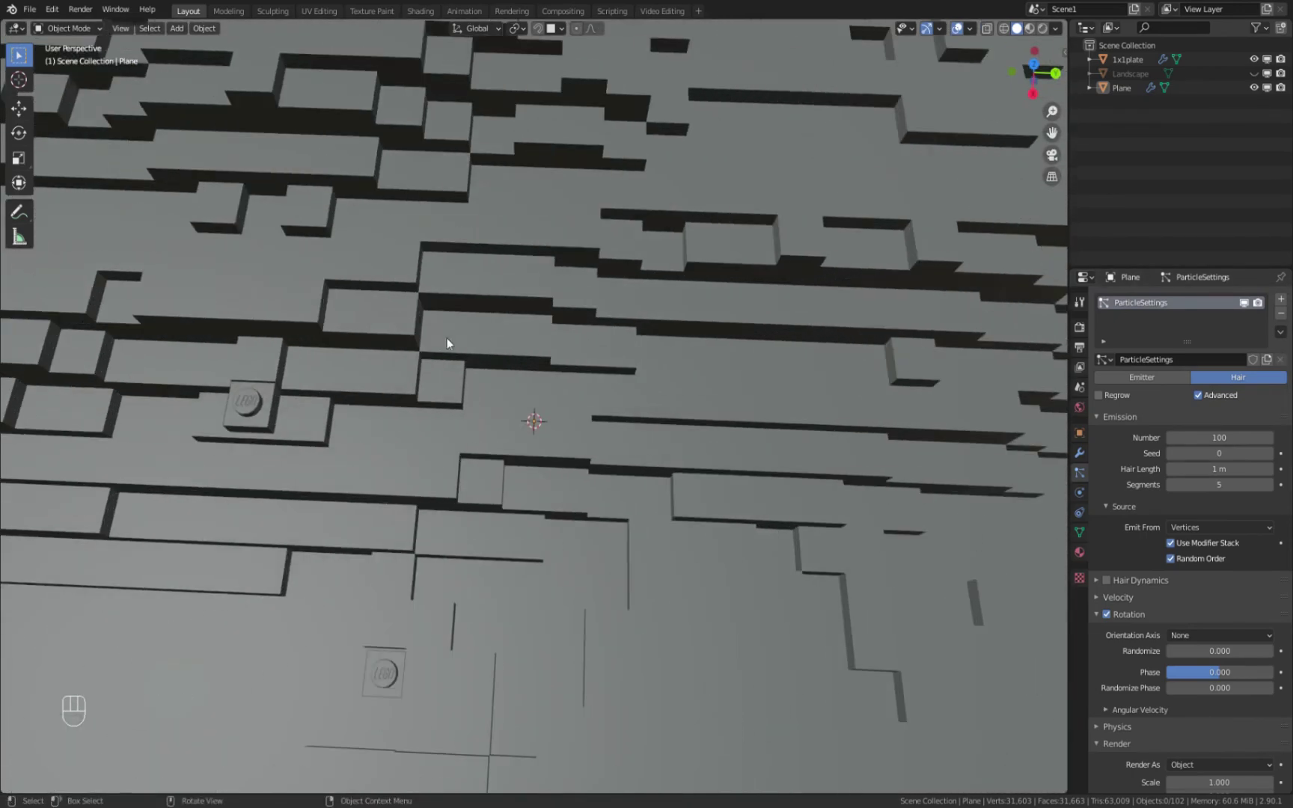
Unhide the original Landscape object, select it and delete it from the scene
scroll(445, 352, "down", 5)
middle_click_drag(232, 443, 280, 352)
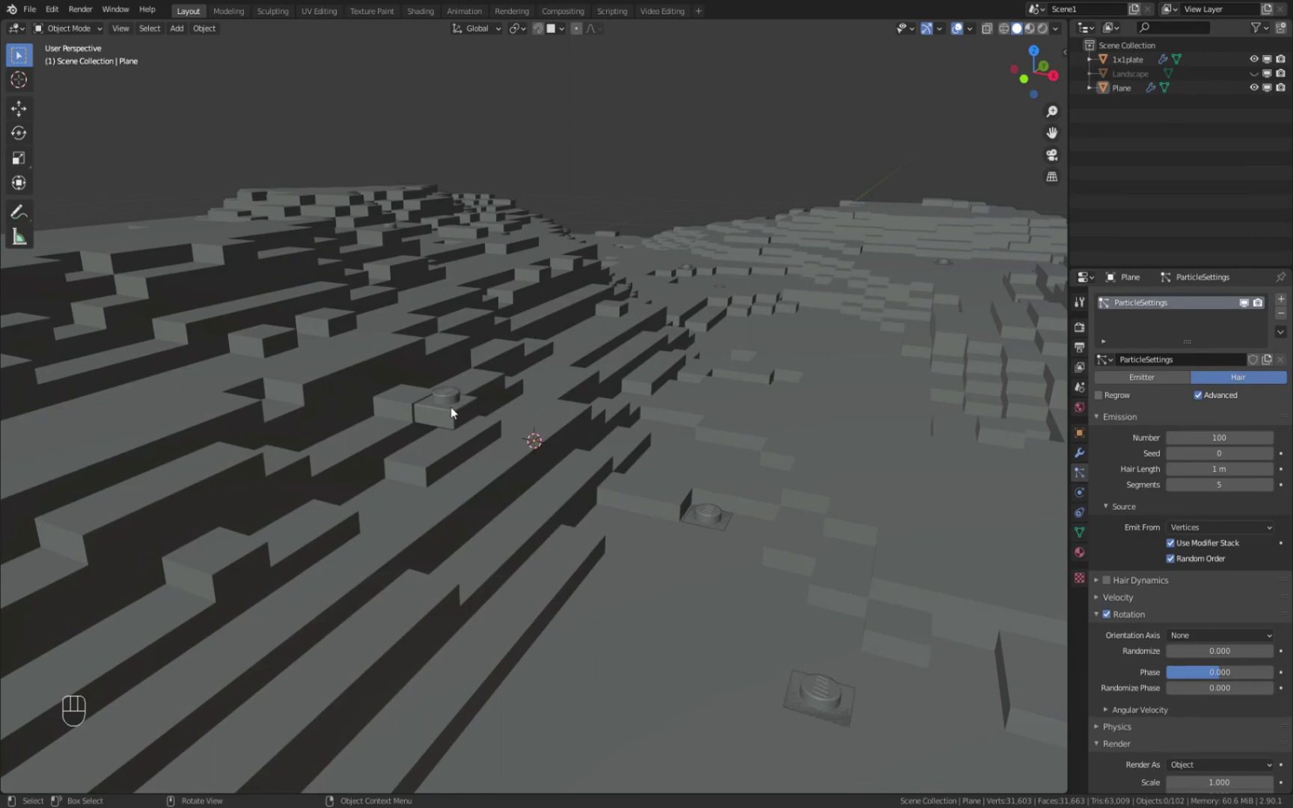
middle_click_drag(485, 413, 445, 393)
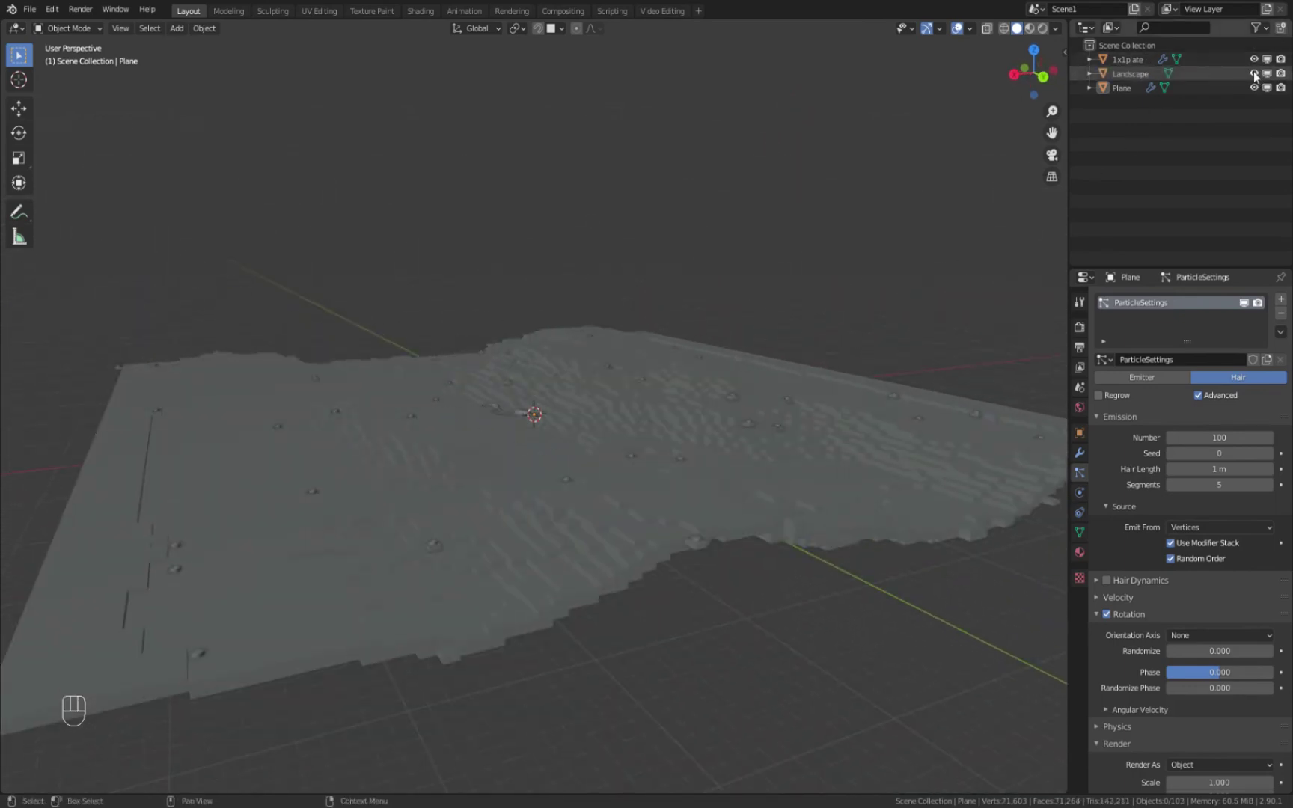
left_click(1131, 75)
scroll(468, 456, "up", 3)
middle_click_drag(469, 457, 407, 492)
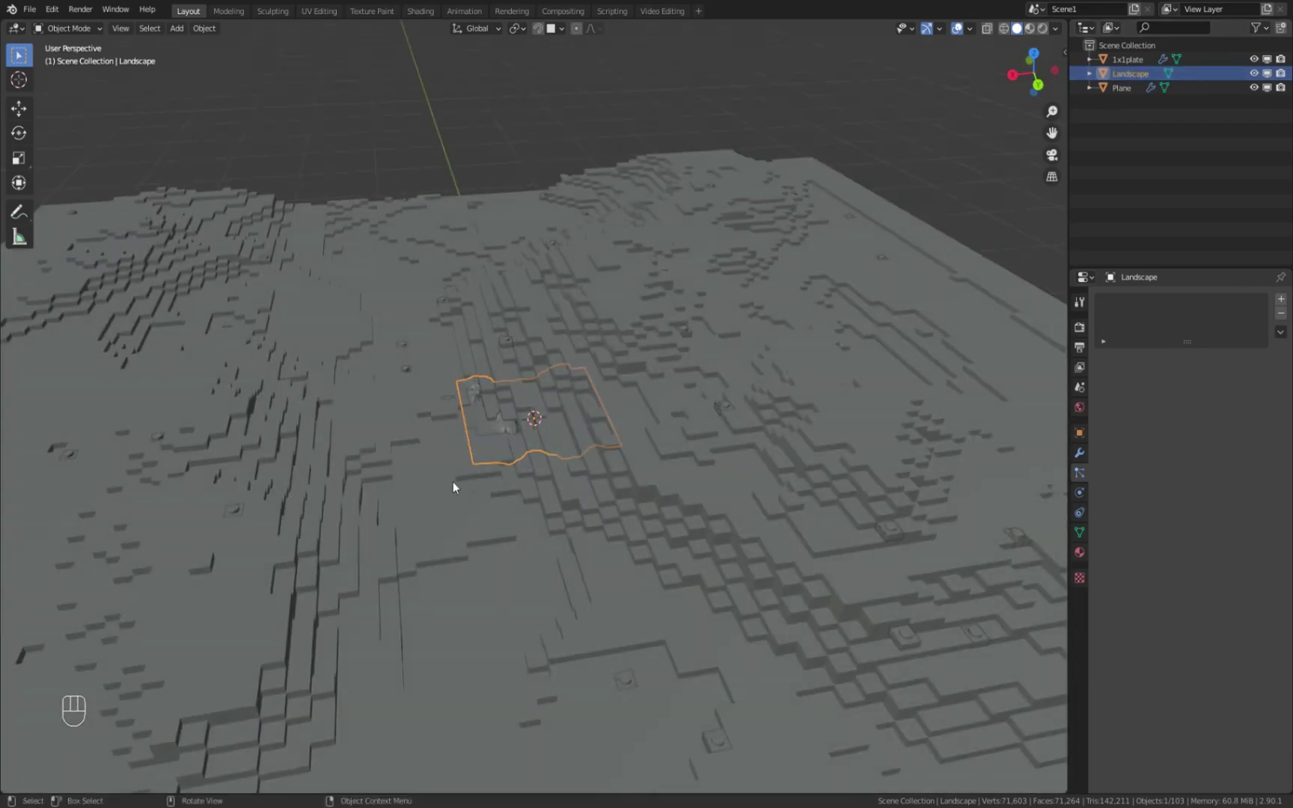
scroll(508, 443, "down", 5)
scroll(485, 422, "up", 5)
middle_click_drag(484, 422, 516, 478)
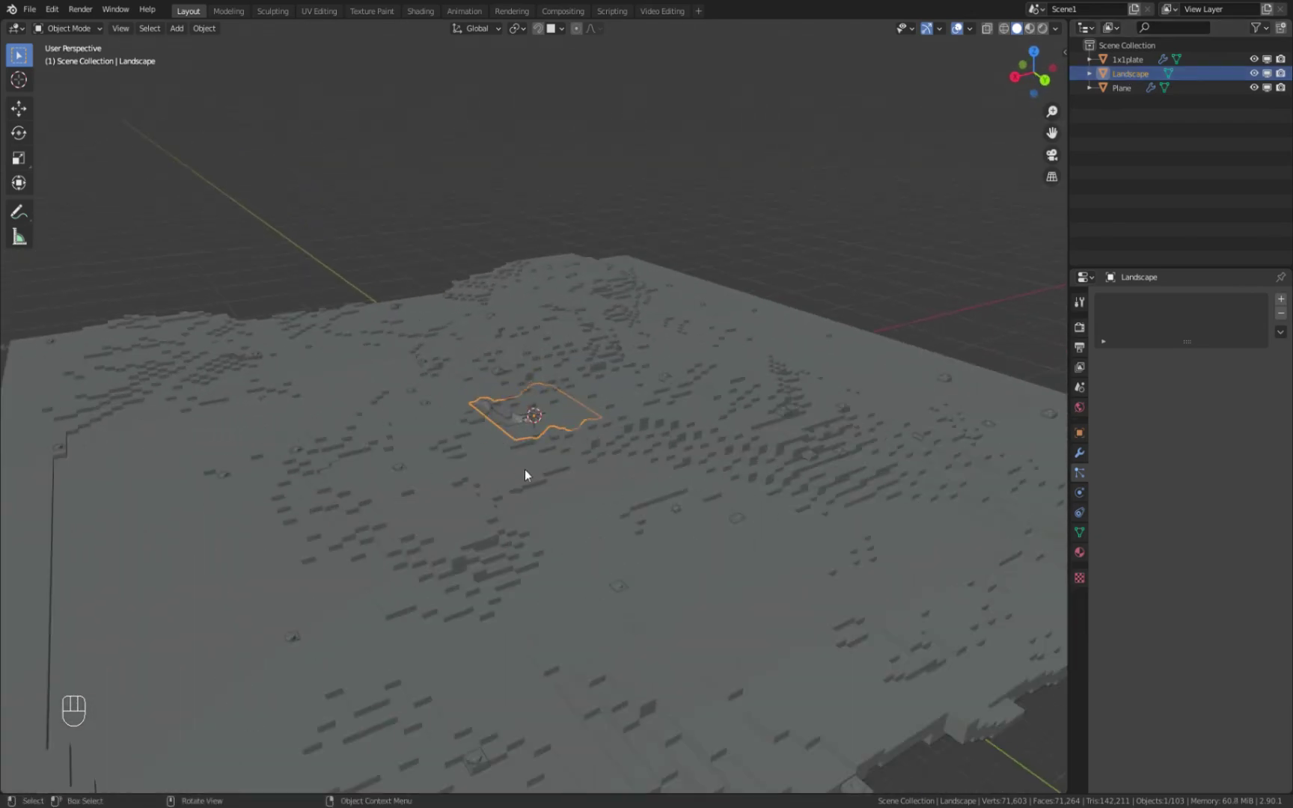
right_click(1124, 72)
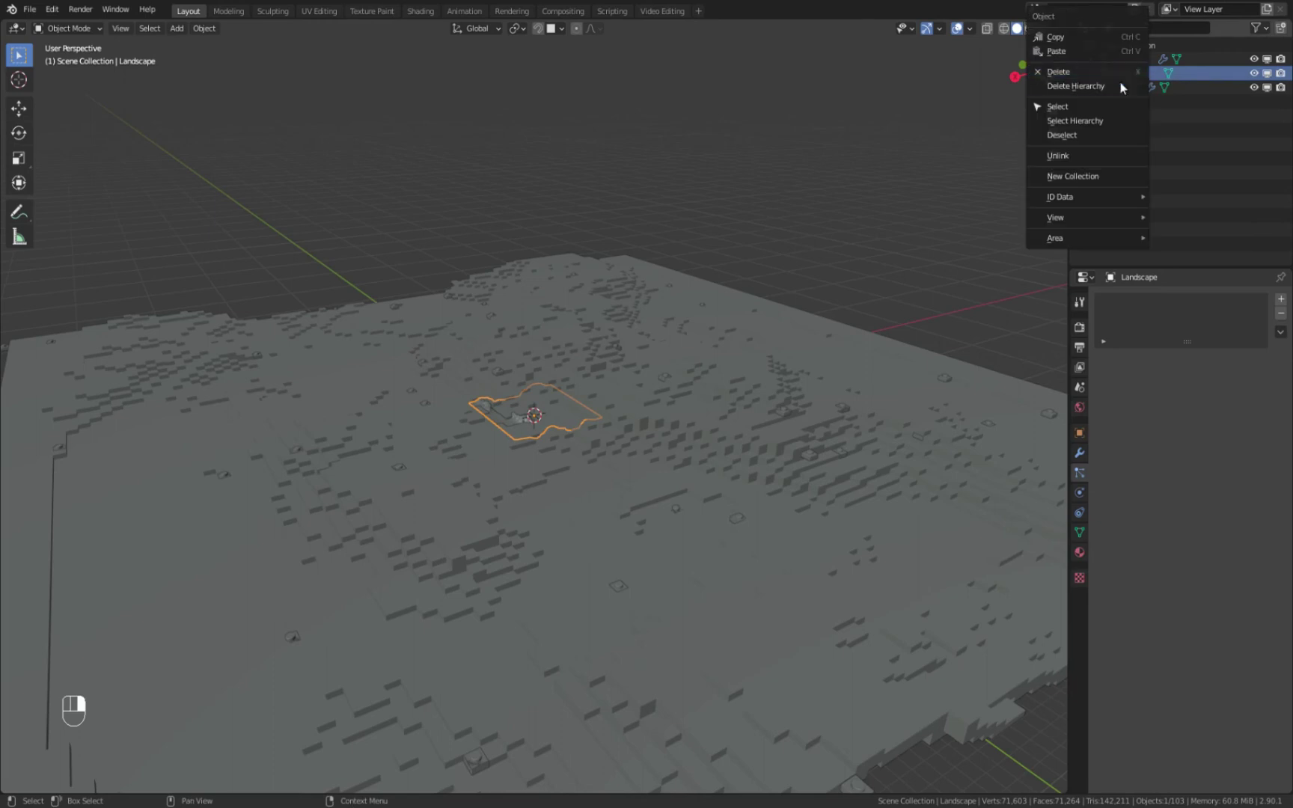
left_click(1123, 76)
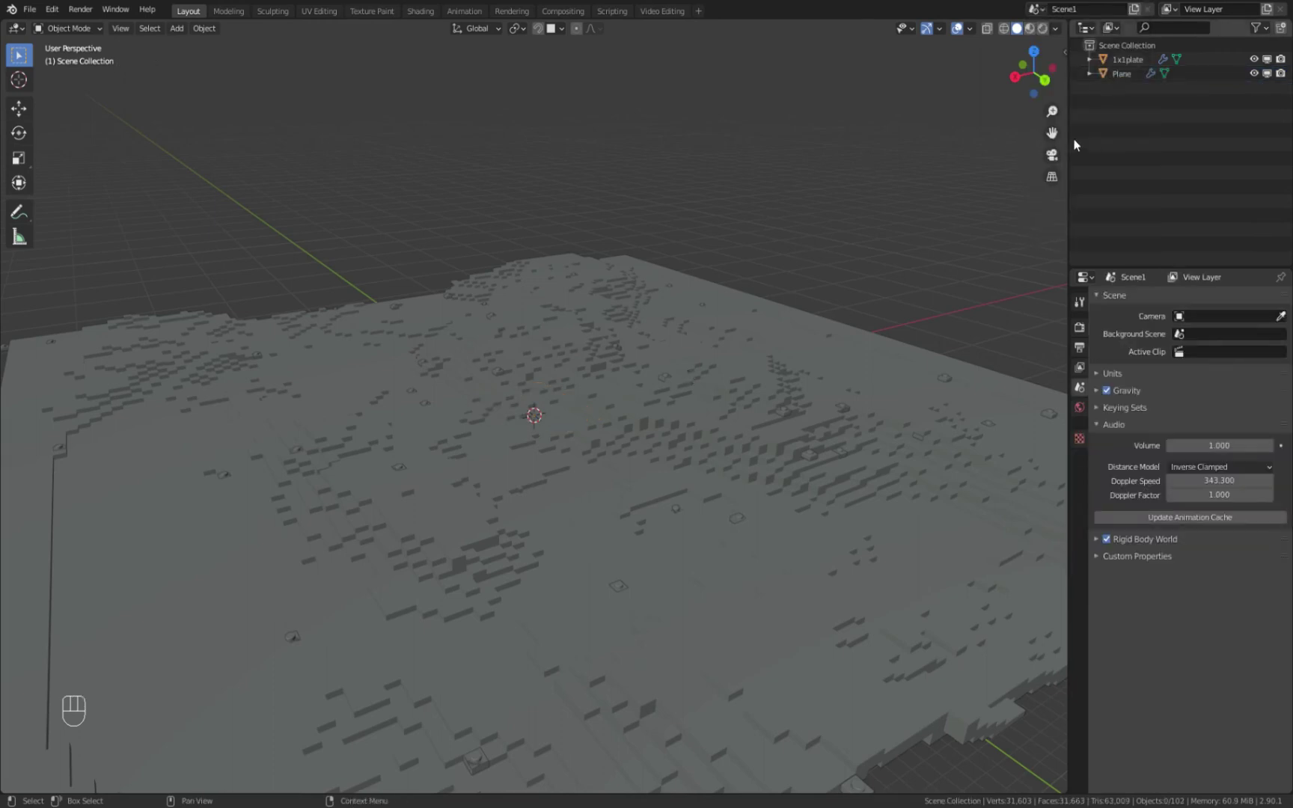
Add a new Landscape mesh with the Another Noise Tool and apply its Default operator preset
left_click(176, 29)
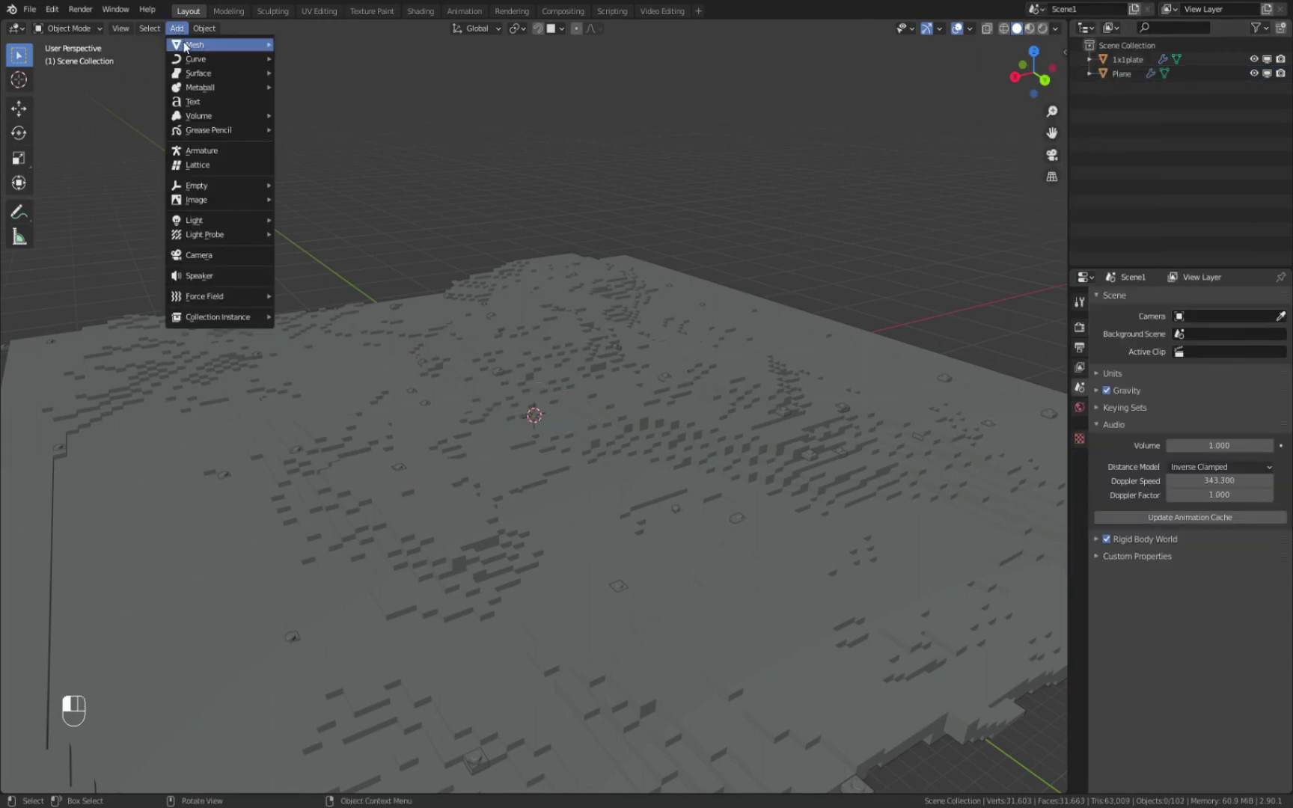
mouse_move(196, 47)
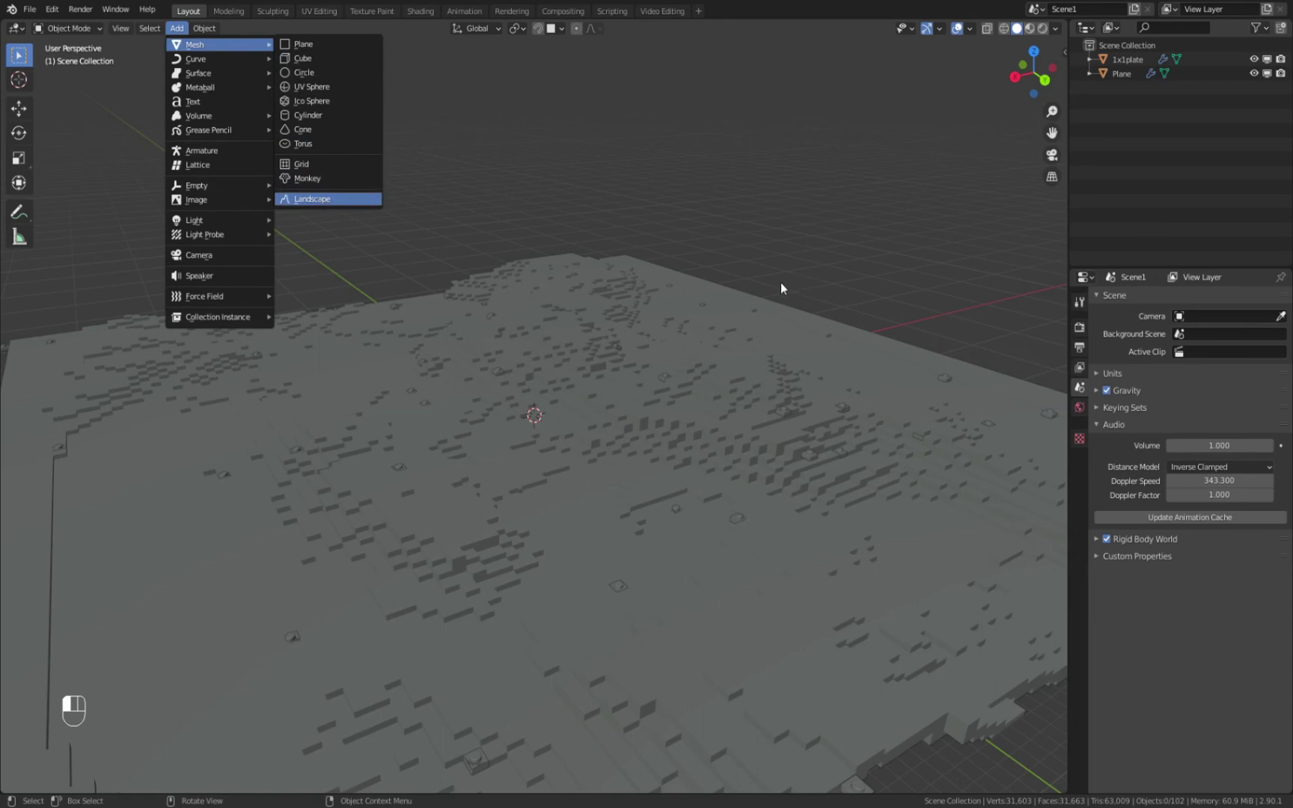
key("Return")
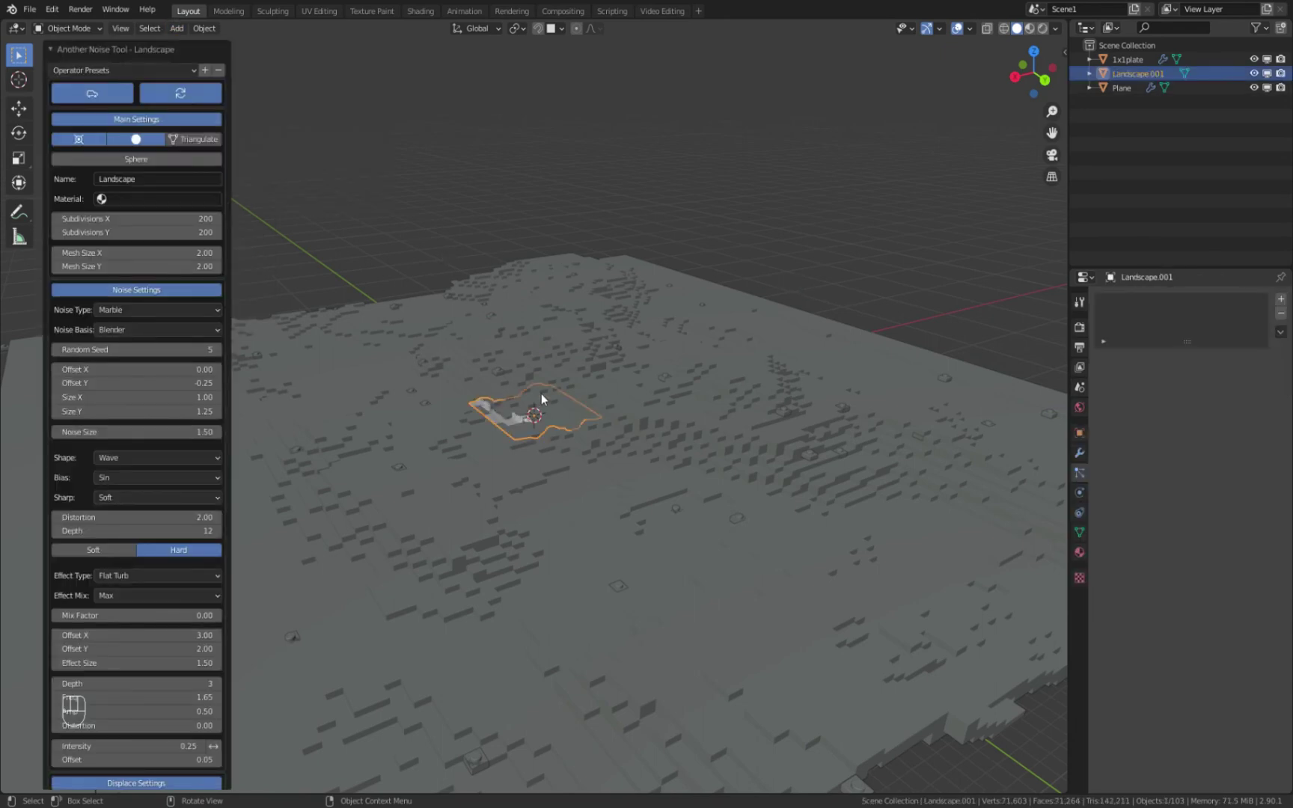
left_click(121, 68)
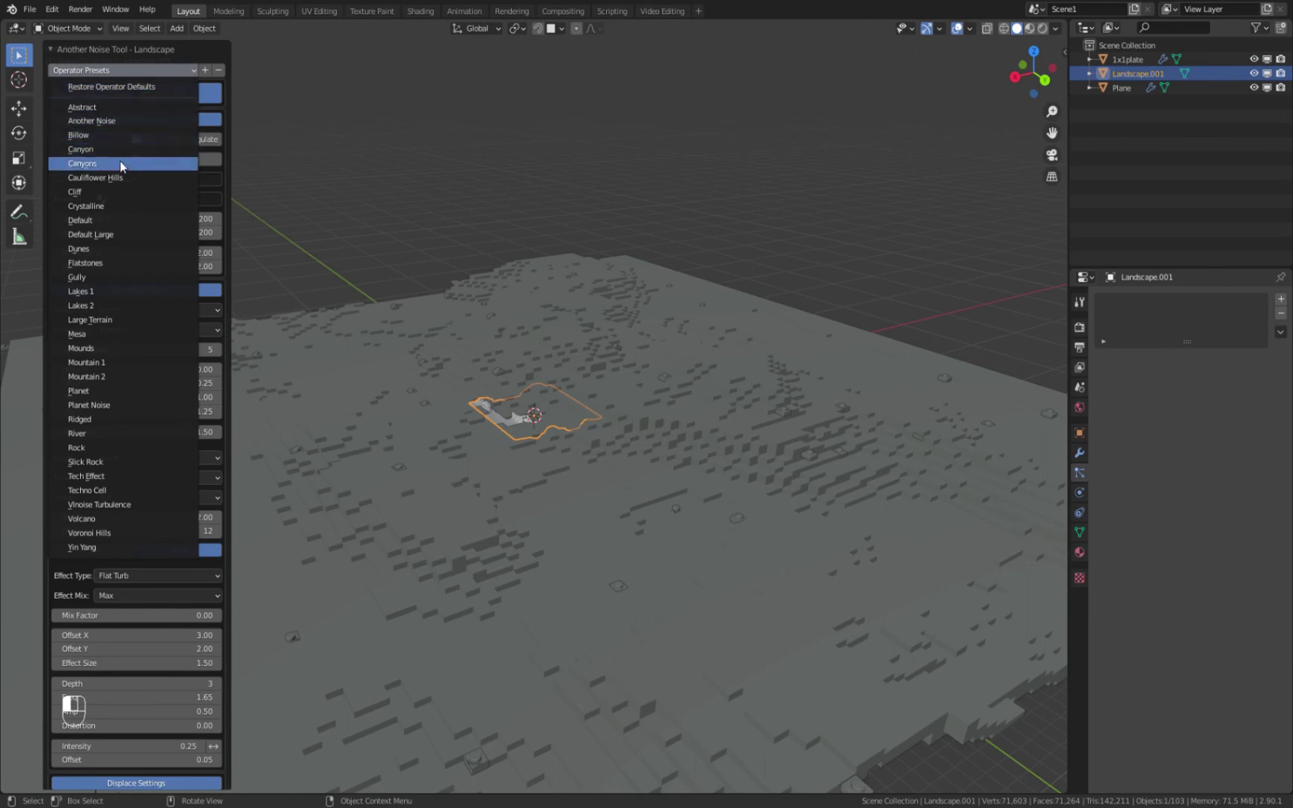
left_click(126, 219)
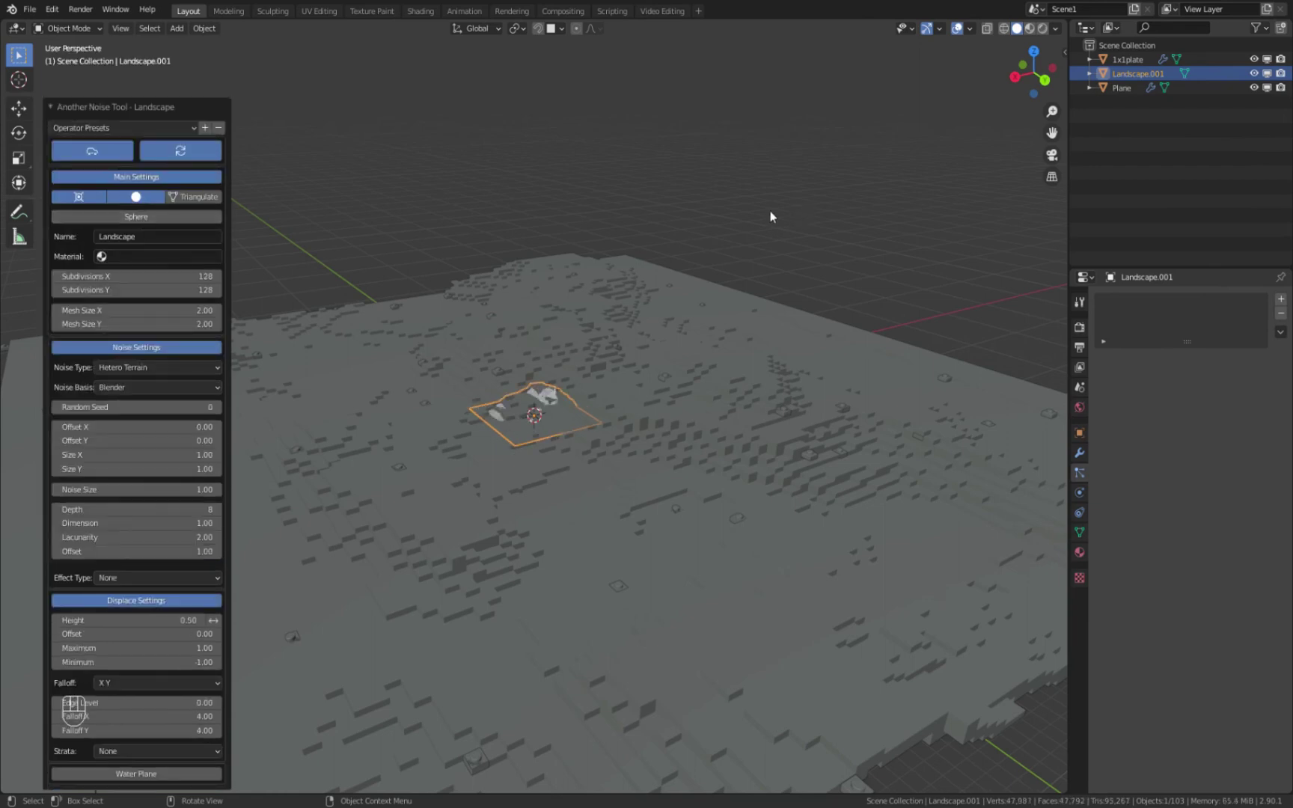
left_click(381, 159)
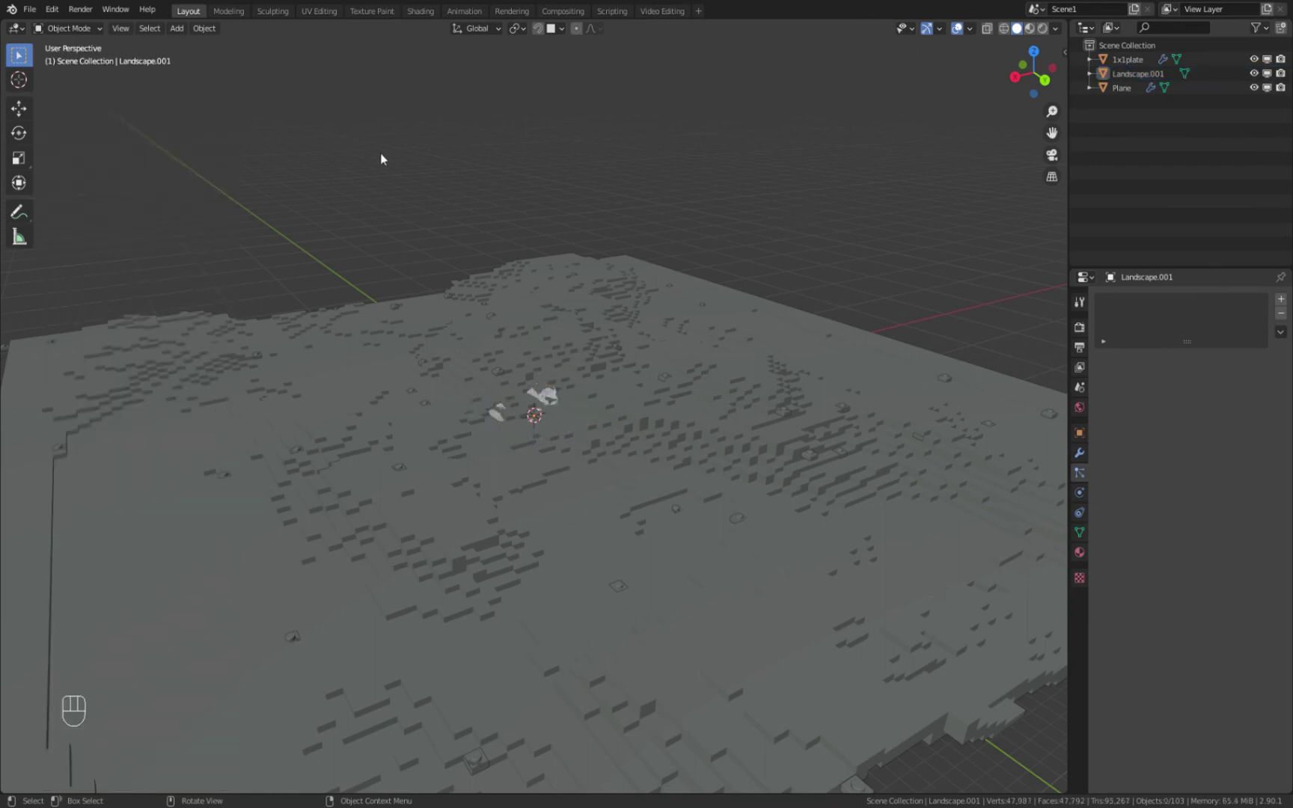
Replace the plane's mesh data with Landscape.001 so its brick surface follows the new terrain
left_click(1138, 74)
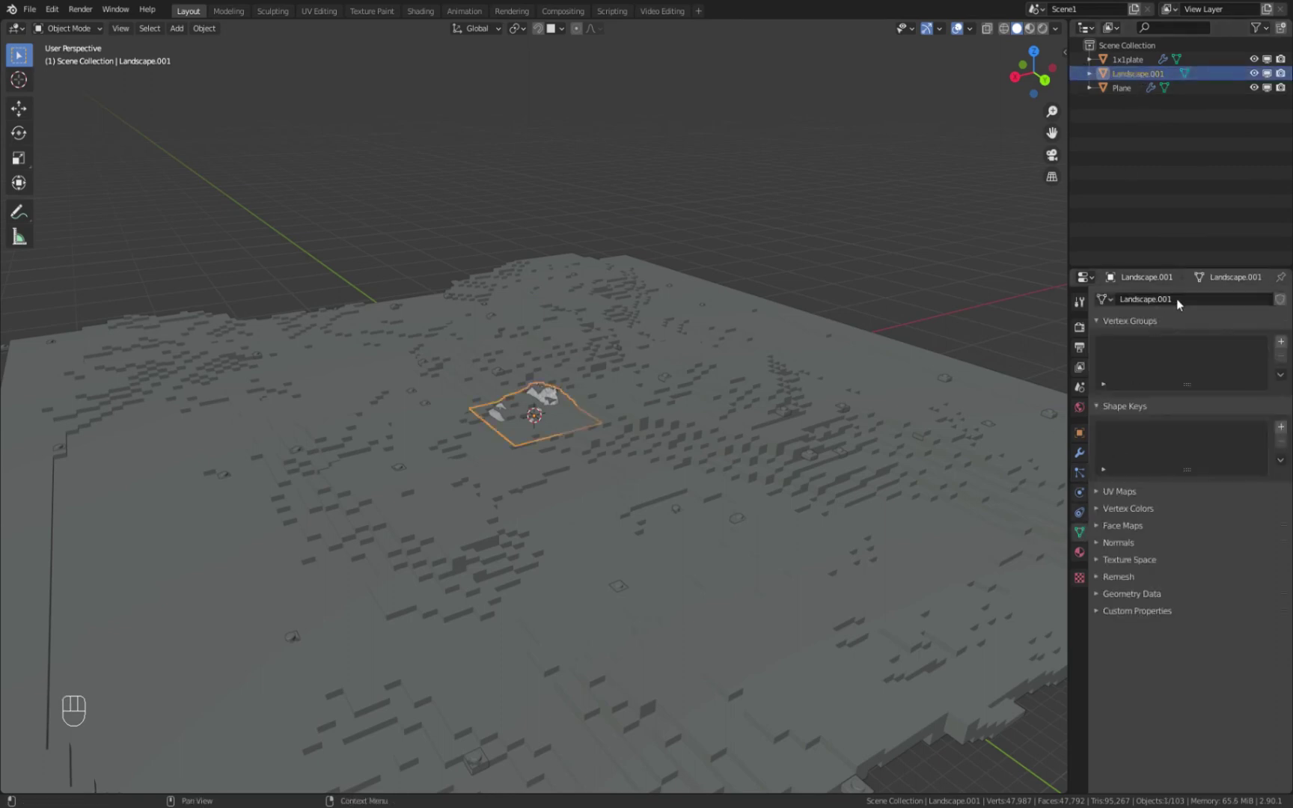
left_click(1104, 88)
left_click(1108, 300)
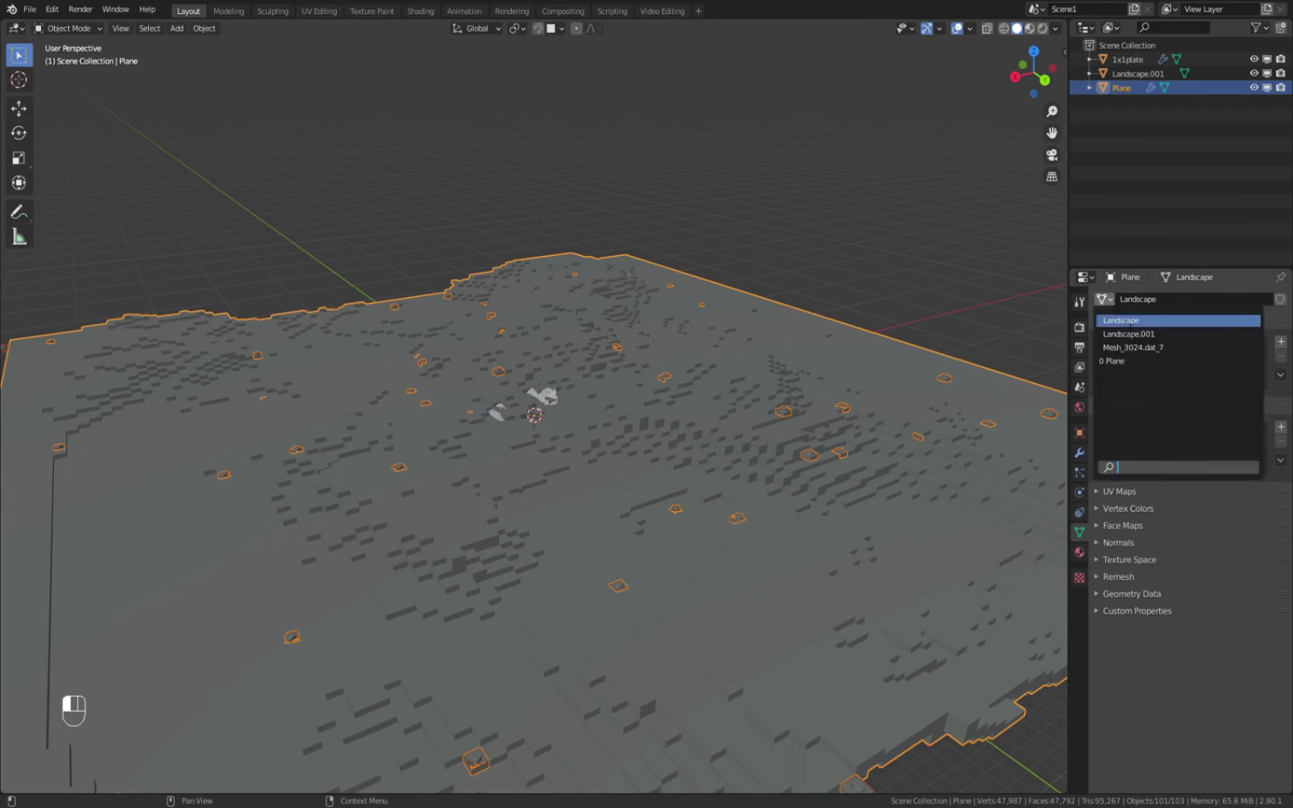
left_click(1156, 338)
scroll(647, 359, "down", 5)
middle_click_drag(648, 336, 779, 286)
left_click(779, 287)
scroll(610, 361, "up", 5)
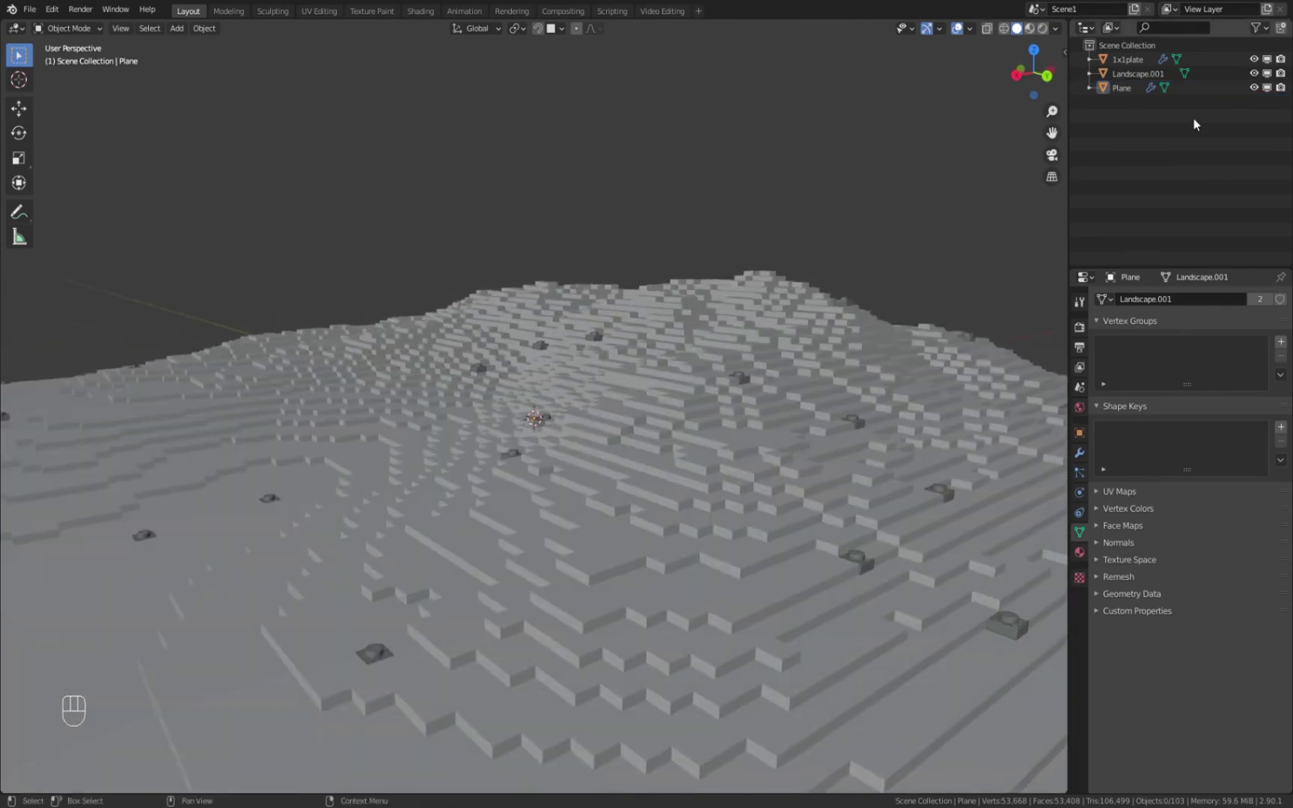
Compare the bare terrain with the brick version by toggling the plane's visibility, and hide the Landscape.001 object
left_click(1254, 88)
scroll(603, 387, "up", 6)
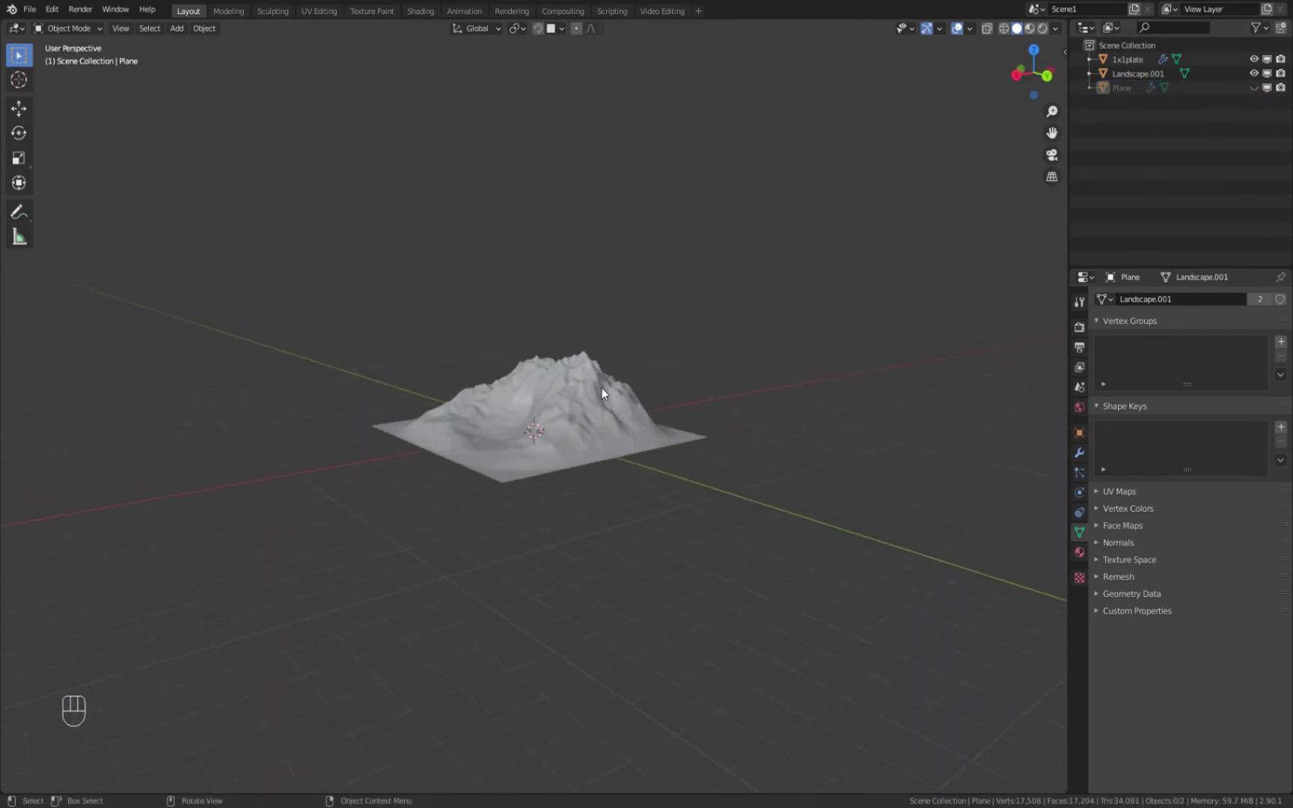
left_click(1254, 88)
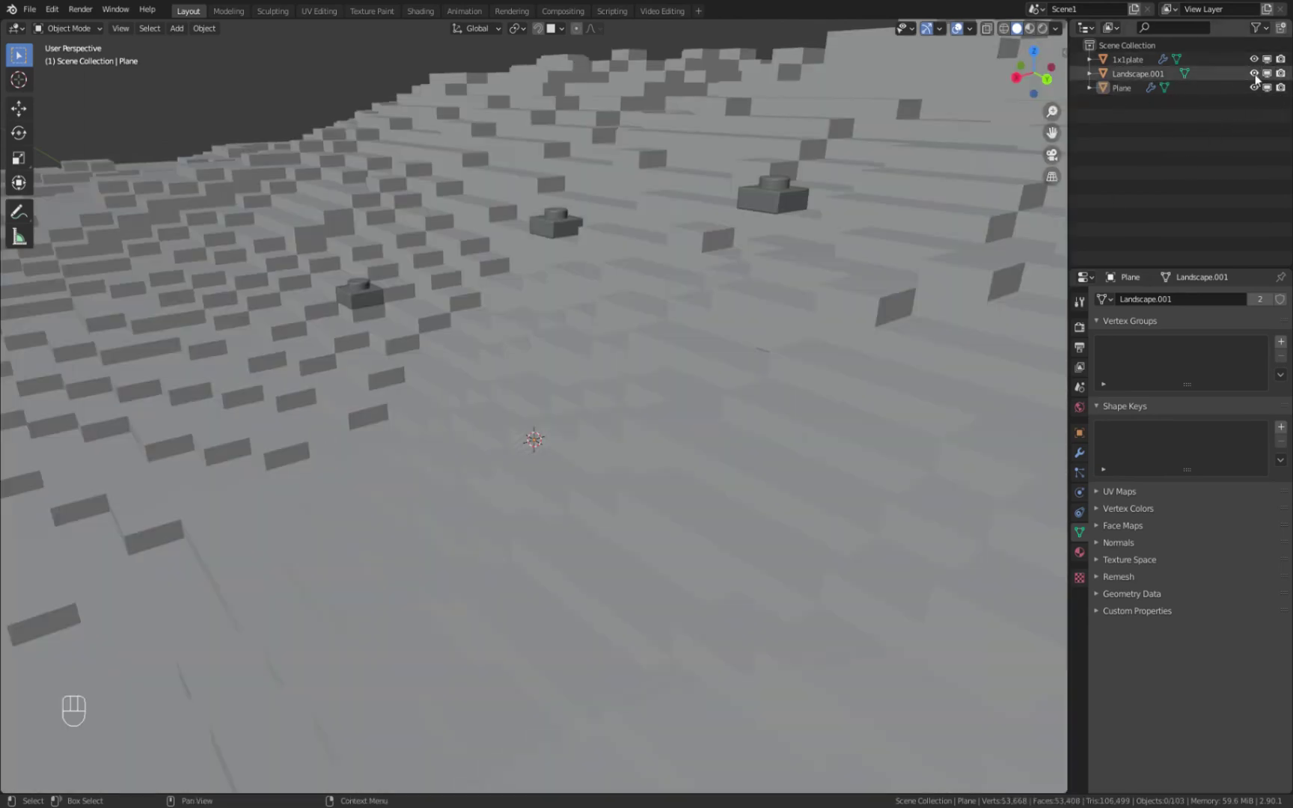
left_click(1254, 73)
scroll(669, 322, "down", 10)
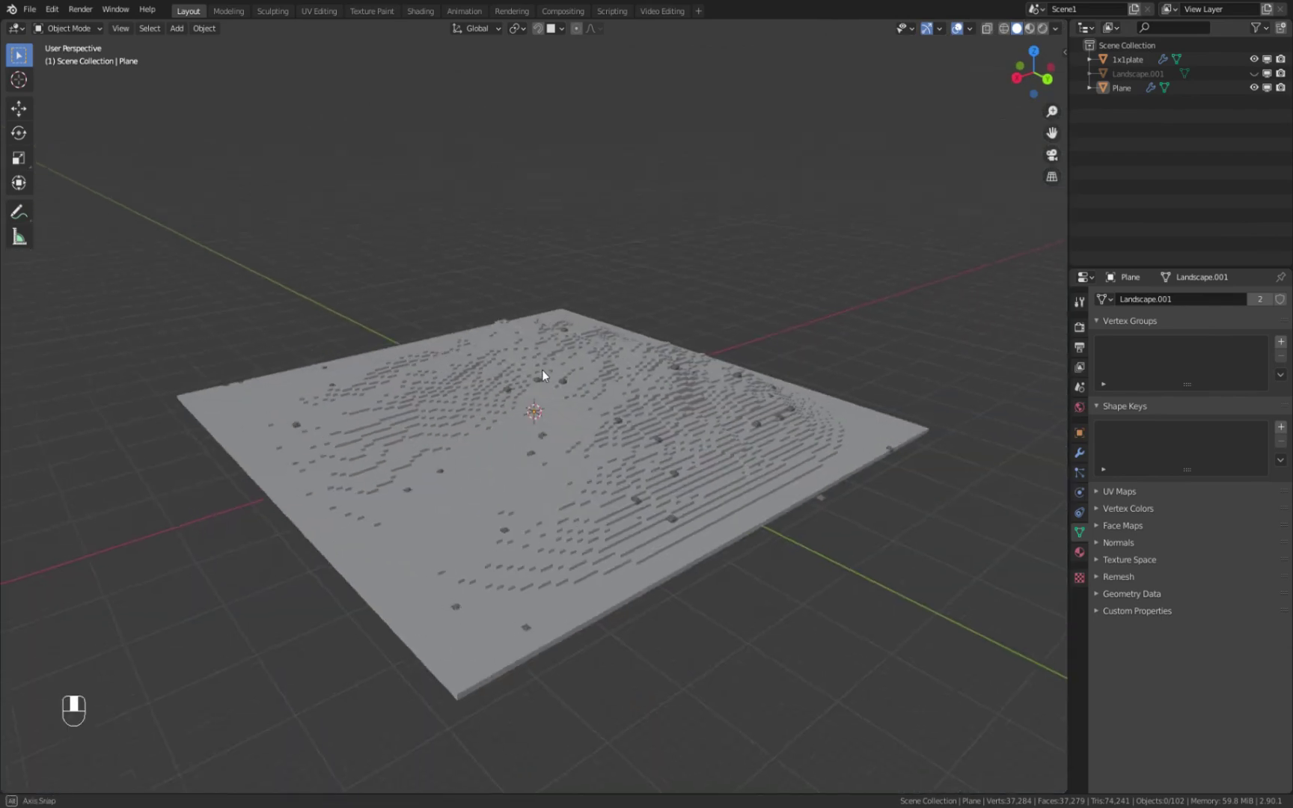
middle_click_drag(790, 270, 624, 294)
scroll(624, 297, "up", 8)
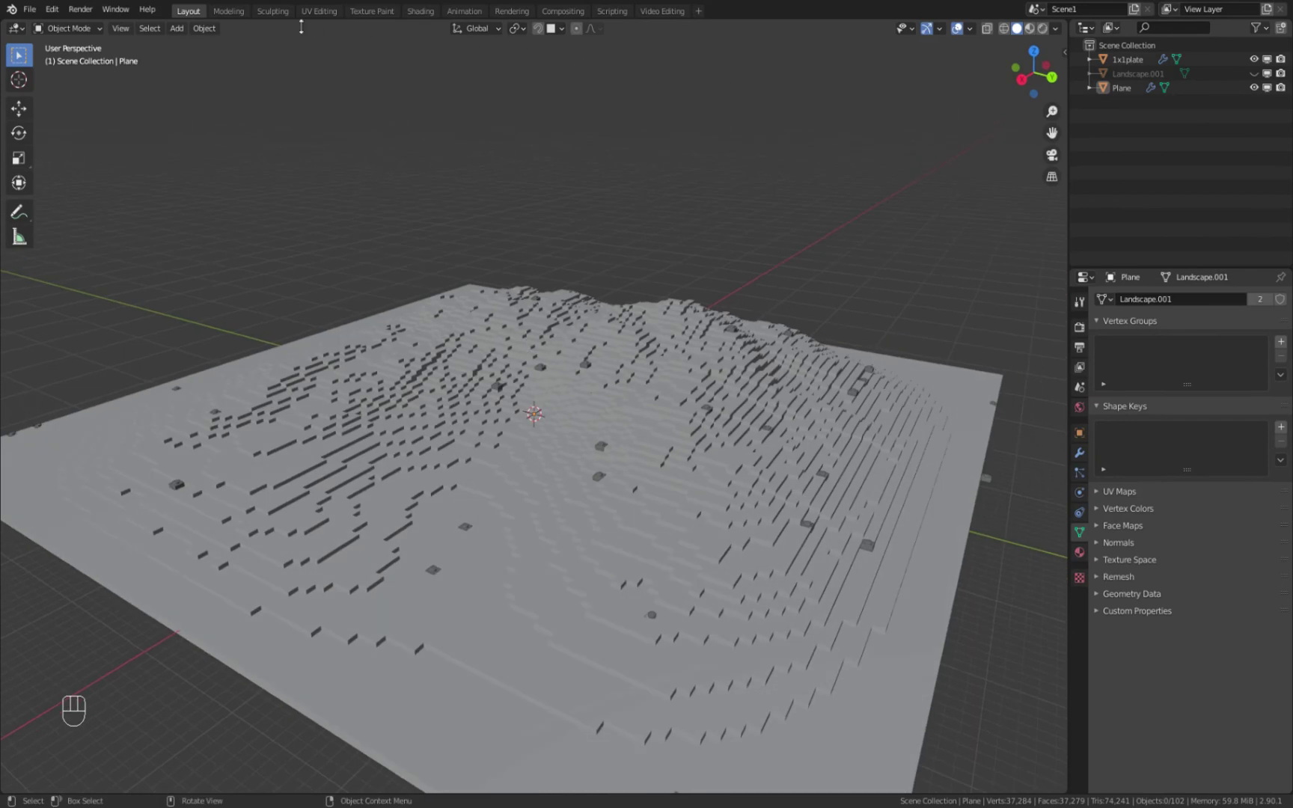
Enter the Sculpting workspace with rendered viewport shading and set the render engine to Eevee
key("ctrl+Page_Down")
key("ctrl+Page_Down")
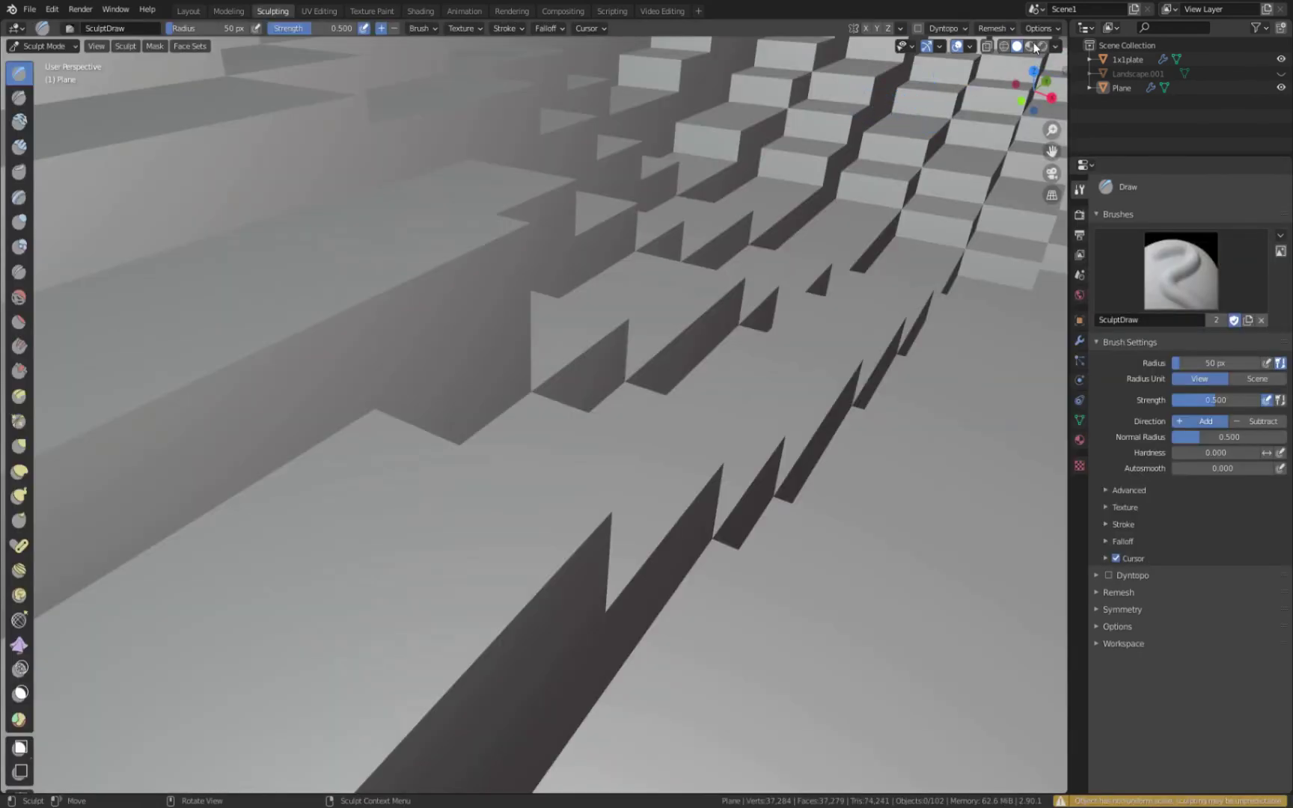
key("shift+z")
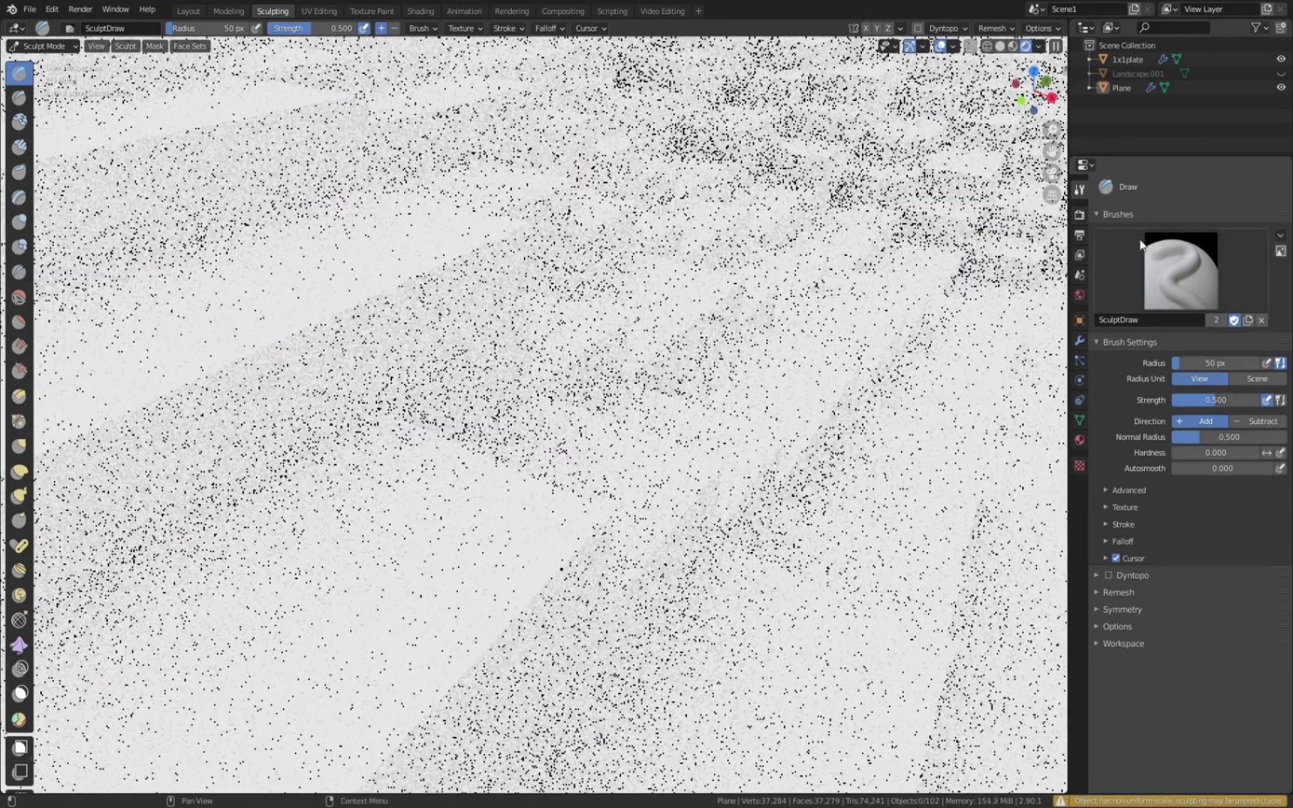
left_click(1080, 216)
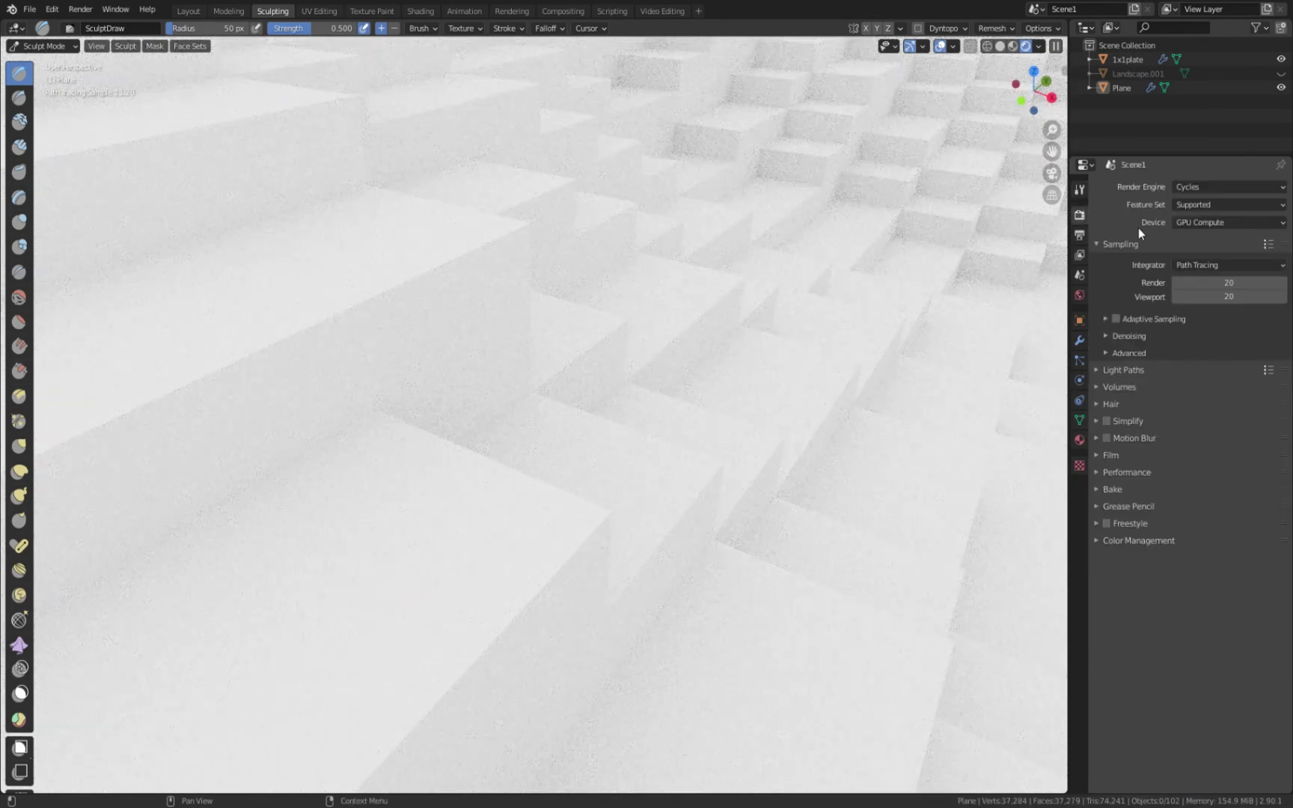
left_click(1210, 186)
left_click(1204, 199)
mouse_move(905, 238)
middle_mouse_down()
mouse_move(667, 263)
mouse_move(520, 249)
middle_mouse_up()
Switch to the Shading workspace and assign the existing Material_7_c to the plane with the new terrain mesh
key("ctrl+Page_Down")
key("ctrl+Page_Down")
key("ctrl+Page_Down")
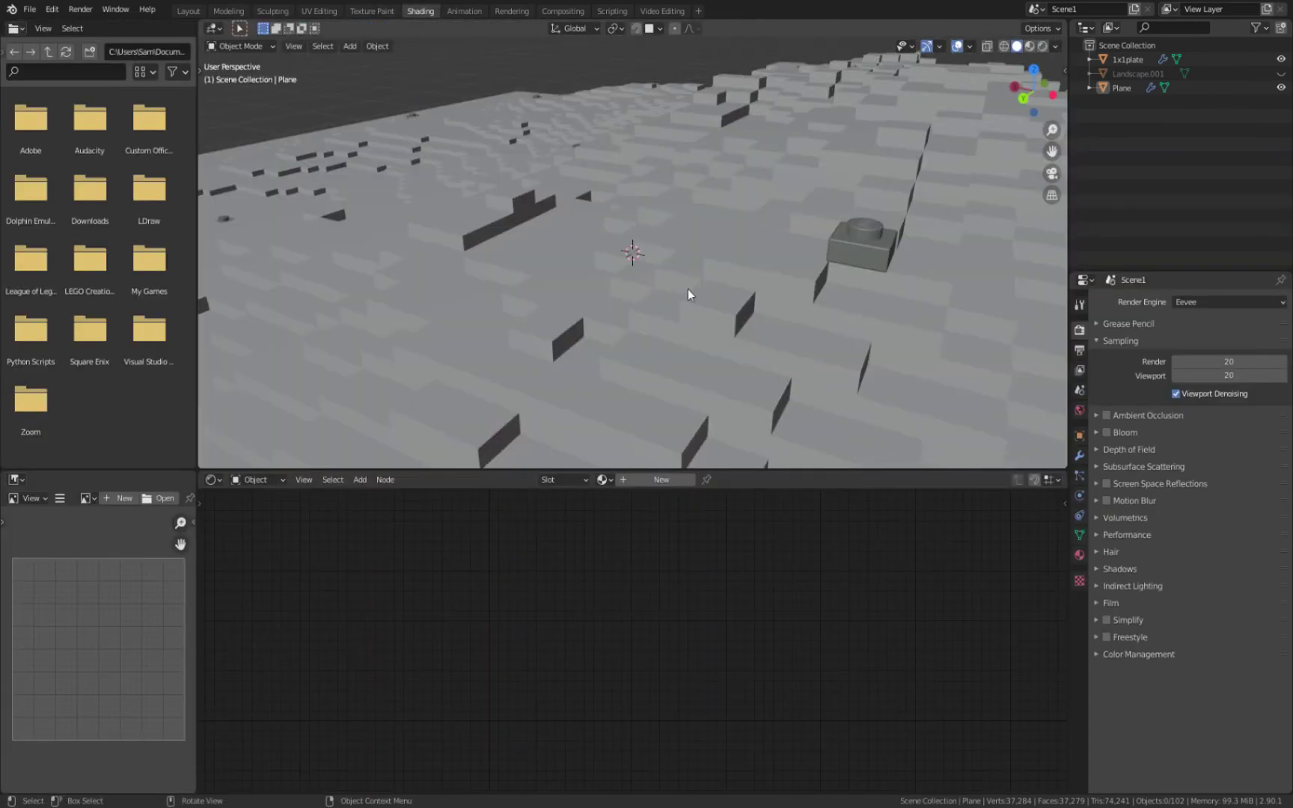
left_click(678, 292)
left_click(603, 479)
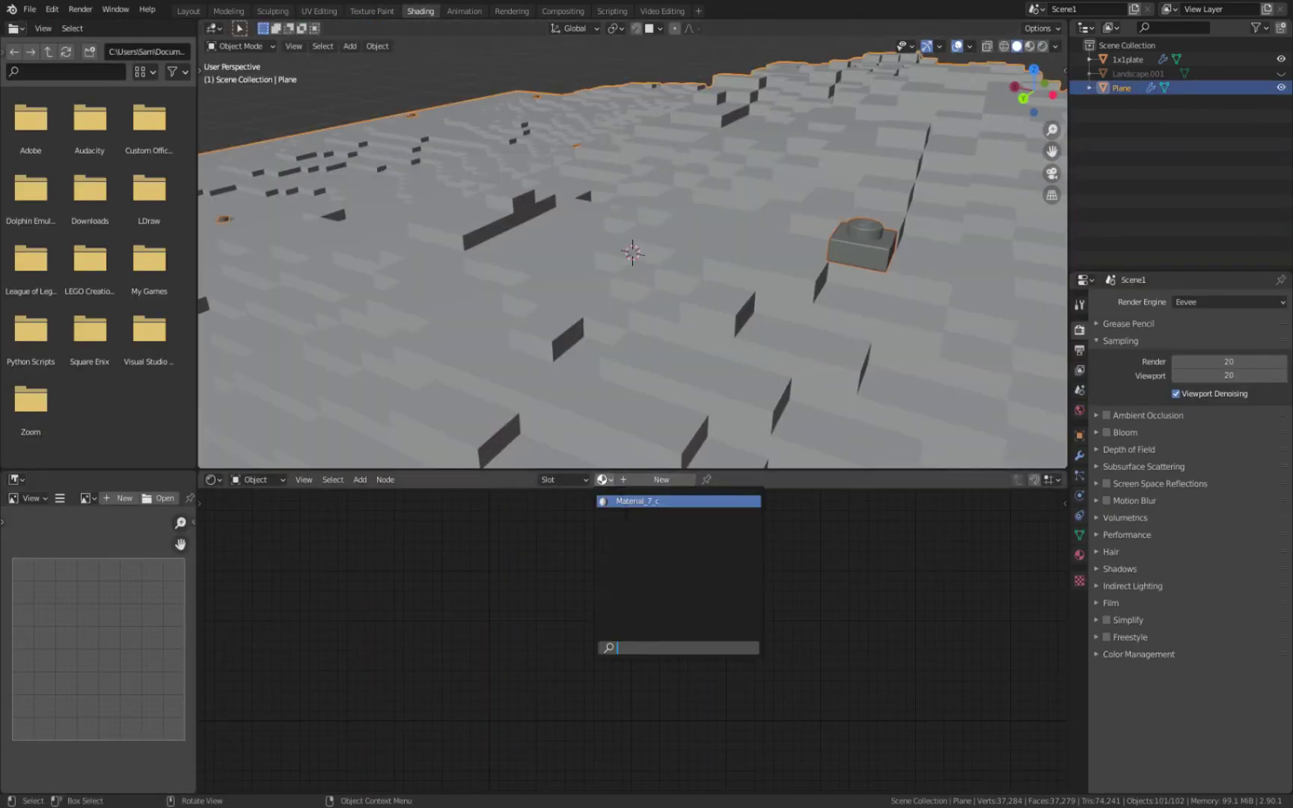
left_click(619, 501)
left_click(626, 72)
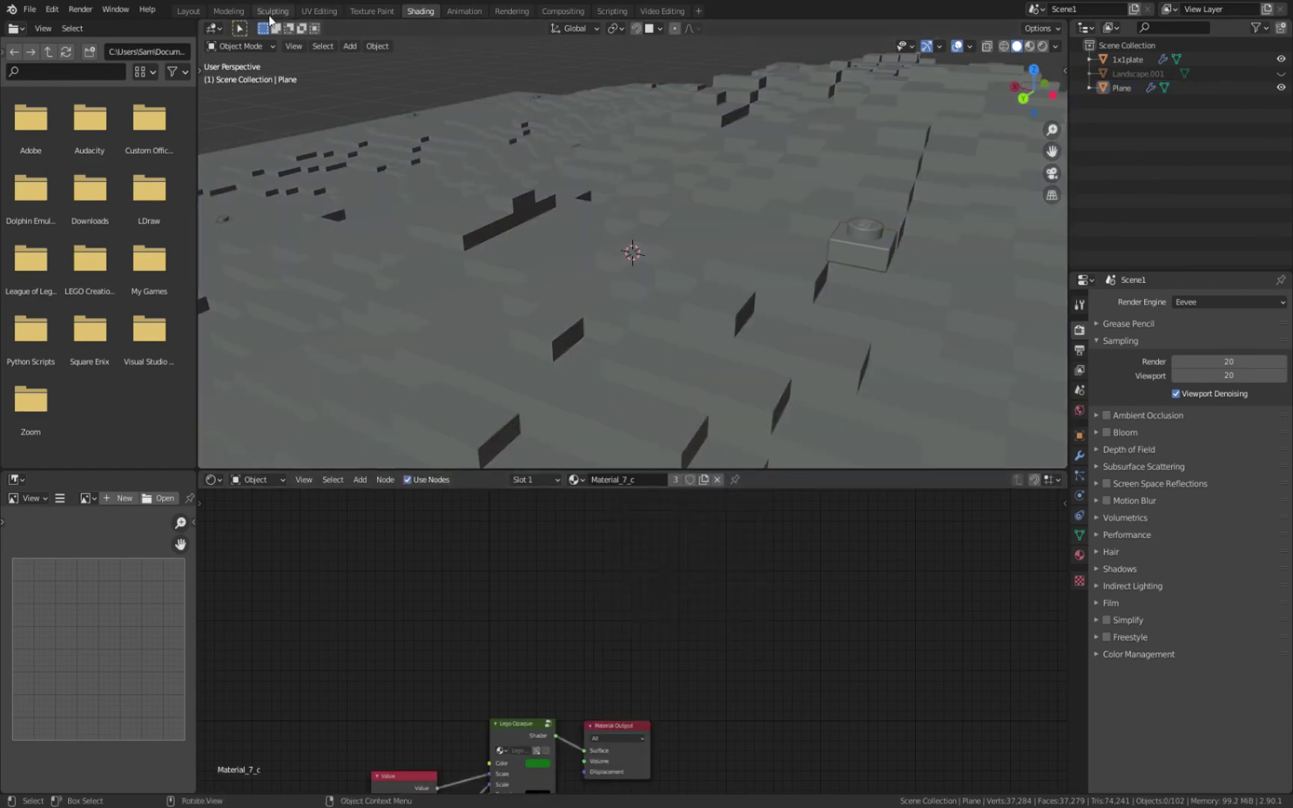
Return to the Sculpting workspace and choose the Draw Sharp brush in Add direction with radius 500 px and strength 0.967
left_click(274, 10)
scroll(765, 297, "down", 3)
scroll(569, 352, "up", 3)
middle_click_drag(580, 361, 561, 329)
left_click(19, 99)
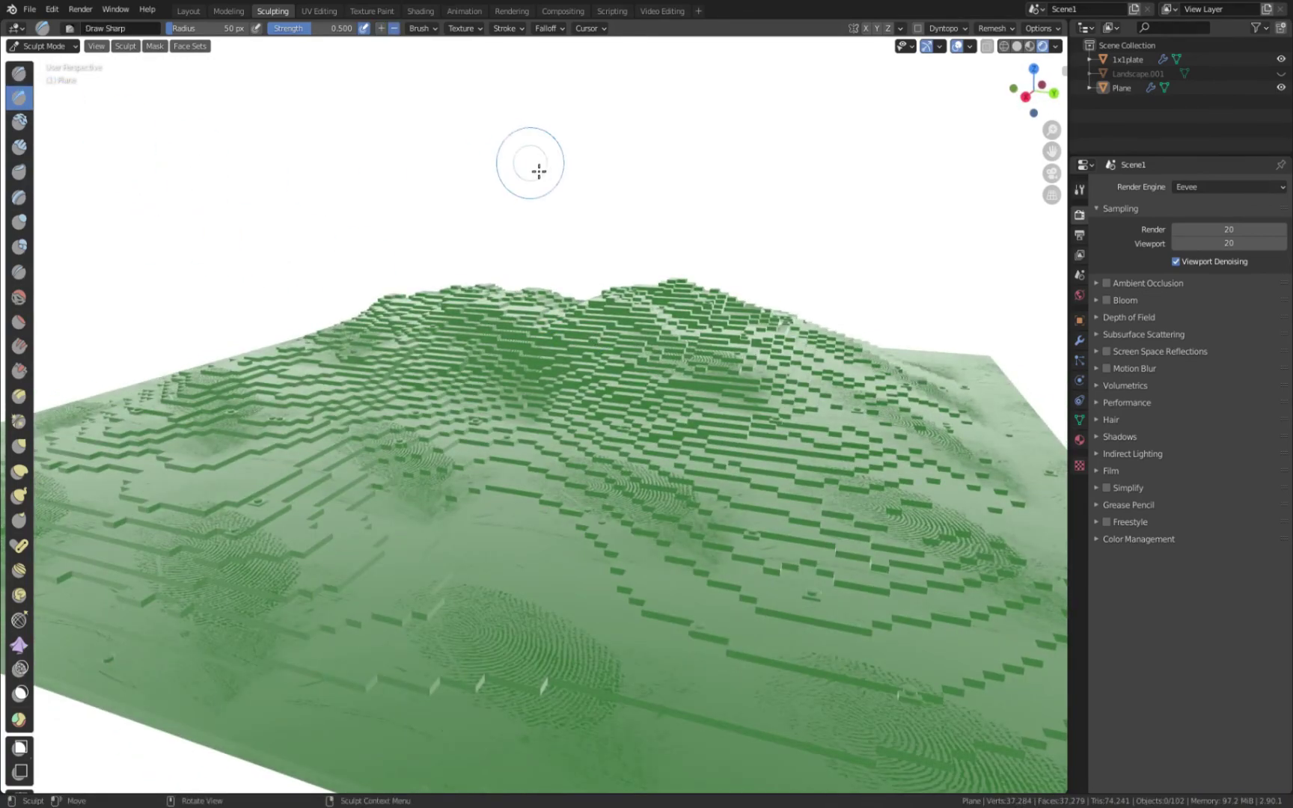
middle_click_drag(536, 167, 663, 322)
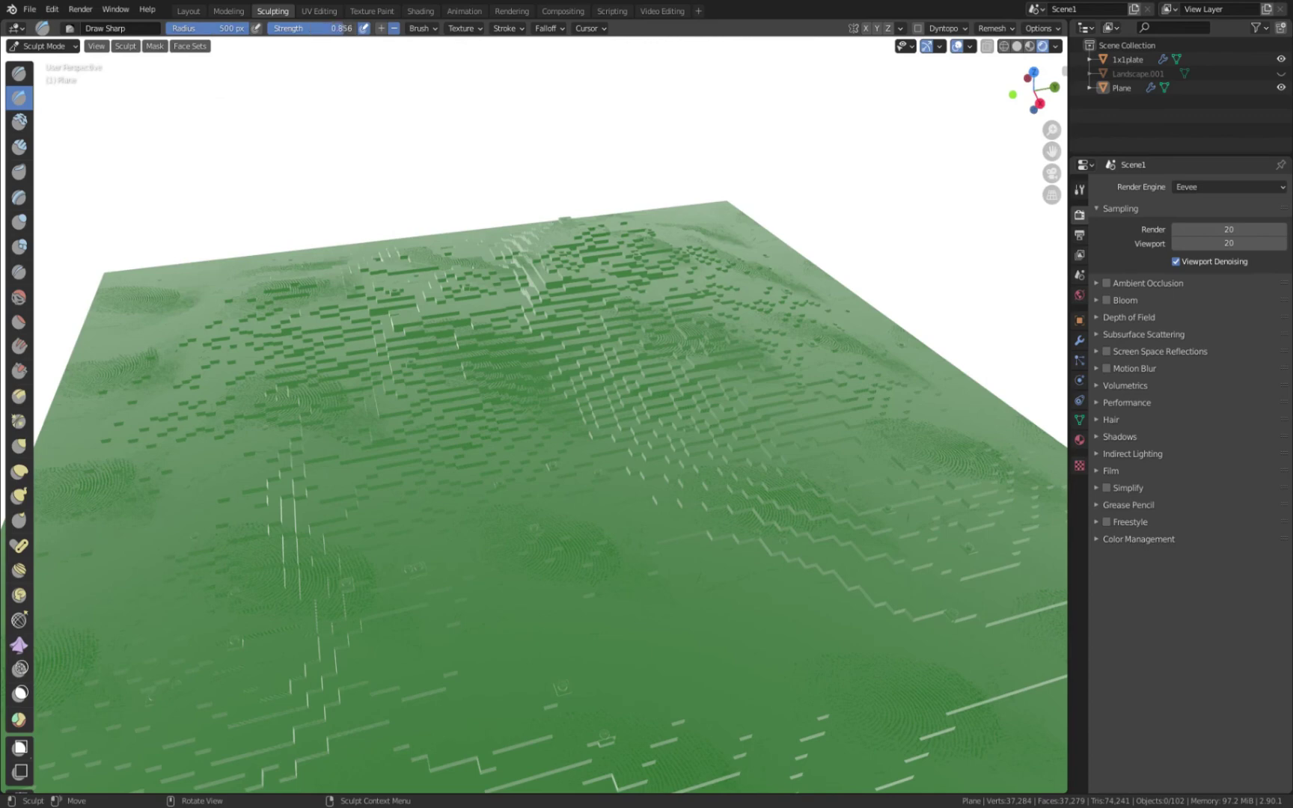
left_click_drag(329, 27, 351, 27)
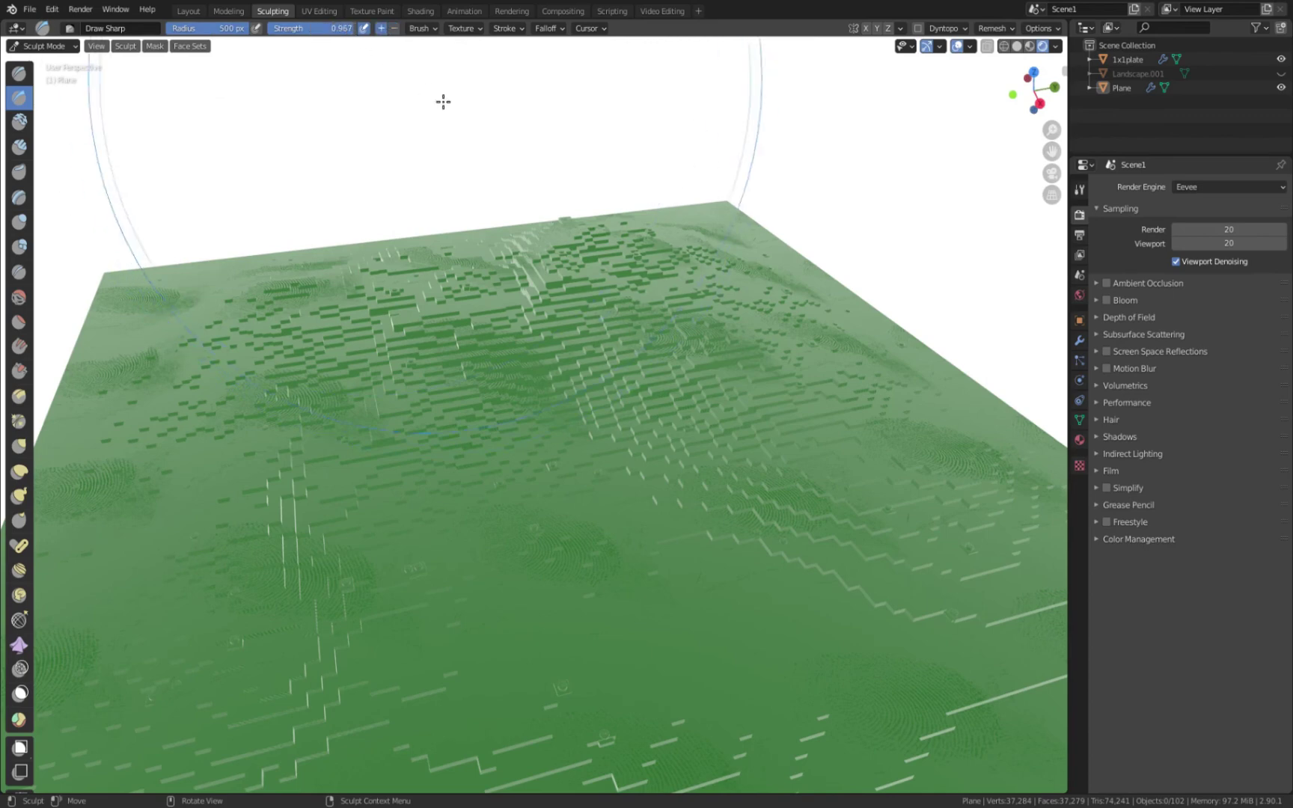
Reduce the Draw Sharp brush radius to 294 px and sculpt a tall, steep ridge out of the terrain
scroll(552, 280, "down", 5)
middle_click_drag(551, 280, 647, 433)
middle_click_drag(718, 481, 458, 496)
middle_click_drag(642, 482, 642, 482)
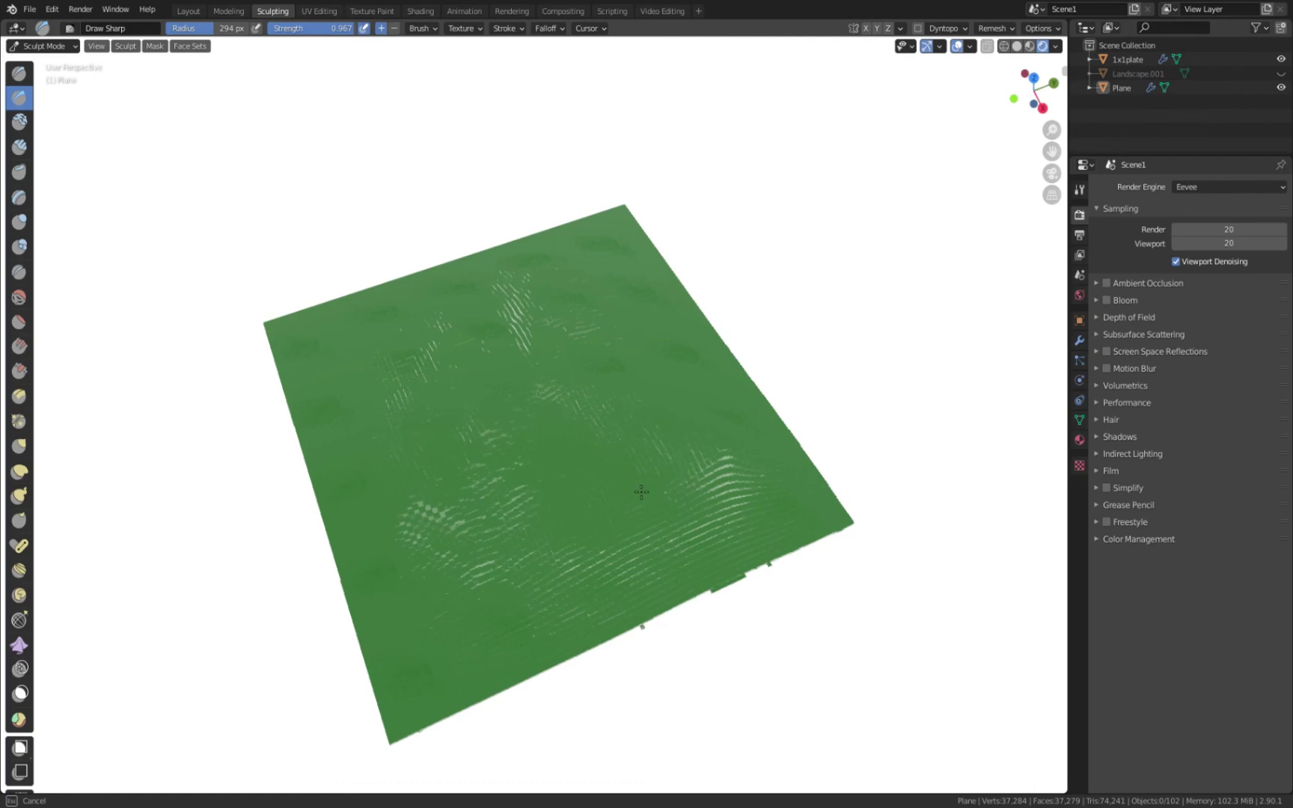
mouse_move(400, 518)
left_mouse_down()
mouse_move(422, 514)
mouse_move(595, 357)
mouse_move(584, 341)
left_mouse_up()
mouse_move(584, 341)
middle_mouse_down()
mouse_move(797, 329)
mouse_move(696, 336)
mouse_move(614, 307)
middle_mouse_up()
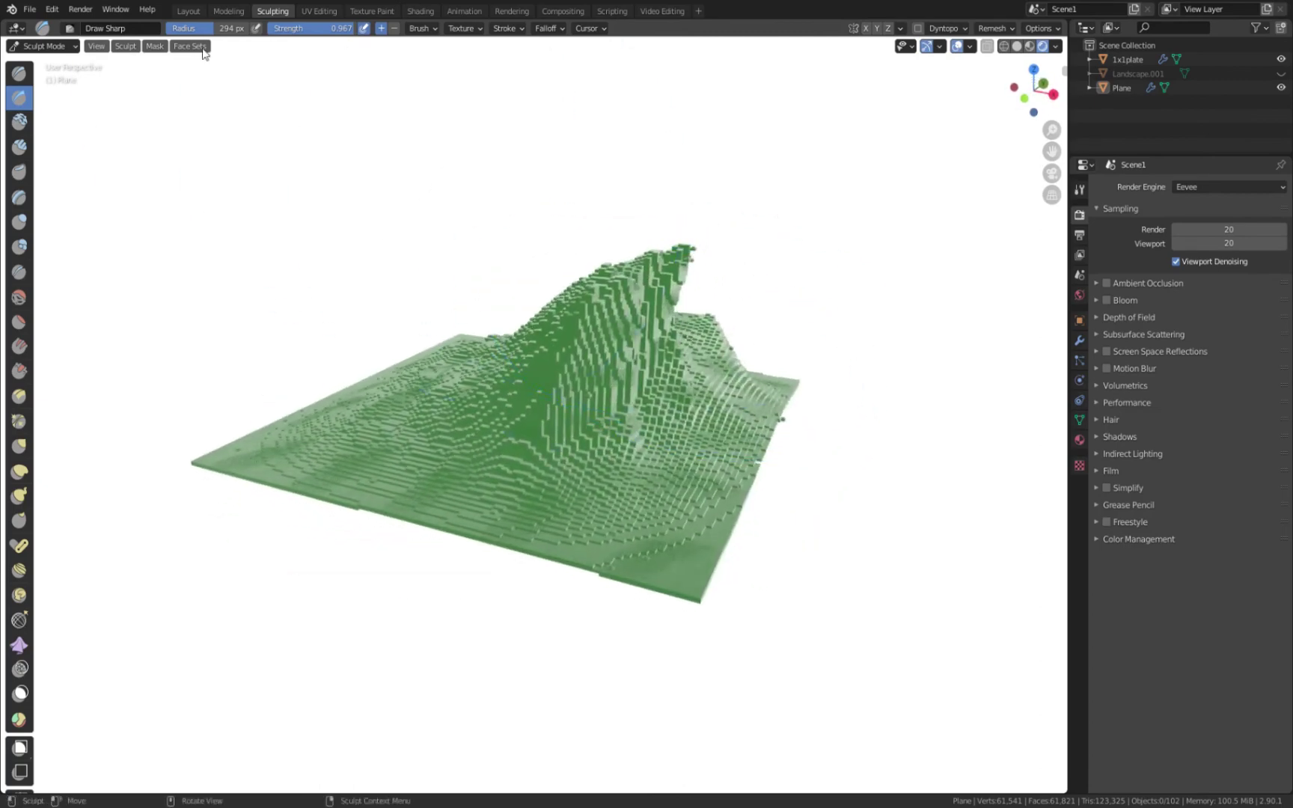
Go back to the Layout workspace and turn on rendered viewport shading
left_click(46, 47)
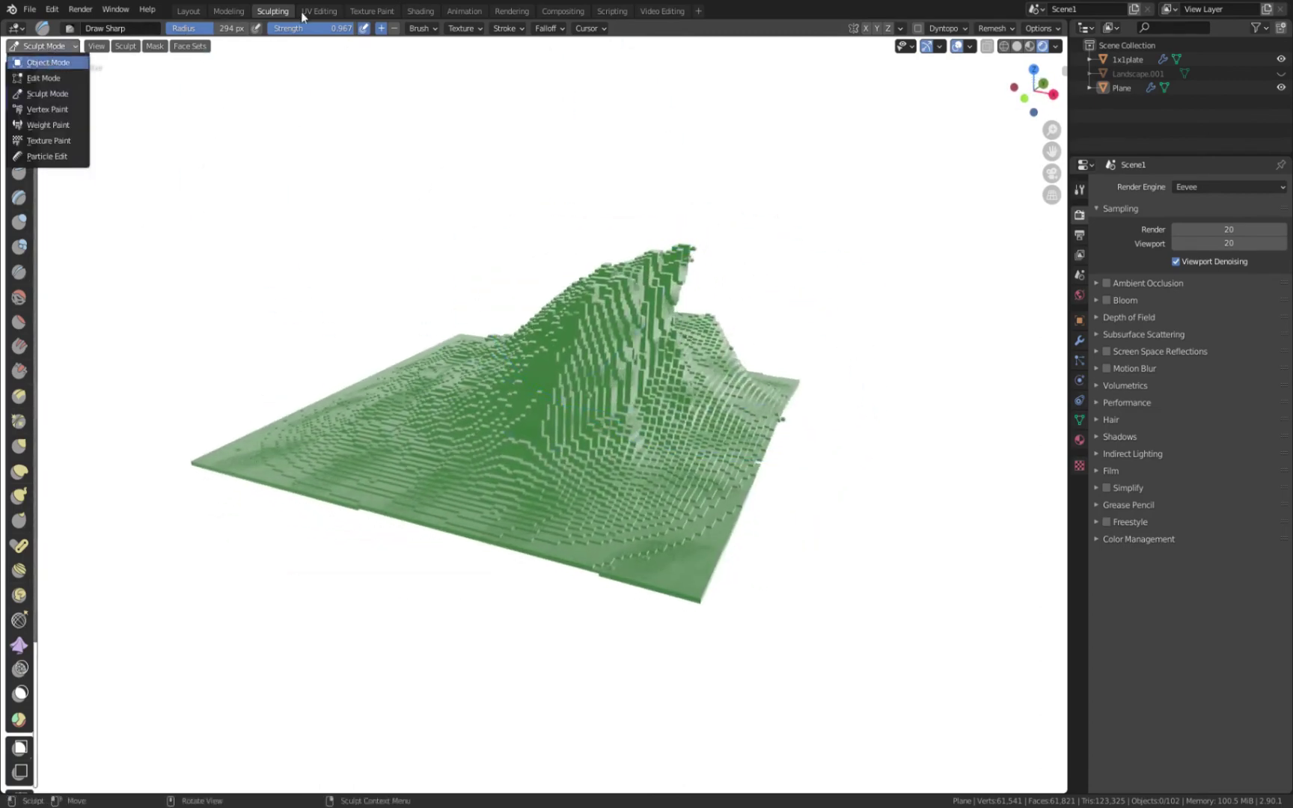
key("ctrl+Page_Up")
key("ctrl+Page_Up")
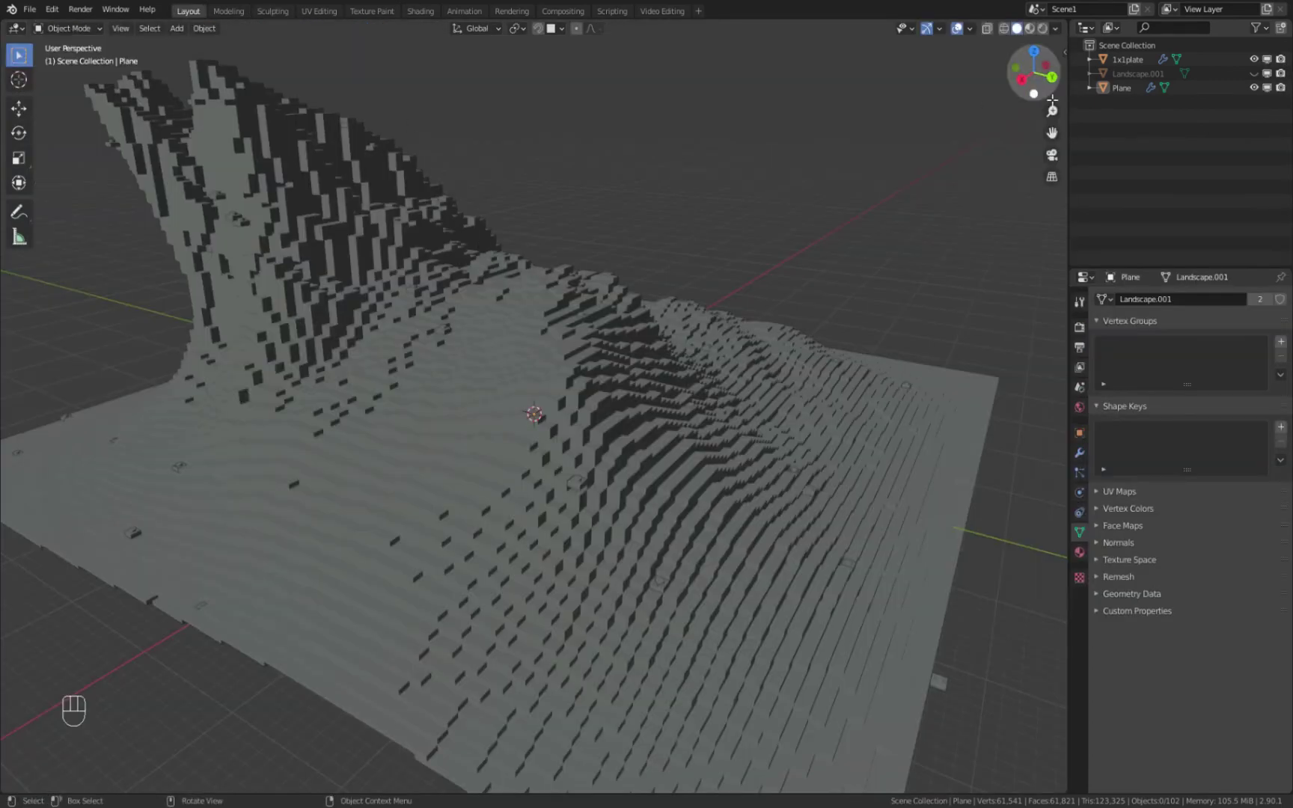
left_click(1042, 28)
Examine the sculpted green brick mountain up close and from farther away
mouse_move(664, 165)
middle_mouse_down()
mouse_move(428, 197)
mouse_move(640, 199)
mouse_move(738, 175)
mouse_move(779, 182)
mouse_move(627, 245)
mouse_move(631, 229)
mouse_move(616, 358)
middle_mouse_up()
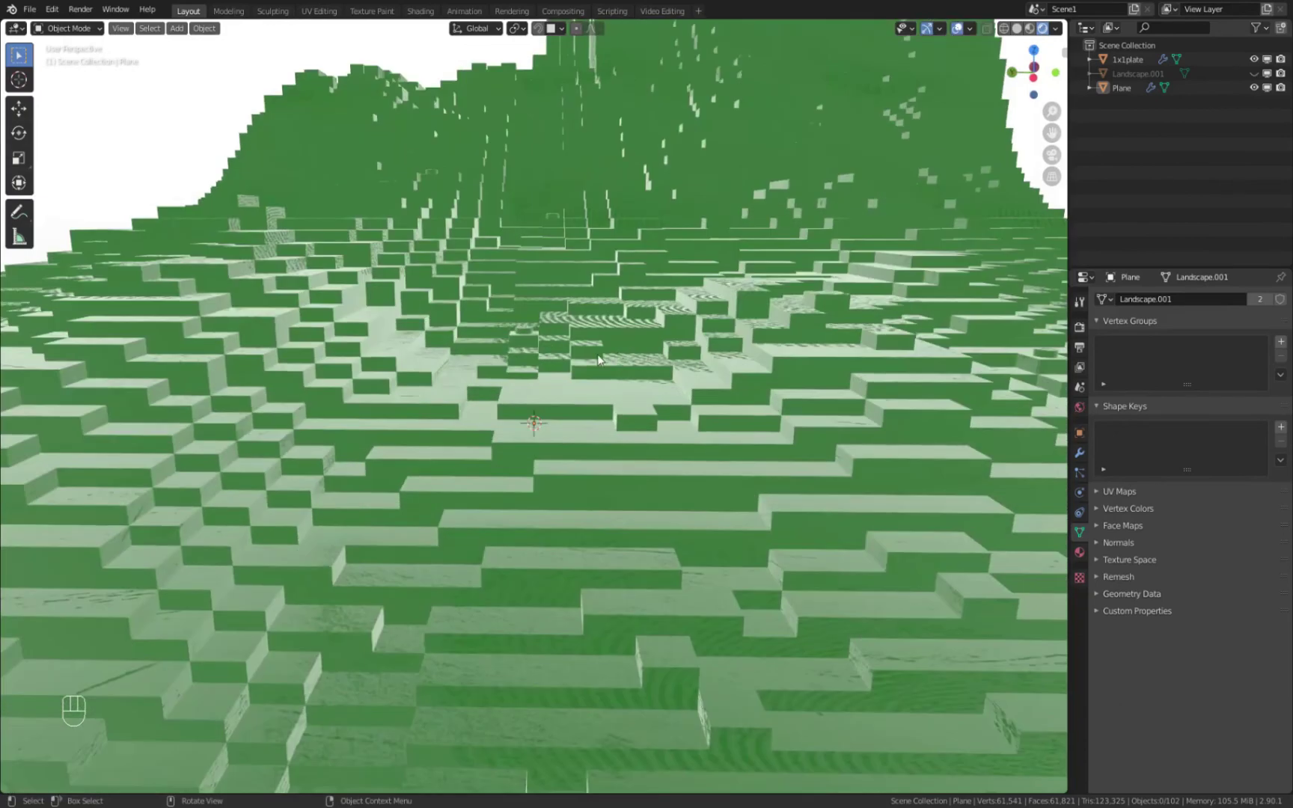
left_click(526, 340)
scroll(602, 173, "down", 6)
middle_click_drag(680, 234, 737, 179)
key("alt+a")
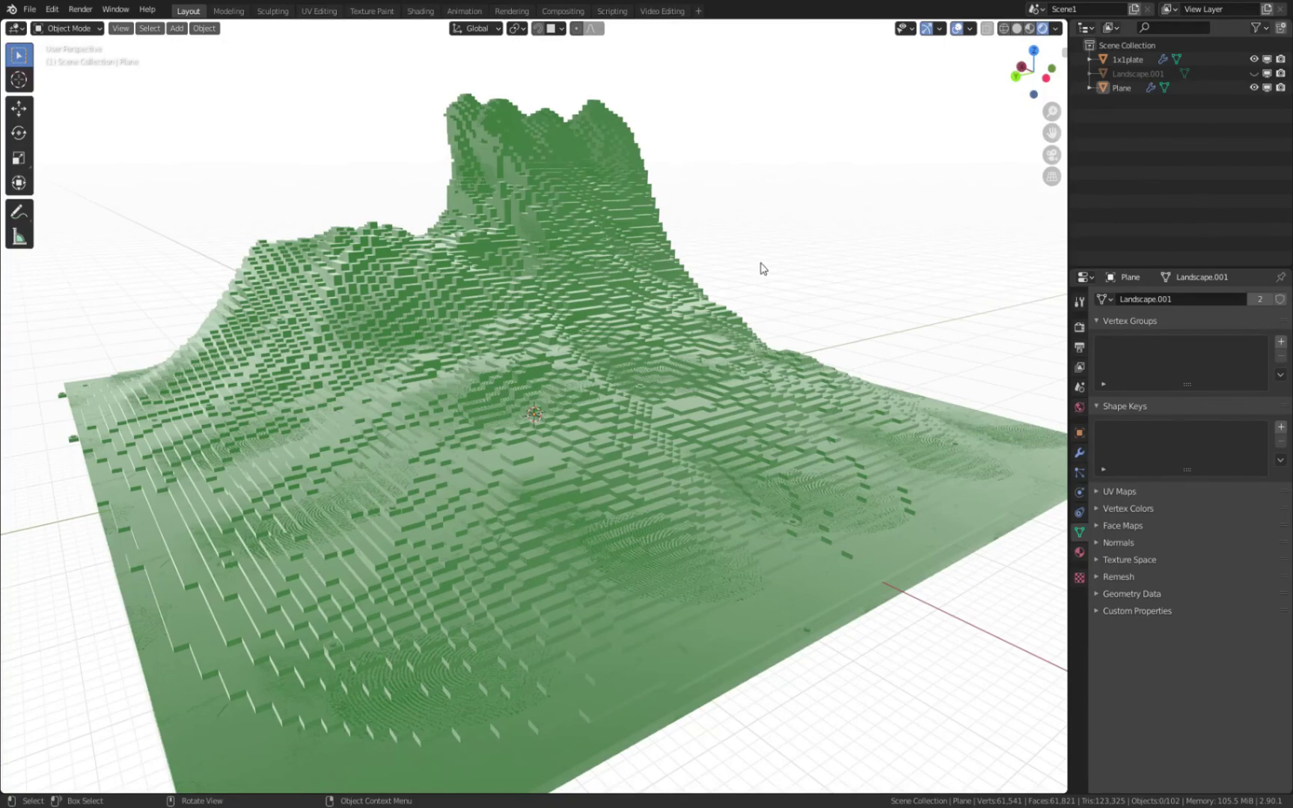
scroll(597, 322, "down", 4)
scroll(597, 323, "up", 4)
scroll(621, 305, "down", 1)
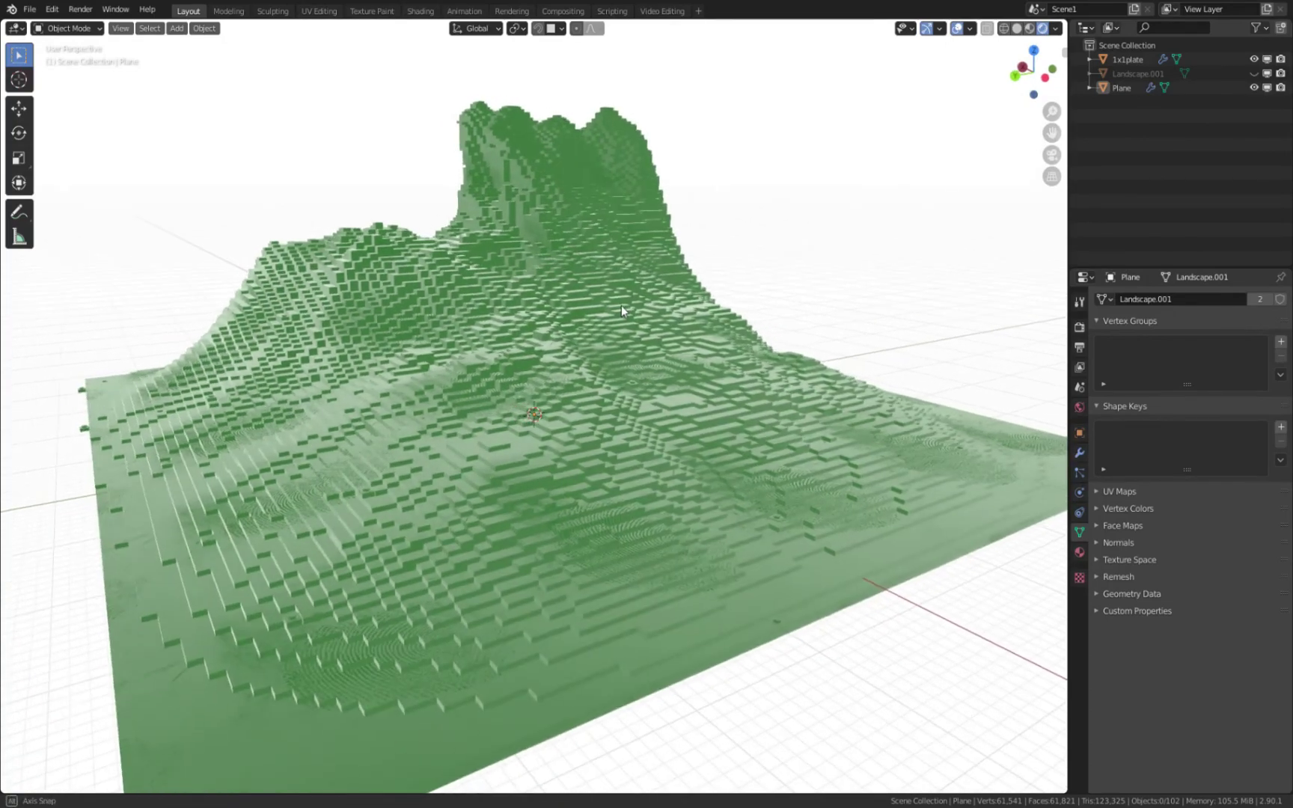